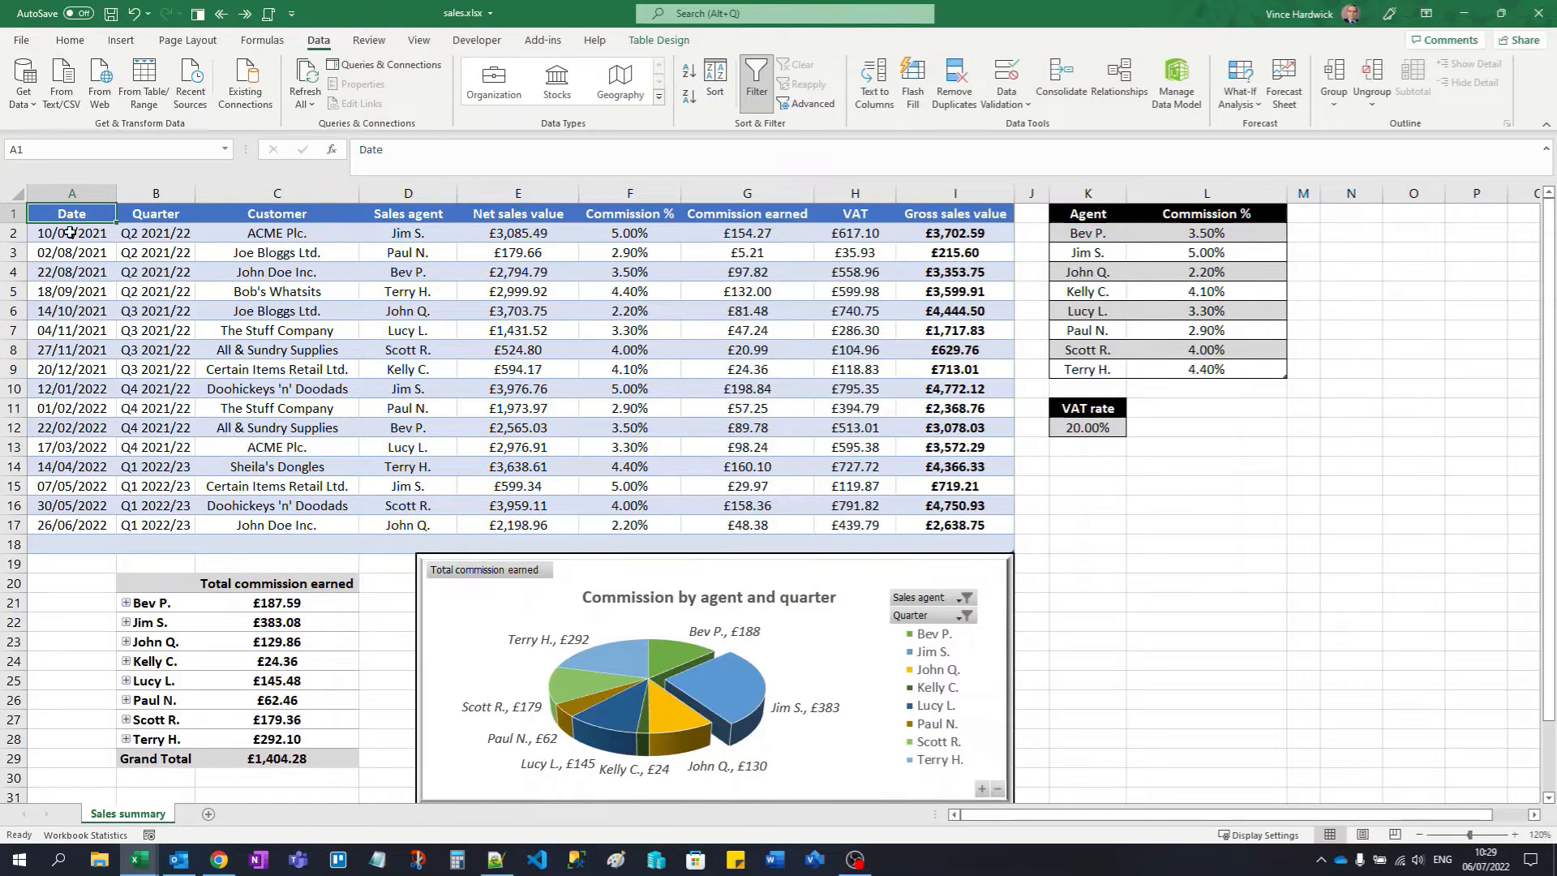
Step: Examine the sales data rows in A2:I17 and the Quarter formula in cell B2, with the formula commands shown
{"action": "mouse_move", "coordinate": [69, 233]}
{"action": "left_mouse_down"}
{"action": "mouse_move", "coordinate": [175, 292]}
{"action": "mouse_move", "coordinate": [1006, 561]}
{"action": "left_mouse_up"}
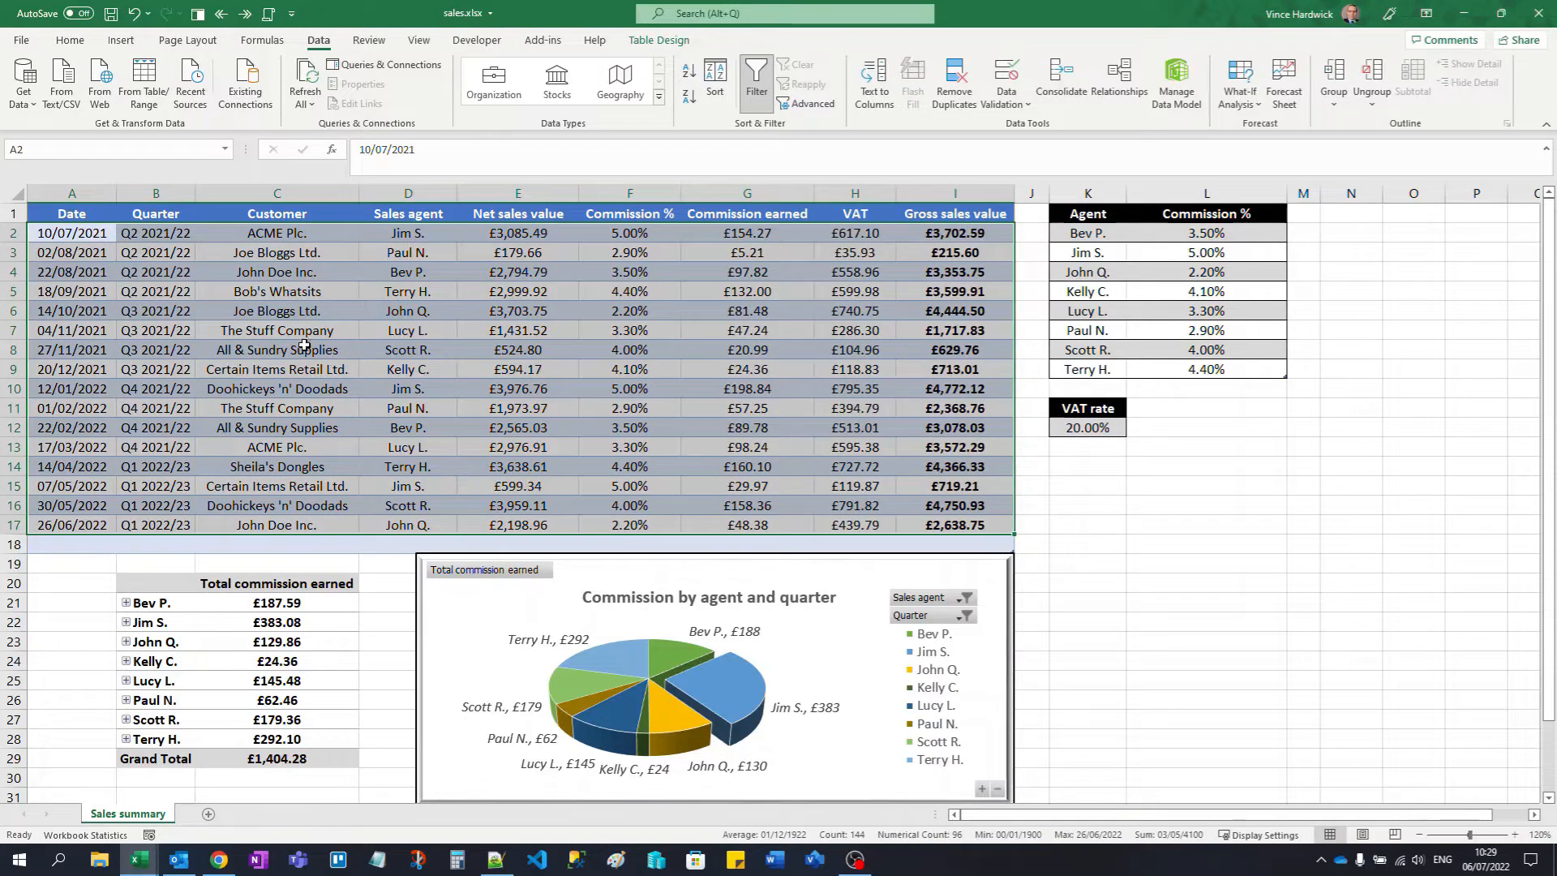
{"action": "left_click", "coordinate": [75, 216]}
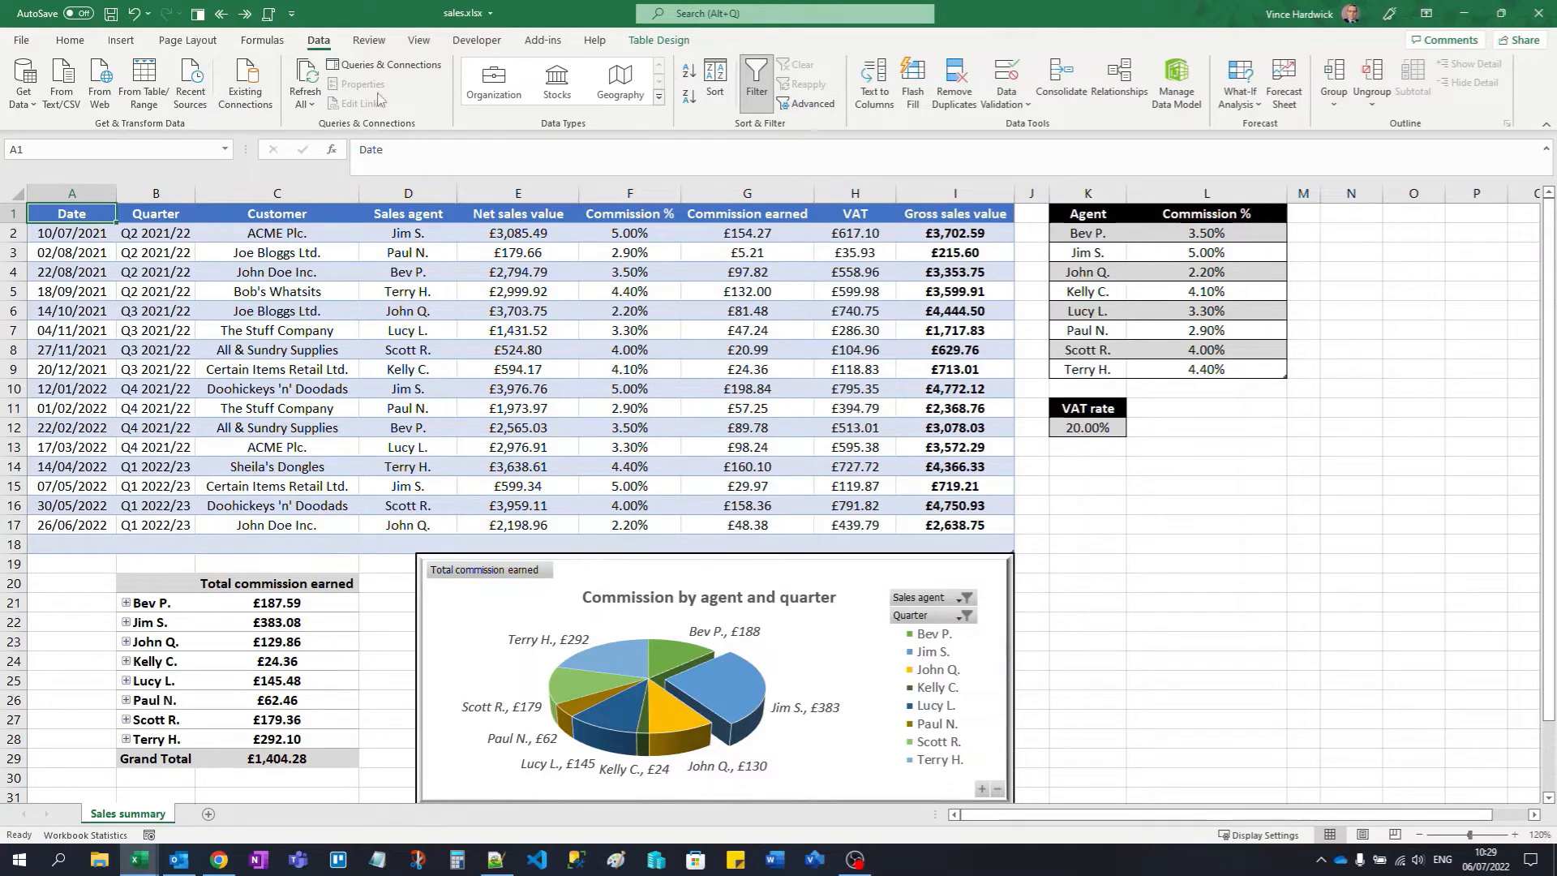
{"action": "left_click", "coordinate": [263, 40]}
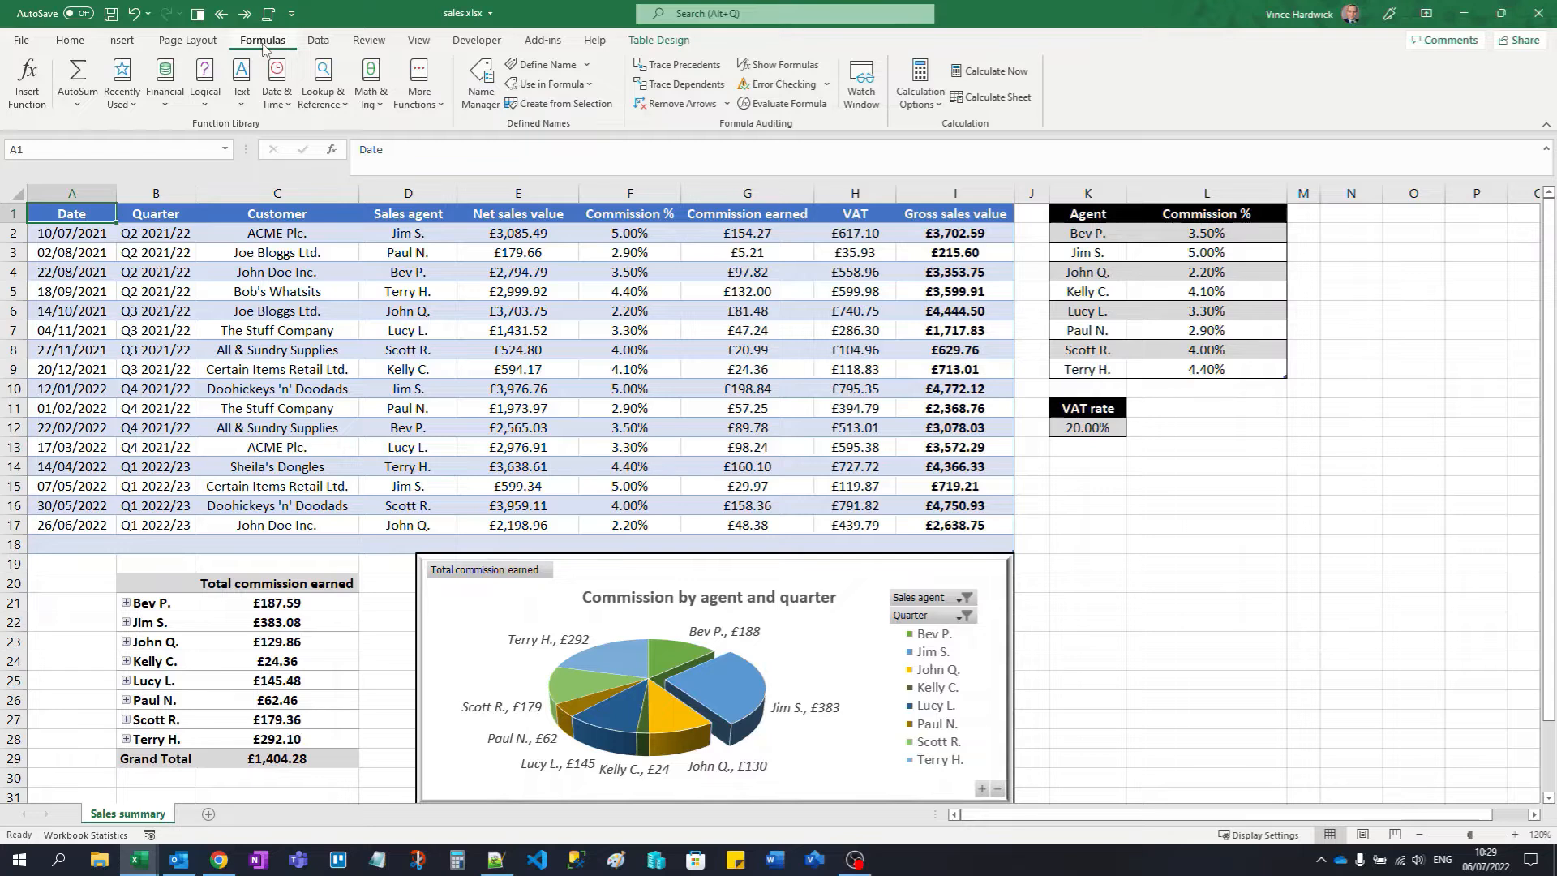
{"action": "left_click", "coordinate": [178, 233]}
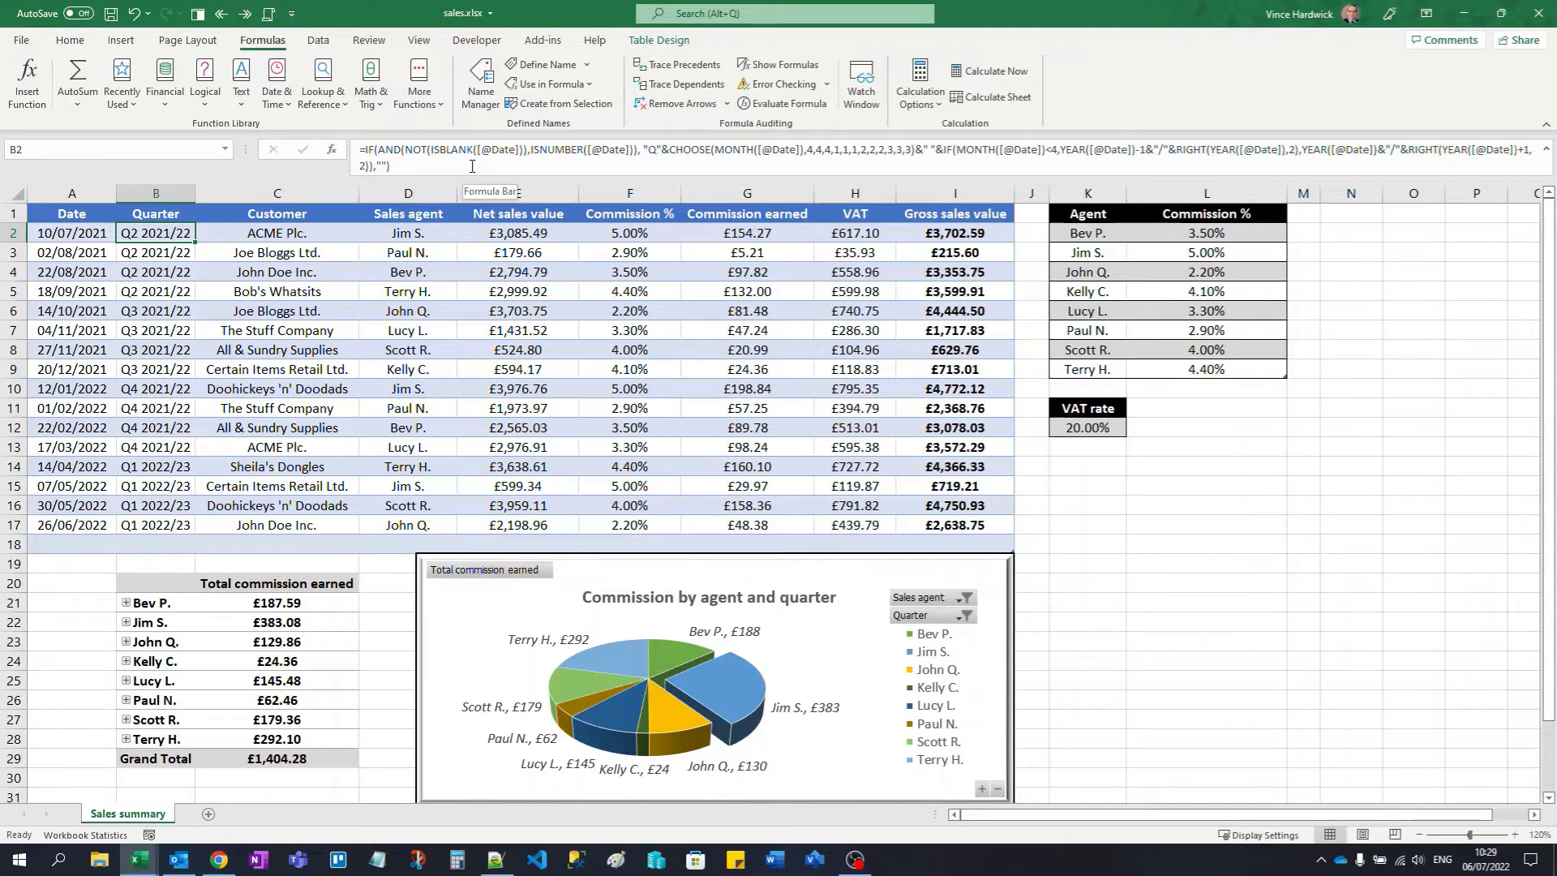
Step: Highlight the Commission by agent and quarter chart and the commission PivotTable in B20:C29, finishing with cell A1 selected
{"action": "left_click", "coordinate": [652, 558]}
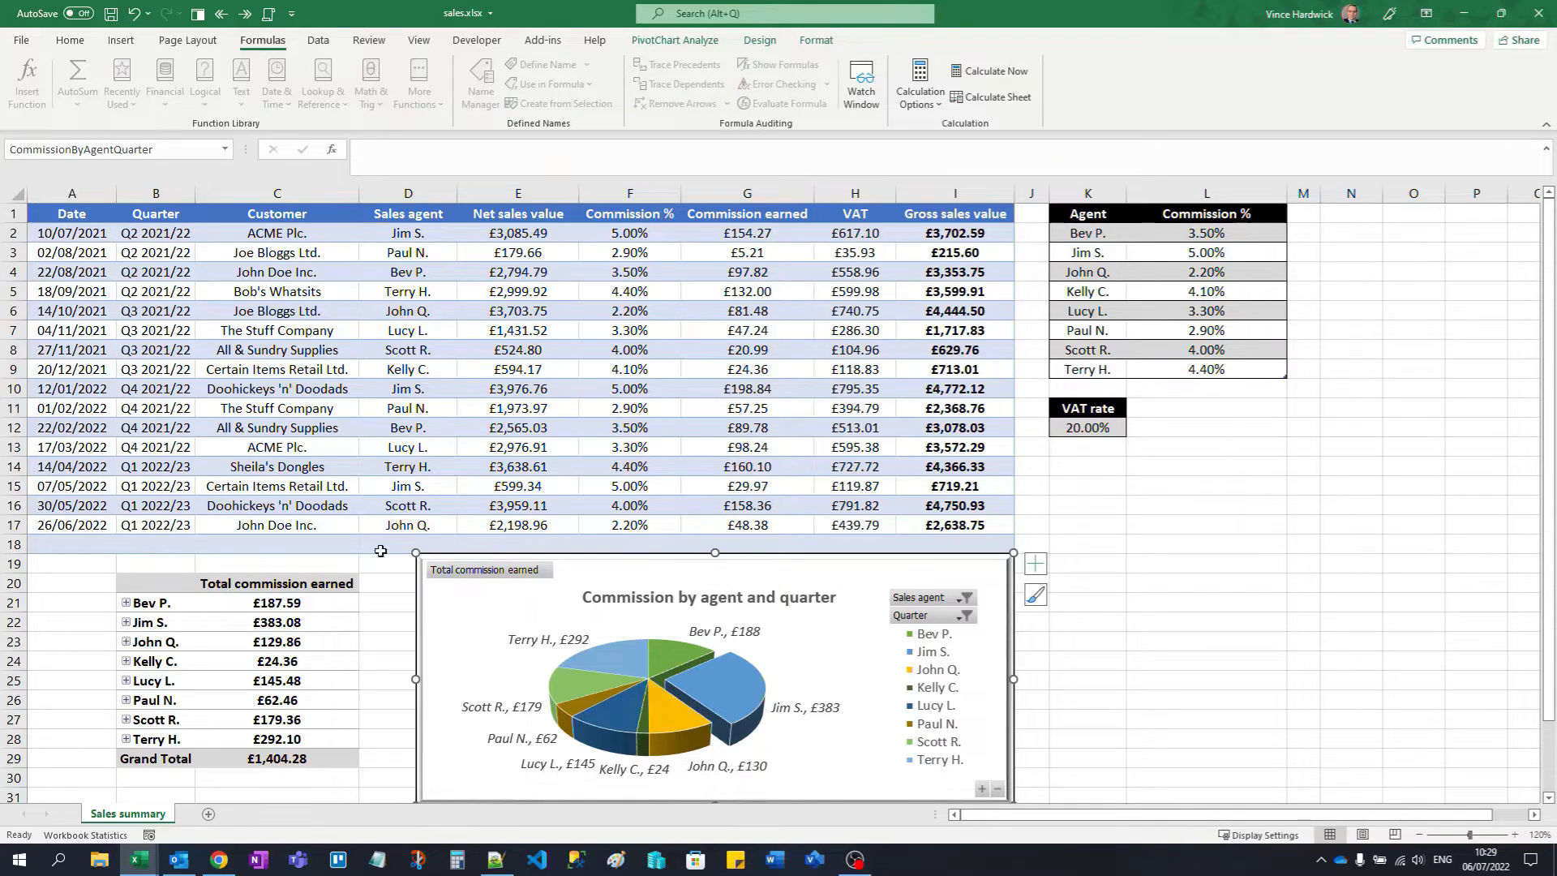
{"action": "left_click_drag", "start_coordinate": [157, 586], "coordinate": [292, 760]}
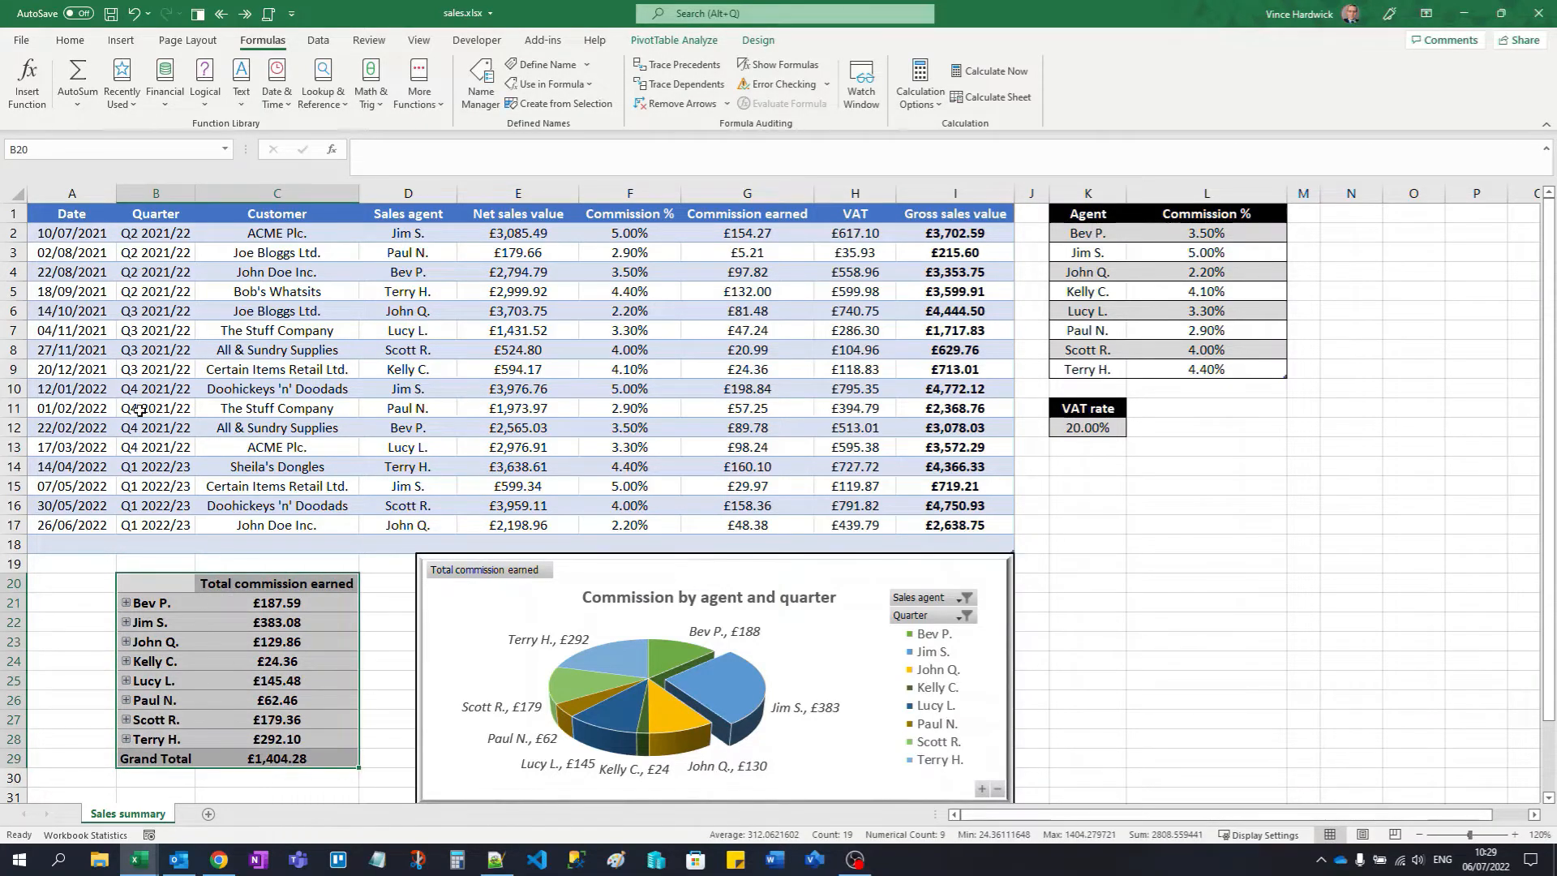
{"action": "left_click", "coordinate": [72, 213]}
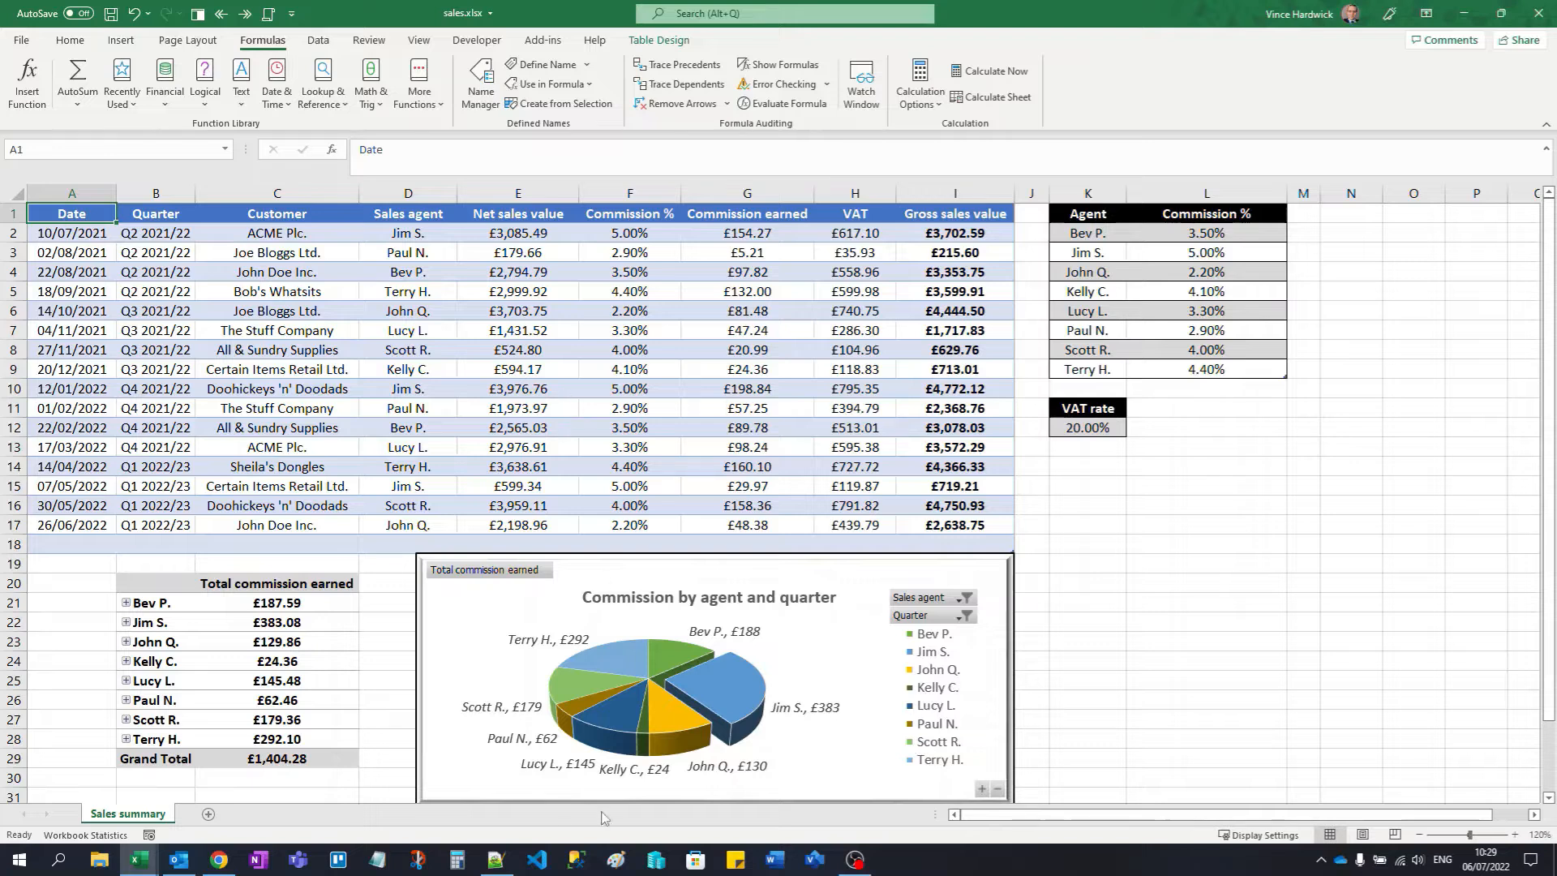
Step: Switch to Chrome and read the Getting started with VBA in Office article from When to use VBA and why through The Object Model
{"action": "left_click", "coordinate": [217, 859]}
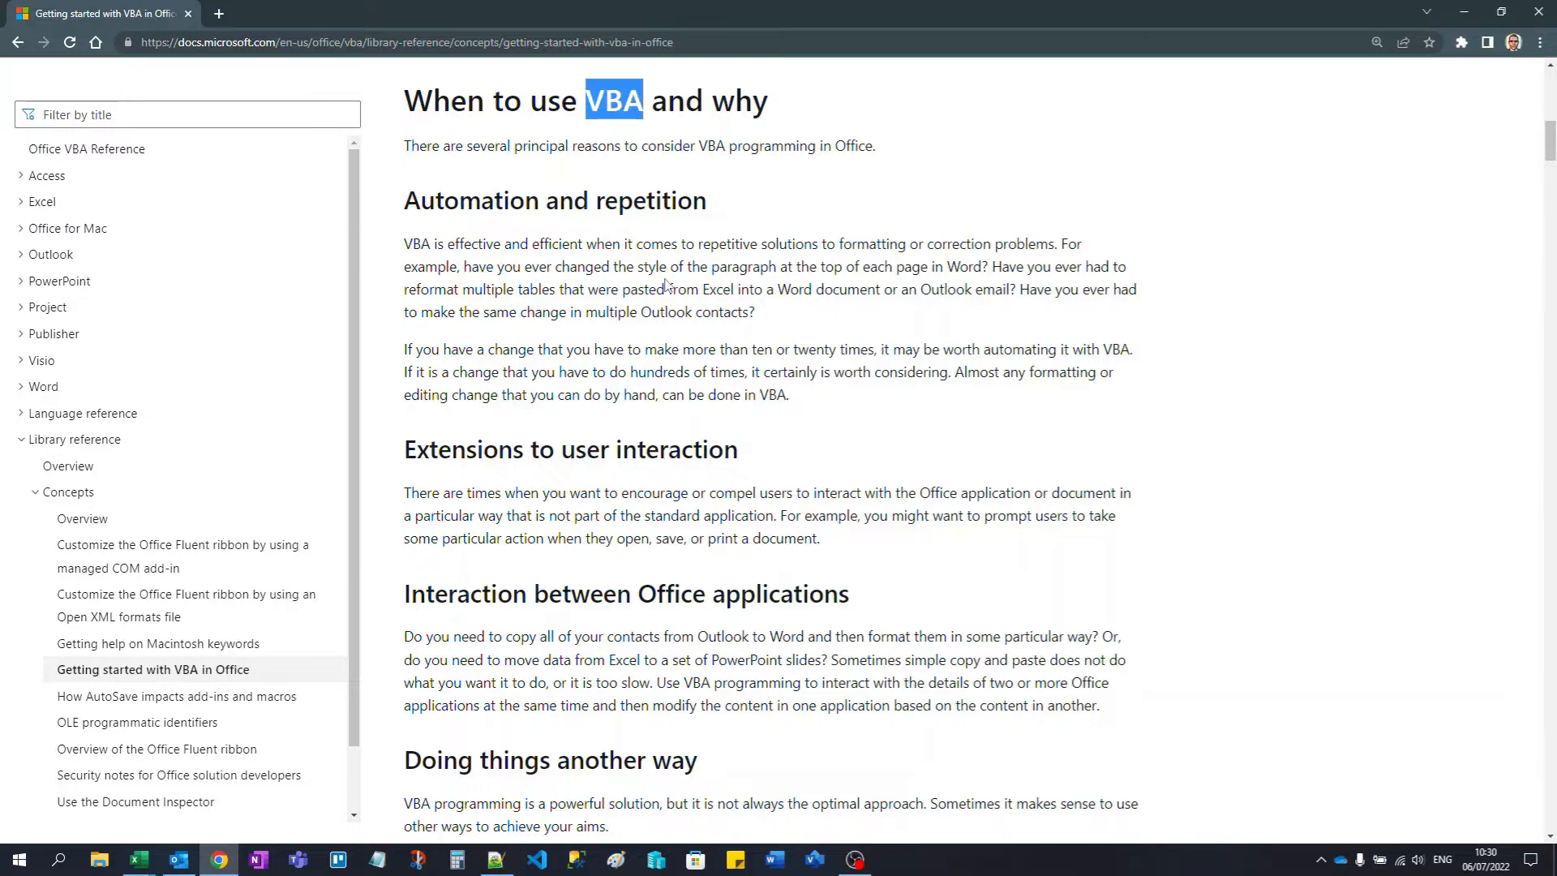
{"action": "scroll", "coordinate": [879, 511], "scroll_direction": "down", "scroll_amount": 1}
{"action": "scroll", "coordinate": [975, 549], "scroll_direction": "down", "scroll_amount": 1}
{"action": "scroll", "coordinate": [975, 549], "scroll_direction": "down", "scroll_amount": 1}
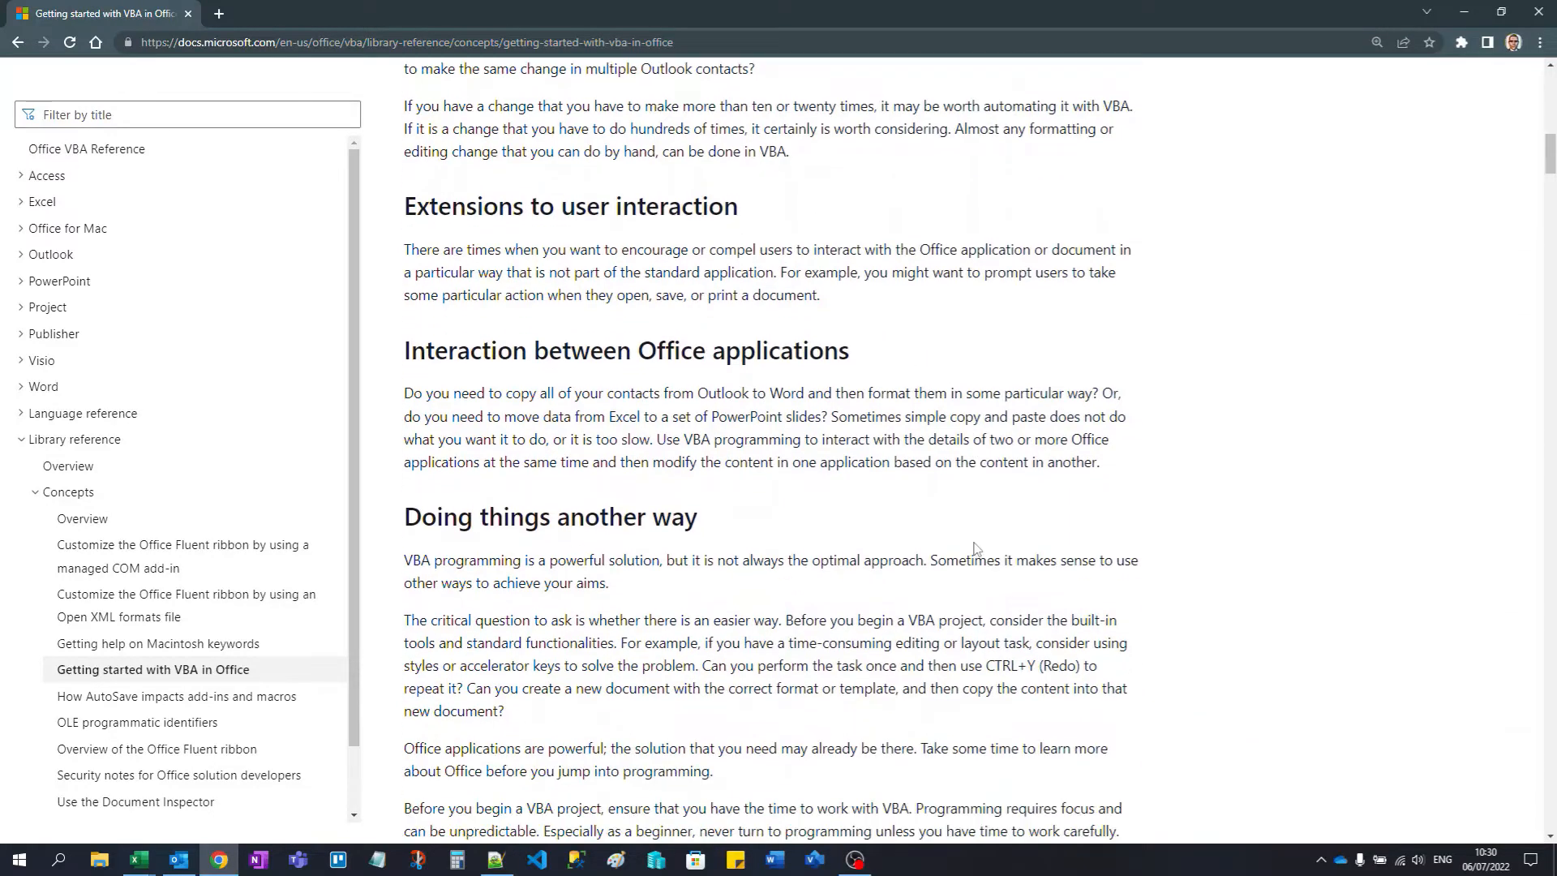
{"action": "scroll", "coordinate": [975, 549], "scroll_direction": "down", "scroll_amount": 1}
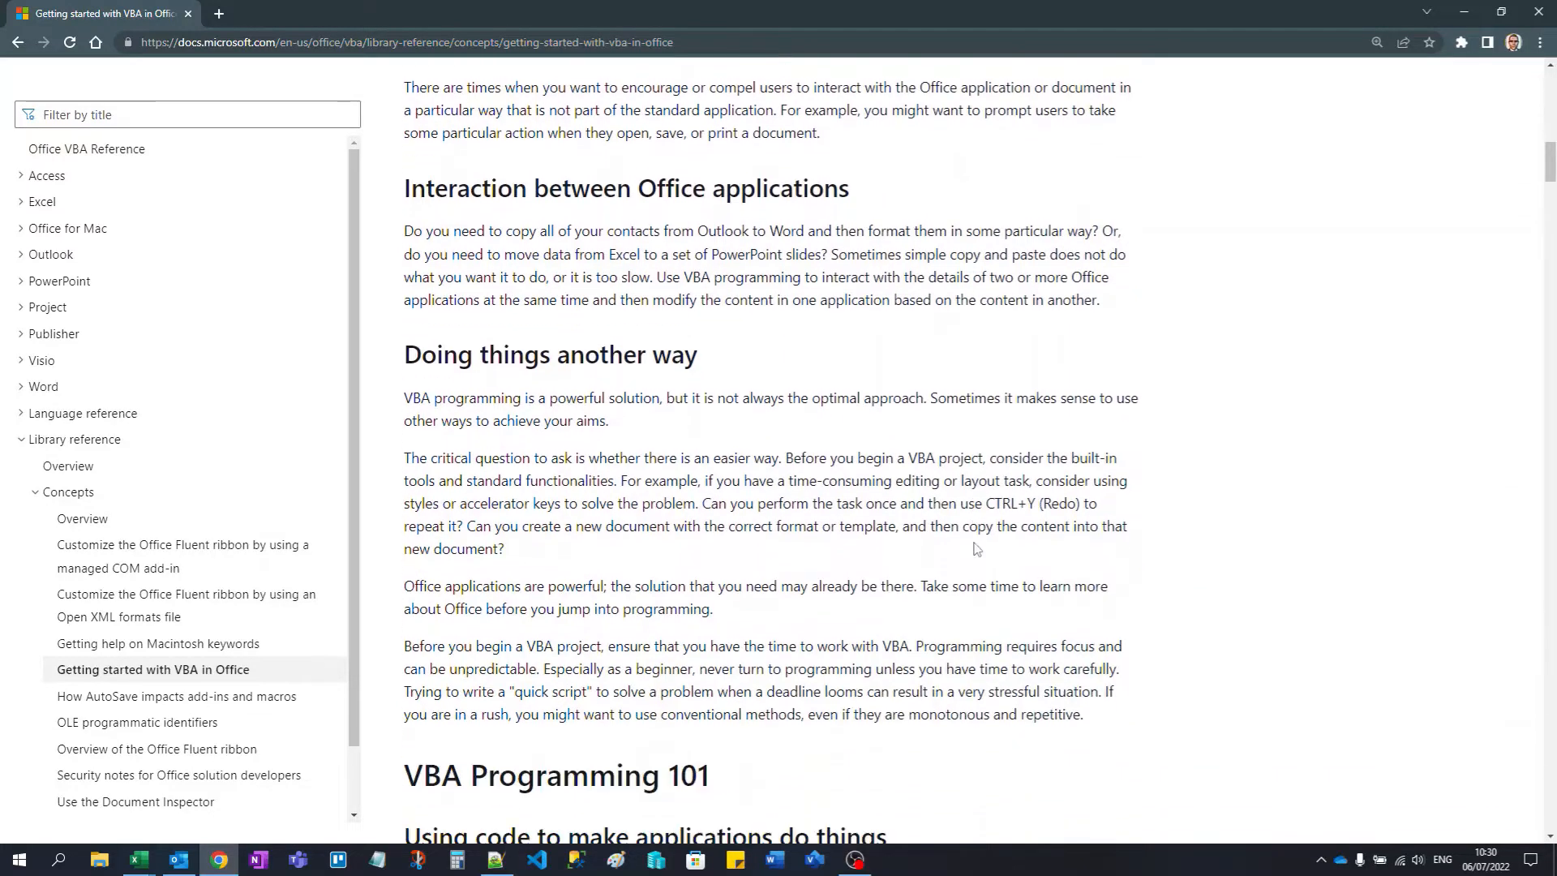
{"action": "scroll", "coordinate": [977, 548], "scroll_direction": "down", "scroll_amount": 1}
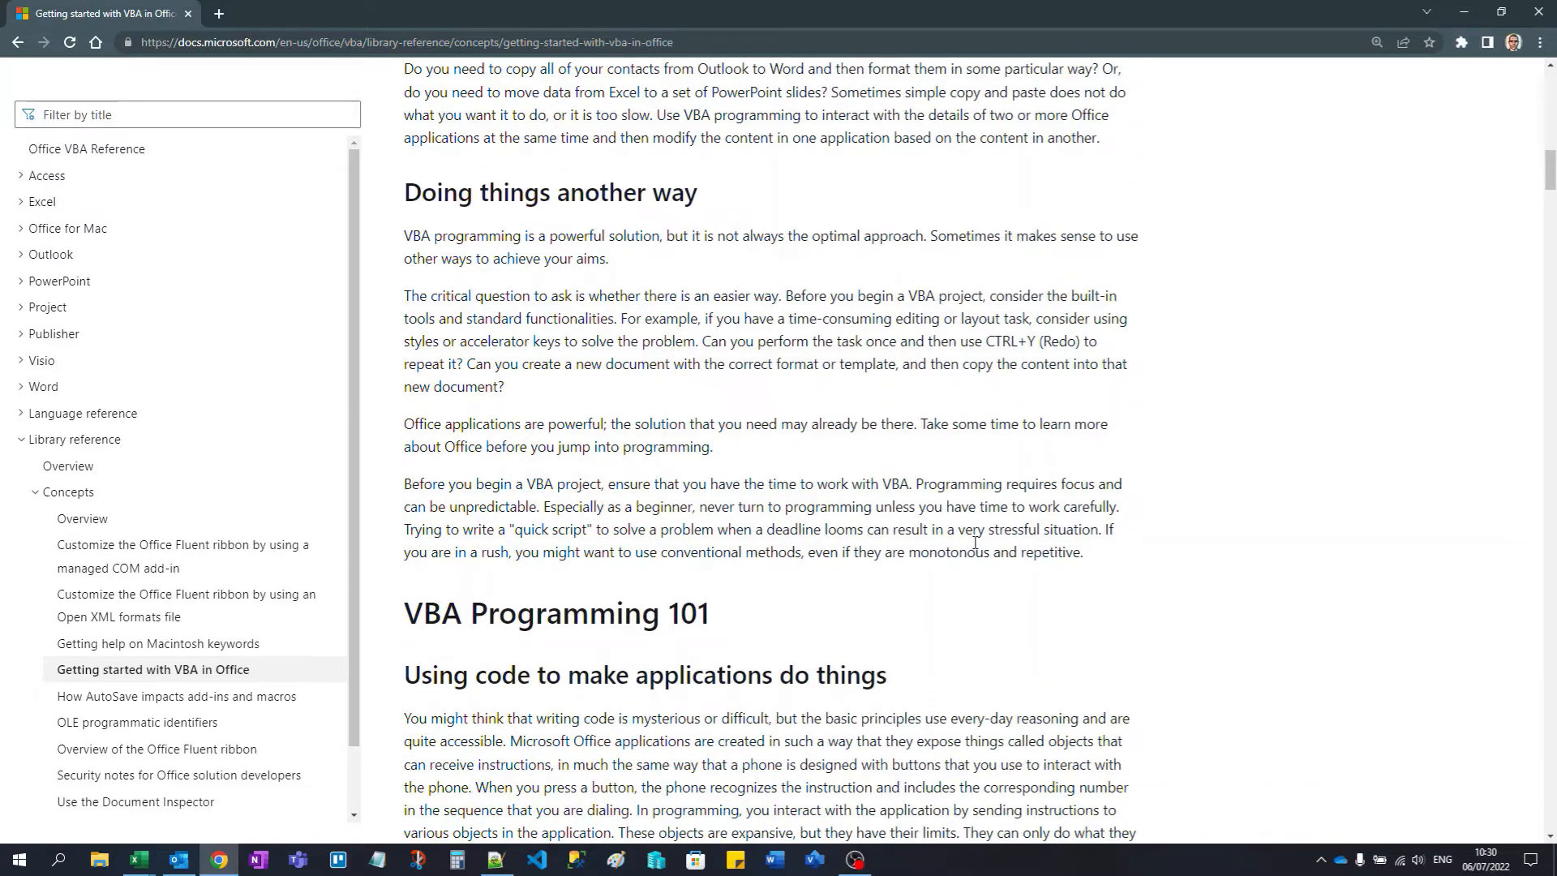
{"action": "scroll", "coordinate": [975, 543], "scroll_direction": "down", "scroll_amount": 1}
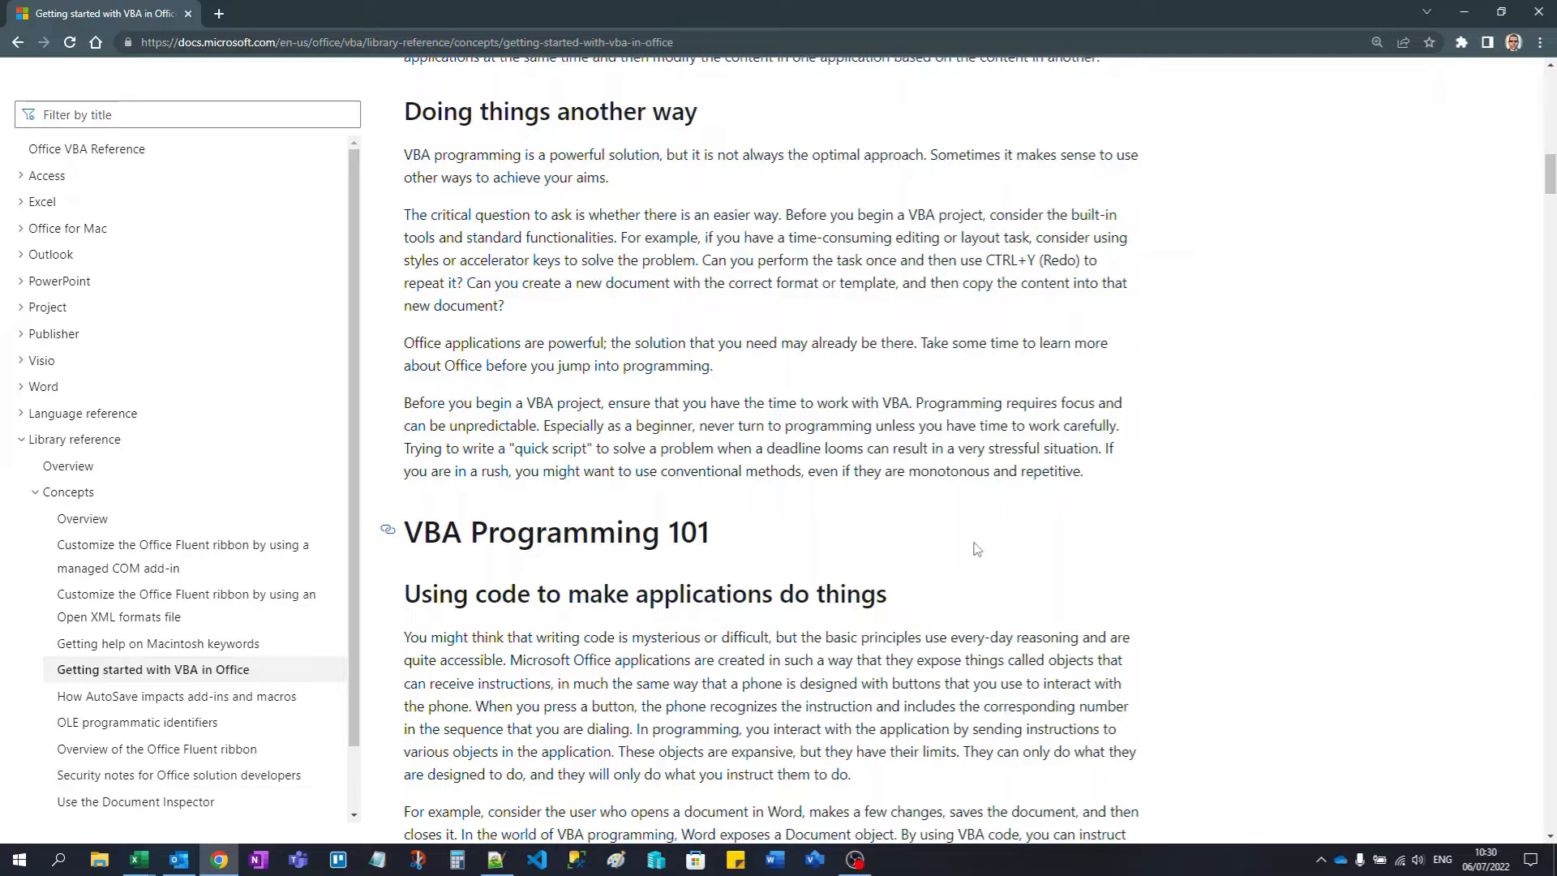
{"action": "scroll", "coordinate": [977, 549], "scroll_direction": "down", "scroll_amount": 1}
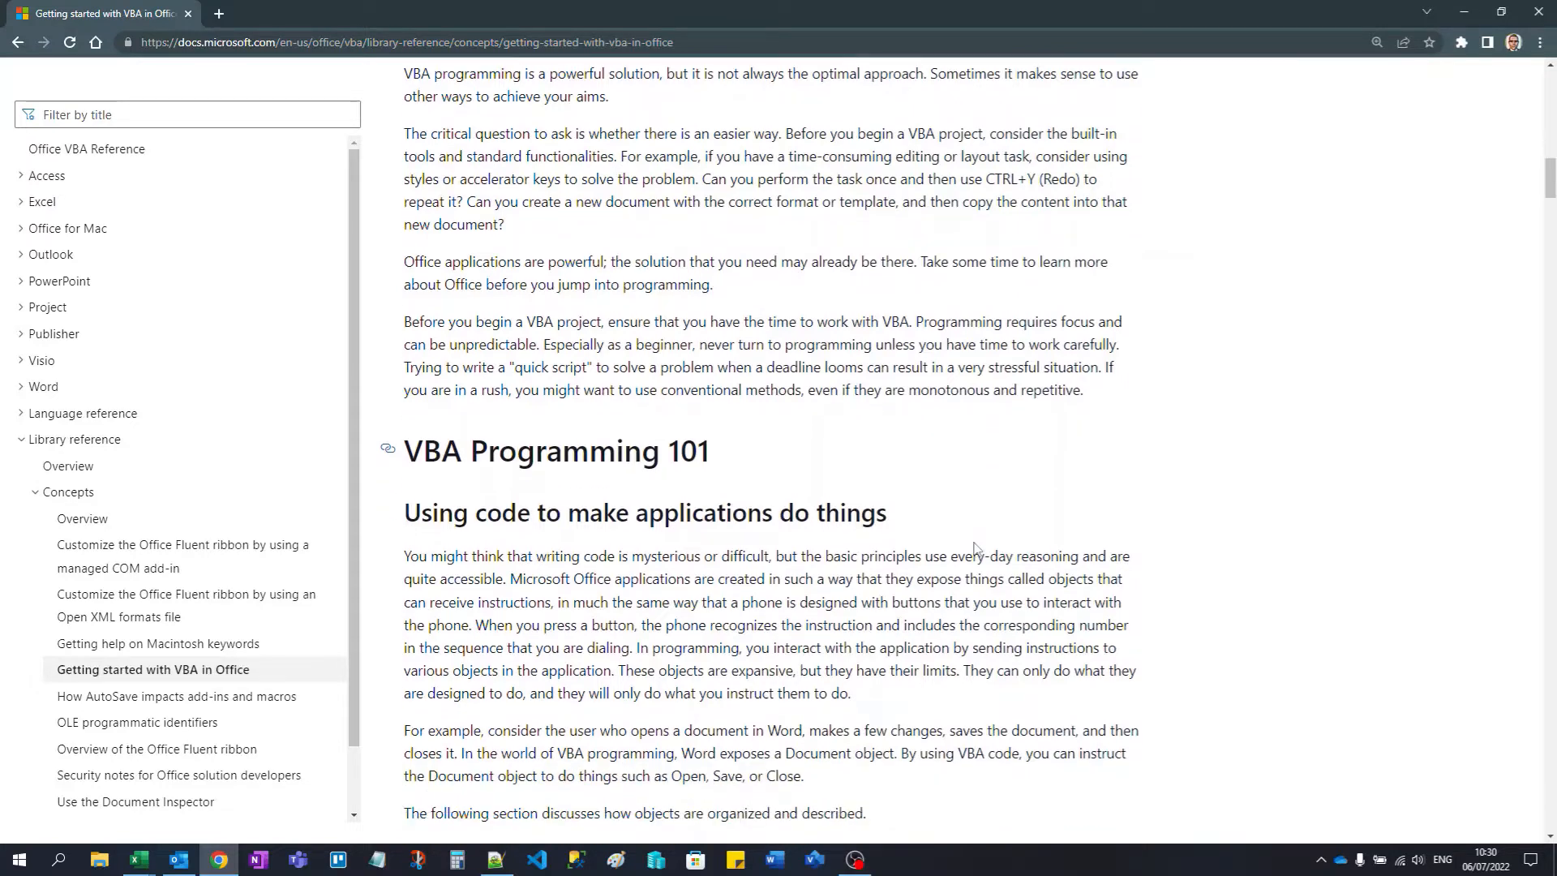
{"action": "scroll", "coordinate": [976, 543], "scroll_direction": "down", "scroll_amount": 1}
{"action": "scroll", "coordinate": [976, 543], "scroll_direction": "down", "scroll_amount": 1}
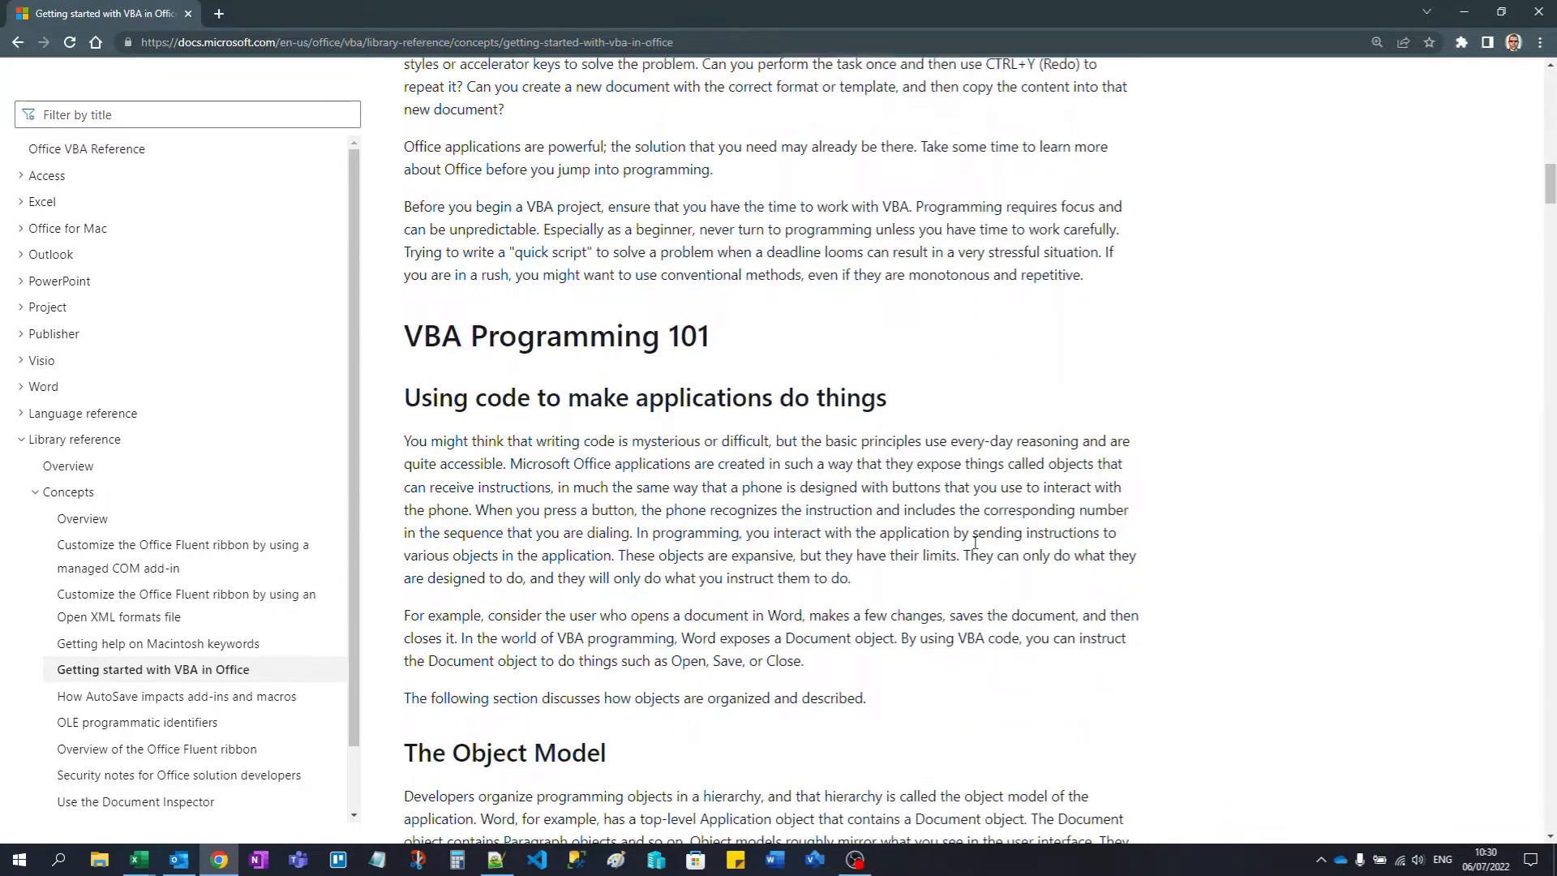
{"action": "scroll", "coordinate": [977, 549], "scroll_direction": "down", "scroll_amount": 1}
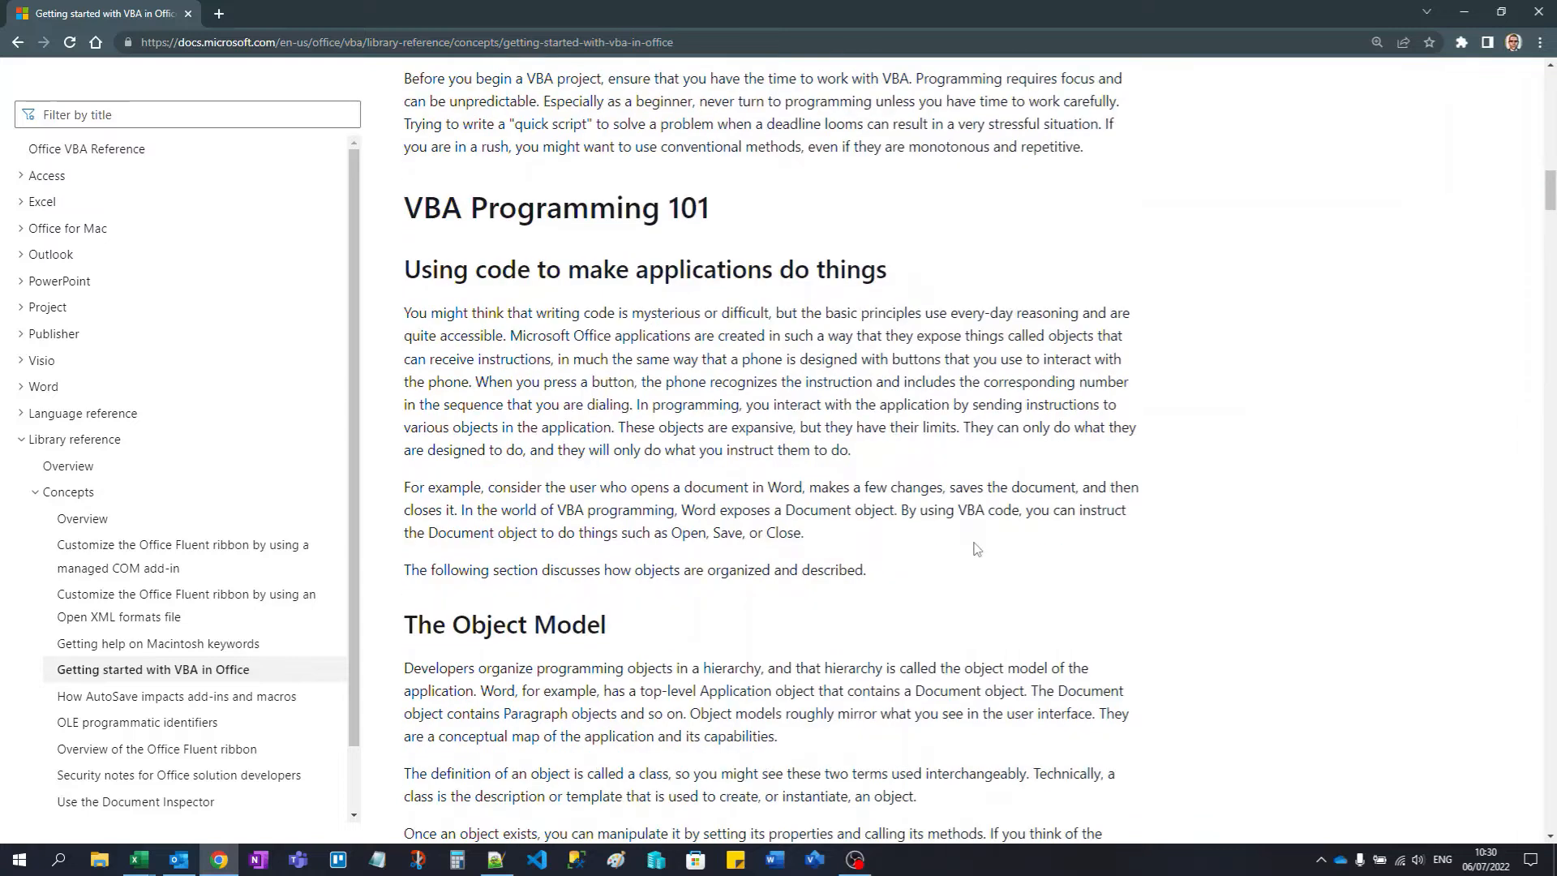
{"action": "scroll", "coordinate": [977, 549], "scroll_direction": "down", "scroll_amount": 1}
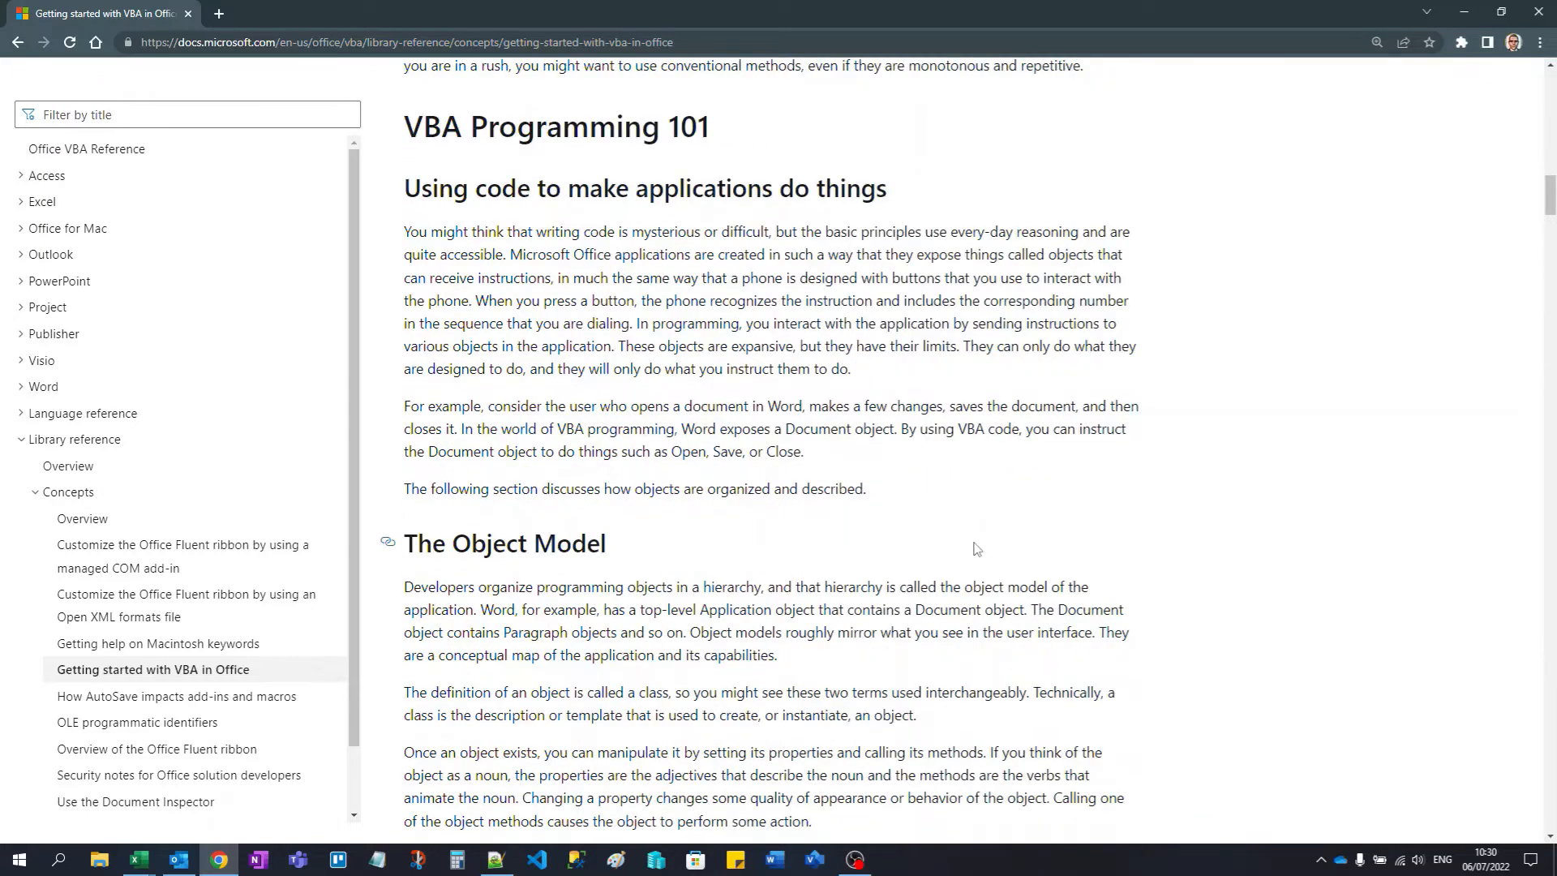
{"action": "scroll", "coordinate": [976, 549], "scroll_direction": "down", "scroll_amount": 1}
{"action": "scroll", "coordinate": [977, 549], "scroll_direction": "down", "scroll_amount": 1}
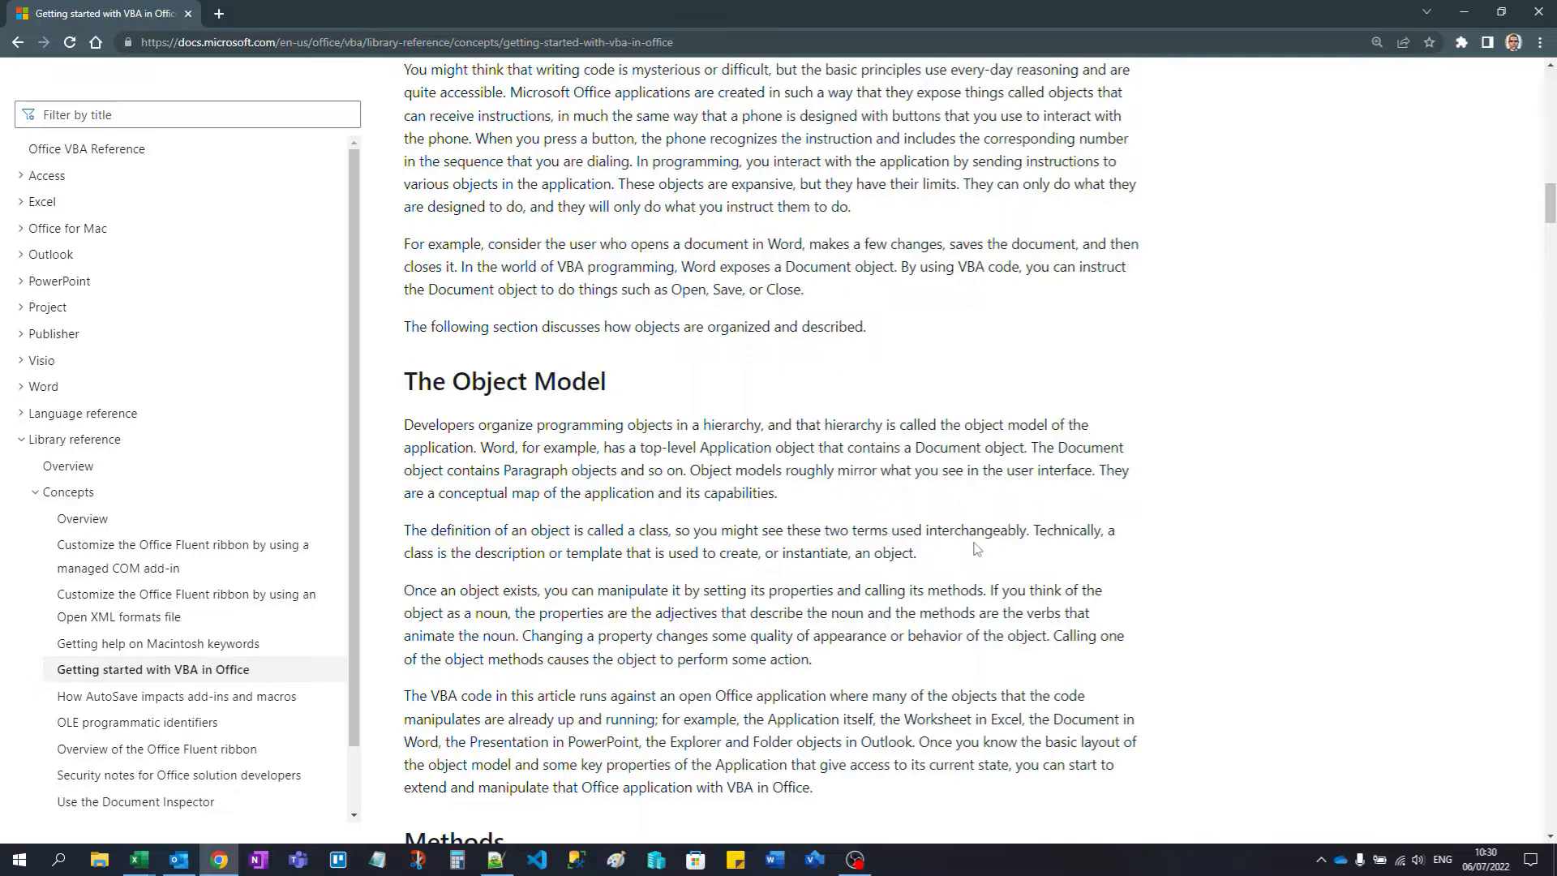
{"action": "scroll", "coordinate": [977, 549], "scroll_direction": "down", "scroll_amount": 1}
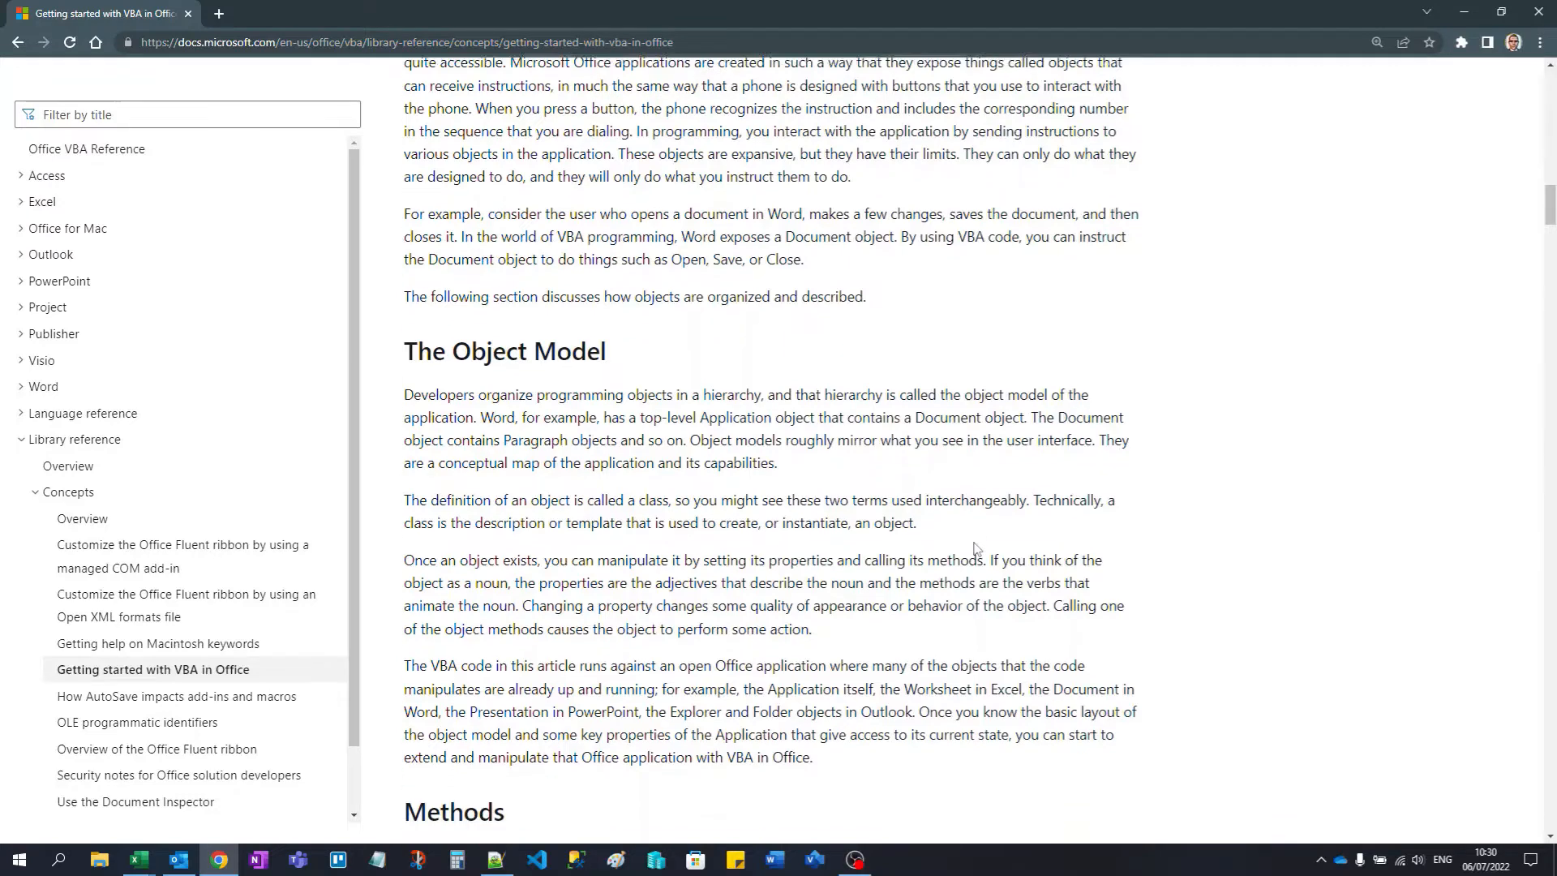
{"action": "scroll", "coordinate": [977, 549], "scroll_direction": "down", "scroll_amount": 1}
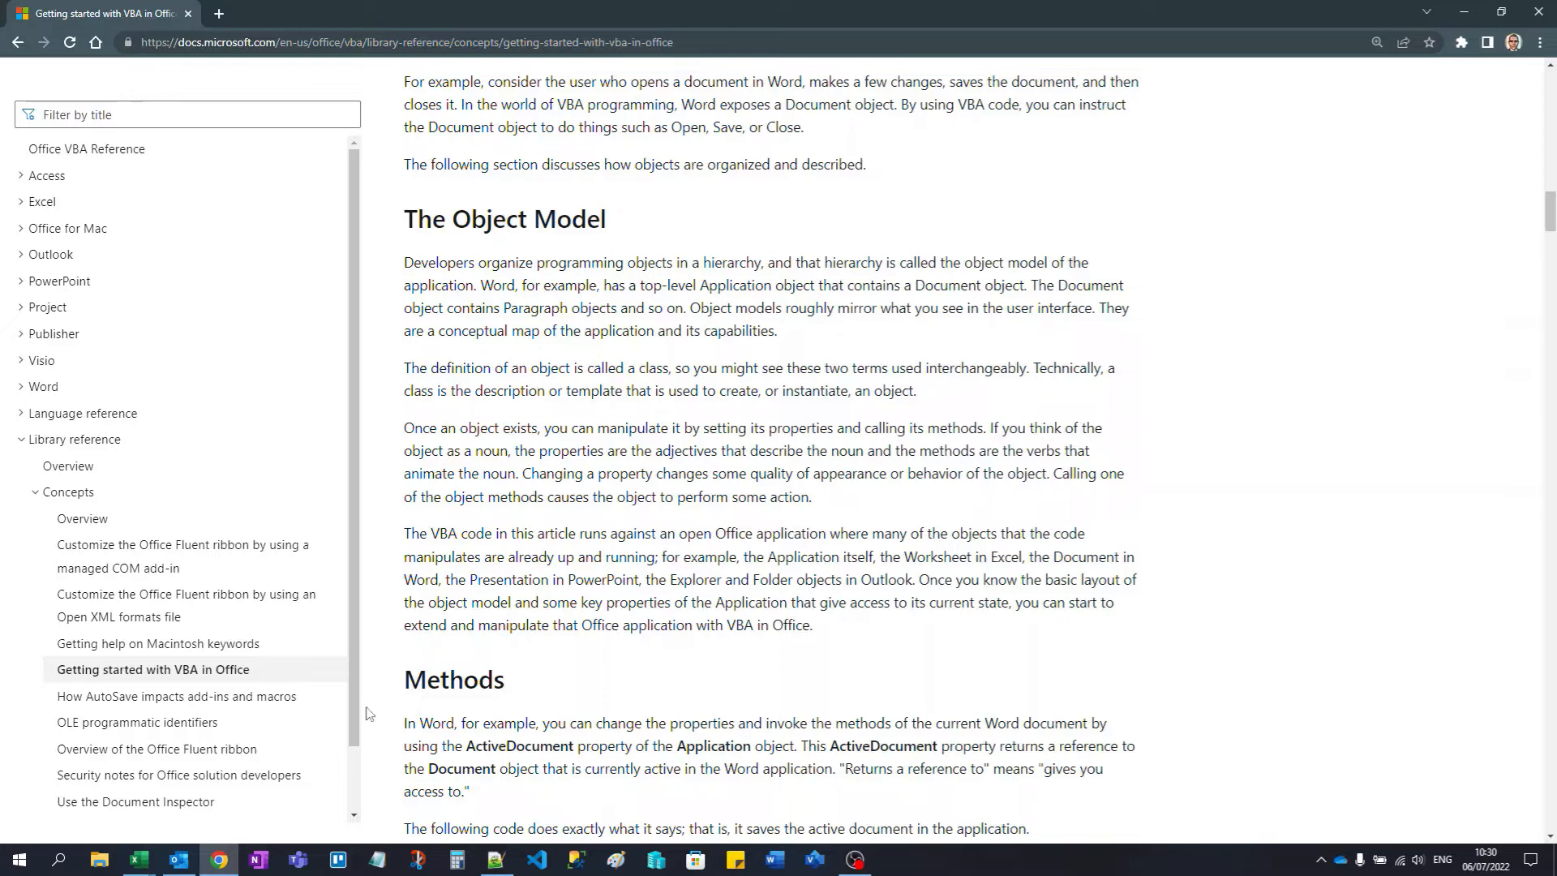
Step: Switch to the Optimix Template v3.2.9 workbook in Excel, generate a support request email from its Welcome sheet, and review the drafted questions
{"action": "mouse_move", "coordinate": [144, 865]}
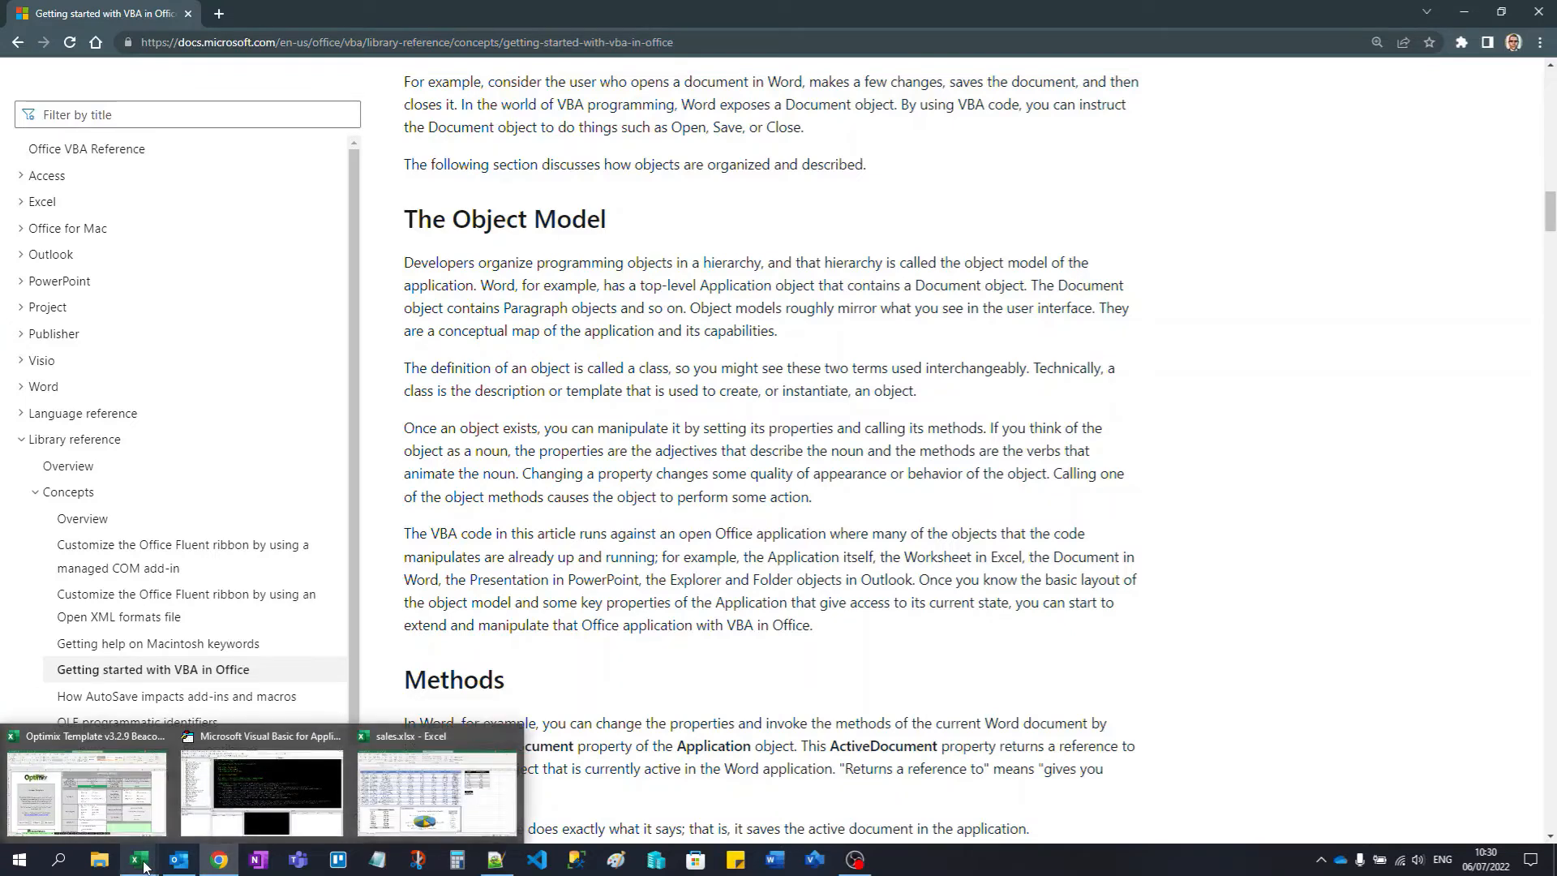
{"action": "left_click", "coordinate": [89, 783]}
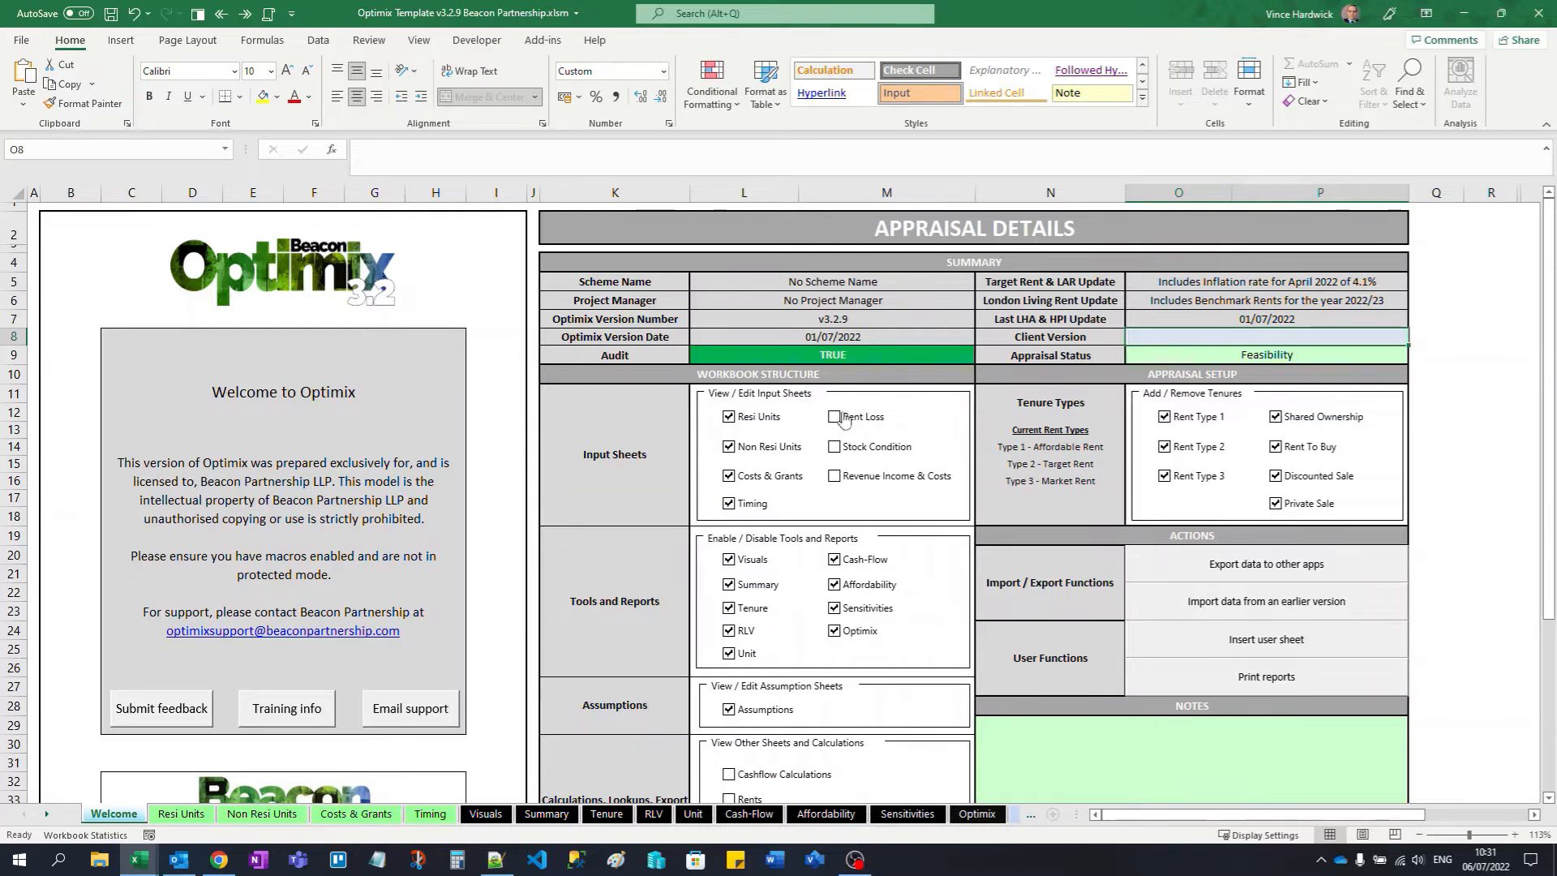
{"action": "left_click", "coordinate": [422, 716]}
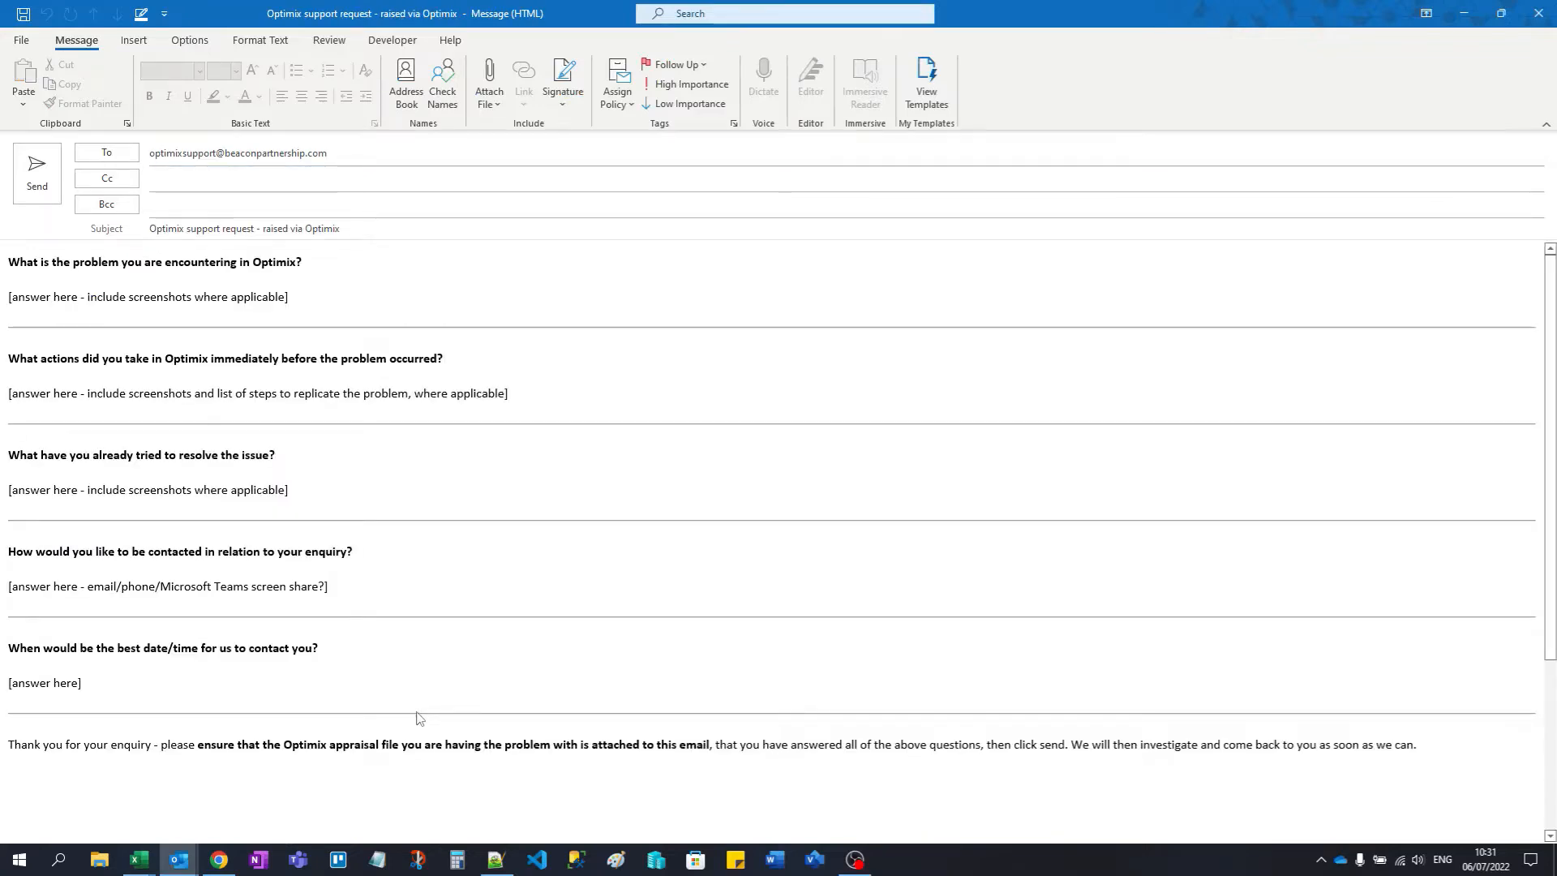
{"action": "scroll", "coordinate": [323, 591], "scroll_direction": "down", "scroll_amount": 1}
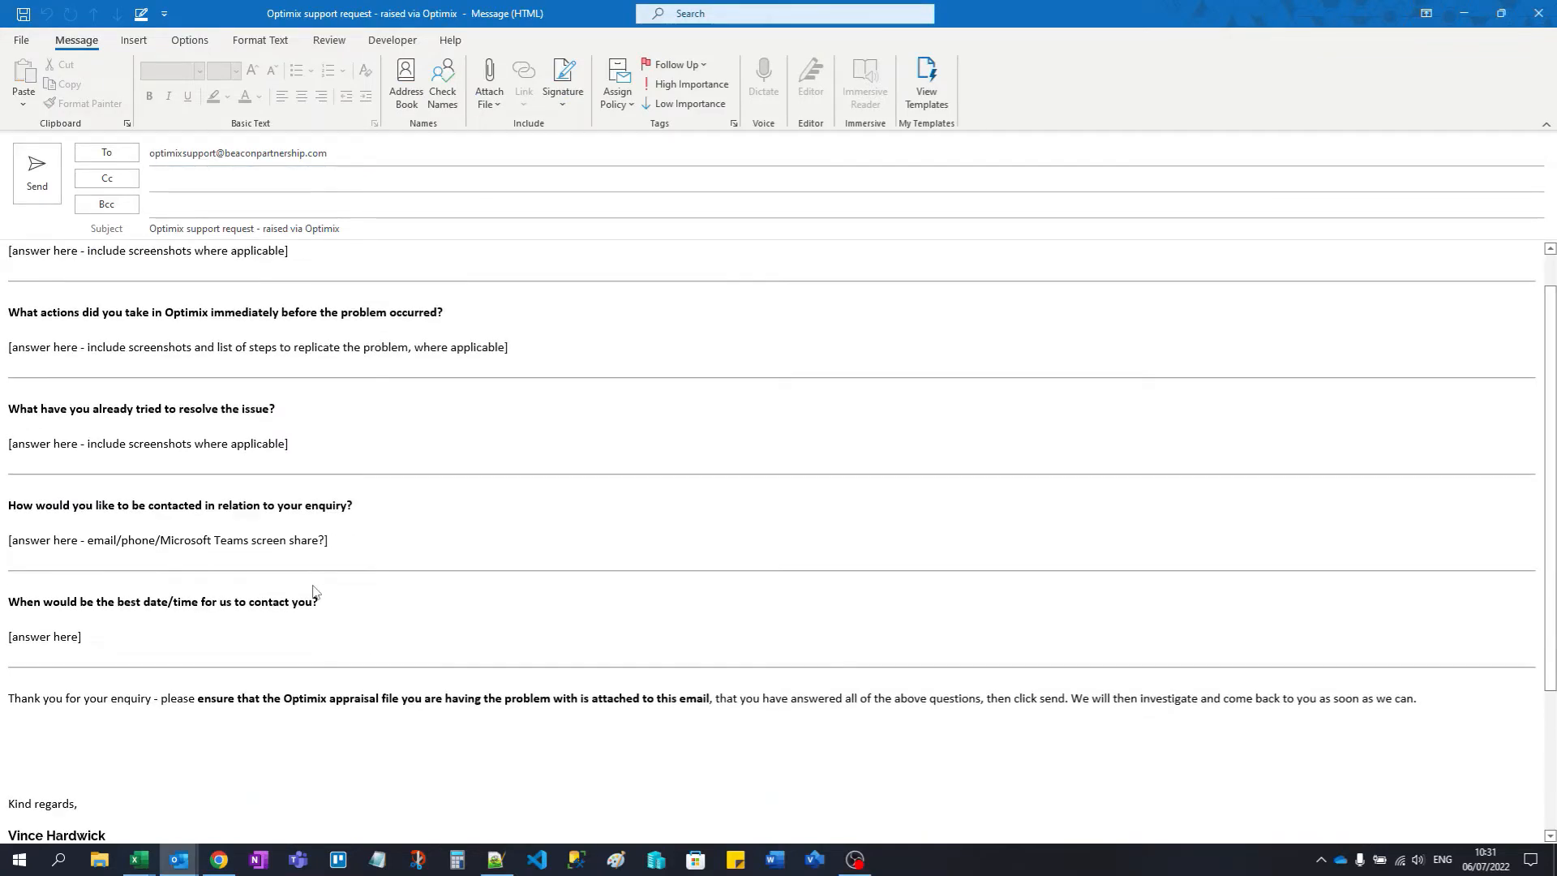
{"action": "scroll", "coordinate": [310, 597], "scroll_direction": "down", "scroll_amount": 1}
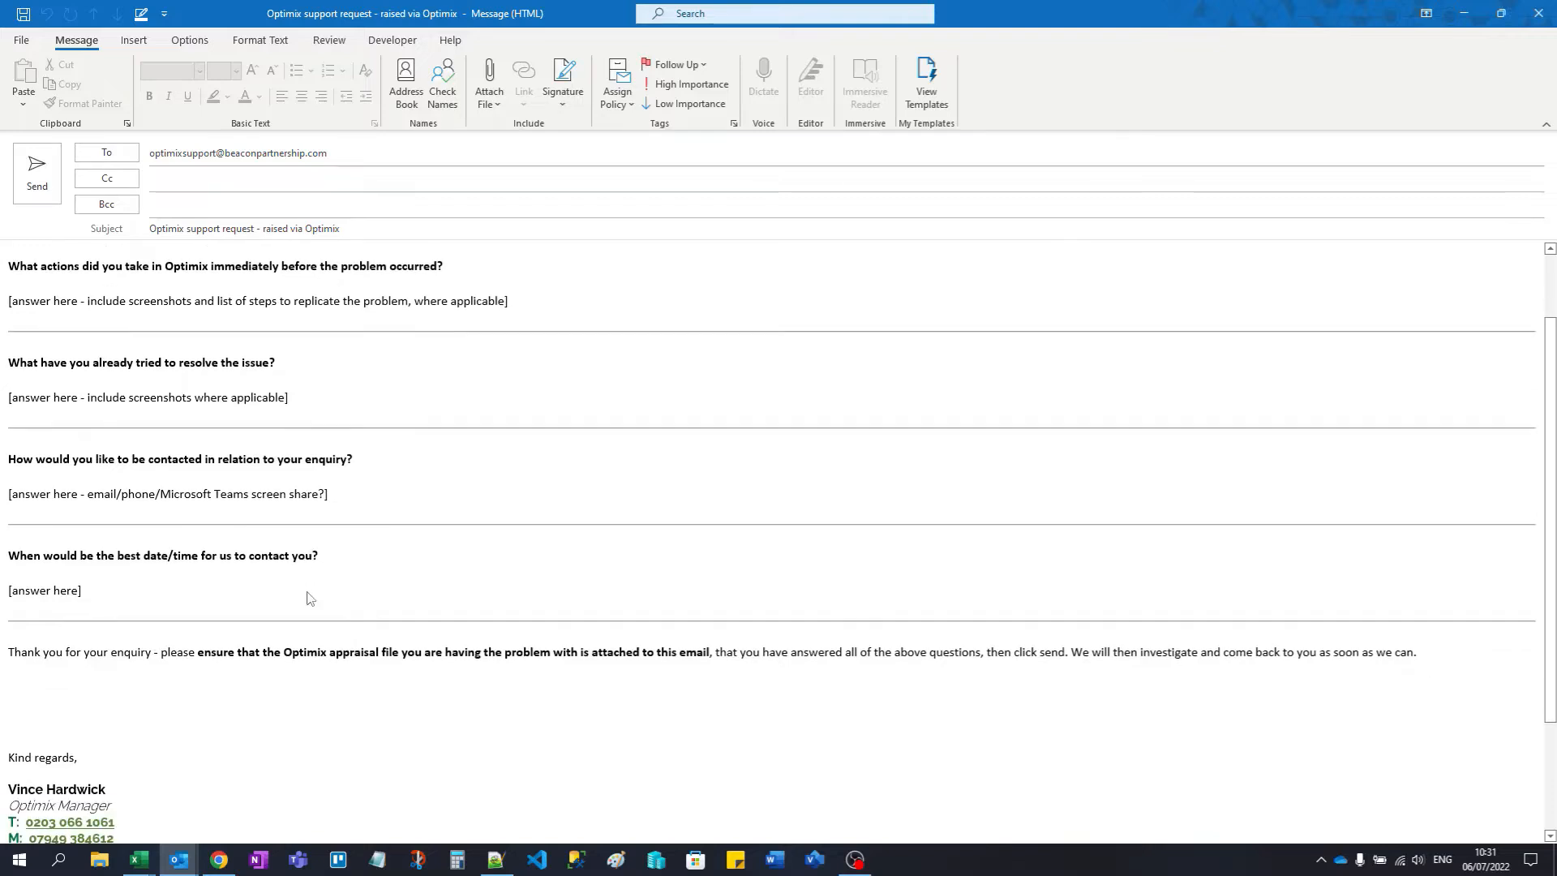
{"action": "scroll", "coordinate": [309, 595], "scroll_direction": "up", "scroll_amount": 1}
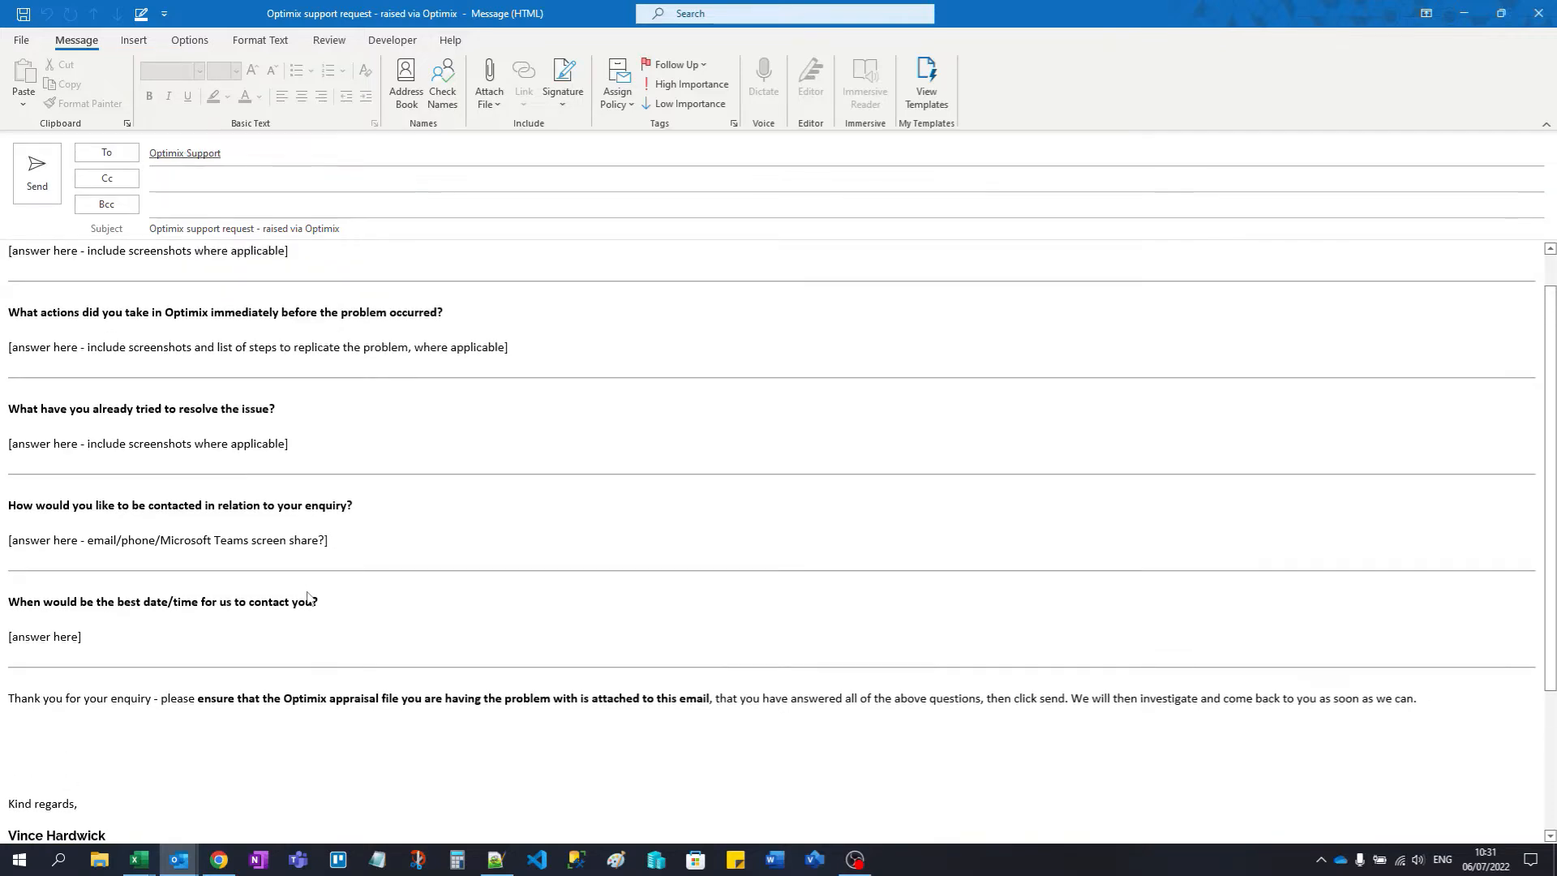
Step: Switch to the Visual Basic editor, highlight the strMailBody question text in the EmailSupport macro, and return to the Optimix Template workbook
{"action": "mouse_move", "coordinate": [138, 858]}
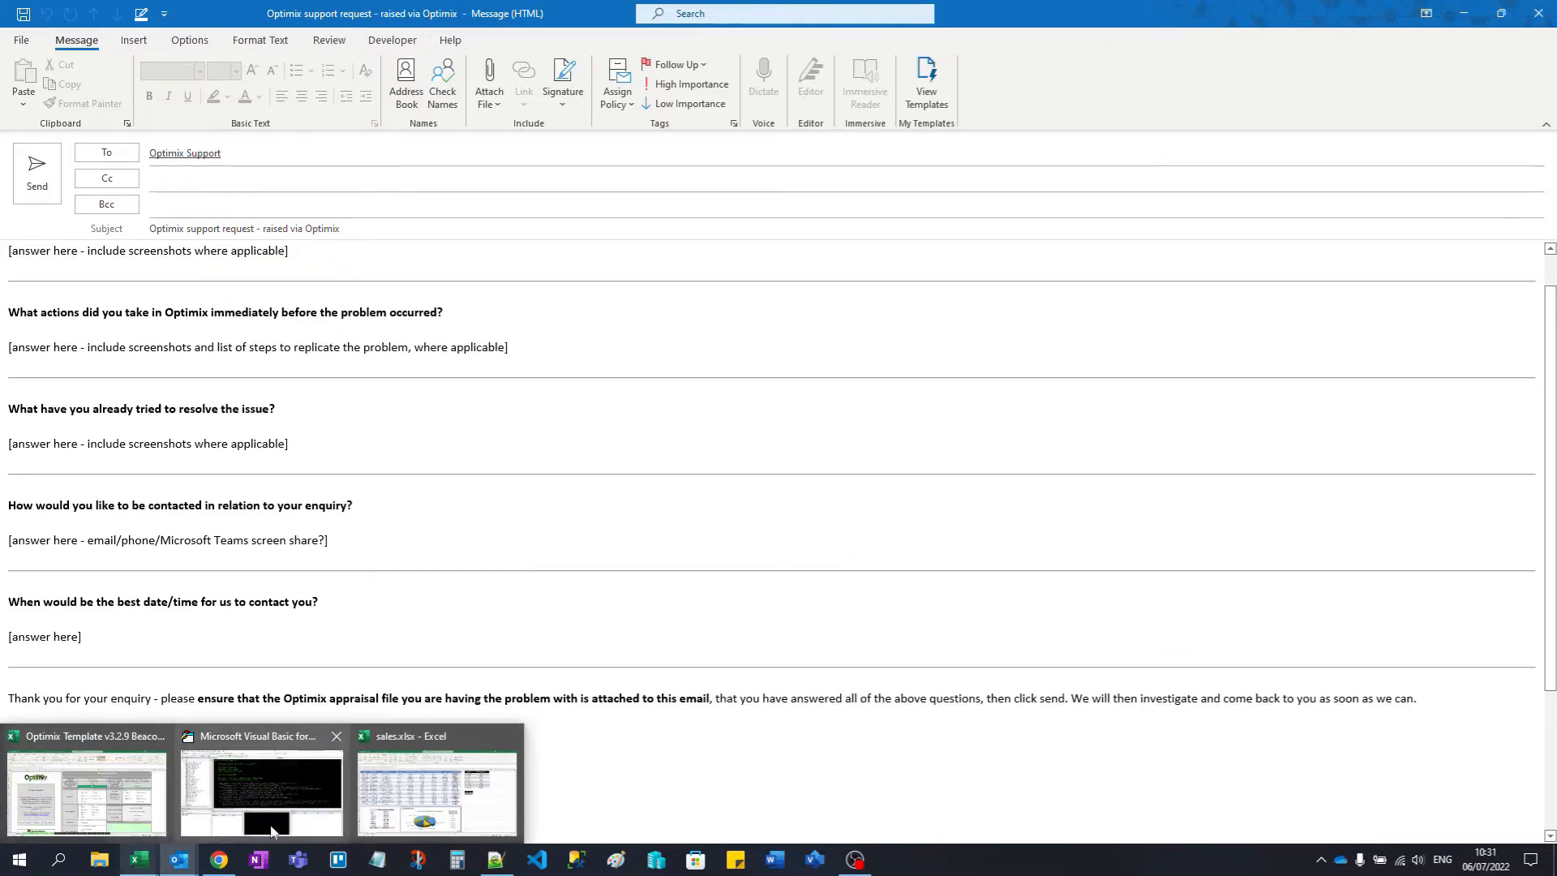
{"action": "left_click", "coordinate": [296, 780]}
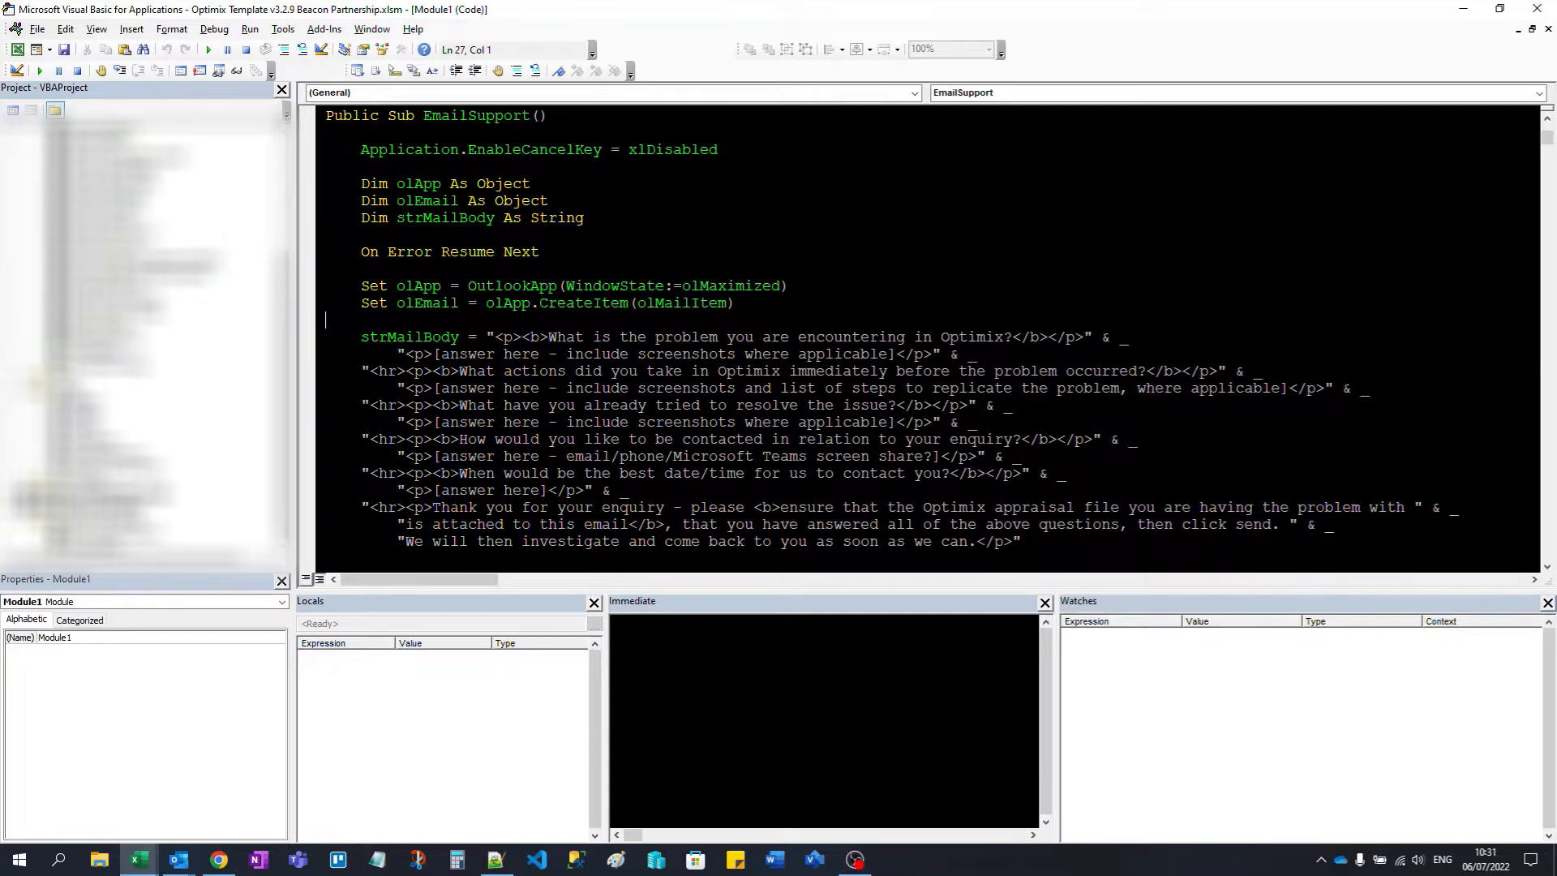
{"action": "left_click_drag", "start_coordinate": [617, 370], "coordinate": [840, 473]}
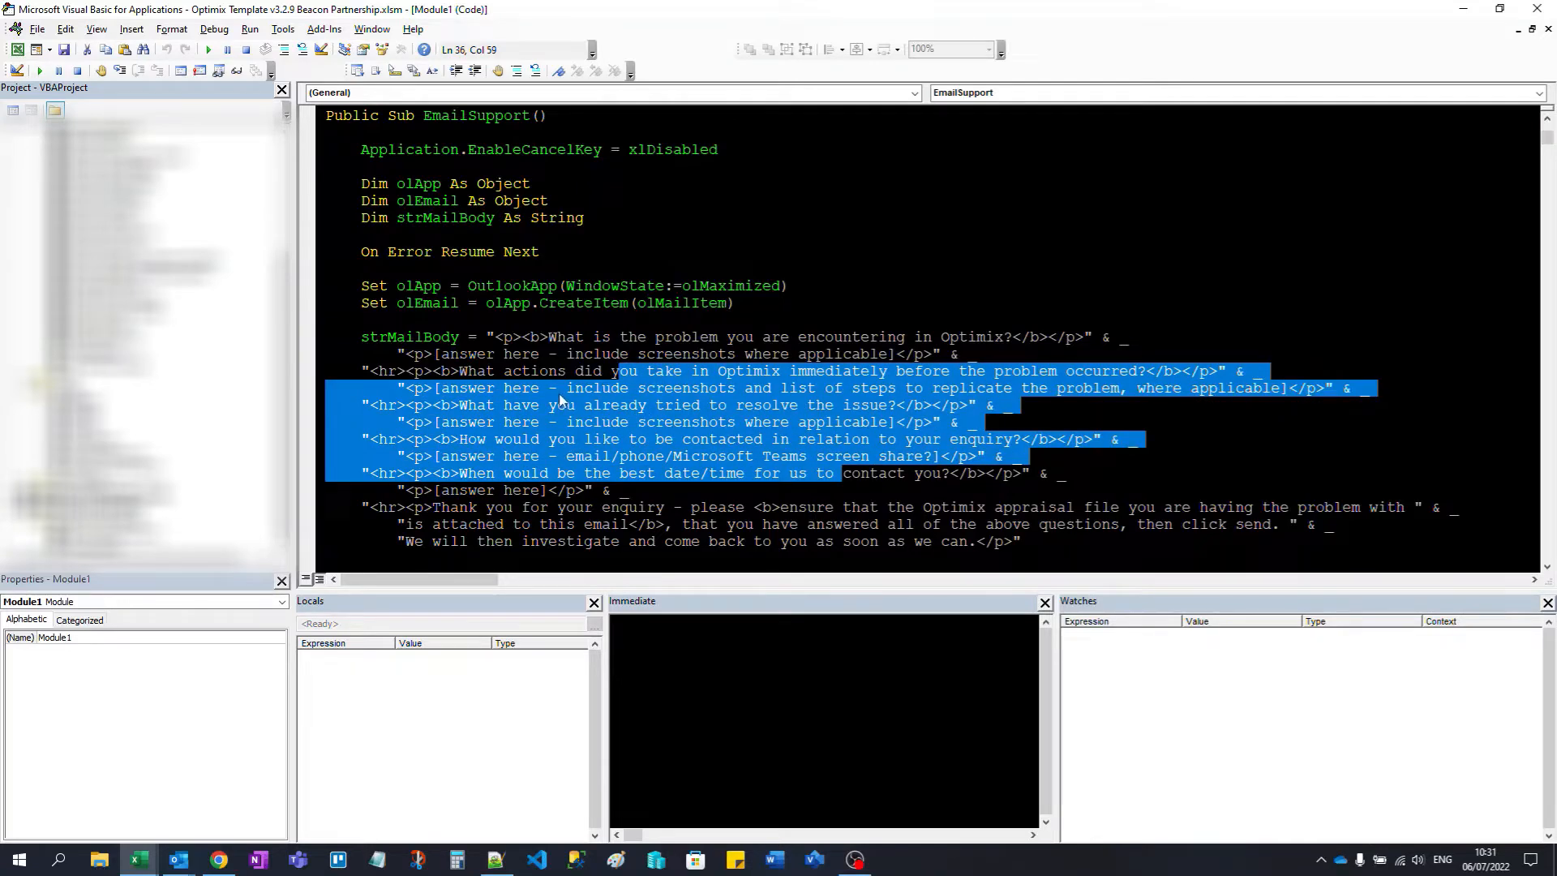
{"action": "mouse_move", "coordinate": [139, 866]}
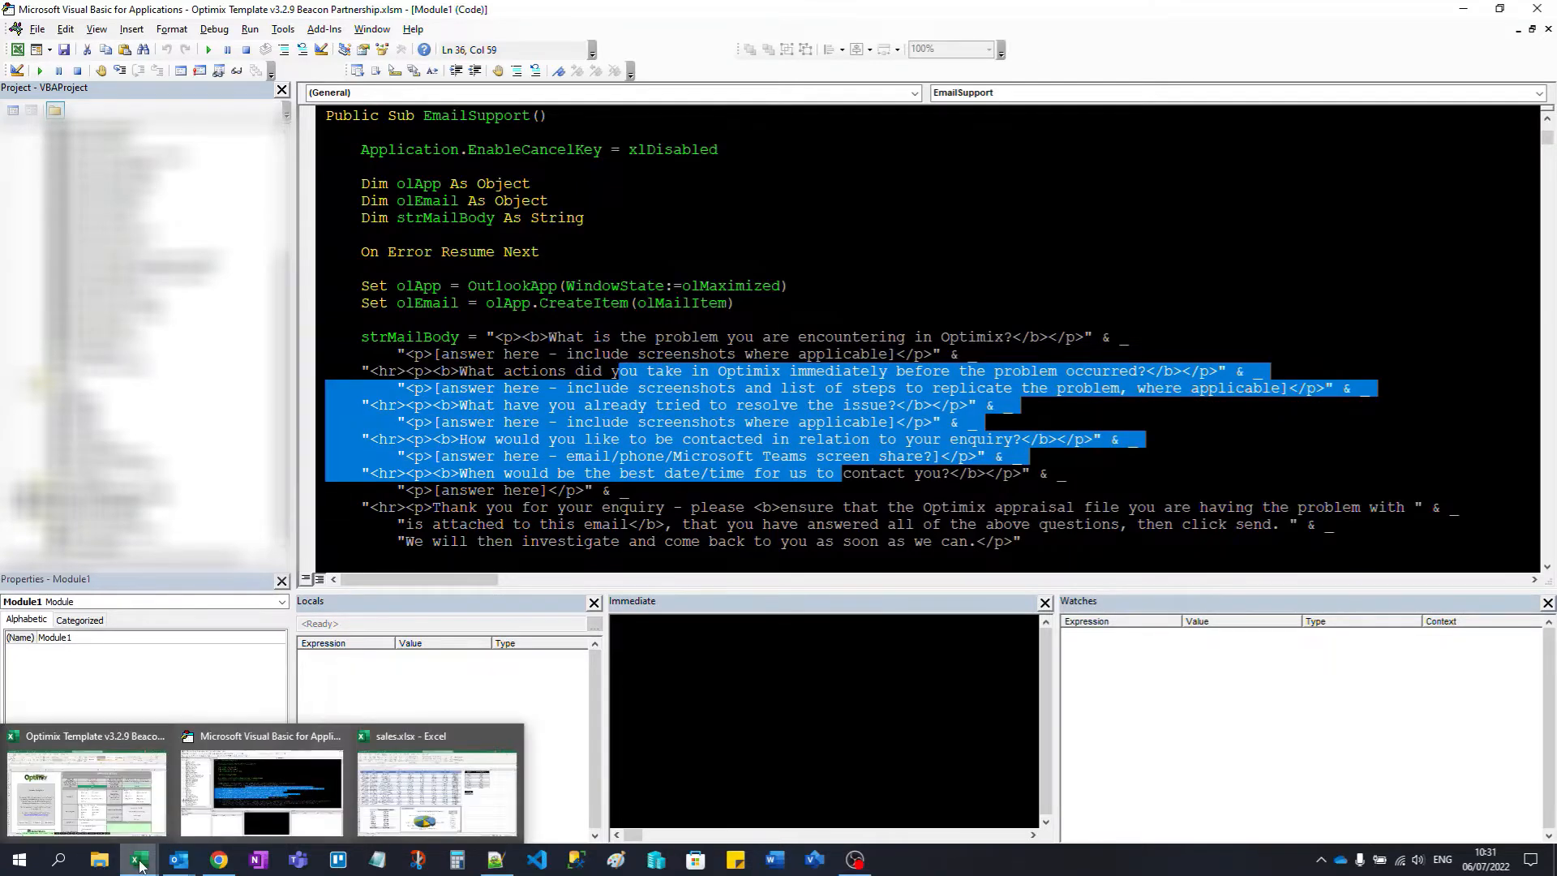
{"action": "left_click", "coordinate": [86, 785]}
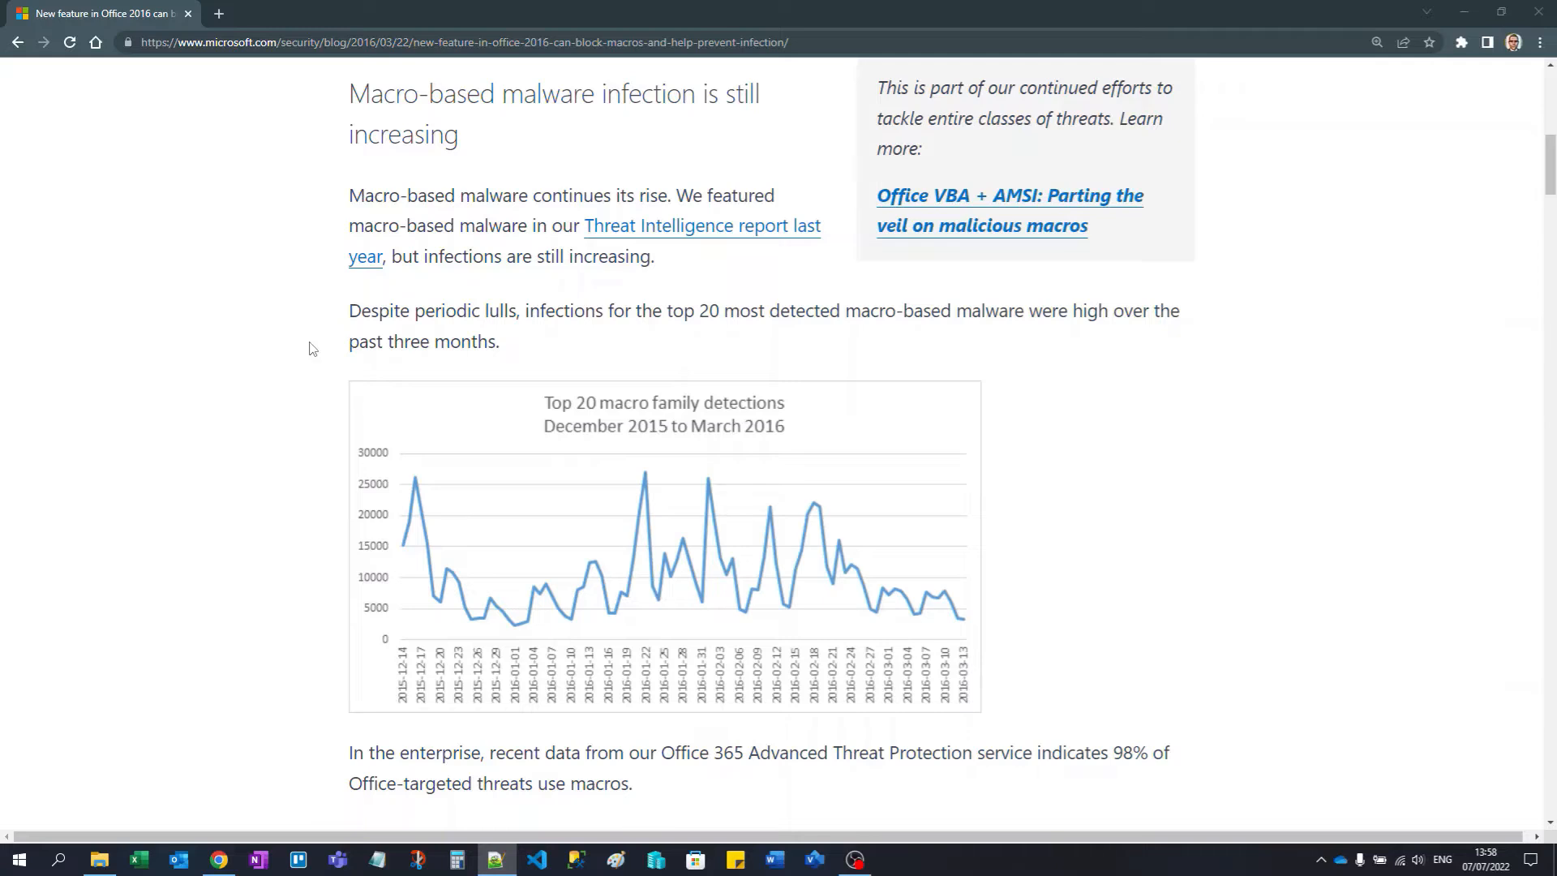
Step: Read the Microsoft security blog post on macro-based malware through Block the macro, block the threat, highlighting the share of Office-targeted threats using macros
{"action": "scroll", "coordinate": [1173, 325], "scroll_direction": "down", "scroll_amount": 2}
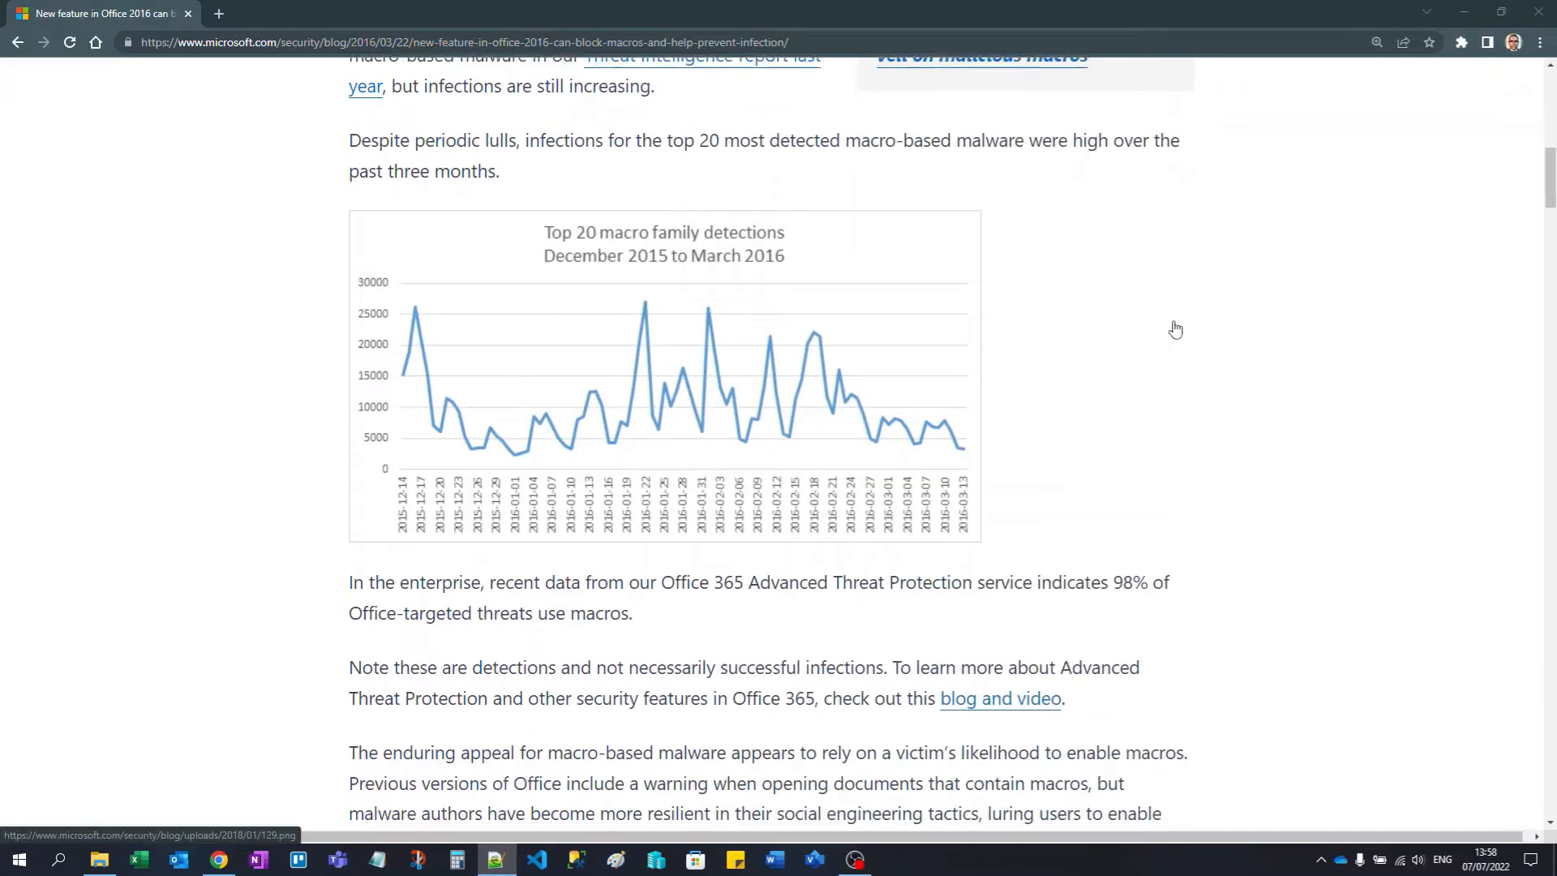
{"action": "scroll", "coordinate": [1175, 328], "scroll_direction": "down", "scroll_amount": 1}
{"action": "scroll", "coordinate": [1175, 328], "scroll_direction": "down", "scroll_amount": 1}
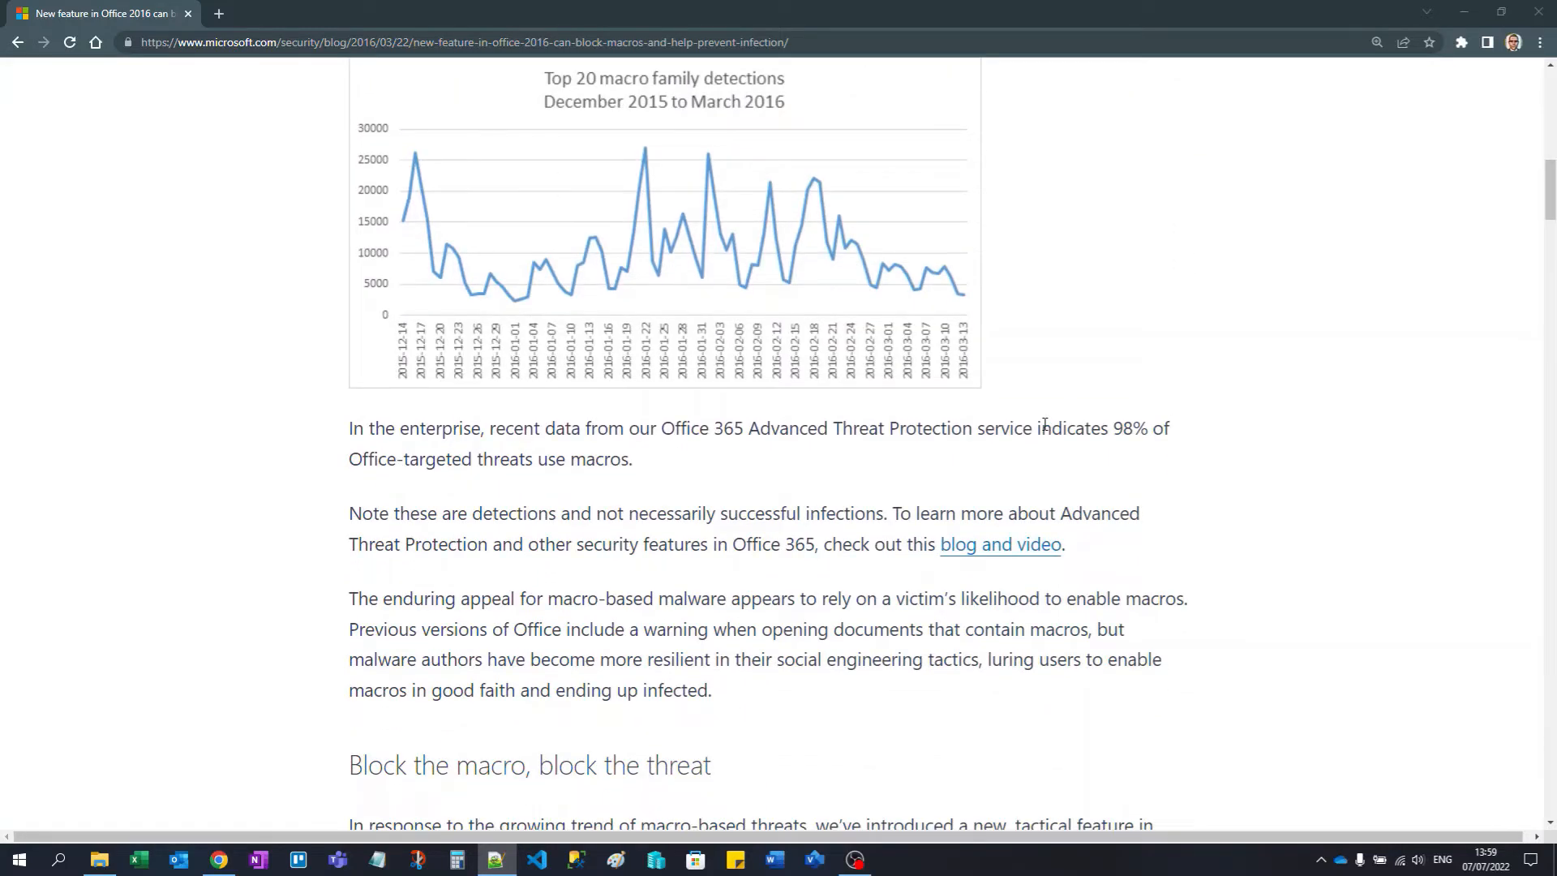
{"action": "left_click_drag", "start_coordinate": [1037, 427], "coordinate": [957, 469]}
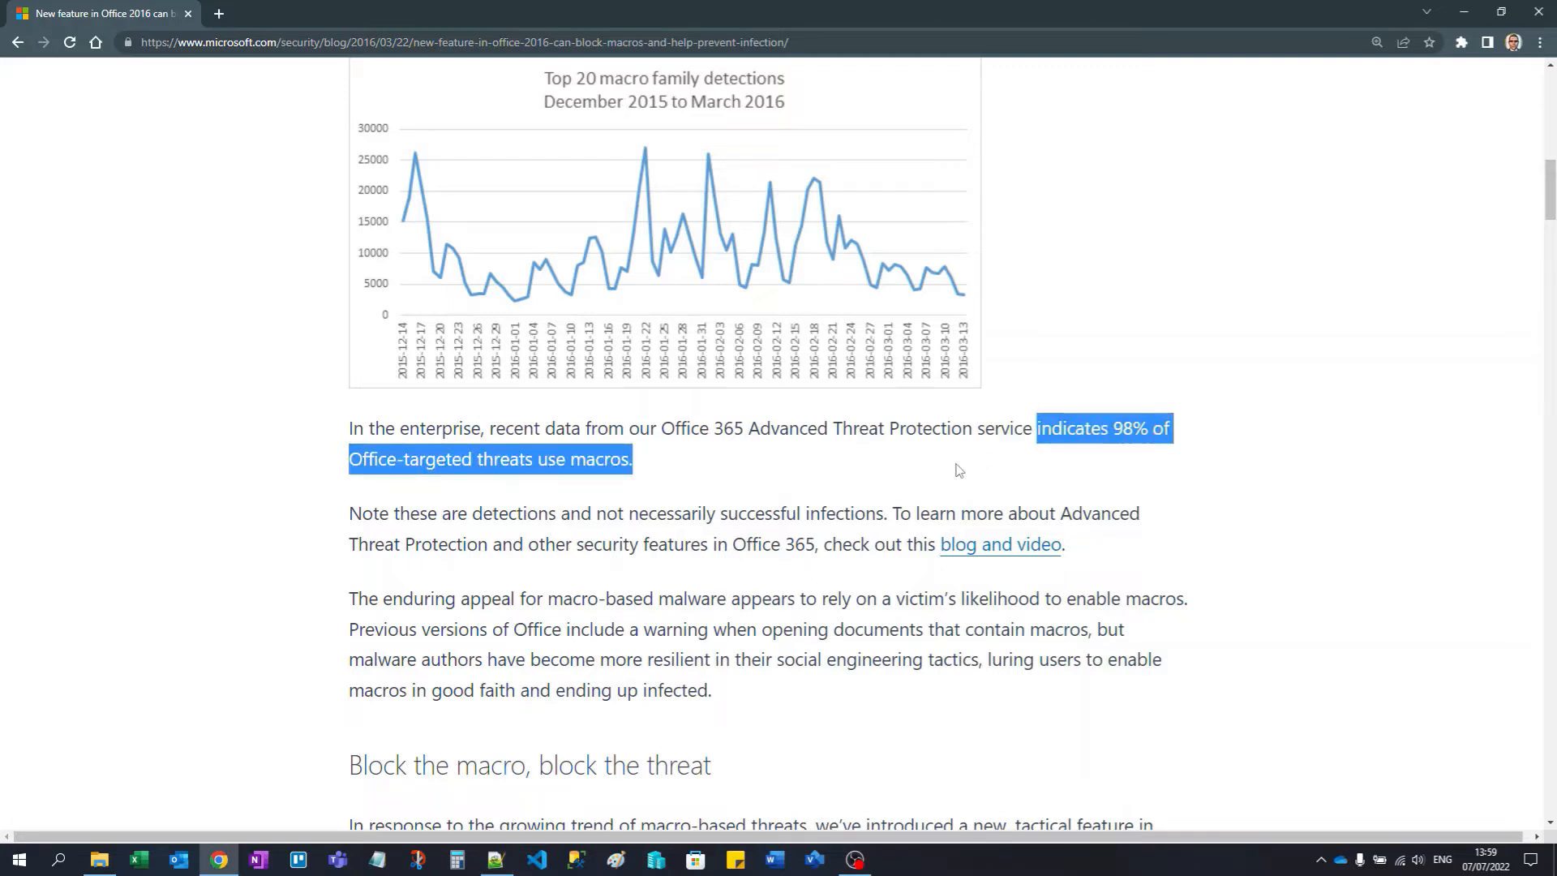
{"action": "scroll", "coordinate": [957, 469], "scroll_direction": "down", "scroll_amount": 1}
{"action": "scroll", "coordinate": [957, 467], "scroll_direction": "down", "scroll_amount": 1}
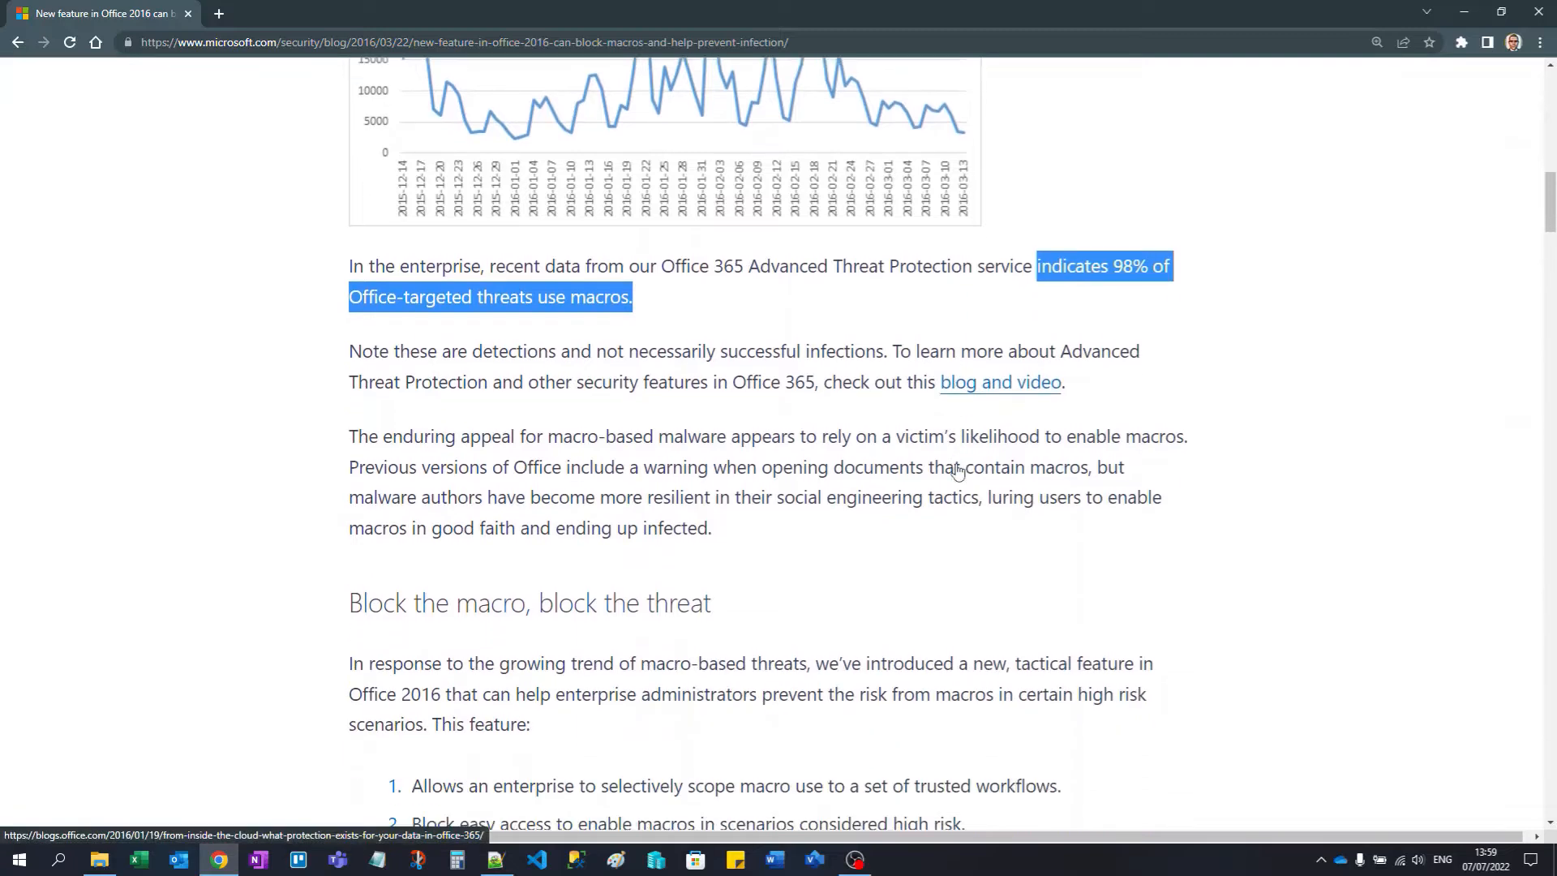
{"action": "scroll", "coordinate": [957, 464], "scroll_direction": "down", "scroll_amount": 1}
{"action": "scroll", "coordinate": [957, 468], "scroll_direction": "down", "scroll_amount": 1}
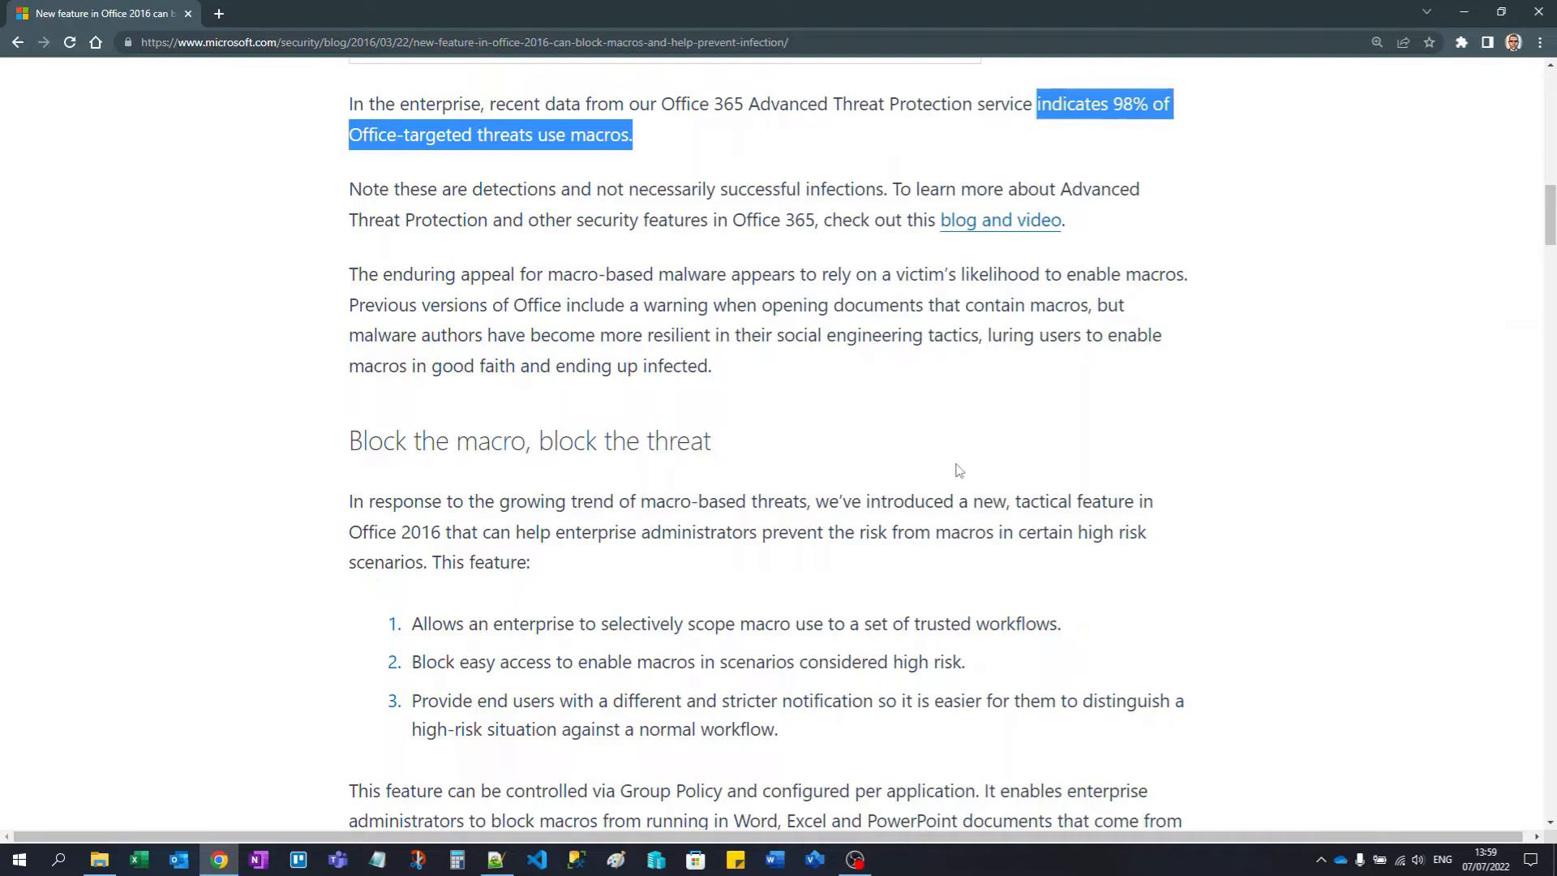
Step: Read the blog's list of feature capabilities, the internet document scenarios where macros are blocked, and the start of the Contoso attack example
{"action": "scroll", "coordinate": [959, 470], "scroll_direction": "down", "scroll_amount": 1}
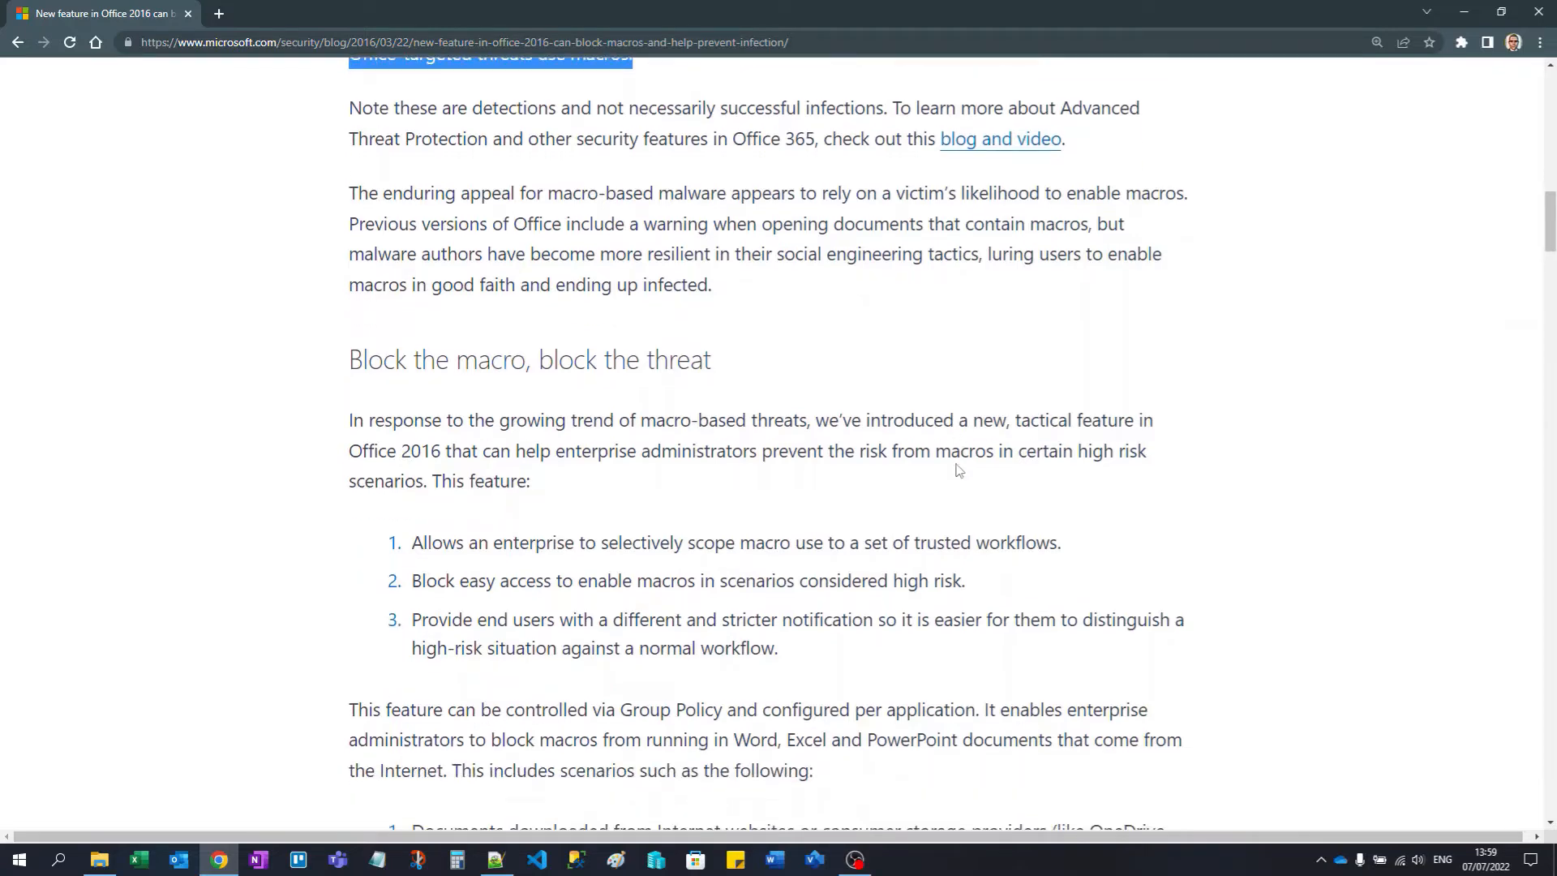
{"action": "scroll", "coordinate": [959, 471], "scroll_direction": "down", "scroll_amount": 1}
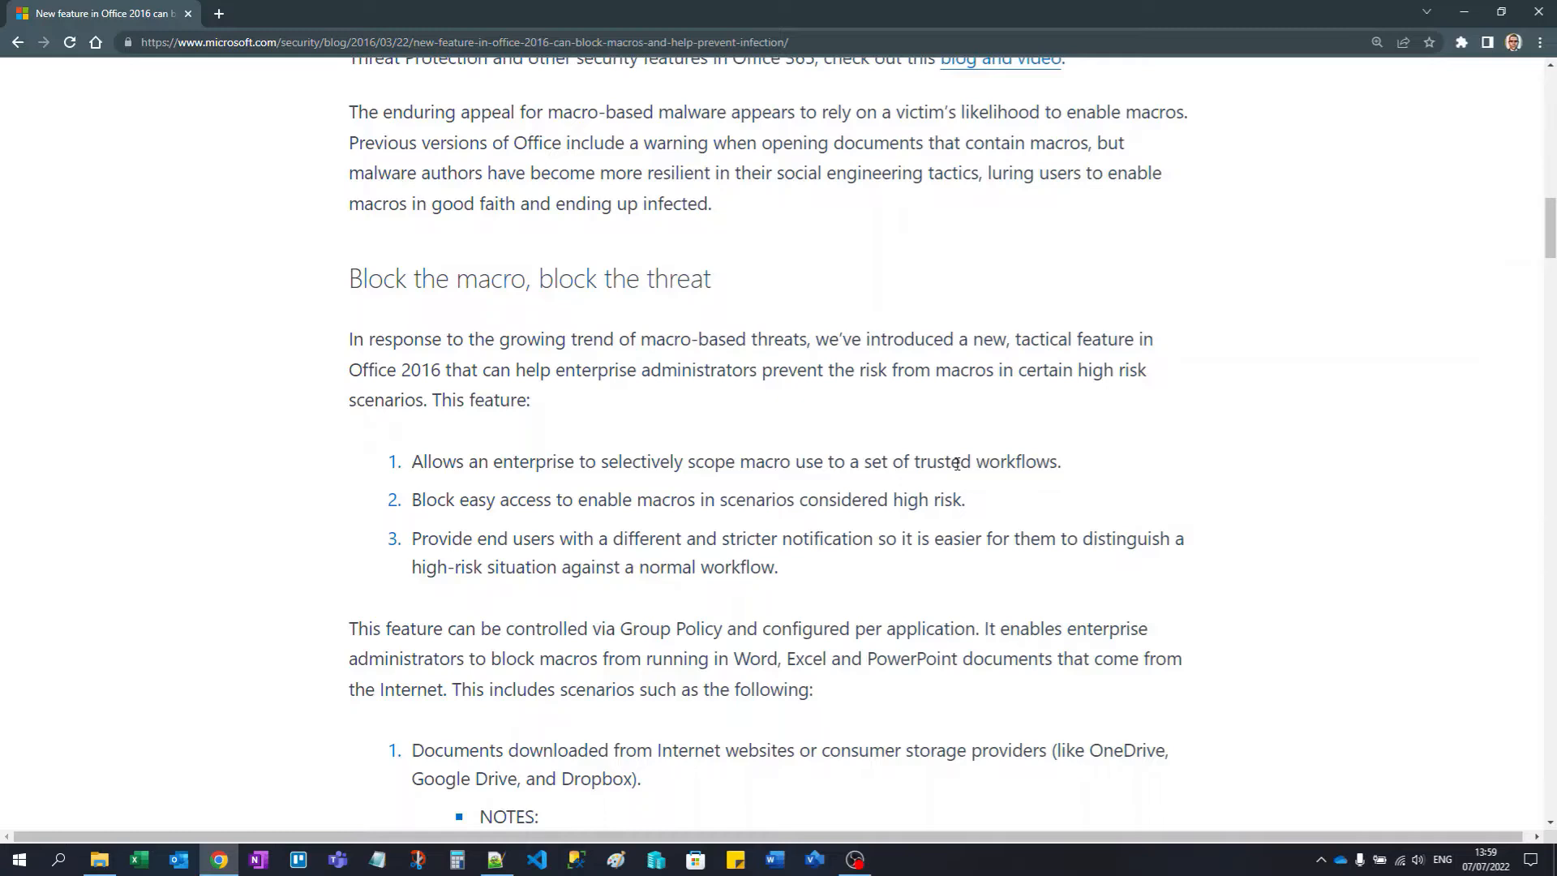
{"action": "scroll", "coordinate": [957, 464], "scroll_direction": "down", "scroll_amount": 1}
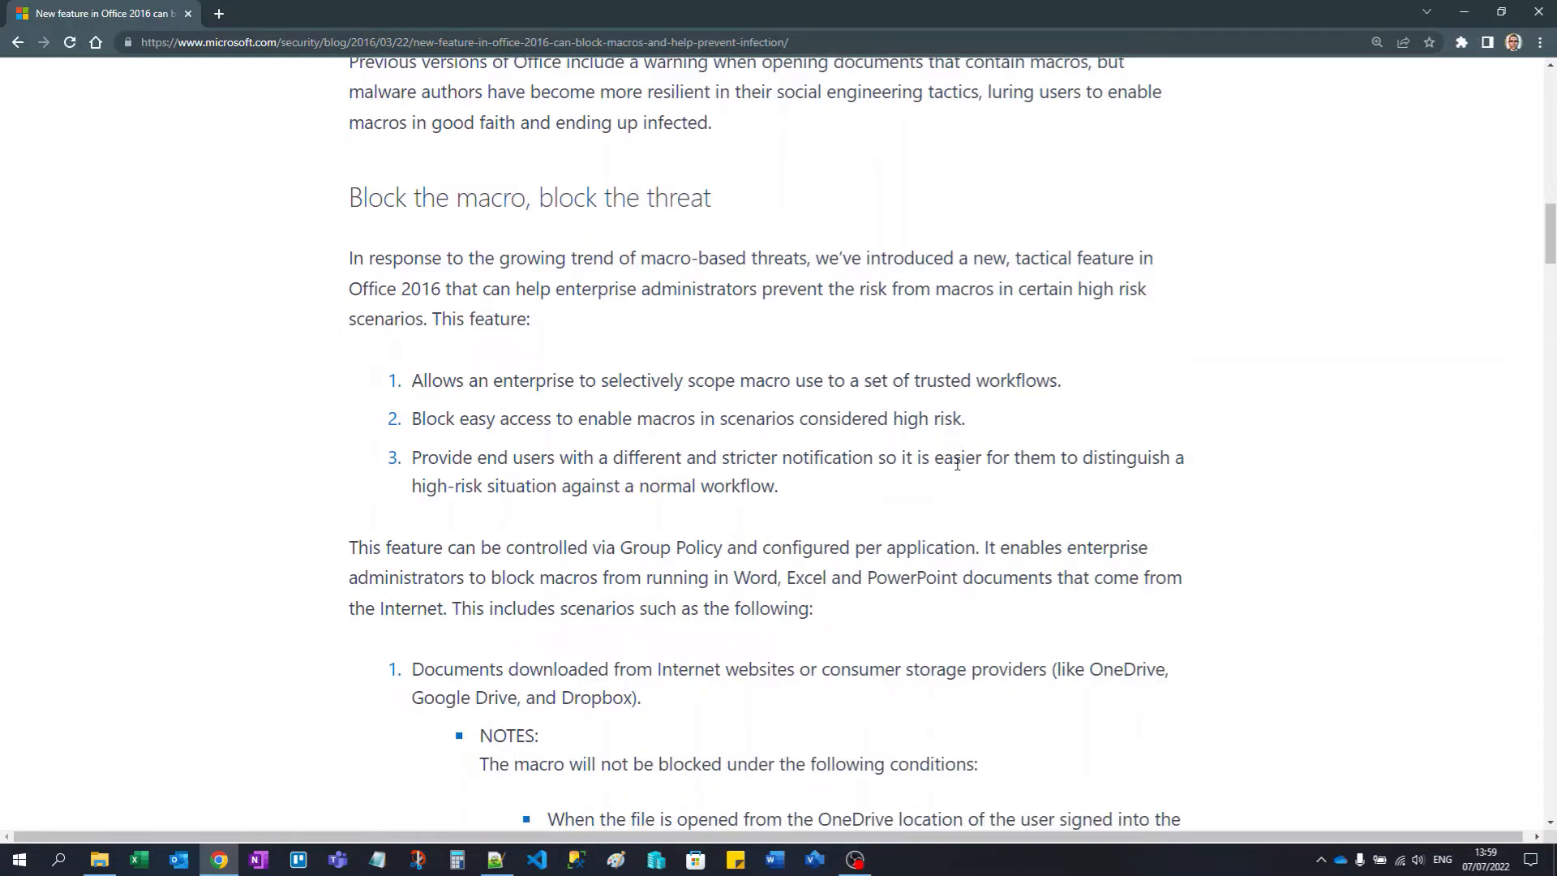
{"action": "scroll", "coordinate": [956, 464], "scroll_direction": "down", "scroll_amount": 1}
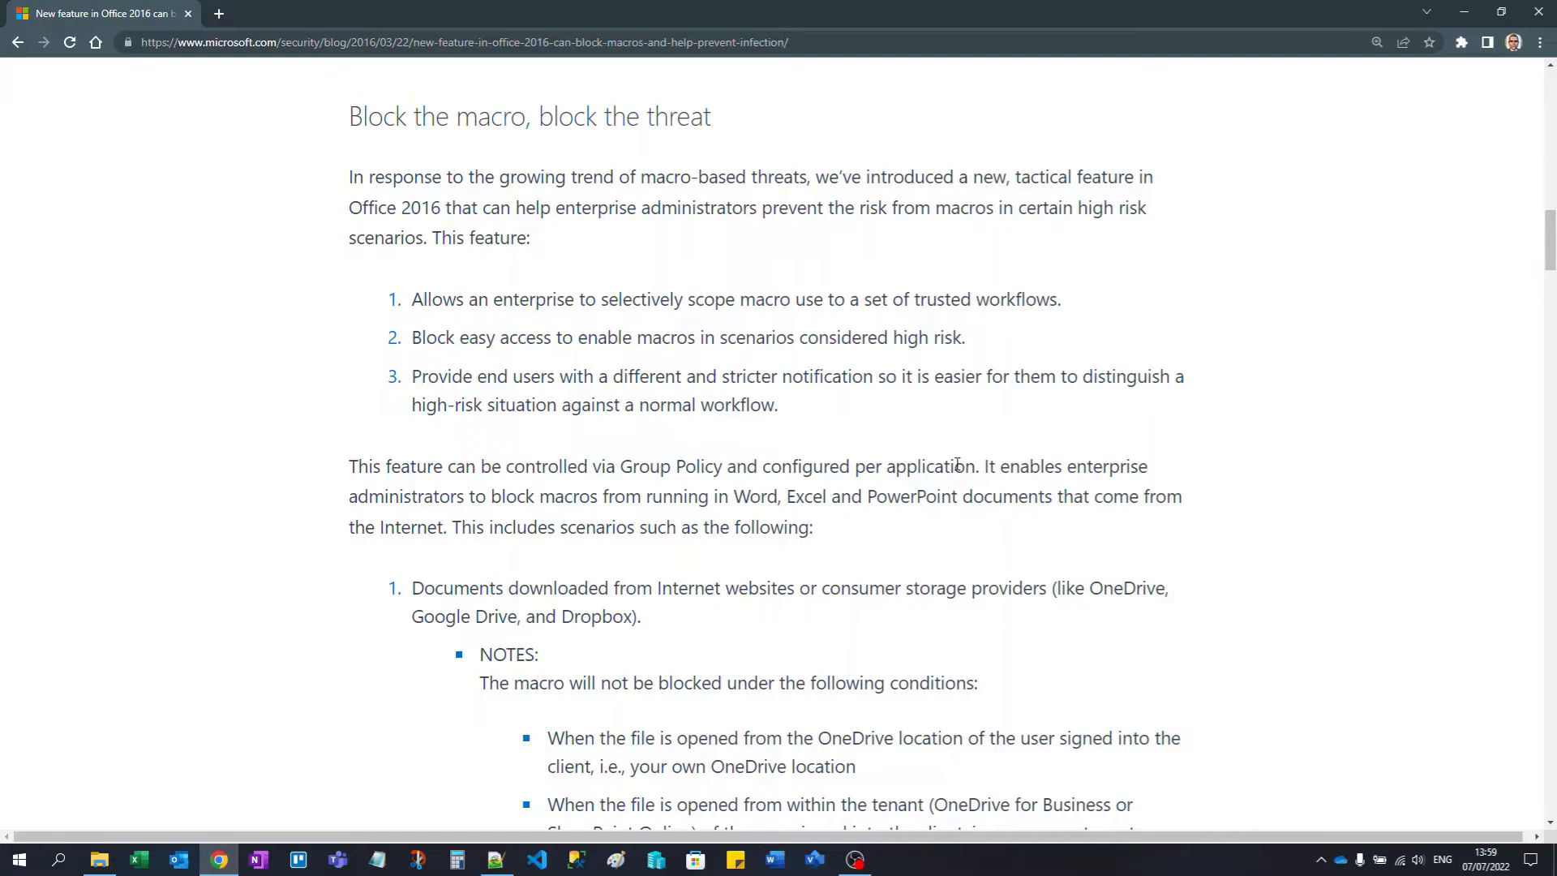
{"action": "scroll", "coordinate": [957, 464], "scroll_direction": "down", "scroll_amount": 1}
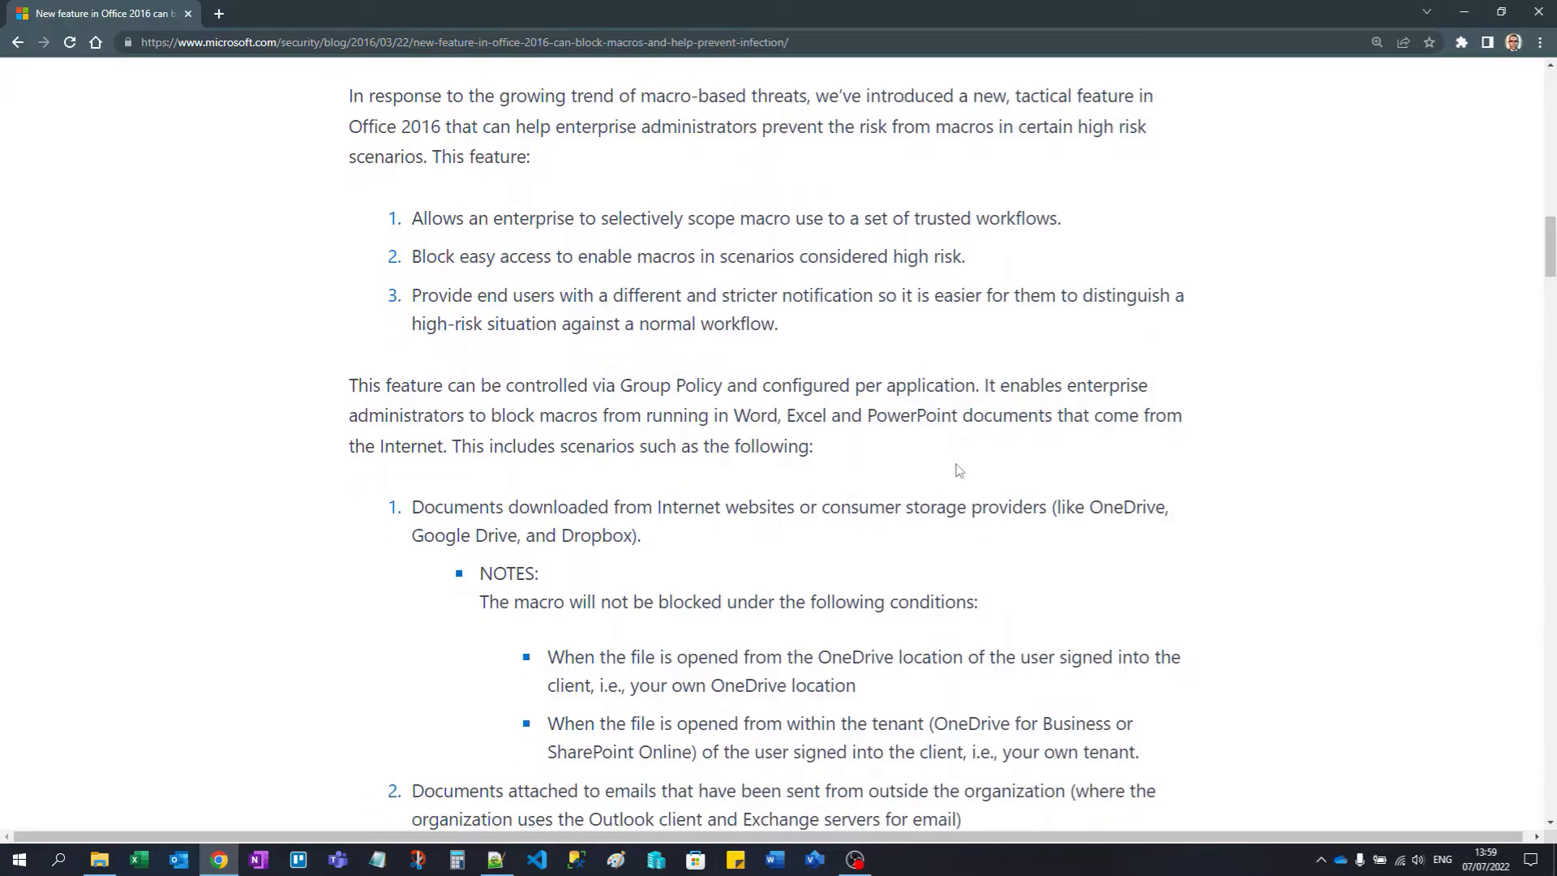
{"action": "scroll", "coordinate": [959, 470], "scroll_direction": "down", "scroll_amount": 1}
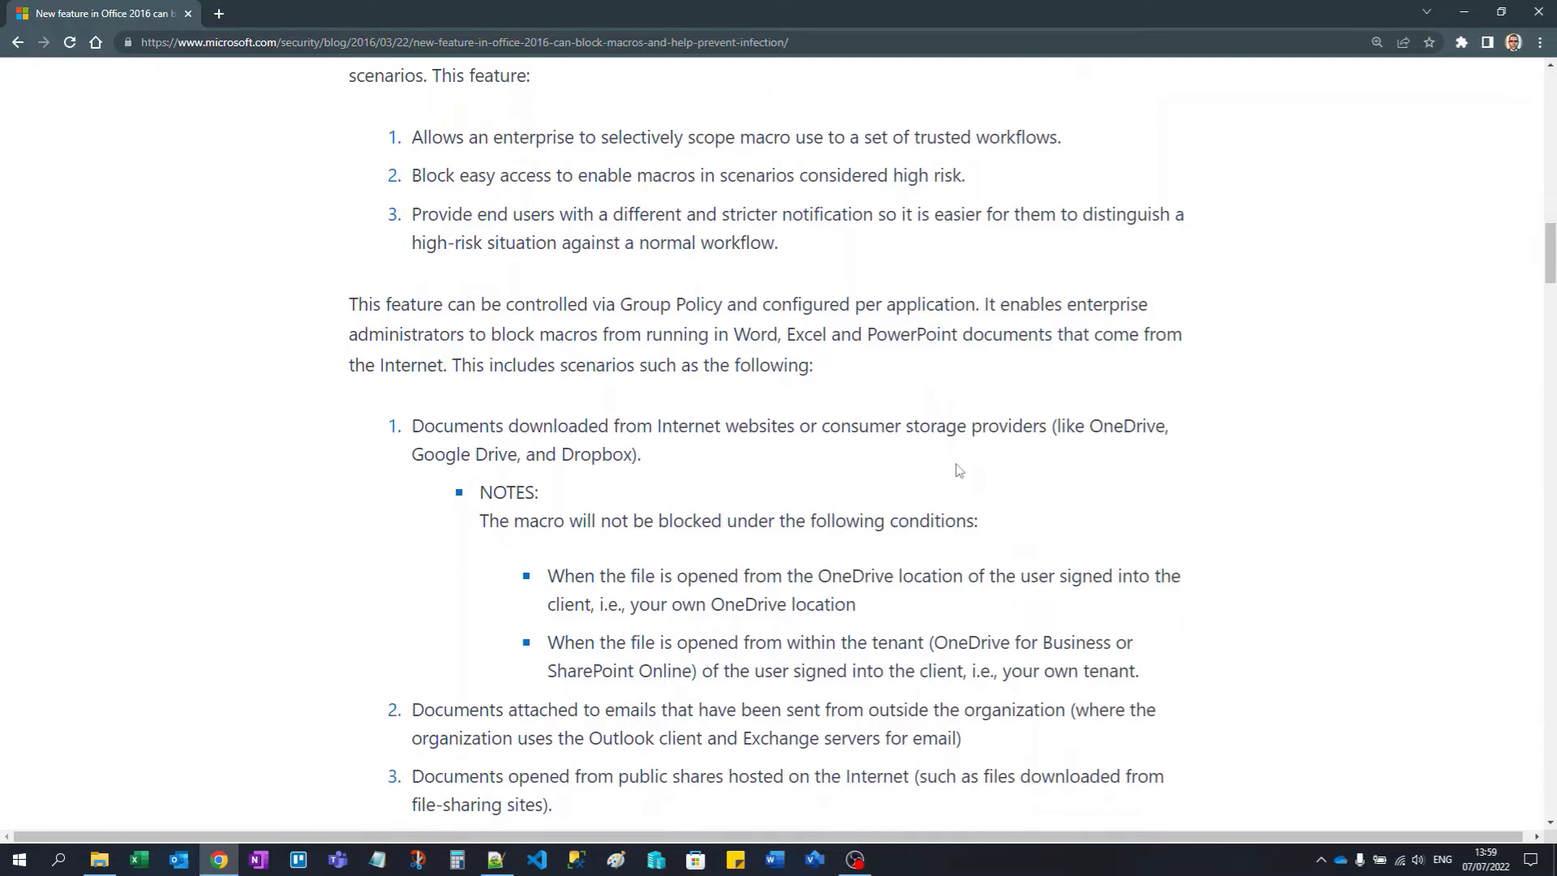
{"action": "scroll", "coordinate": [960, 470], "scroll_direction": "down", "scroll_amount": 1}
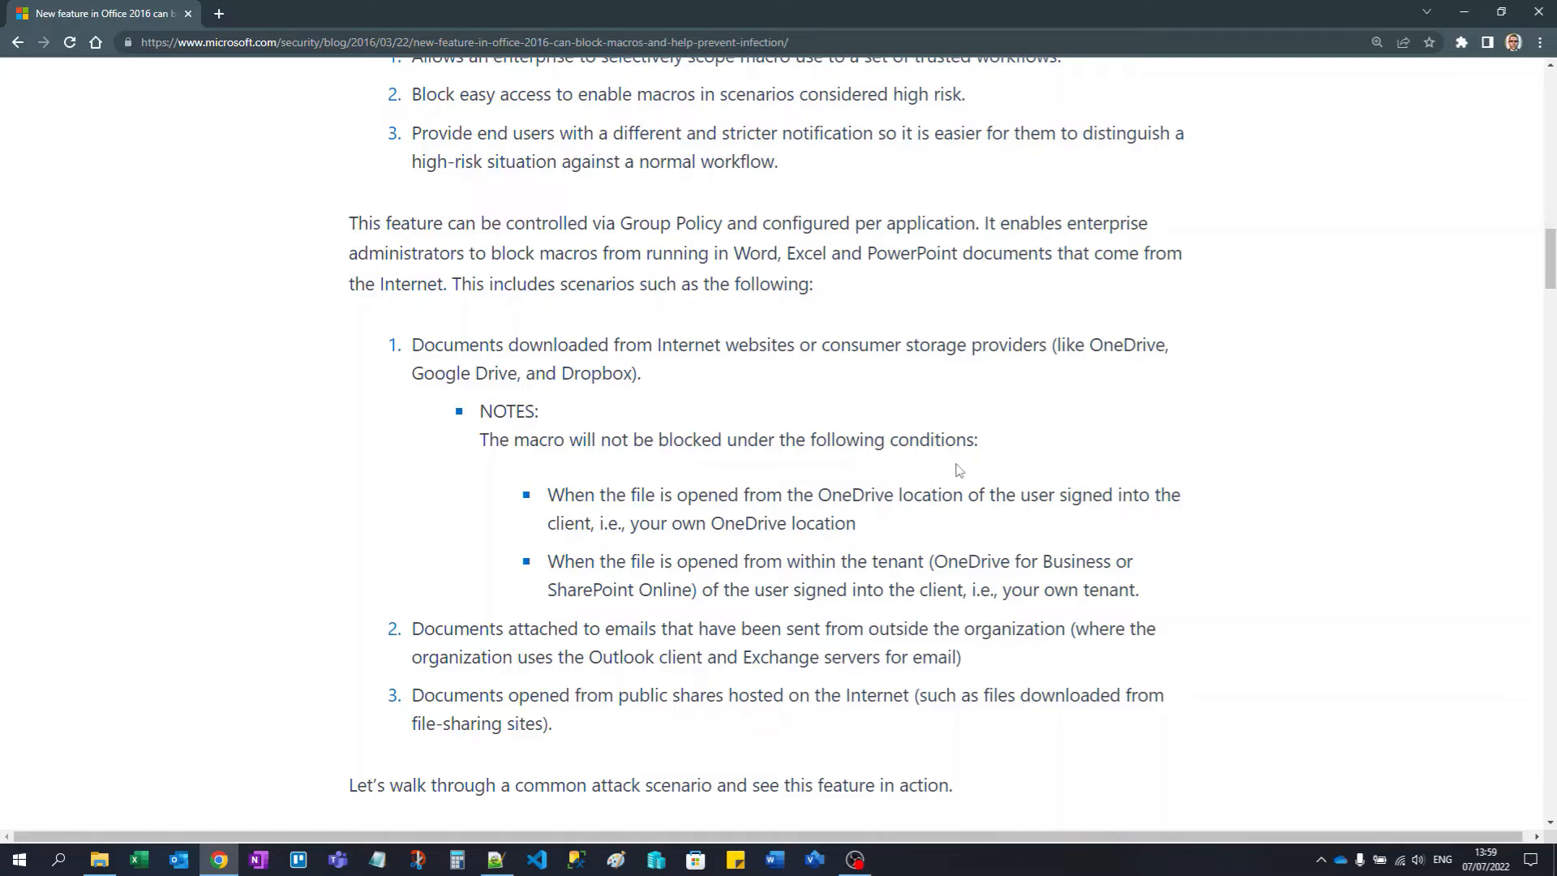
{"action": "scroll", "coordinate": [960, 470], "scroll_direction": "down", "scroll_amount": 2}
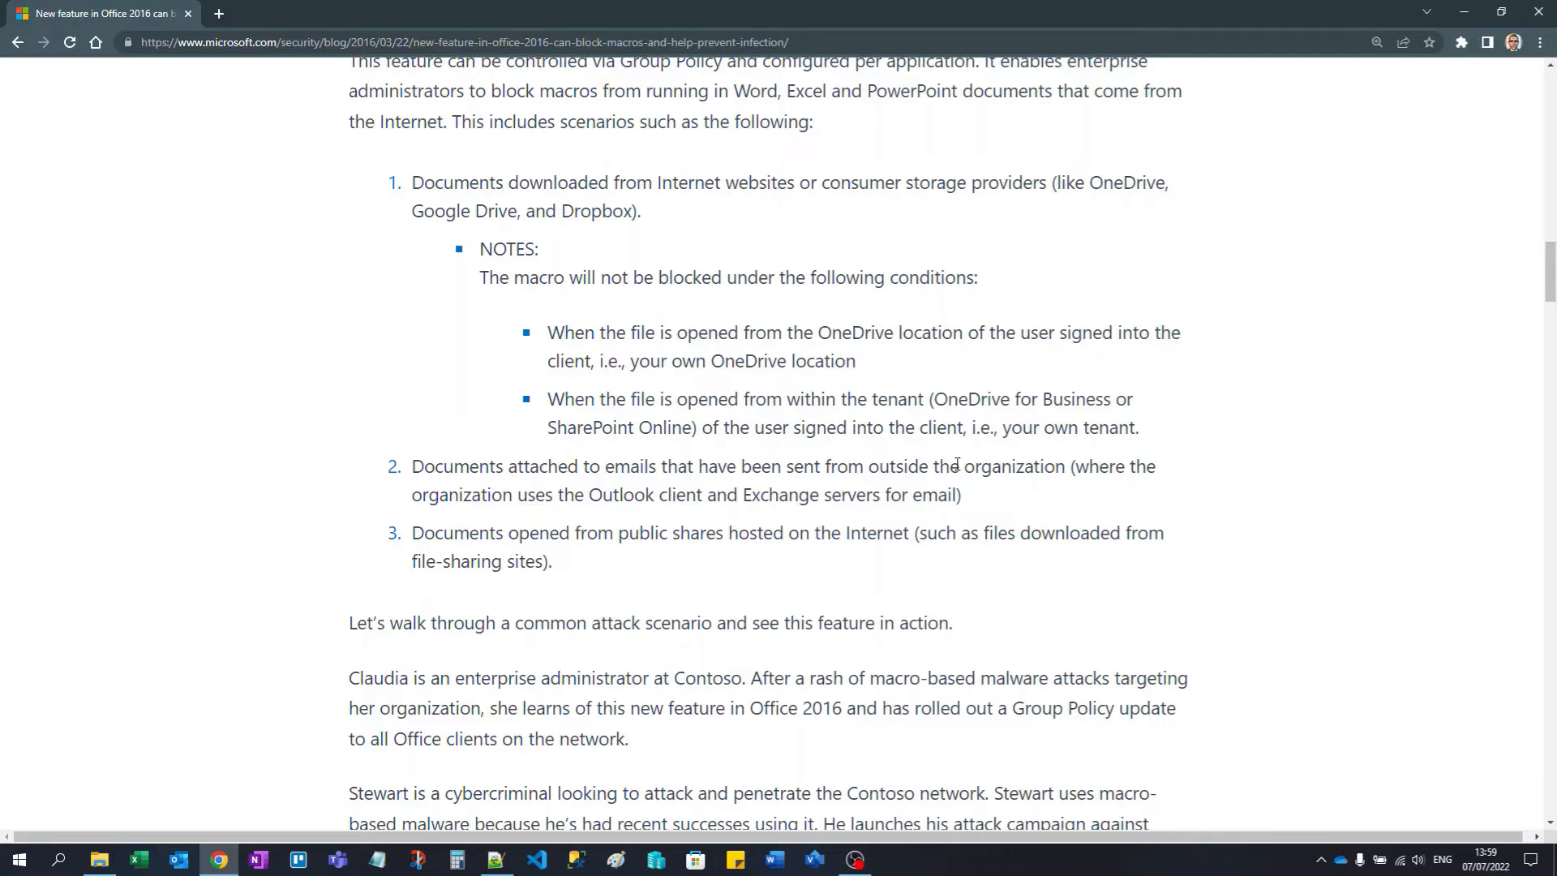
{"action": "scroll", "coordinate": [957, 464], "scroll_direction": "down", "scroll_amount": 1}
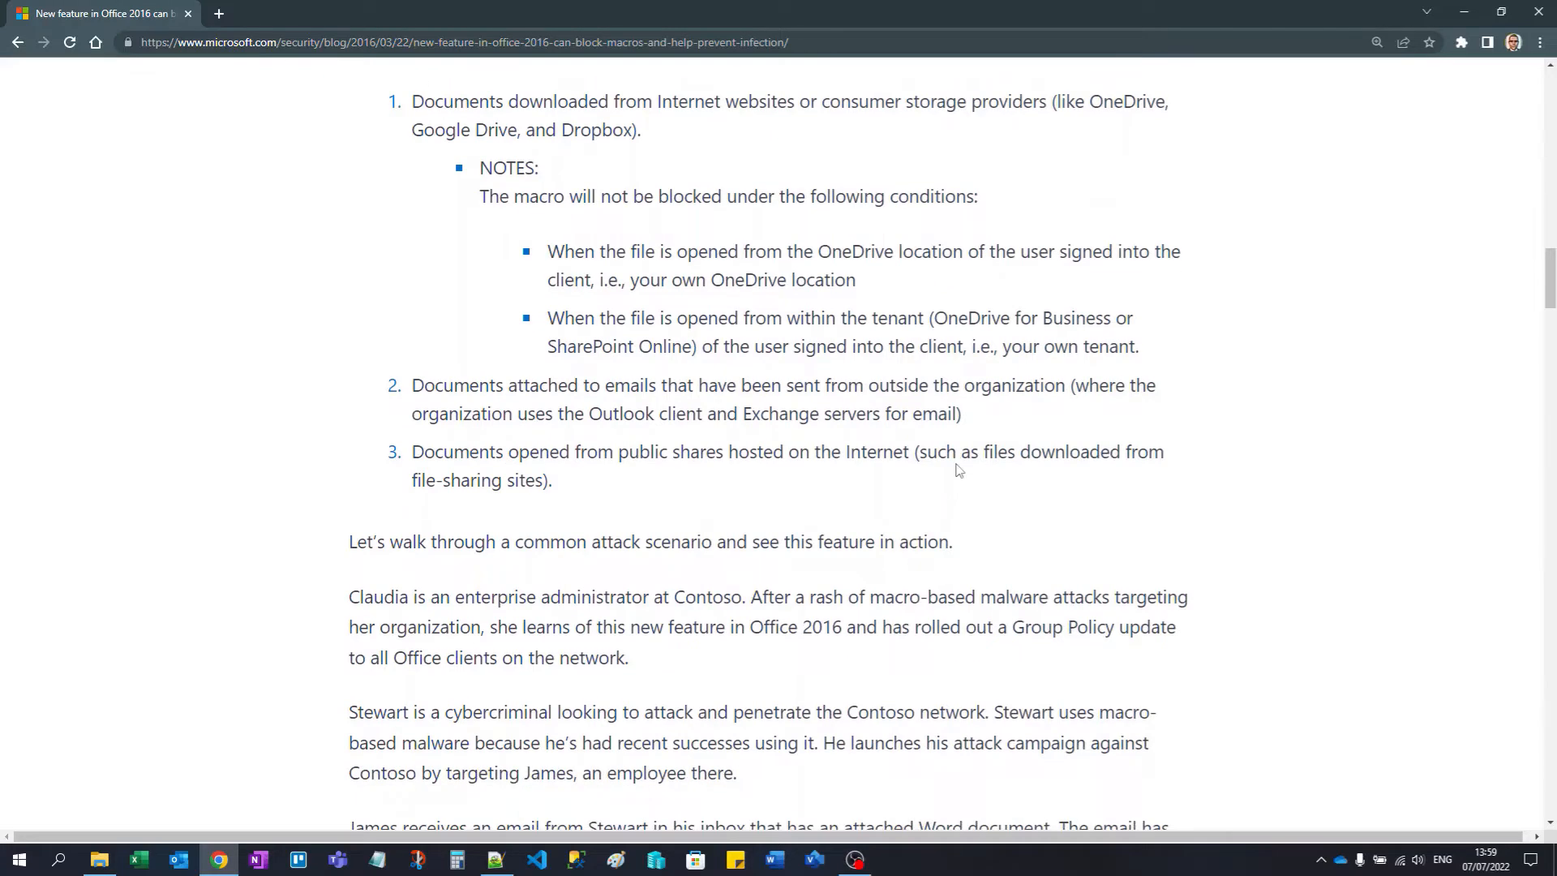
{"action": "scroll", "coordinate": [959, 471], "scroll_direction": "down", "scroll_amount": 1}
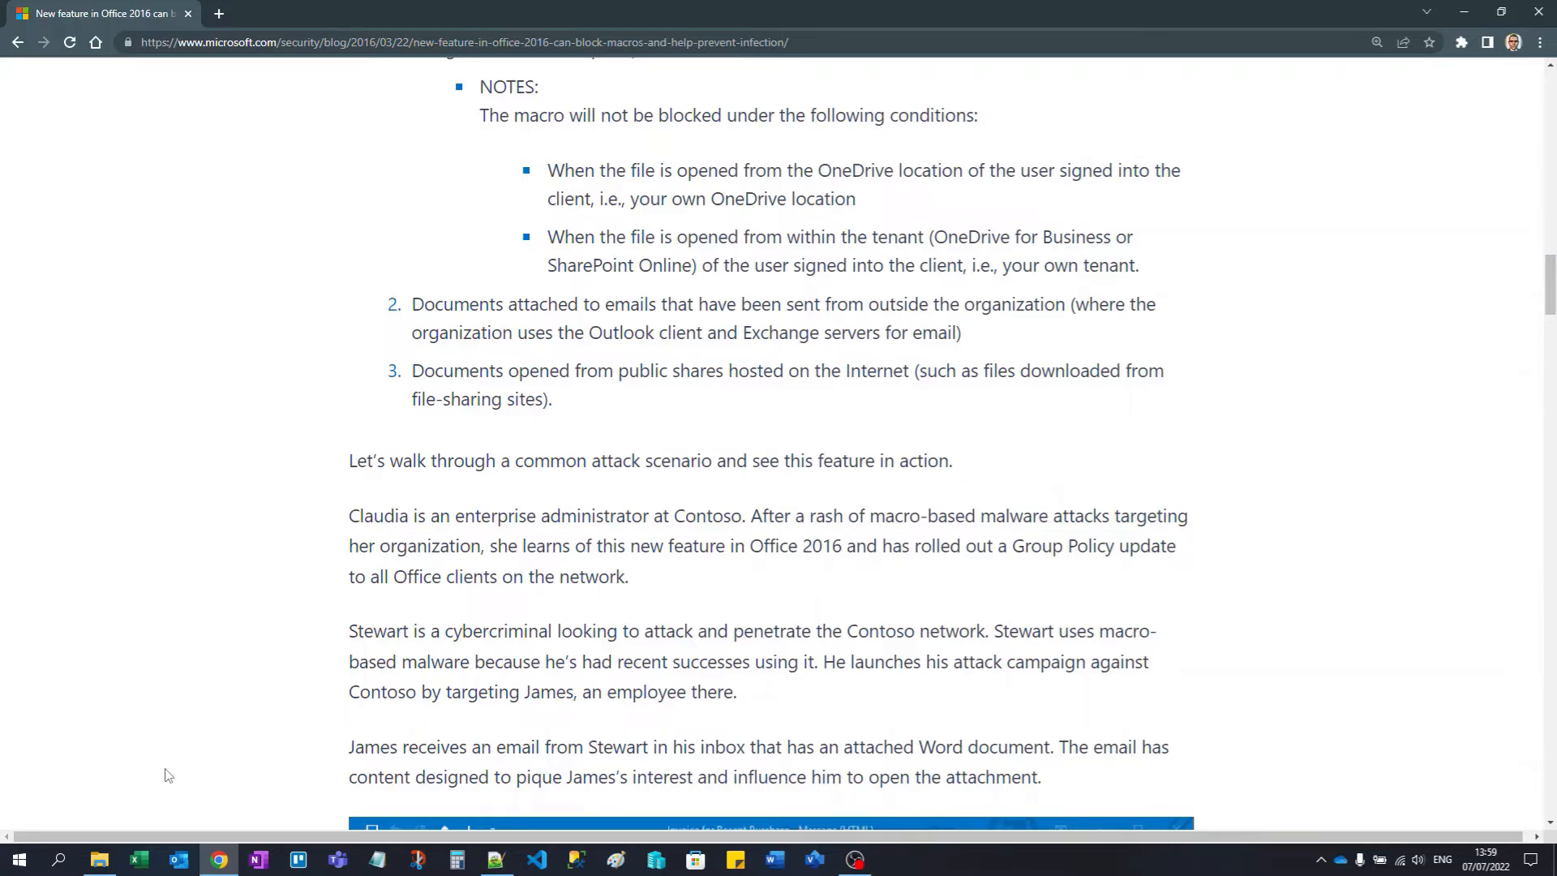
Step: Switch to Excel and open the Macro Settings in the Trust Center to review the VBA macro options
{"action": "left_click", "coordinate": [136, 861]}
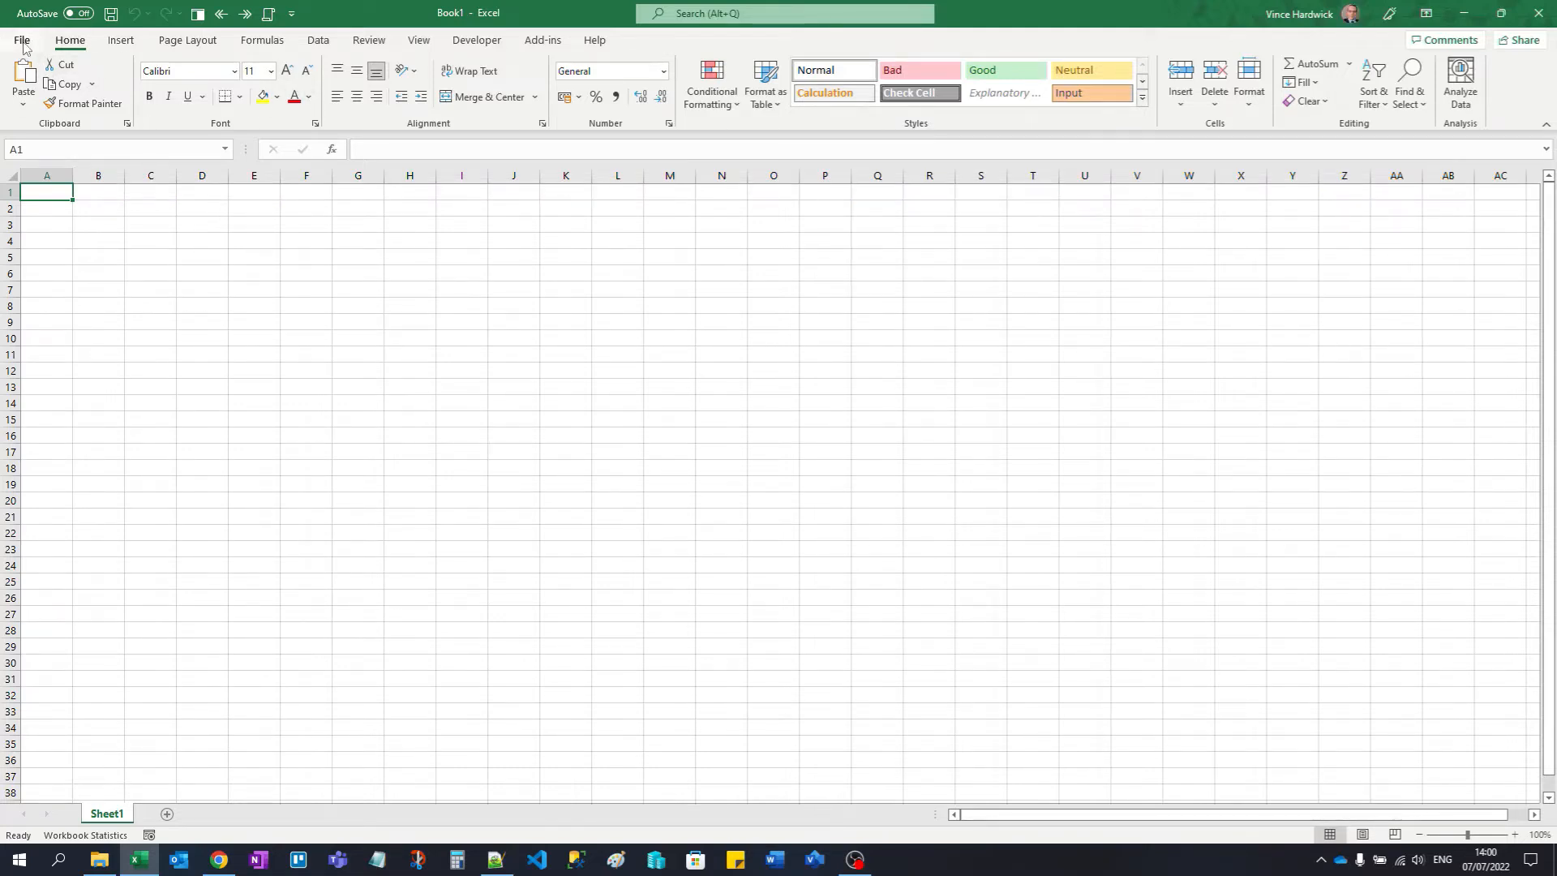
{"action": "left_click", "coordinate": [23, 40]}
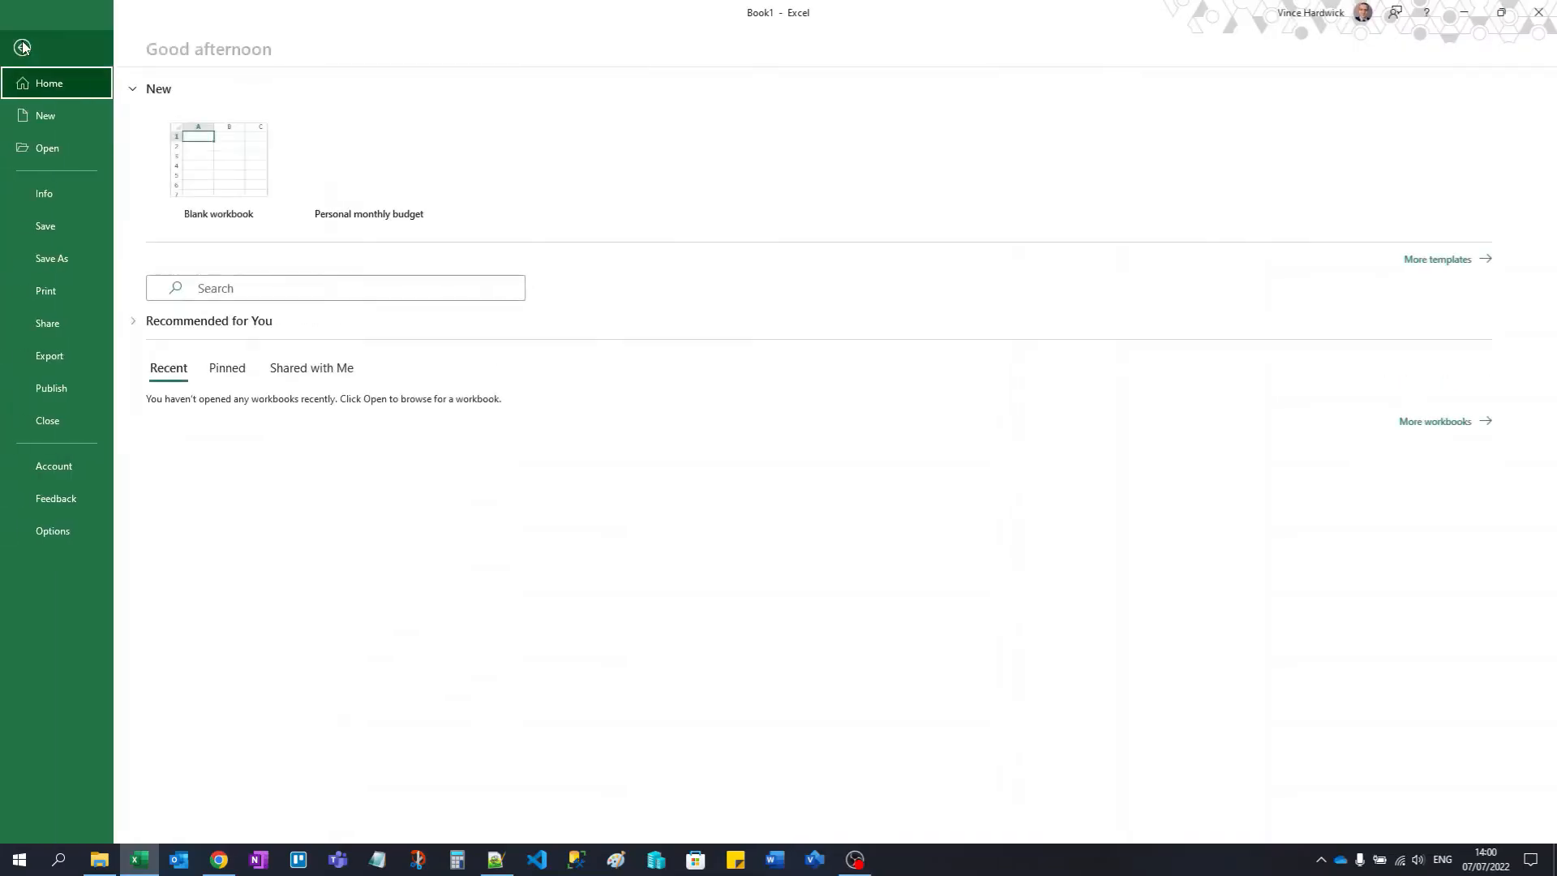
{"action": "left_click", "coordinate": [53, 531]}
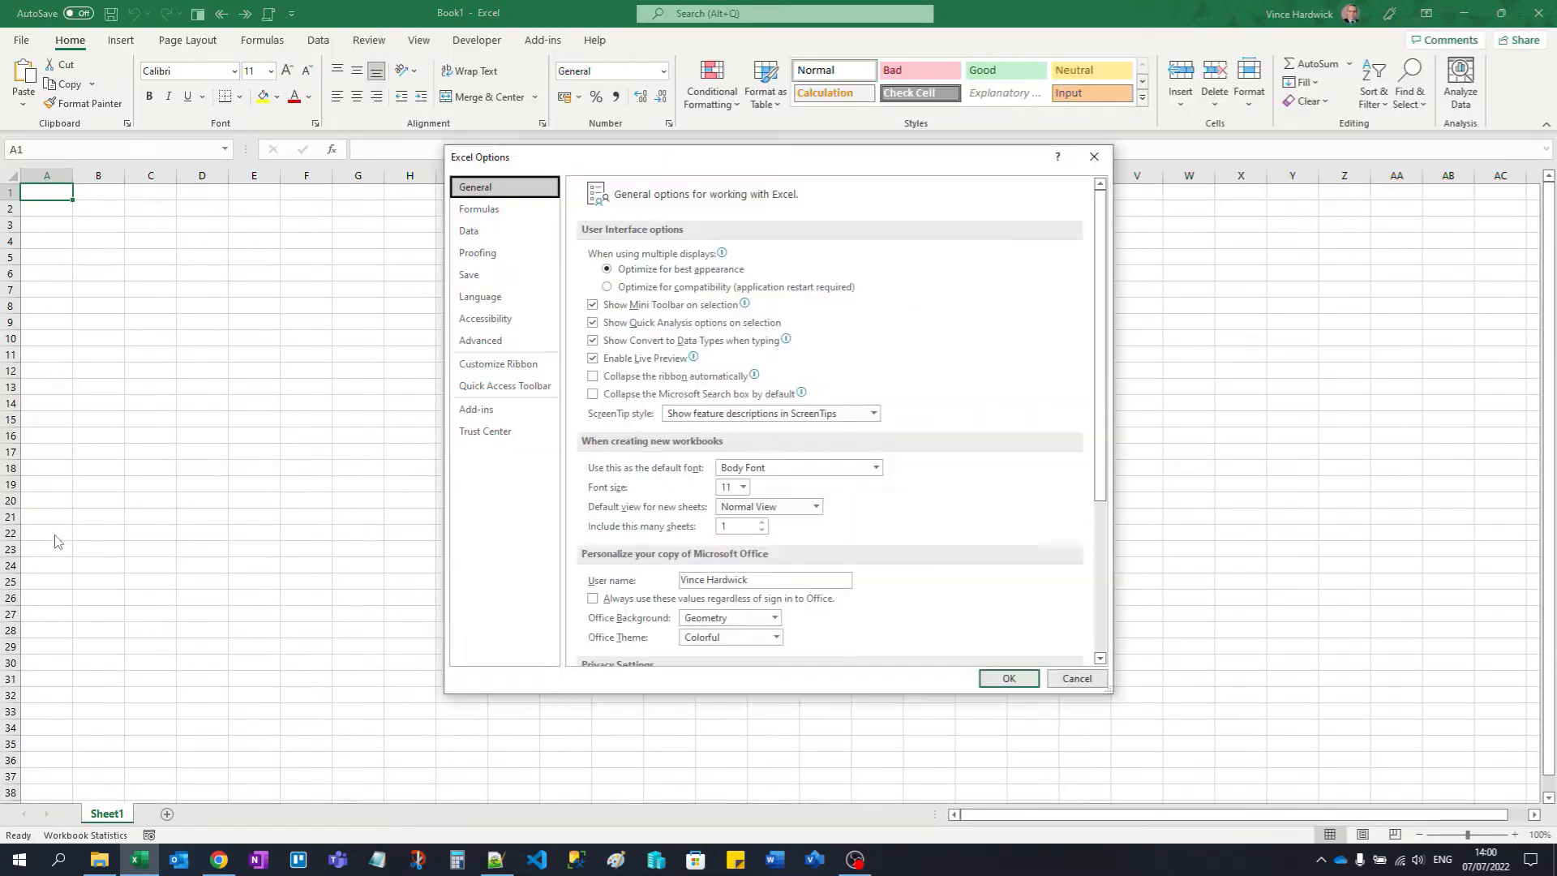
{"action": "left_click", "coordinate": [489, 433]}
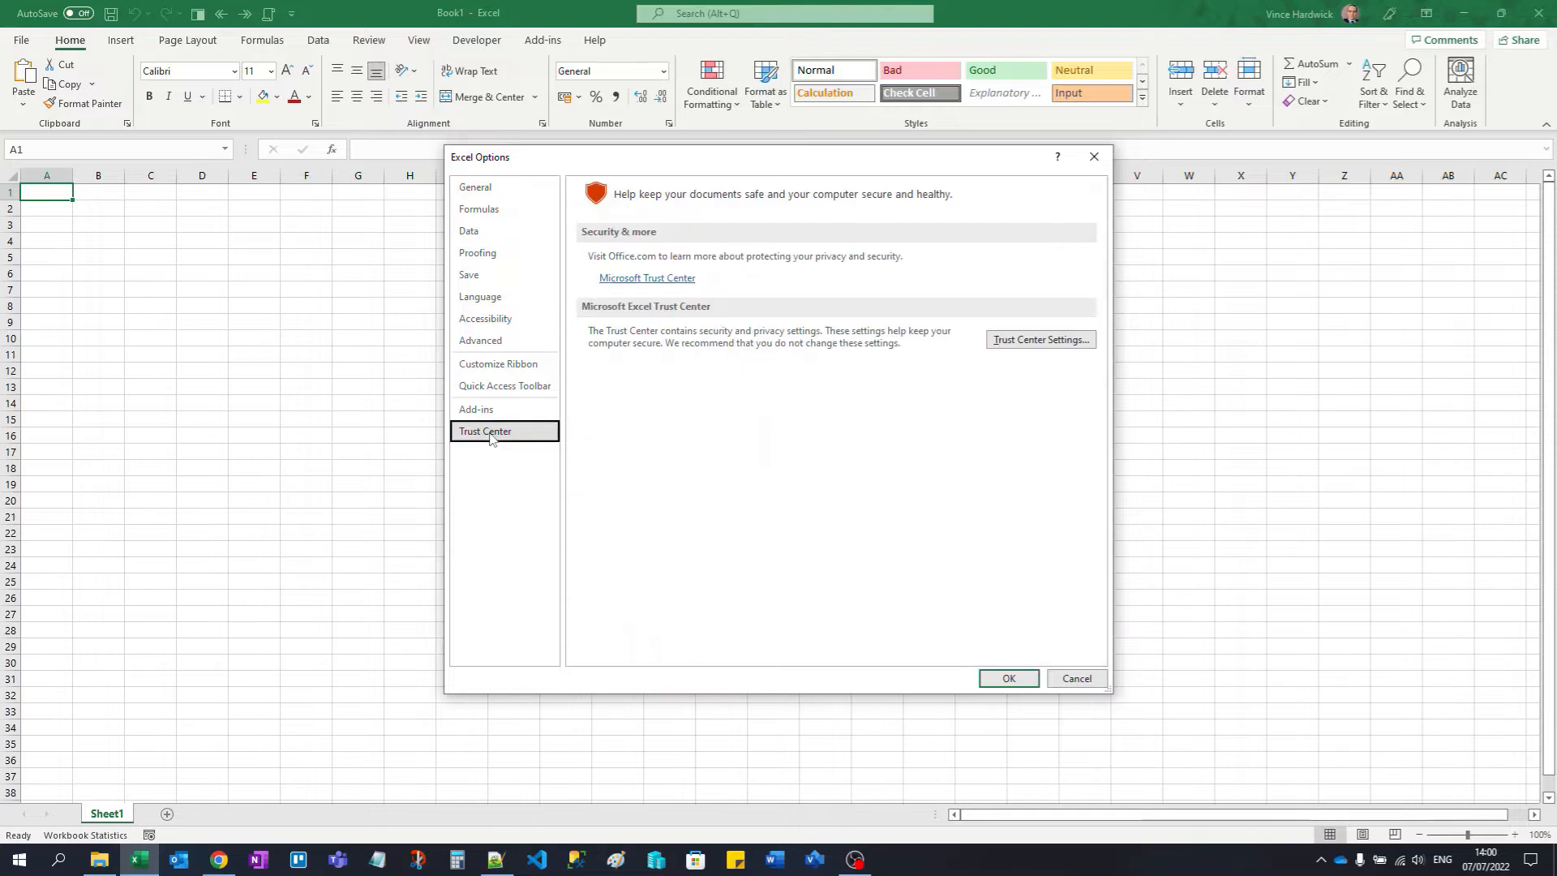
{"action": "left_click", "coordinate": [1051, 340]}
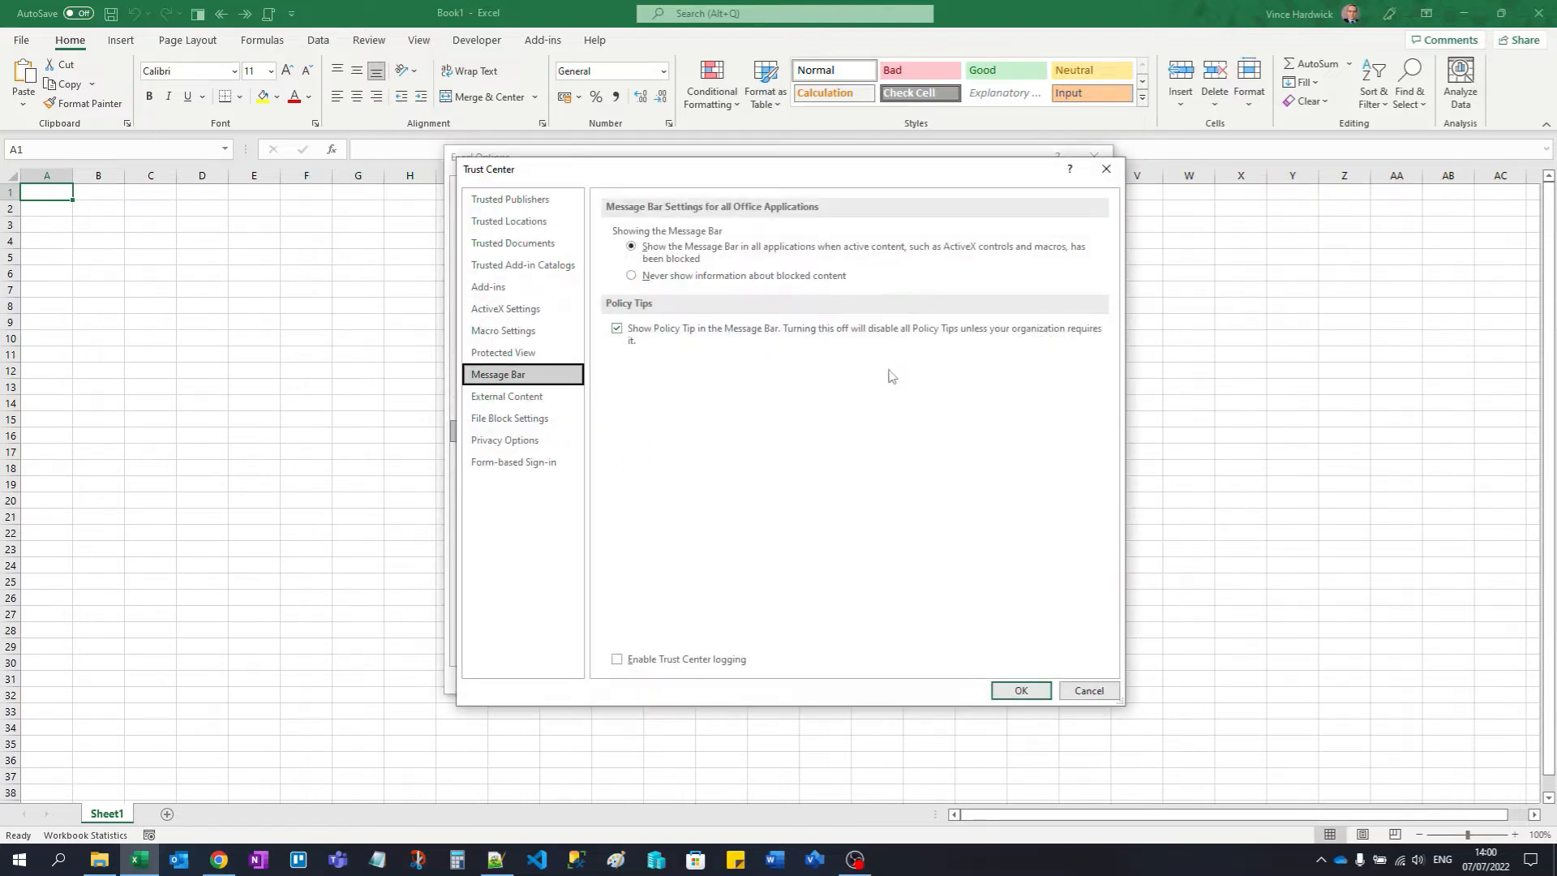
{"action": "left_click", "coordinate": [528, 334]}
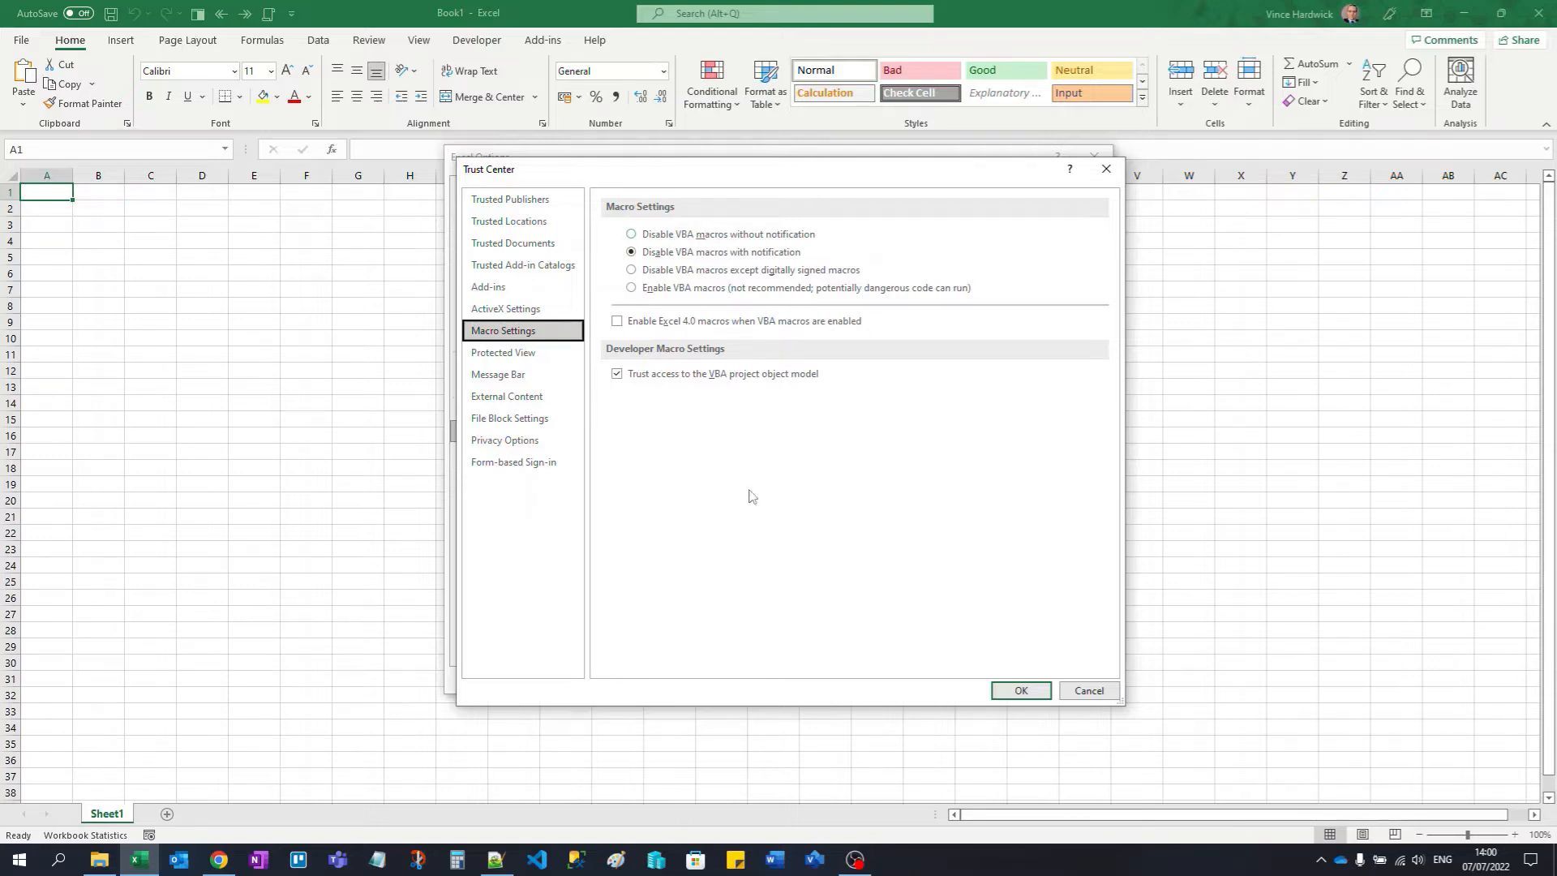
Step: Try the Enable VBA macros option, reselect Disable VBA macros with notification, and close the Trust Center and Excel Options
{"action": "left_click", "coordinate": [632, 288]}
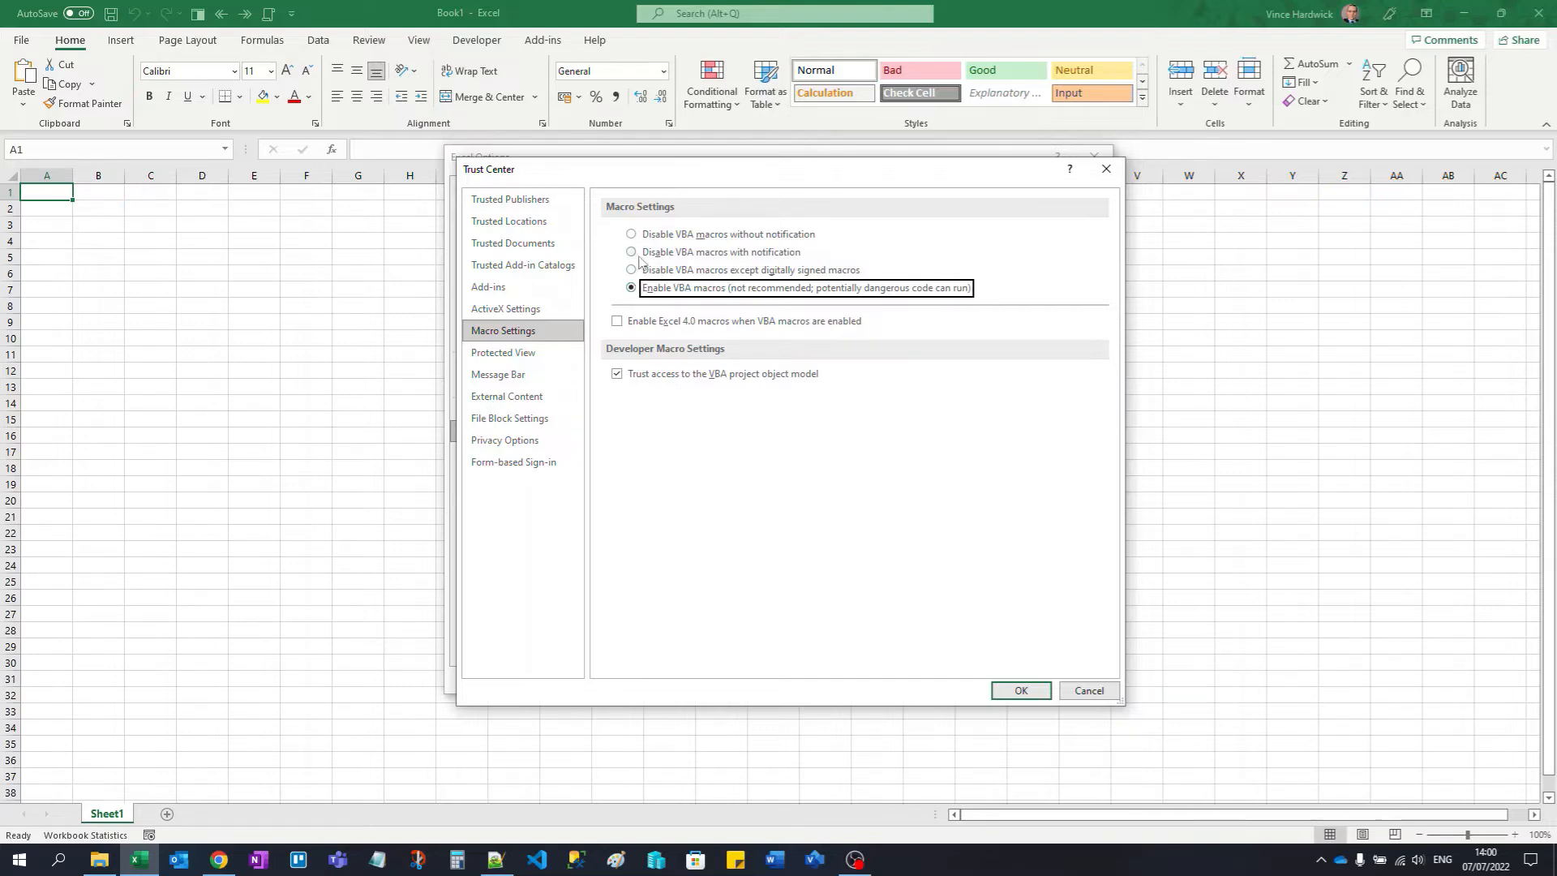
{"action": "left_click", "coordinate": [633, 254]}
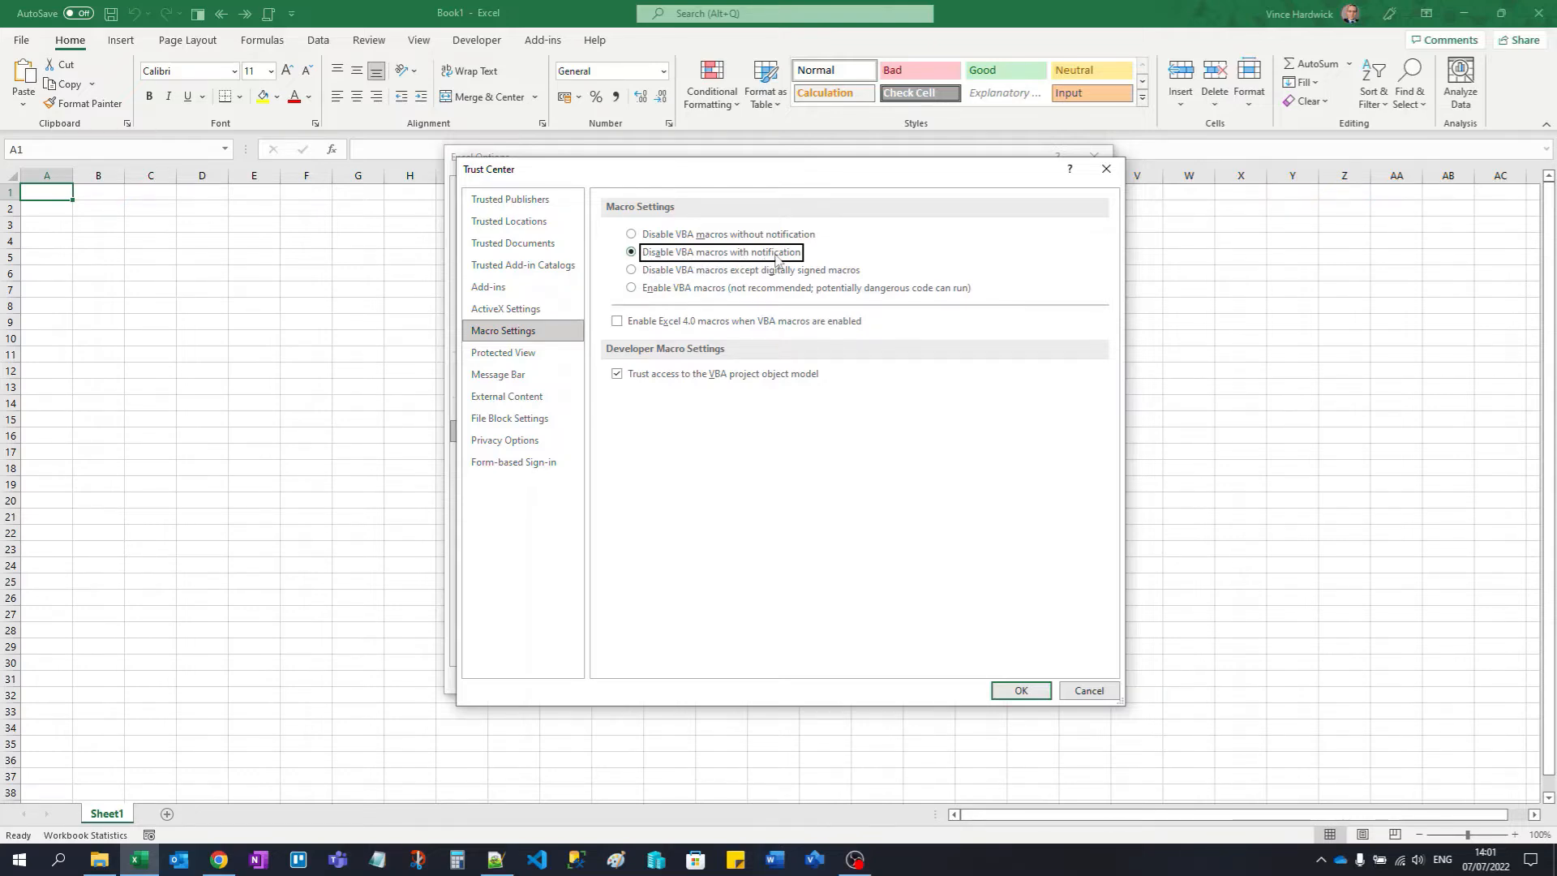
{"action": "left_click", "coordinate": [1084, 690]}
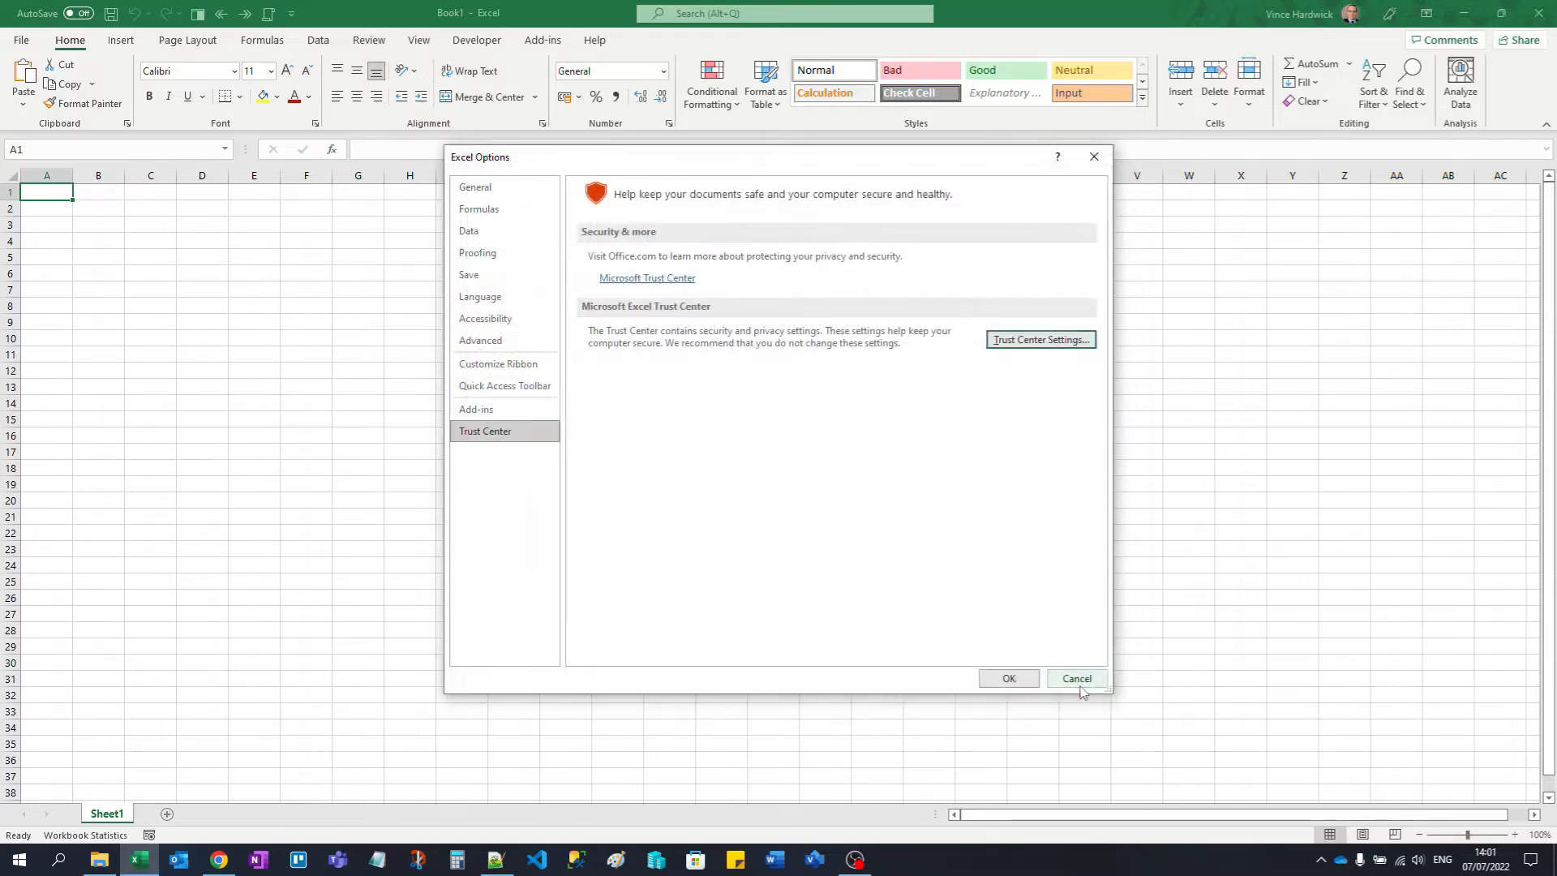
{"action": "left_click", "coordinate": [1010, 678]}
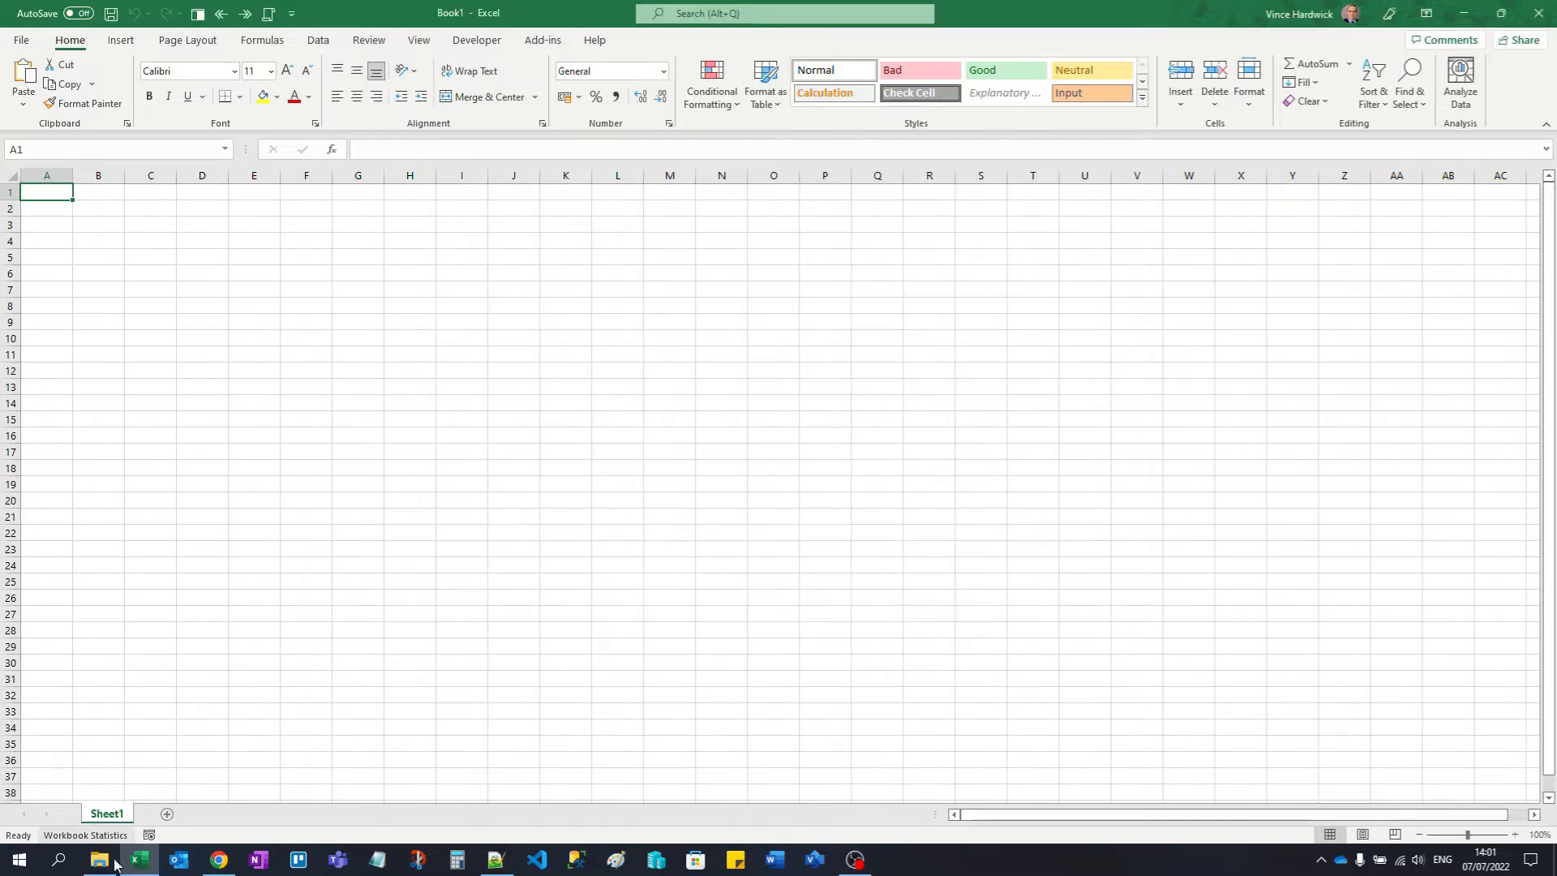
Step: Open pop-up.xlsm from the C:\VBA folder in File Explorer, enable its macro content, and dismiss the macro's message
{"action": "left_click", "coordinate": [99, 866]}
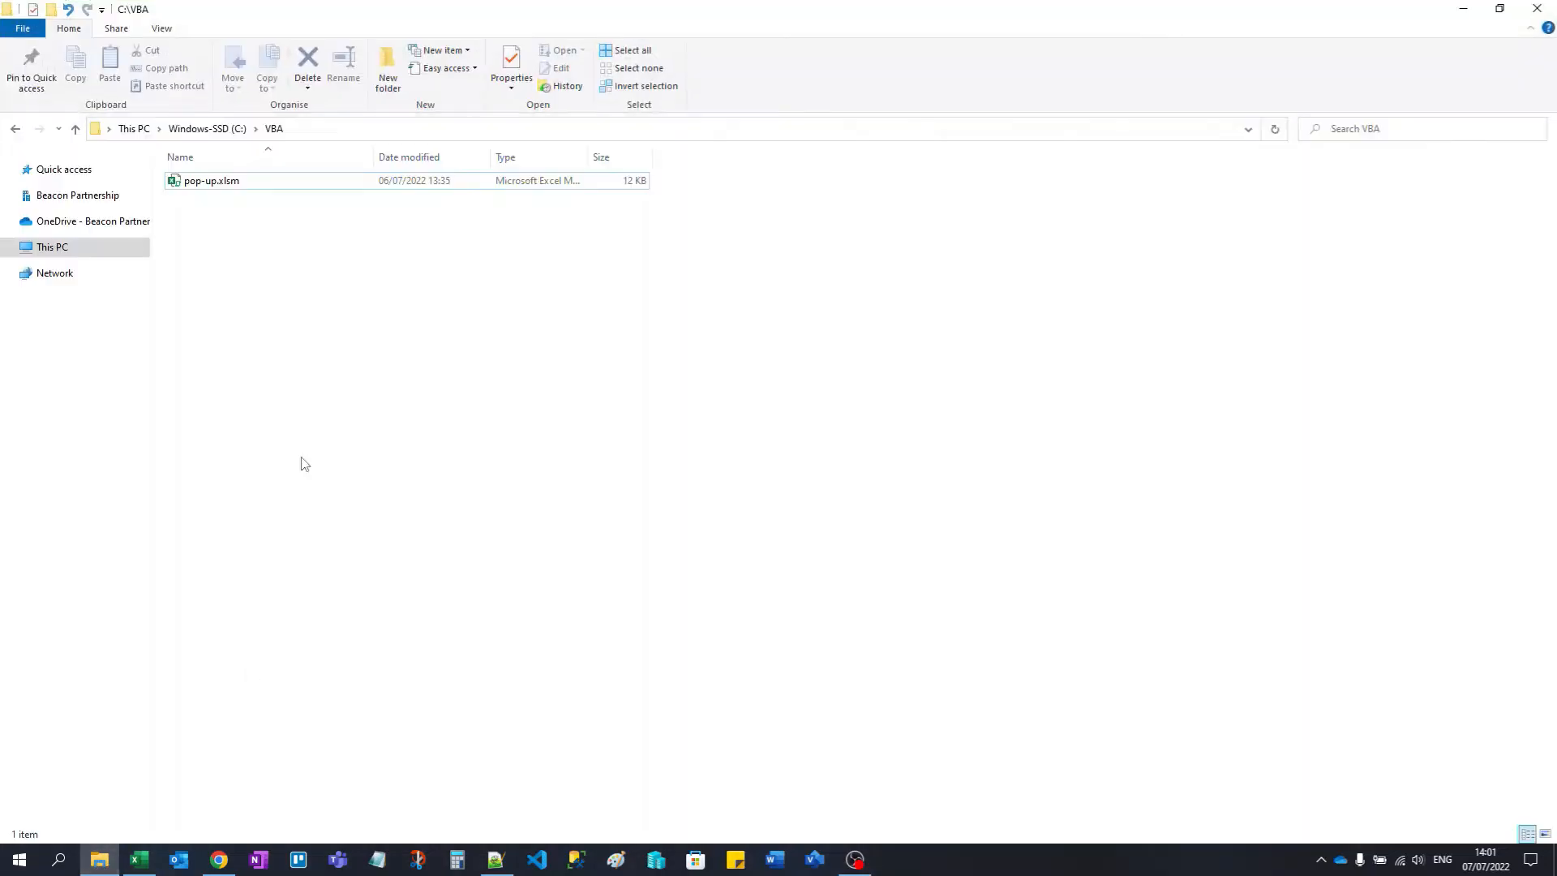
{"action": "left_click", "coordinate": [203, 185]}
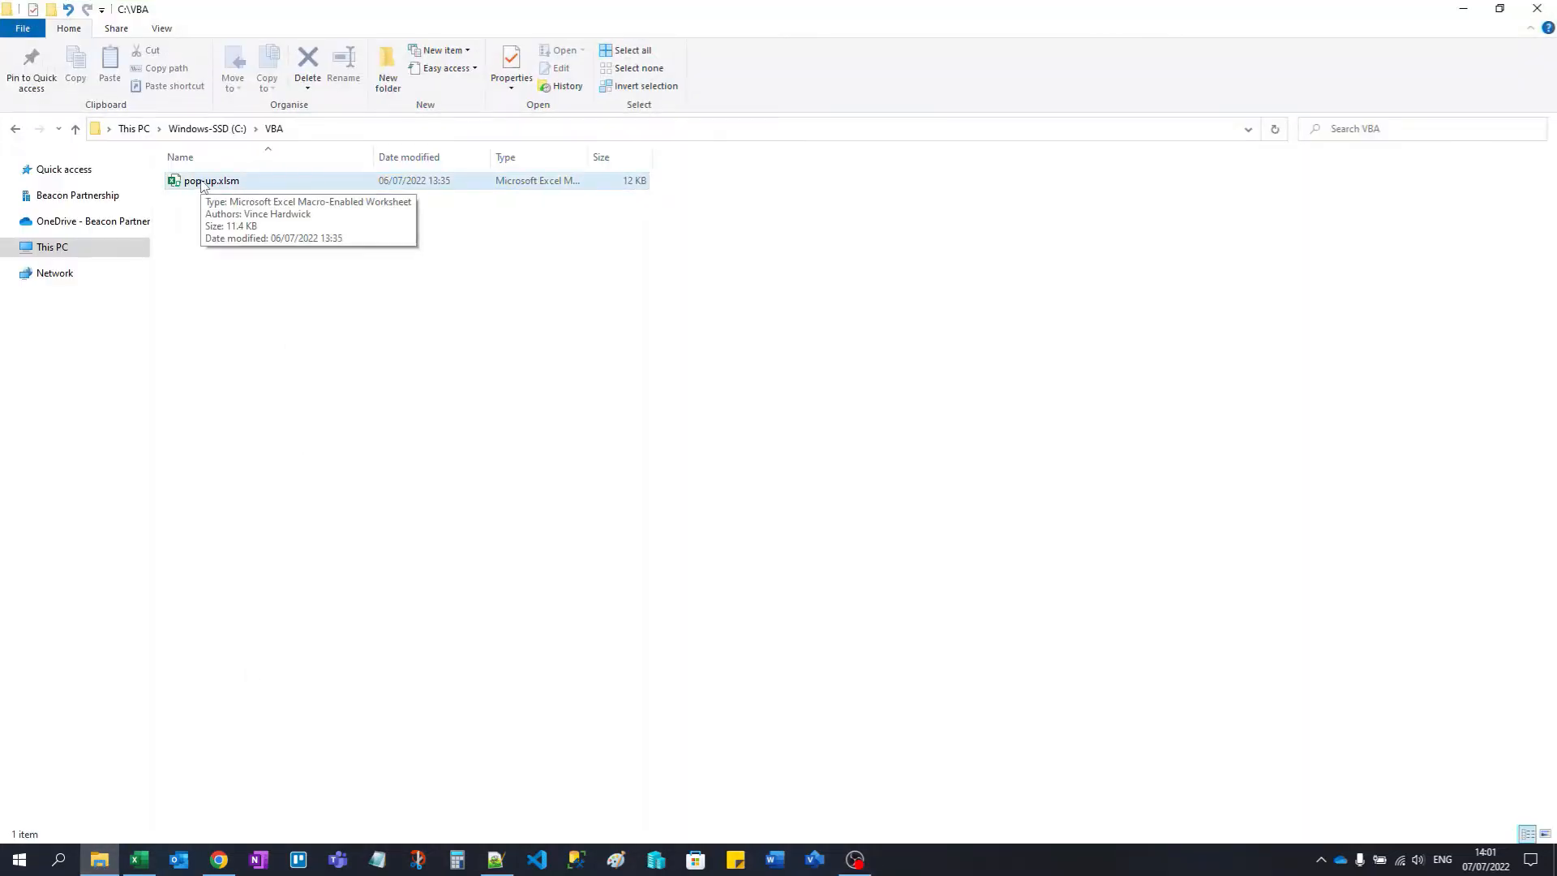
{"action": "double_click", "coordinate": [203, 185]}
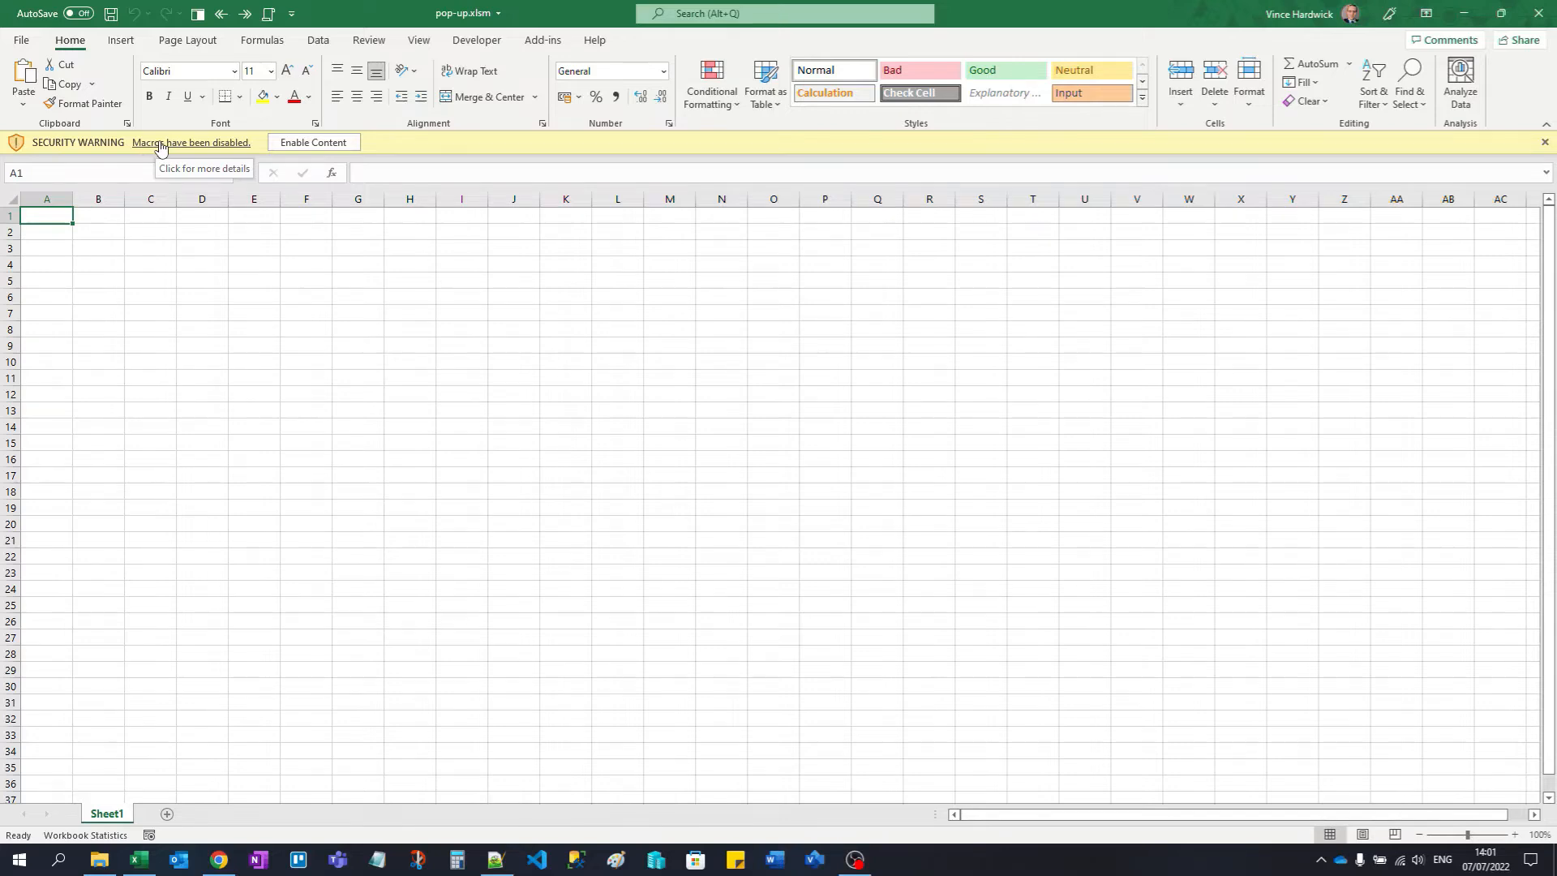
{"action": "left_click", "coordinate": [312, 144]}
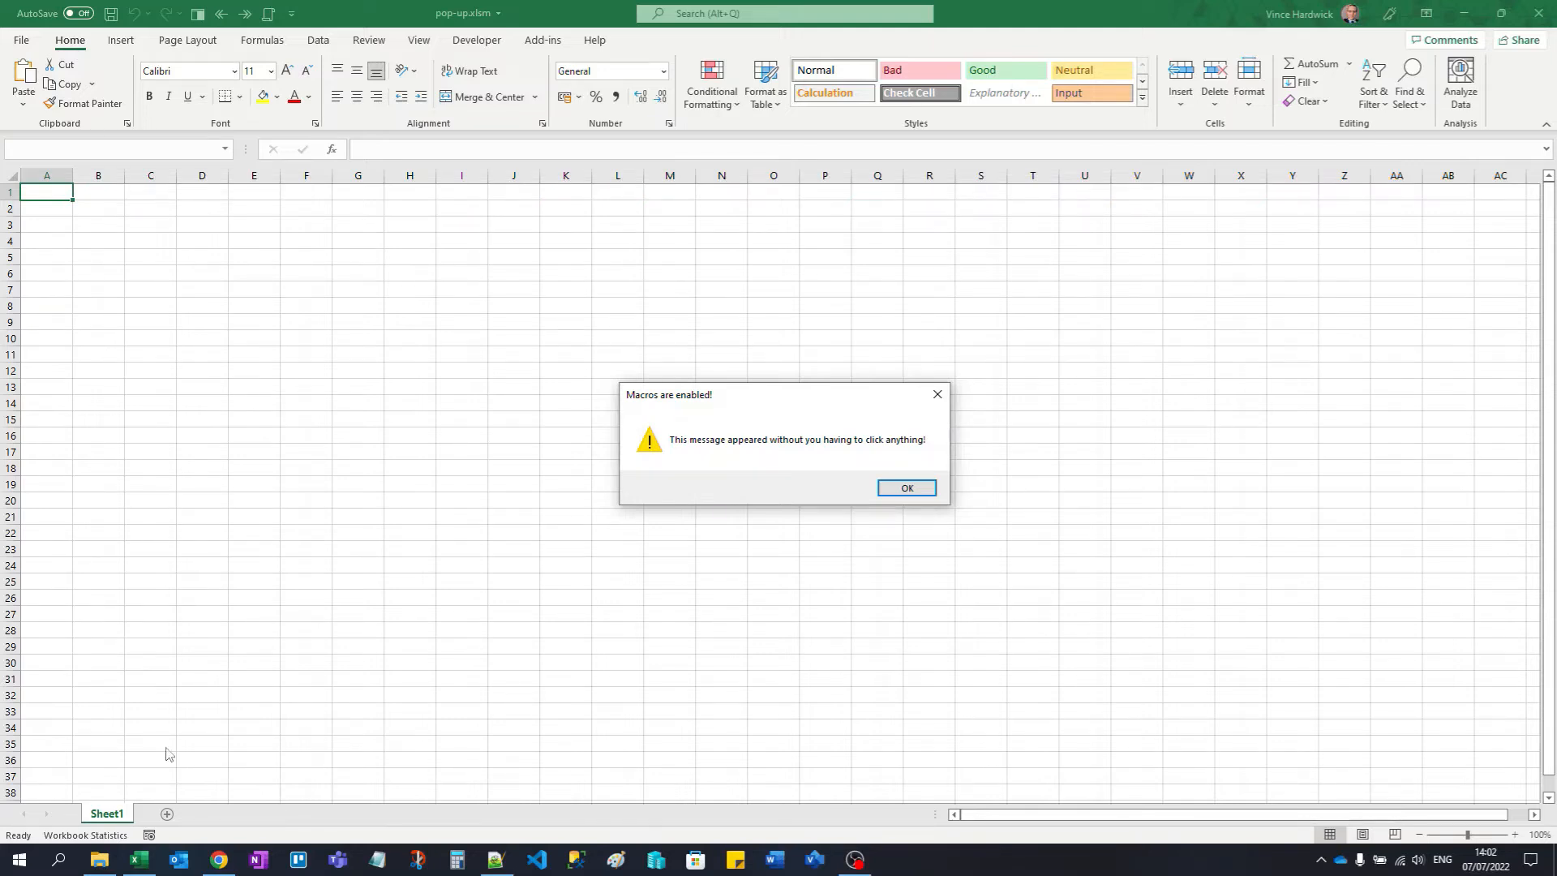
{"action": "left_click", "coordinate": [903, 488]}
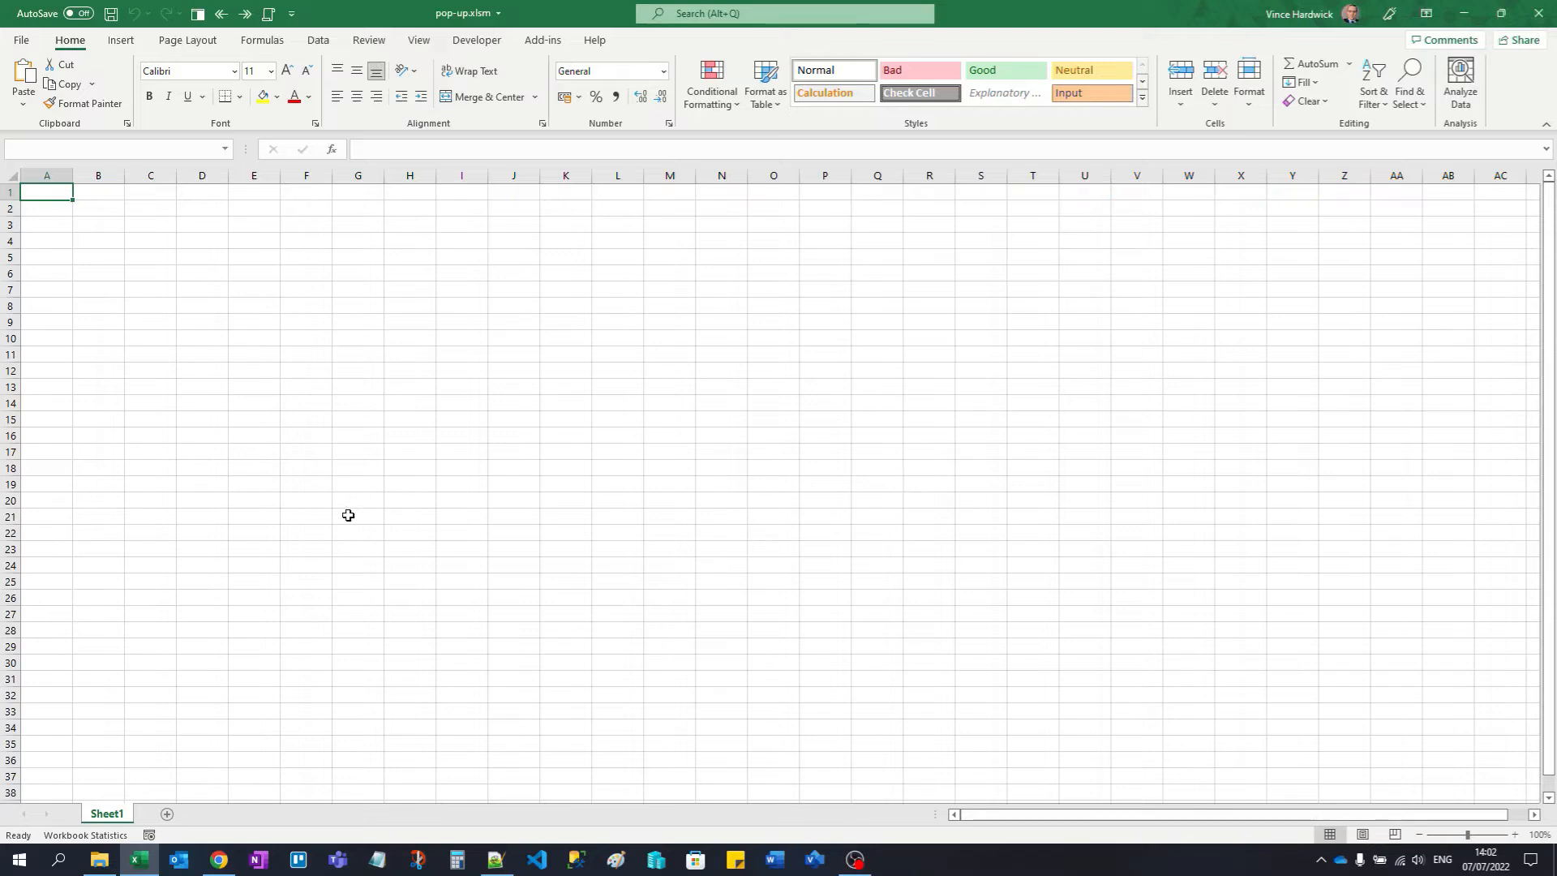
Step: Close pop-up.xlsm, reopen it from the VBA folder, and dismiss the message its macro shows on opening
{"action": "left_click", "coordinate": [1538, 16]}
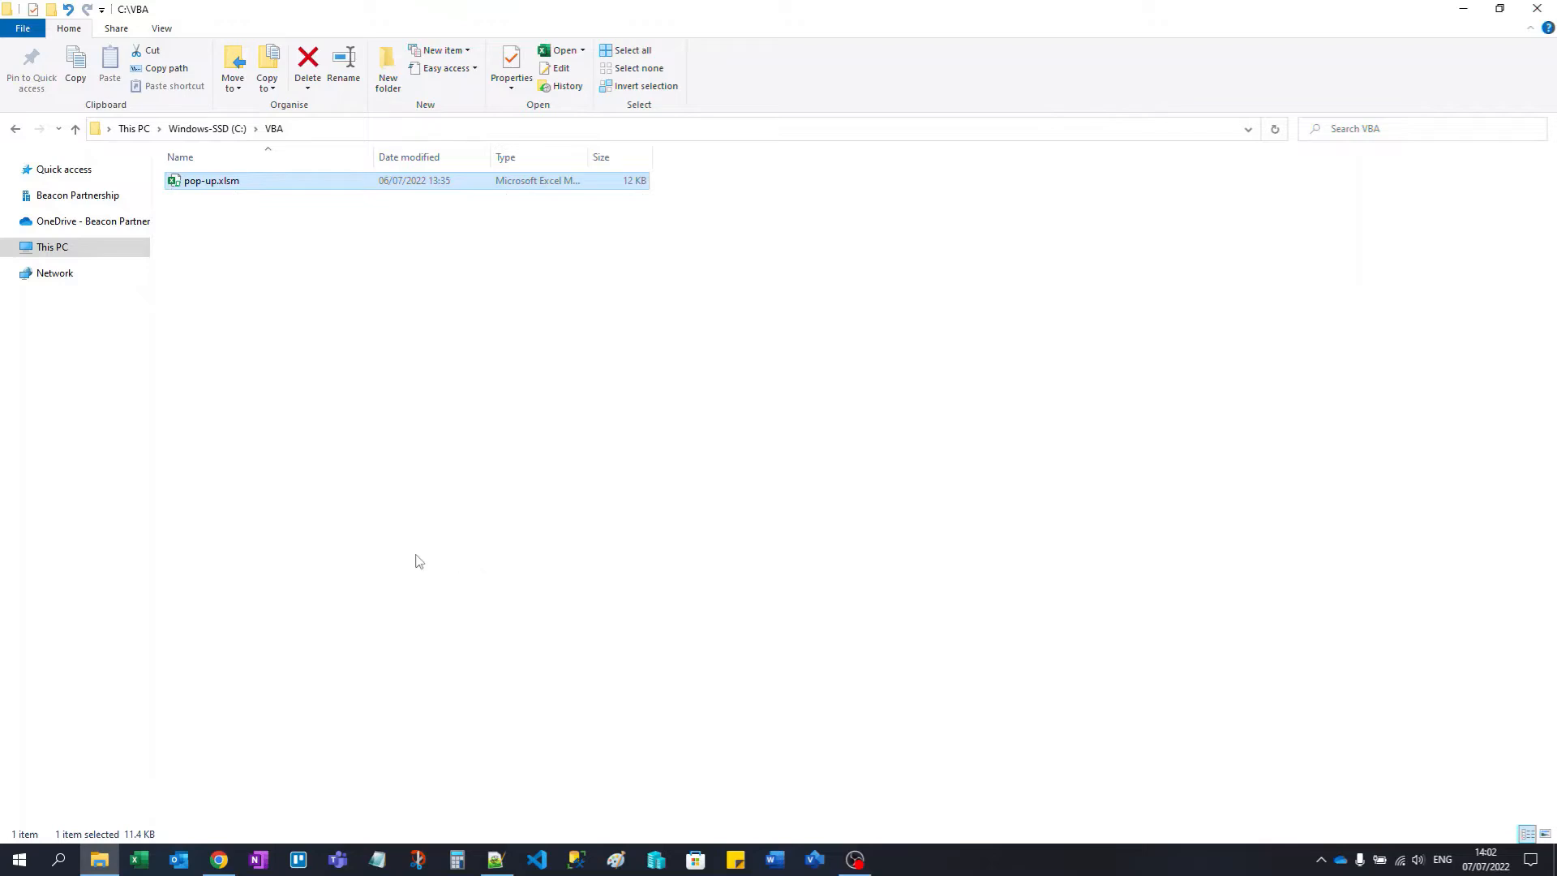
{"action": "double_click", "coordinate": [224, 186]}
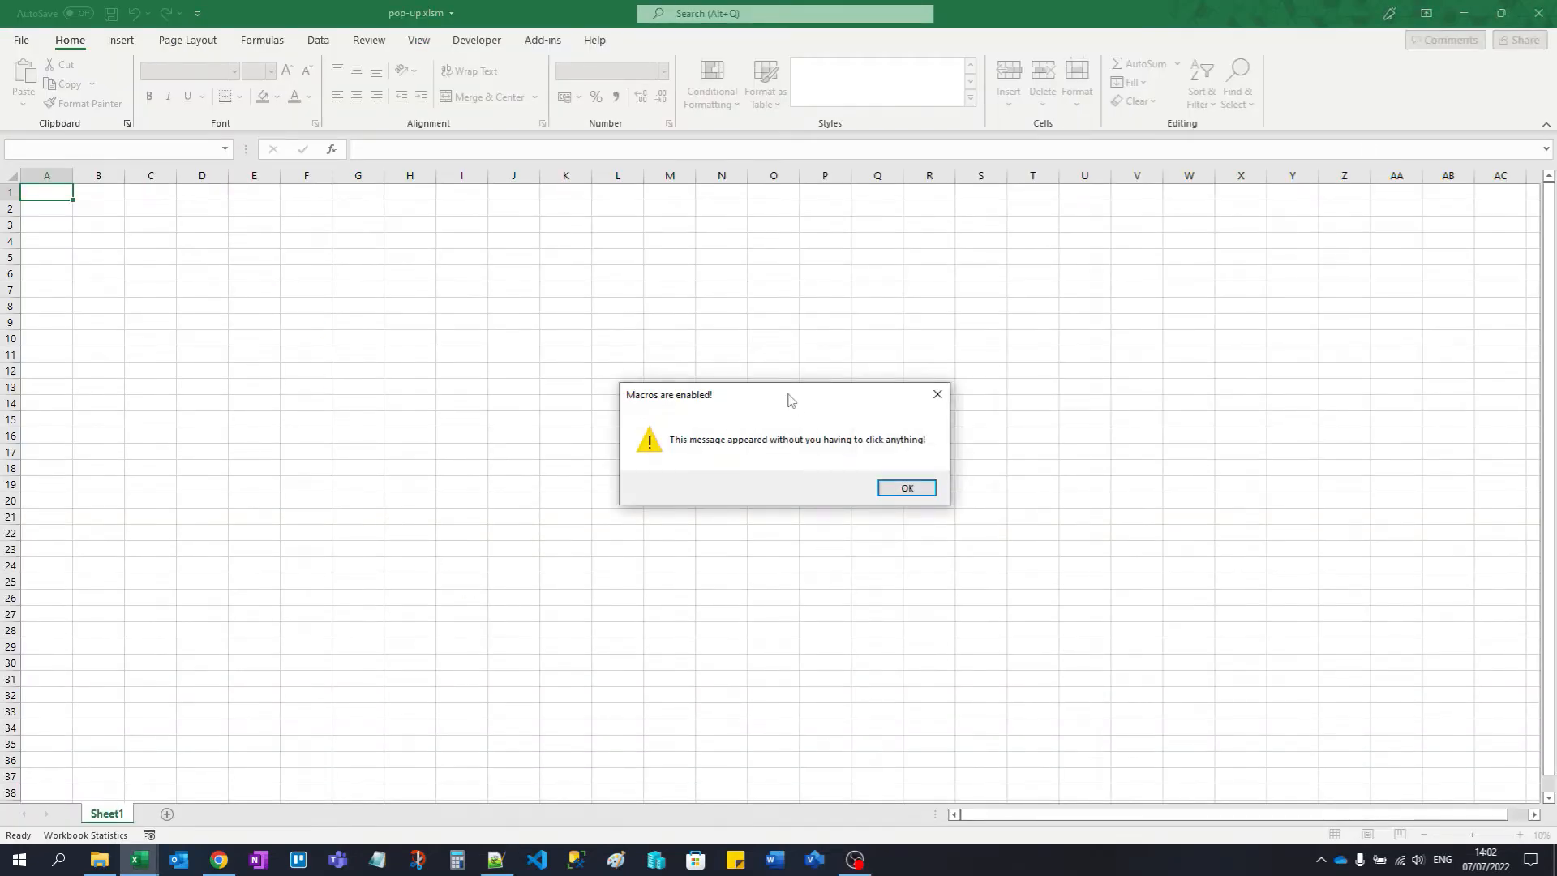
{"action": "left_click", "coordinate": [907, 488]}
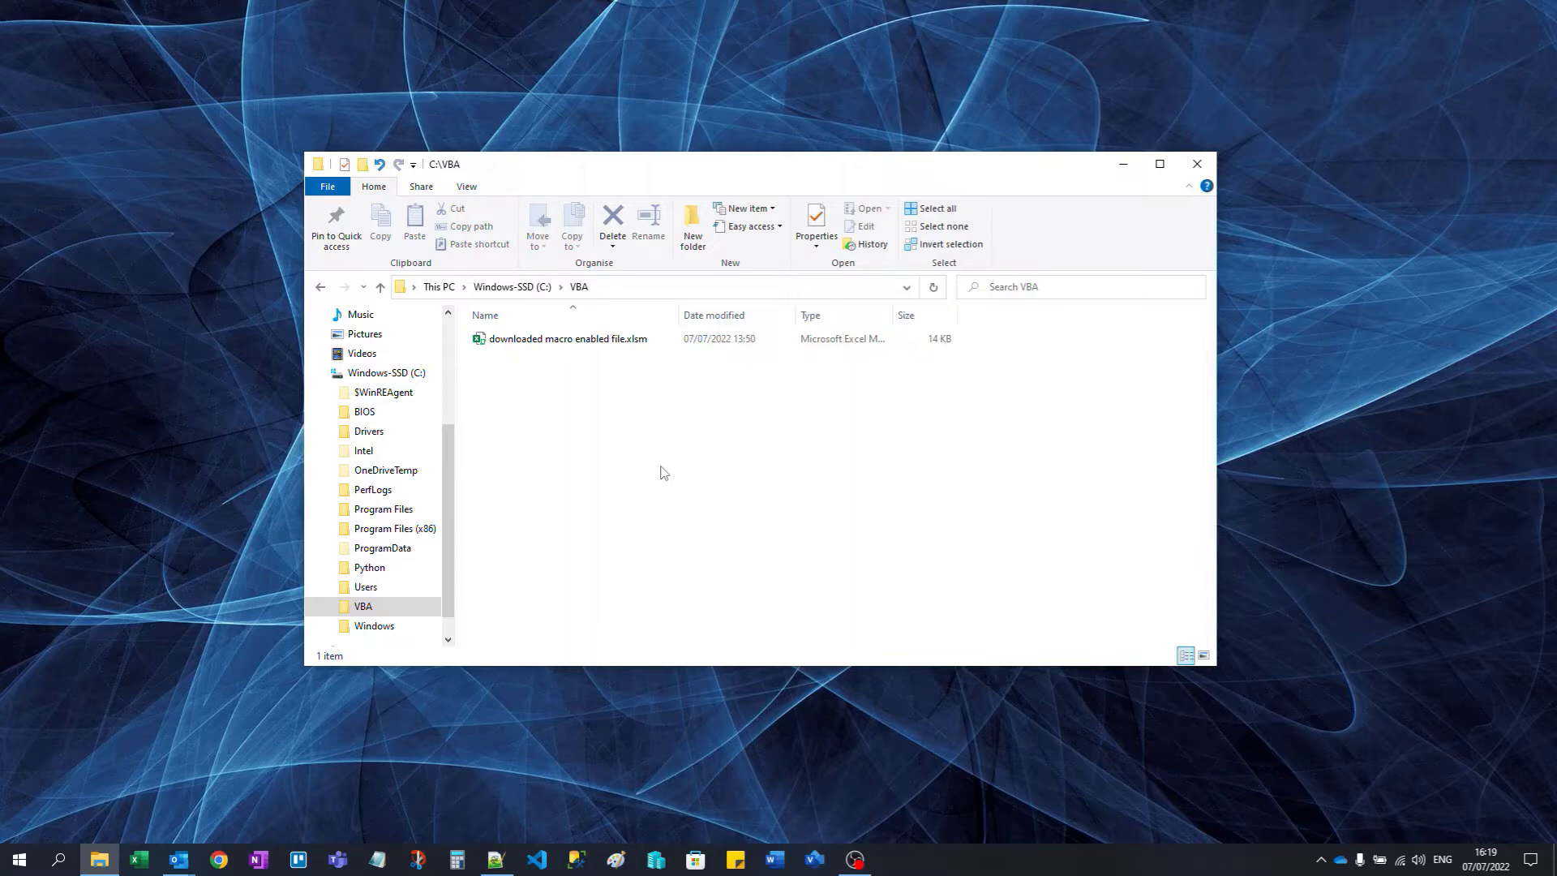
Step: Open downloaded macro enabled file.xlsm from the VBA folder, enable editing out of Protected View, and close the workbook
{"action": "left_click", "coordinate": [554, 340]}
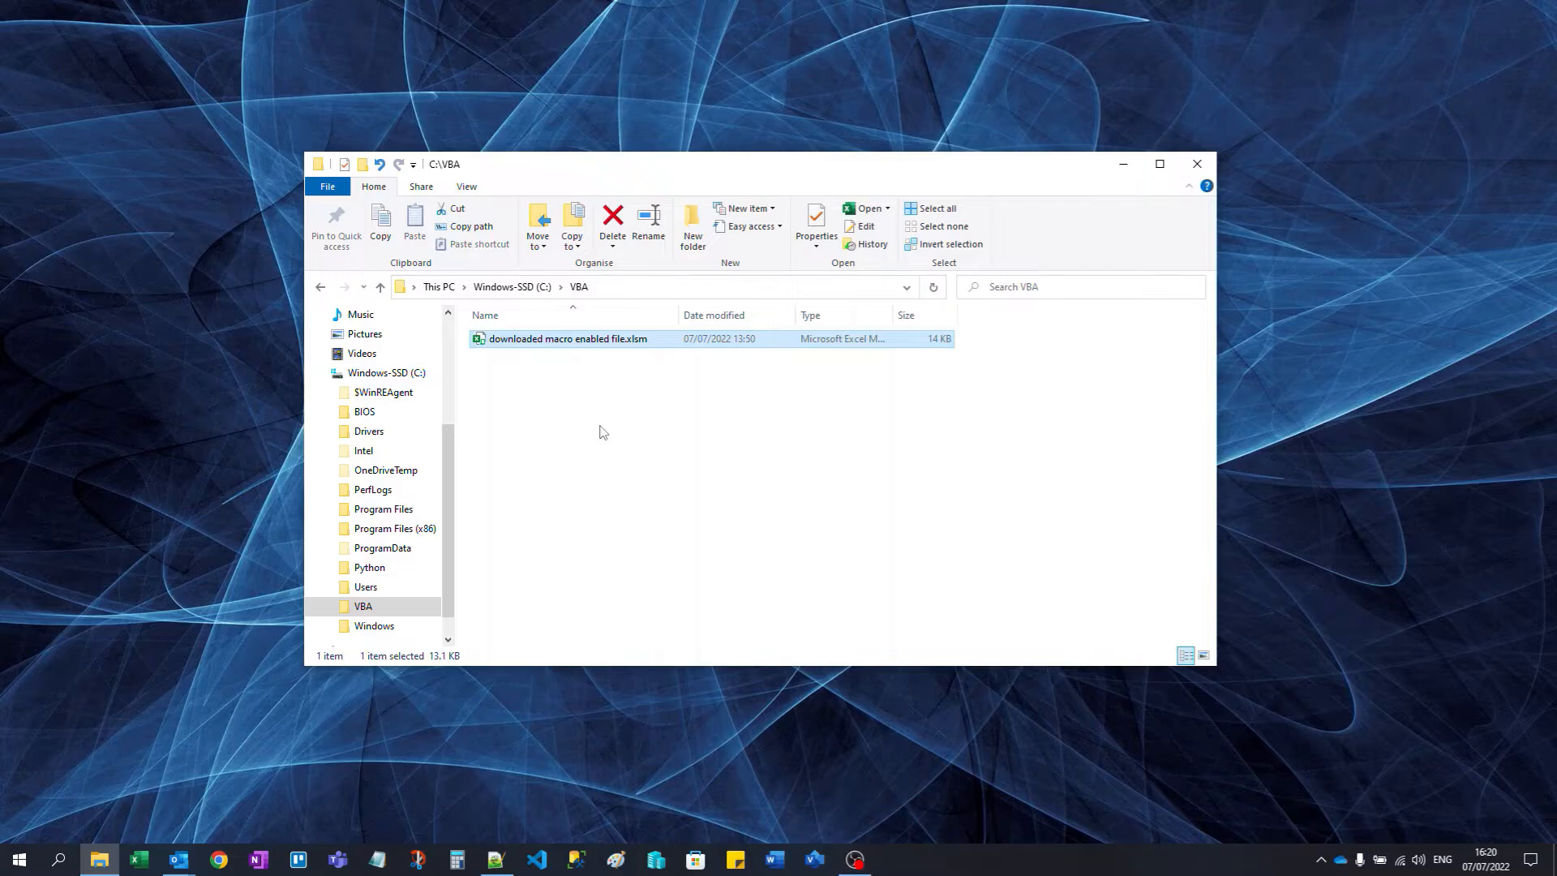
{"action": "double_click", "coordinate": [557, 340]}
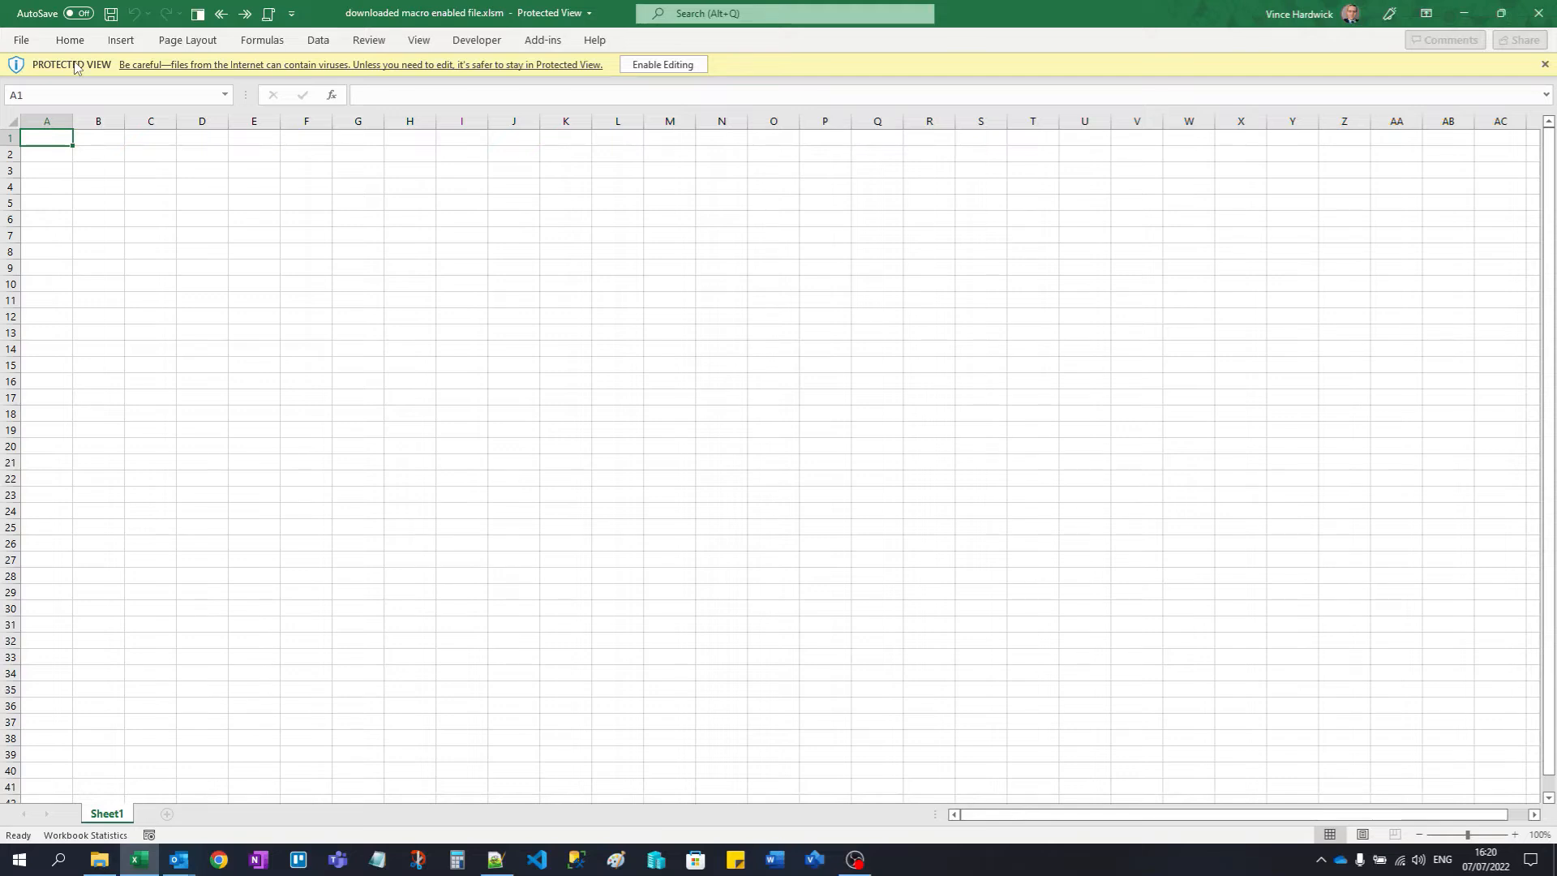
{"action": "left_click", "coordinate": [674, 65]}
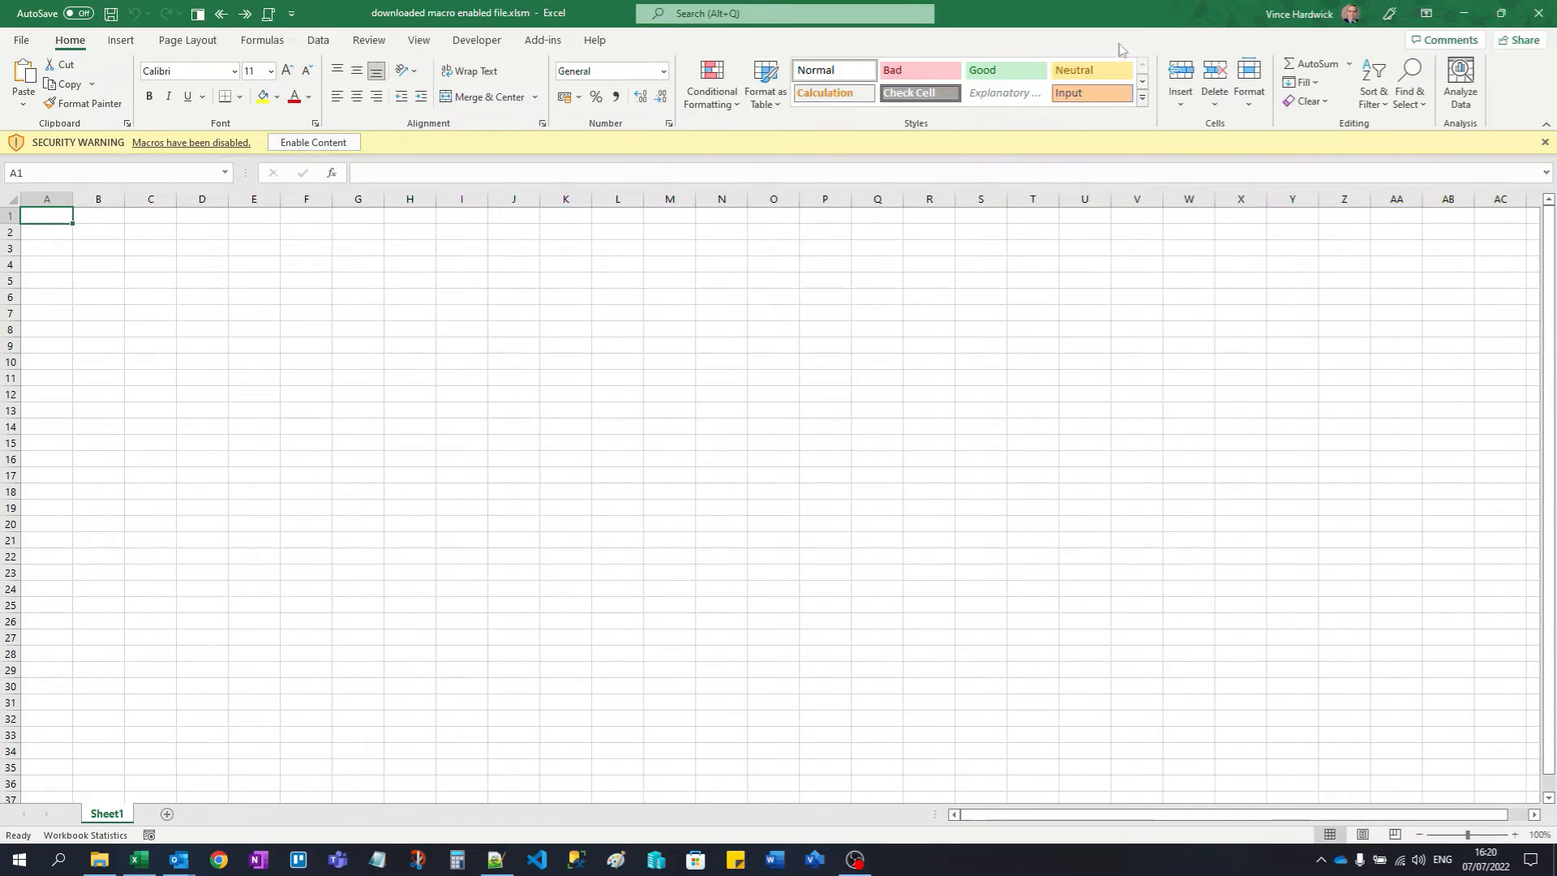
{"action": "left_click", "coordinate": [1541, 15]}
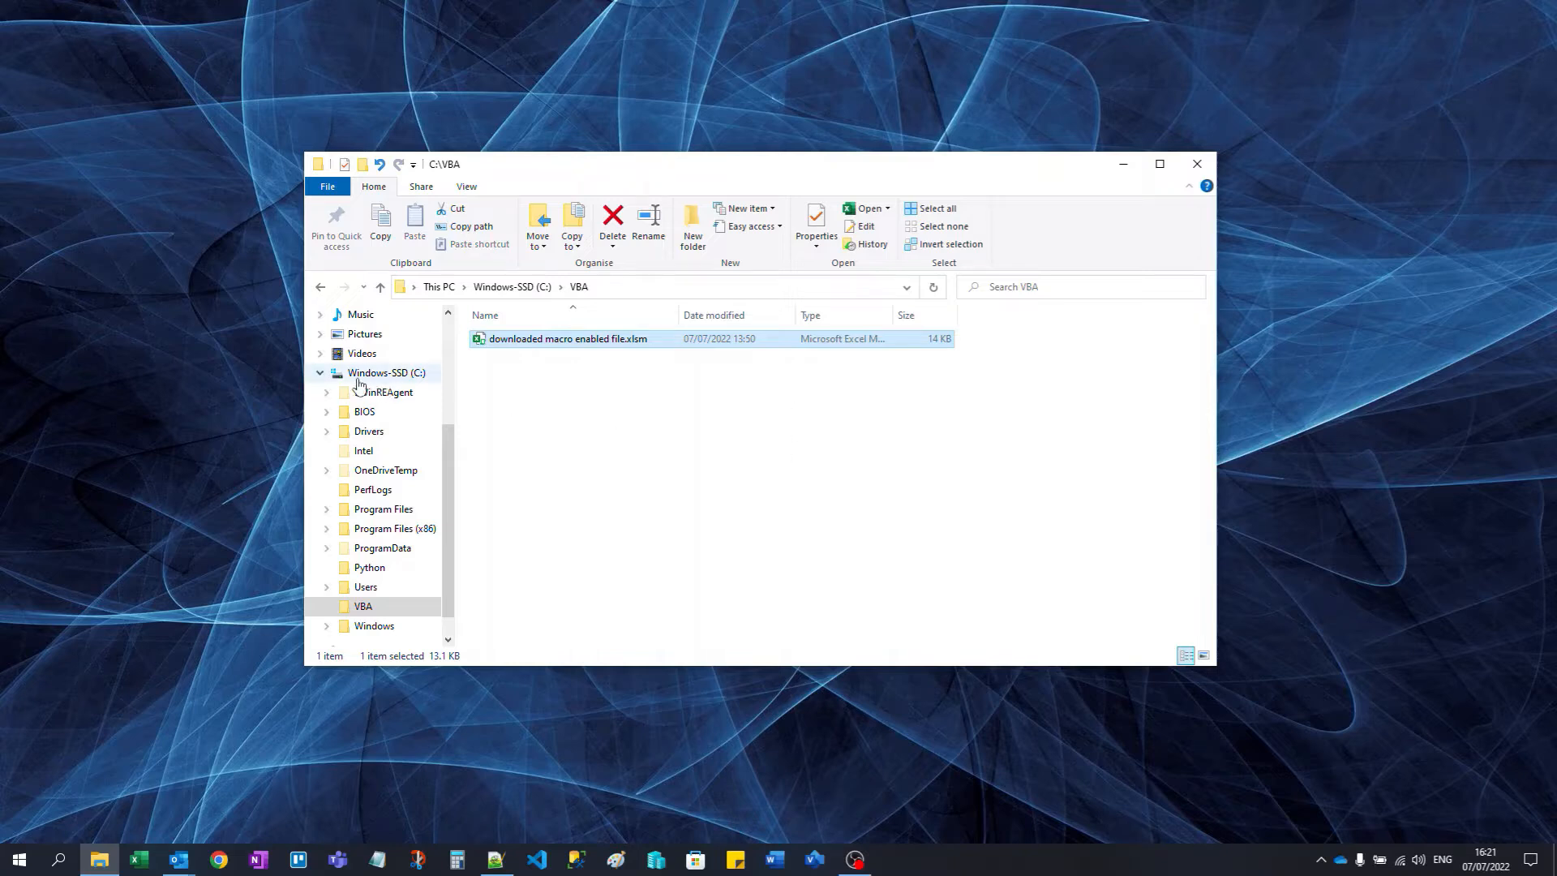
Step: Unblock downloaded macro enabled file.xlsm in the Downloads folder through its file properties, and open the workbook in Excel
{"action": "left_click", "coordinate": [321, 373]}
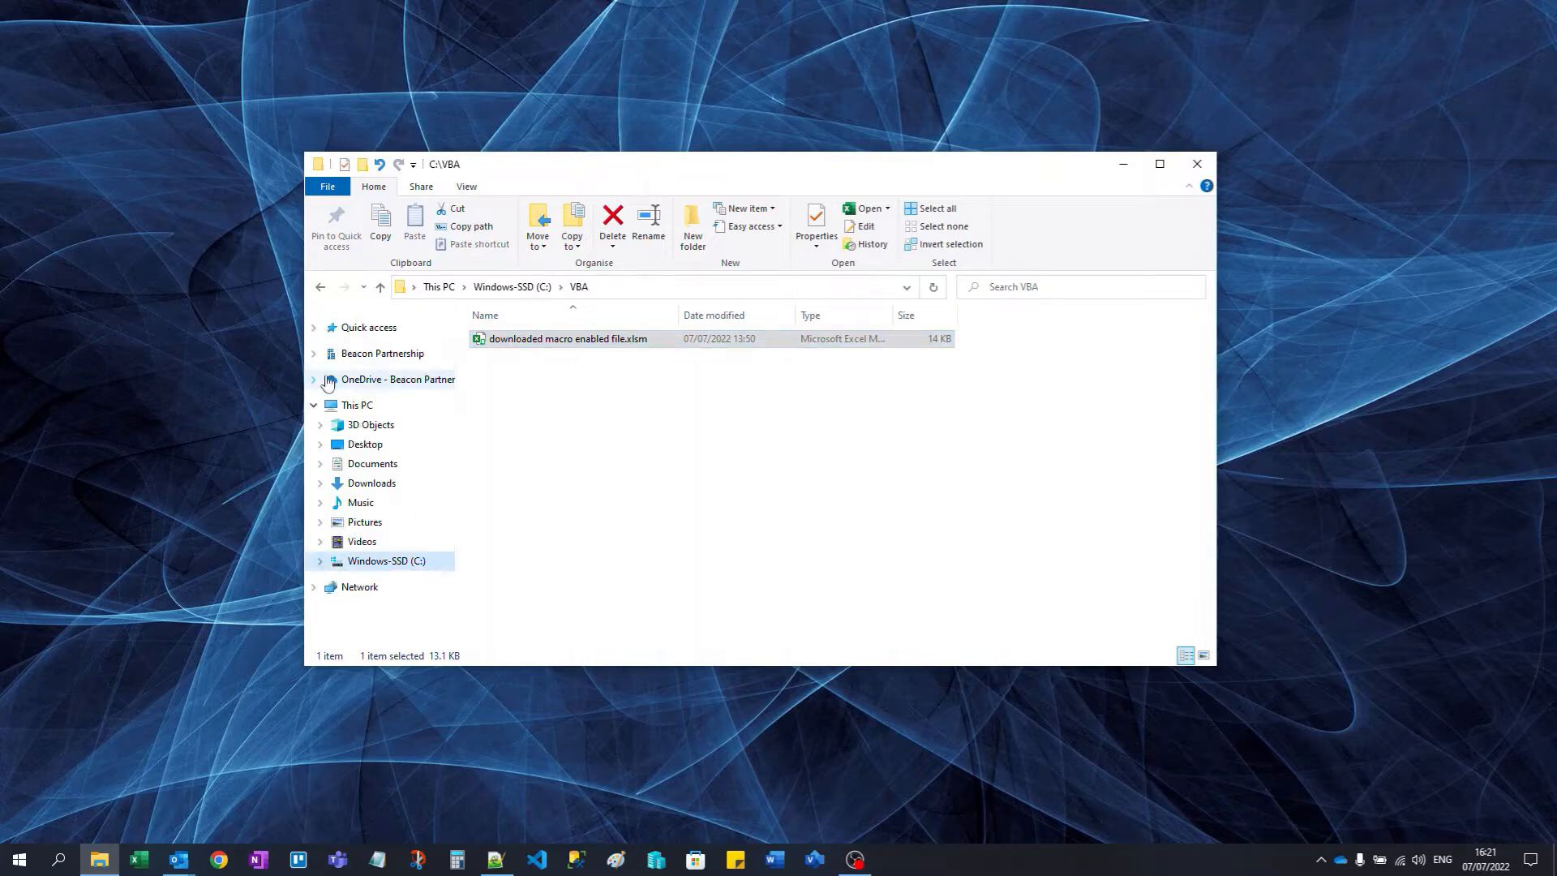
{"action": "left_click", "coordinate": [371, 485]}
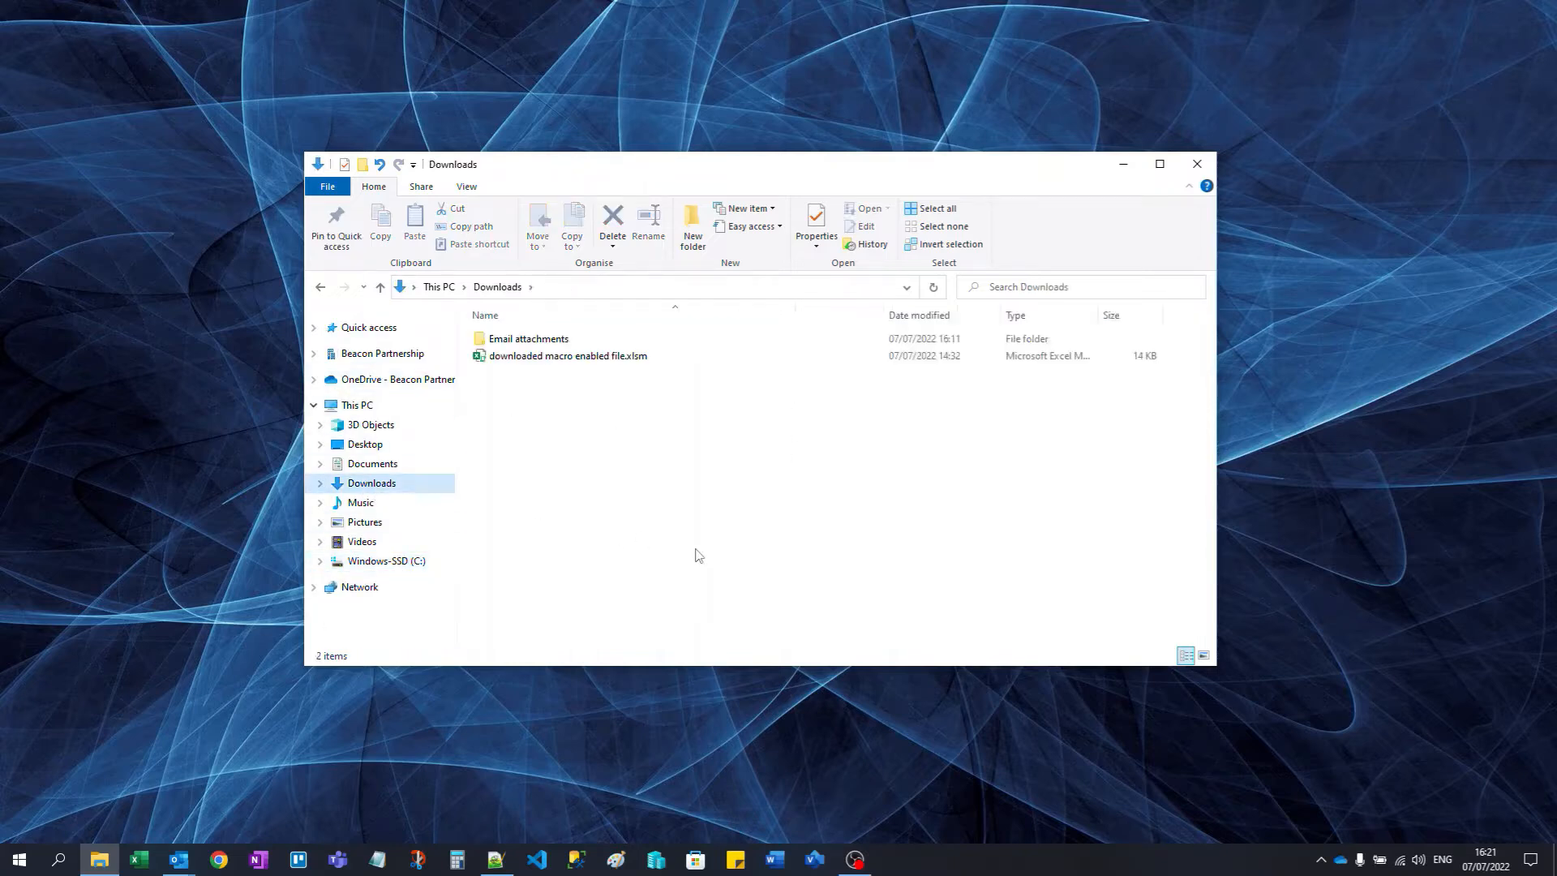
{"action": "right_click", "coordinate": [545, 358]}
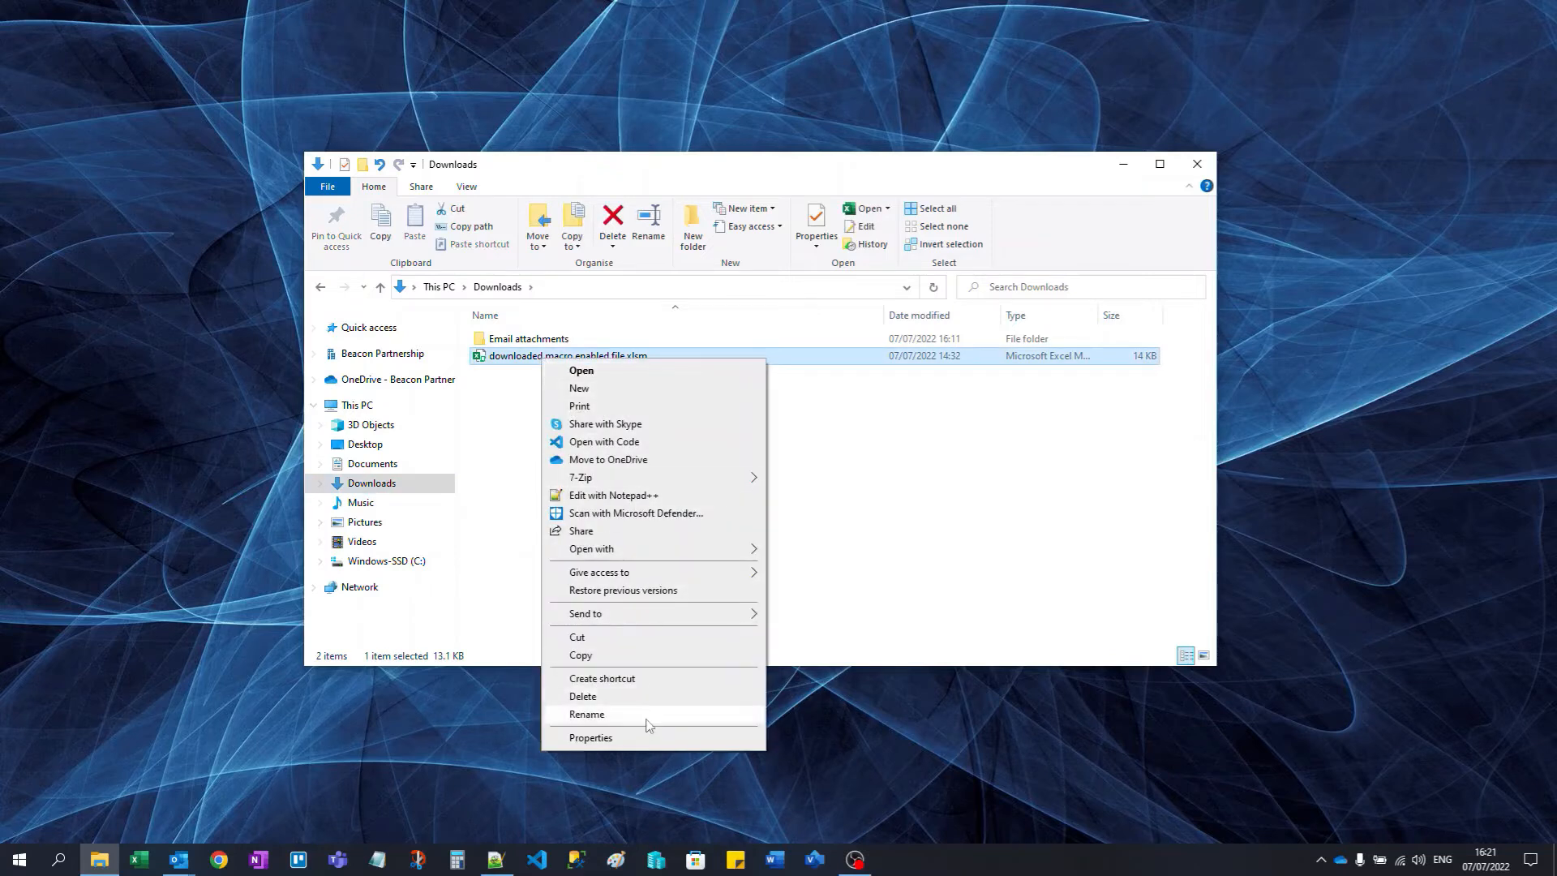
{"action": "left_click", "coordinate": [649, 738]}
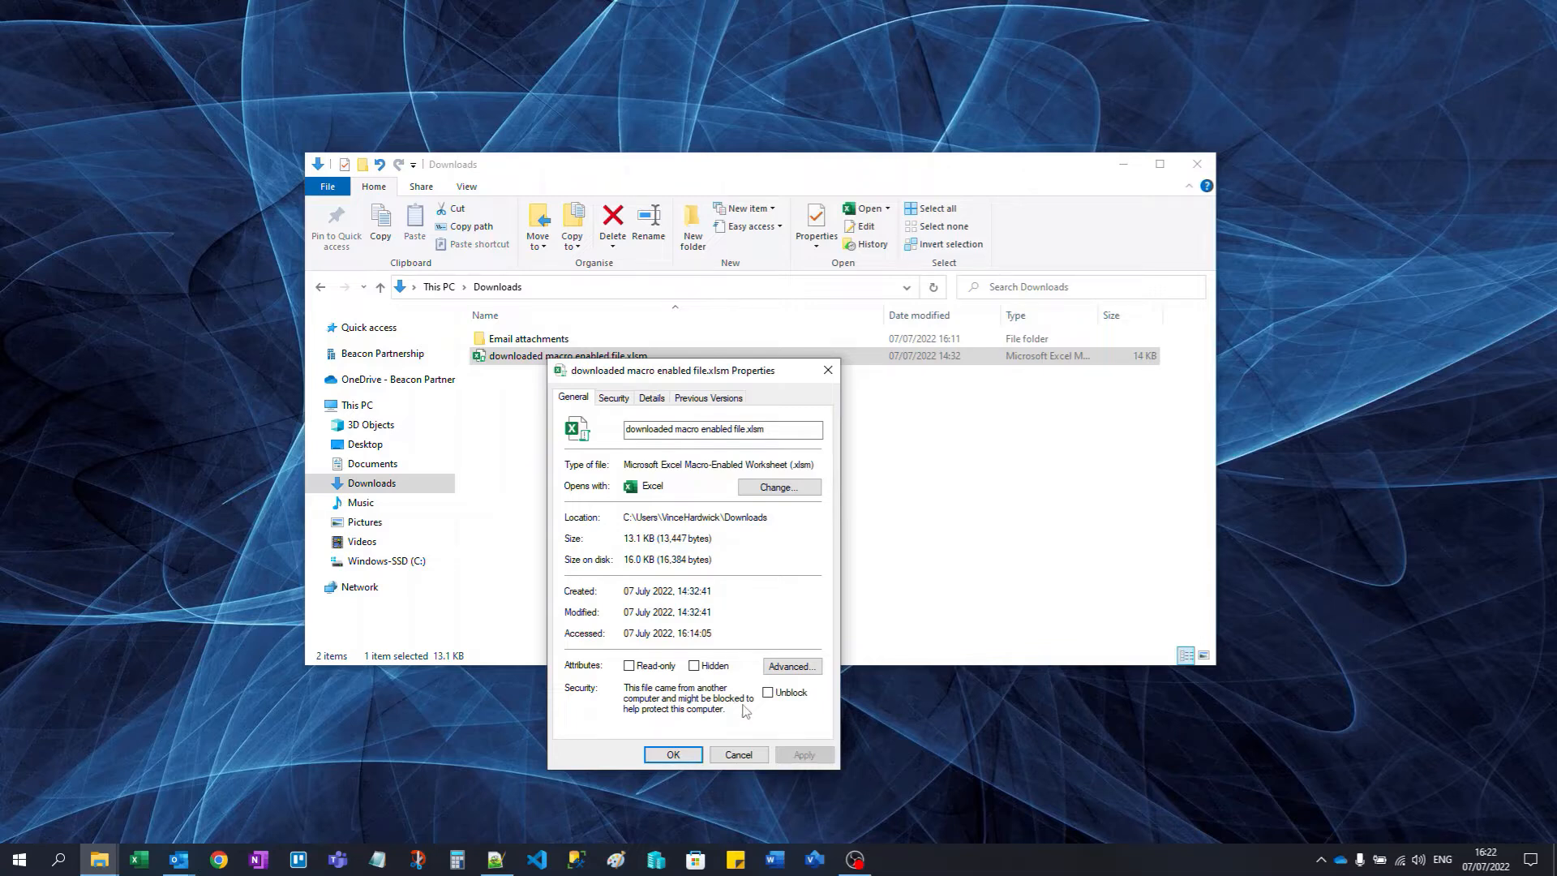
{"action": "left_click", "coordinate": [769, 693]}
{"action": "left_click", "coordinate": [810, 757]}
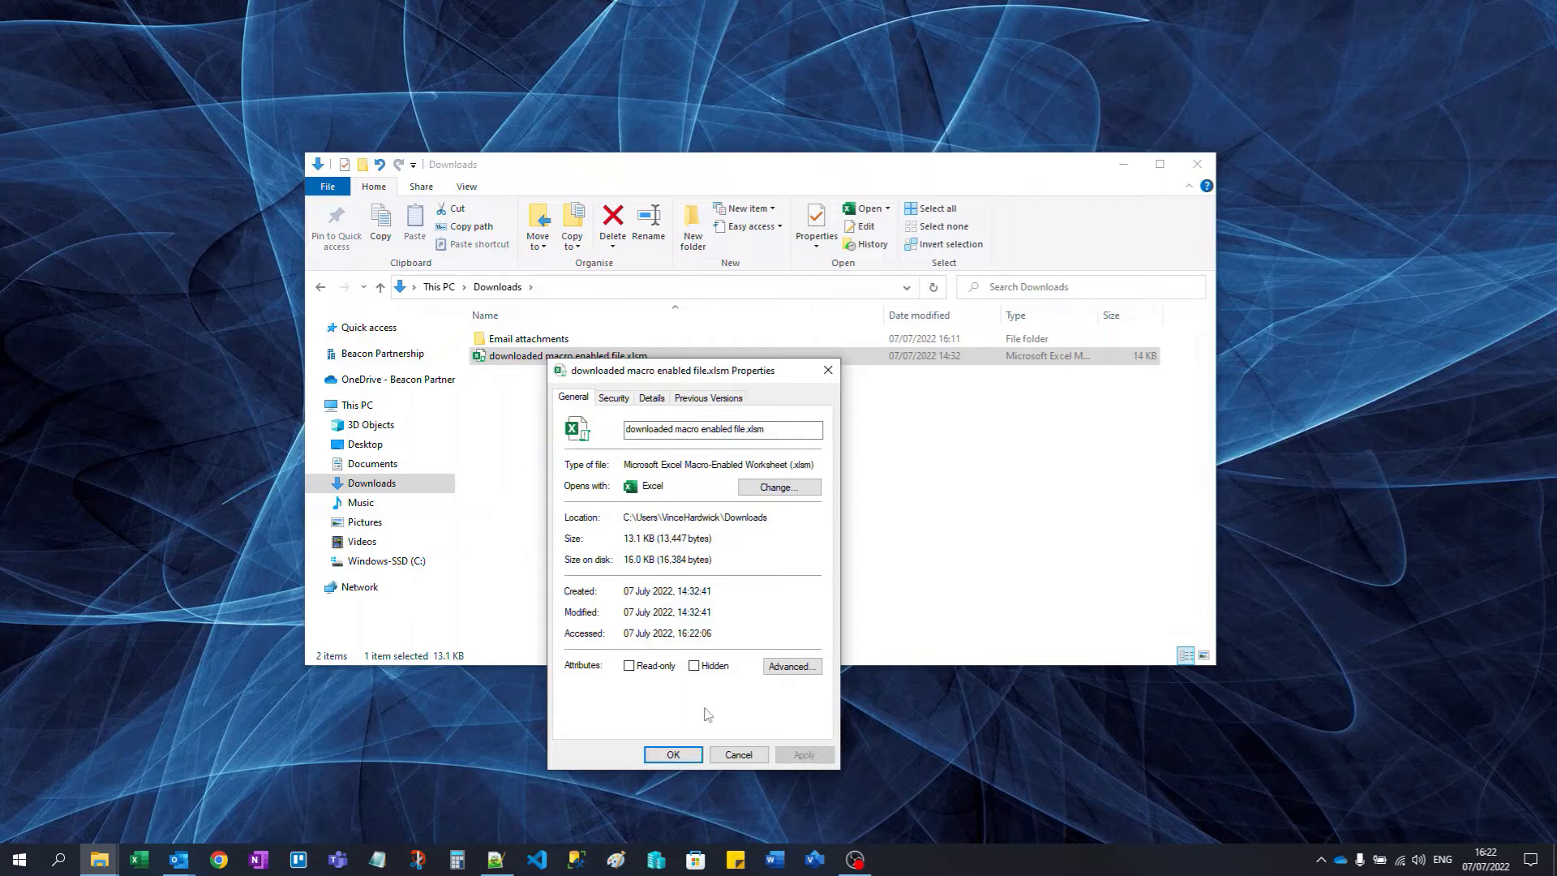
{"action": "left_click", "coordinate": [673, 755]}
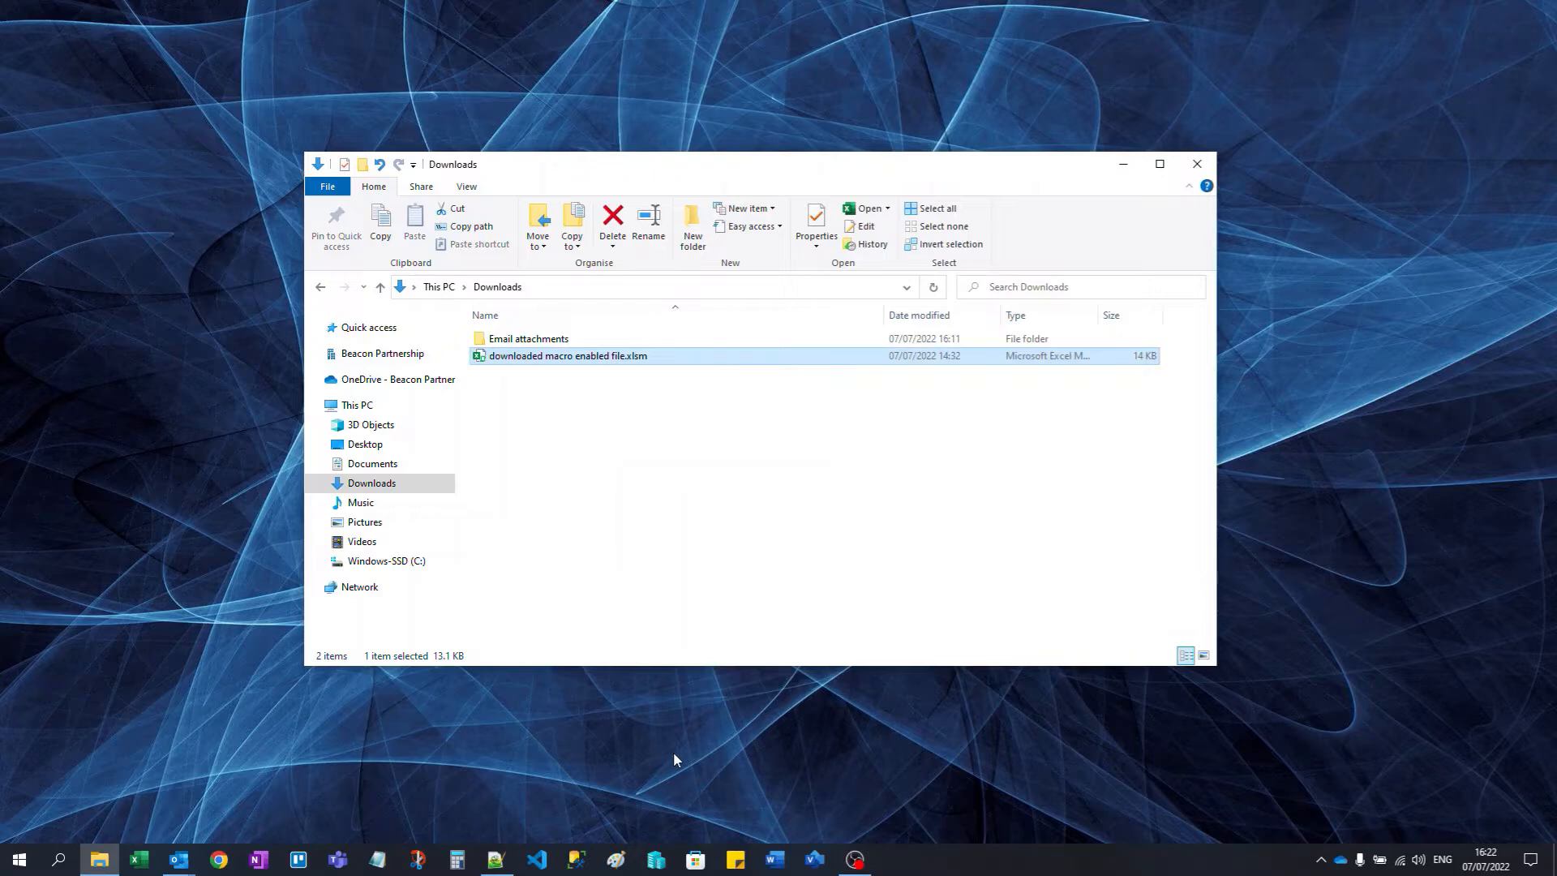
{"action": "double_click", "coordinate": [555, 357]}
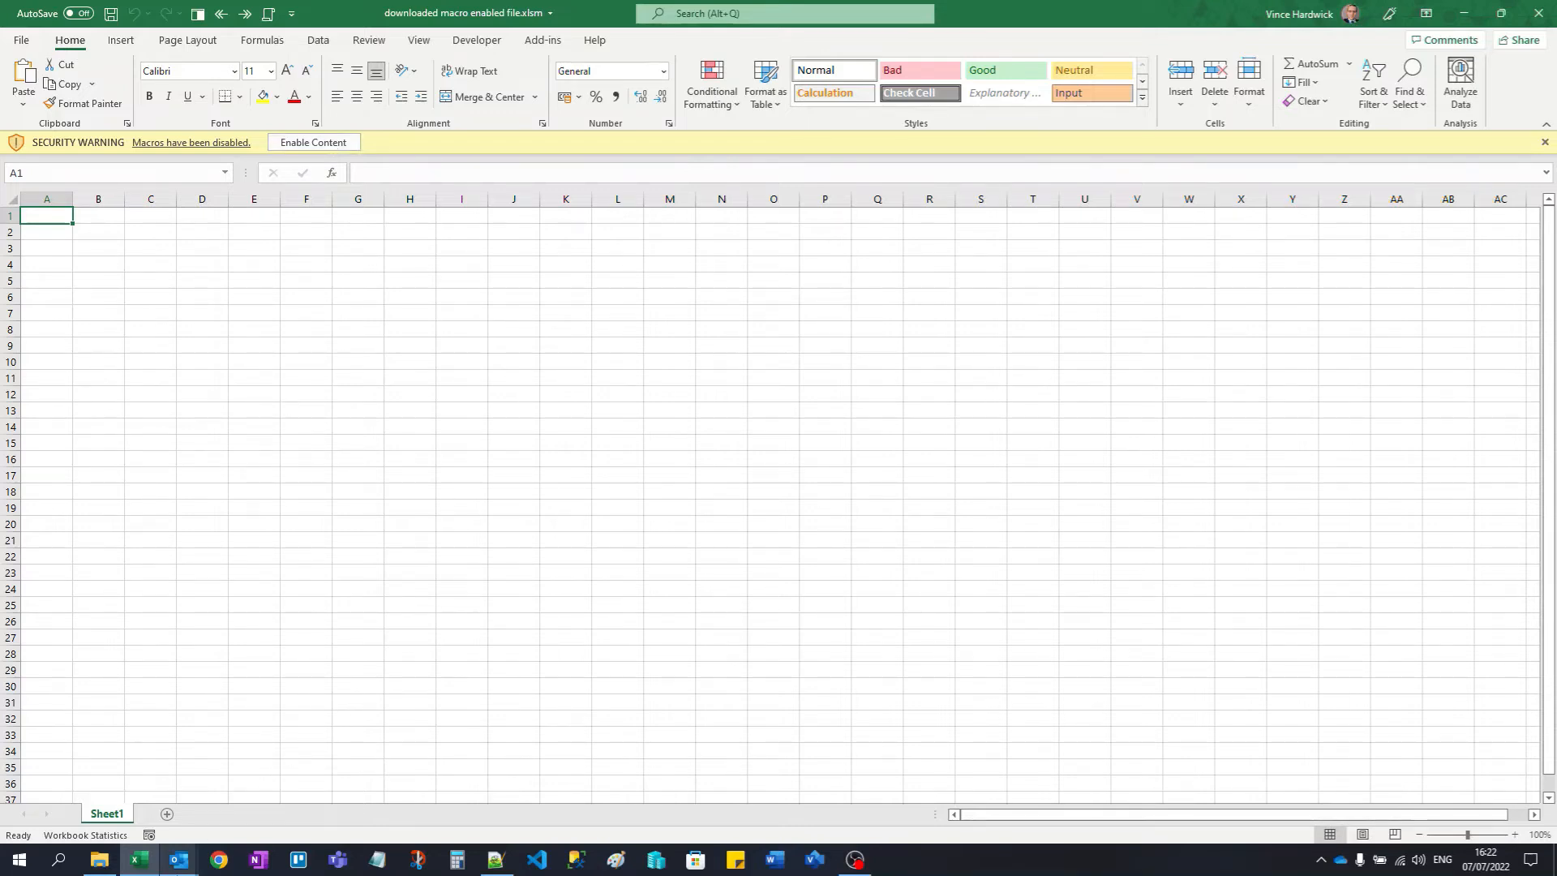
Step: Switch to the Macro-enabled file attached message in Outlook, open its unfamiliar macro enabled file.xlsm attachment, and close both open workbooks
{"action": "mouse_move", "coordinate": [182, 871]}
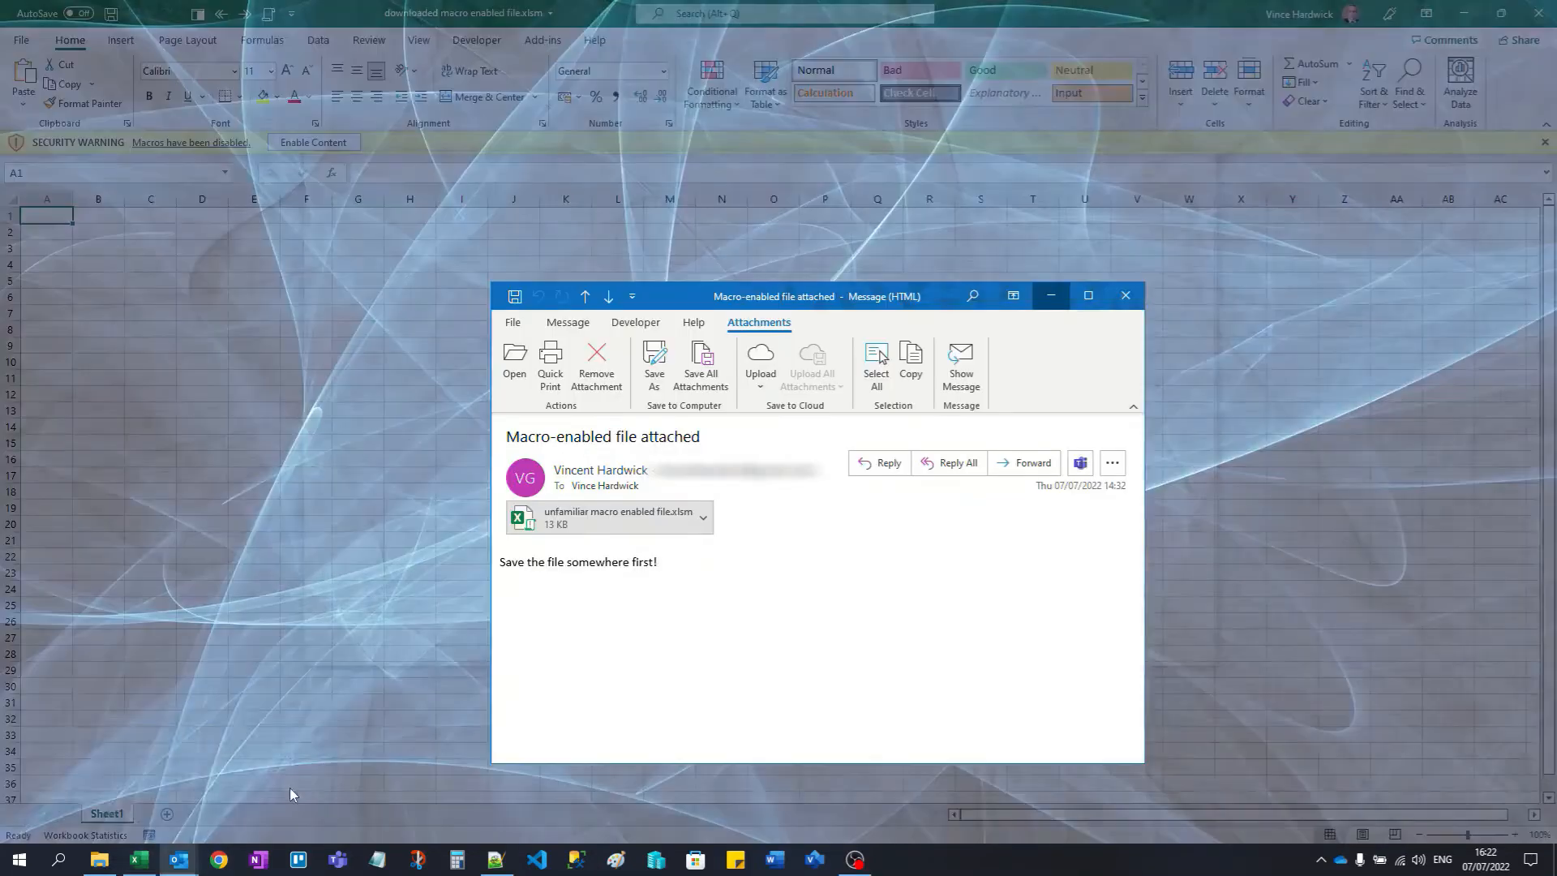
{"action": "left_click", "coordinate": [290, 788]}
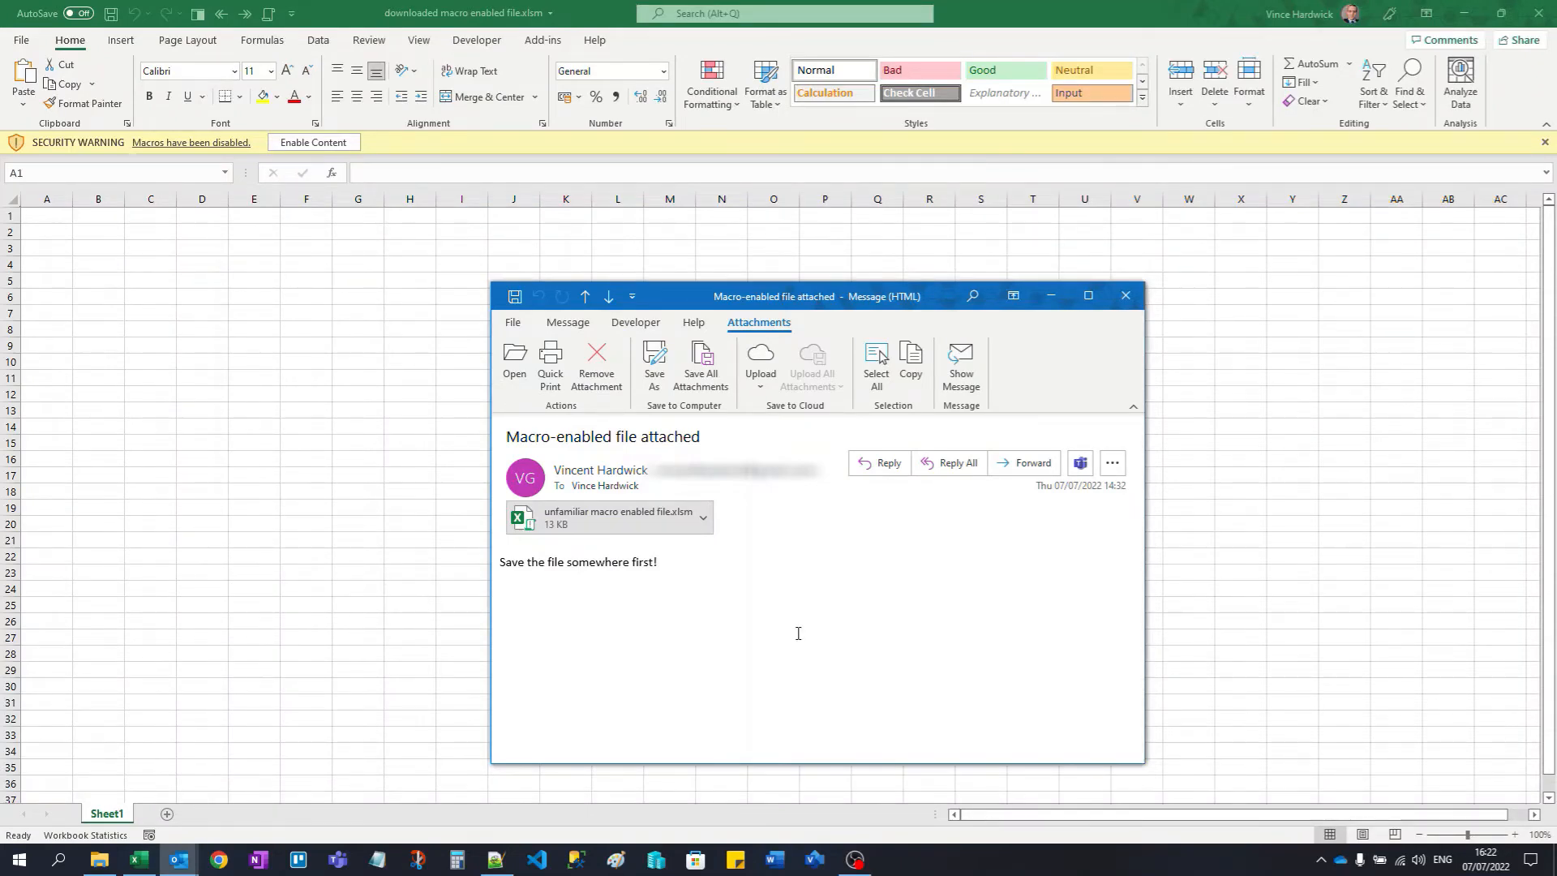
{"action": "left_click", "coordinate": [615, 523]}
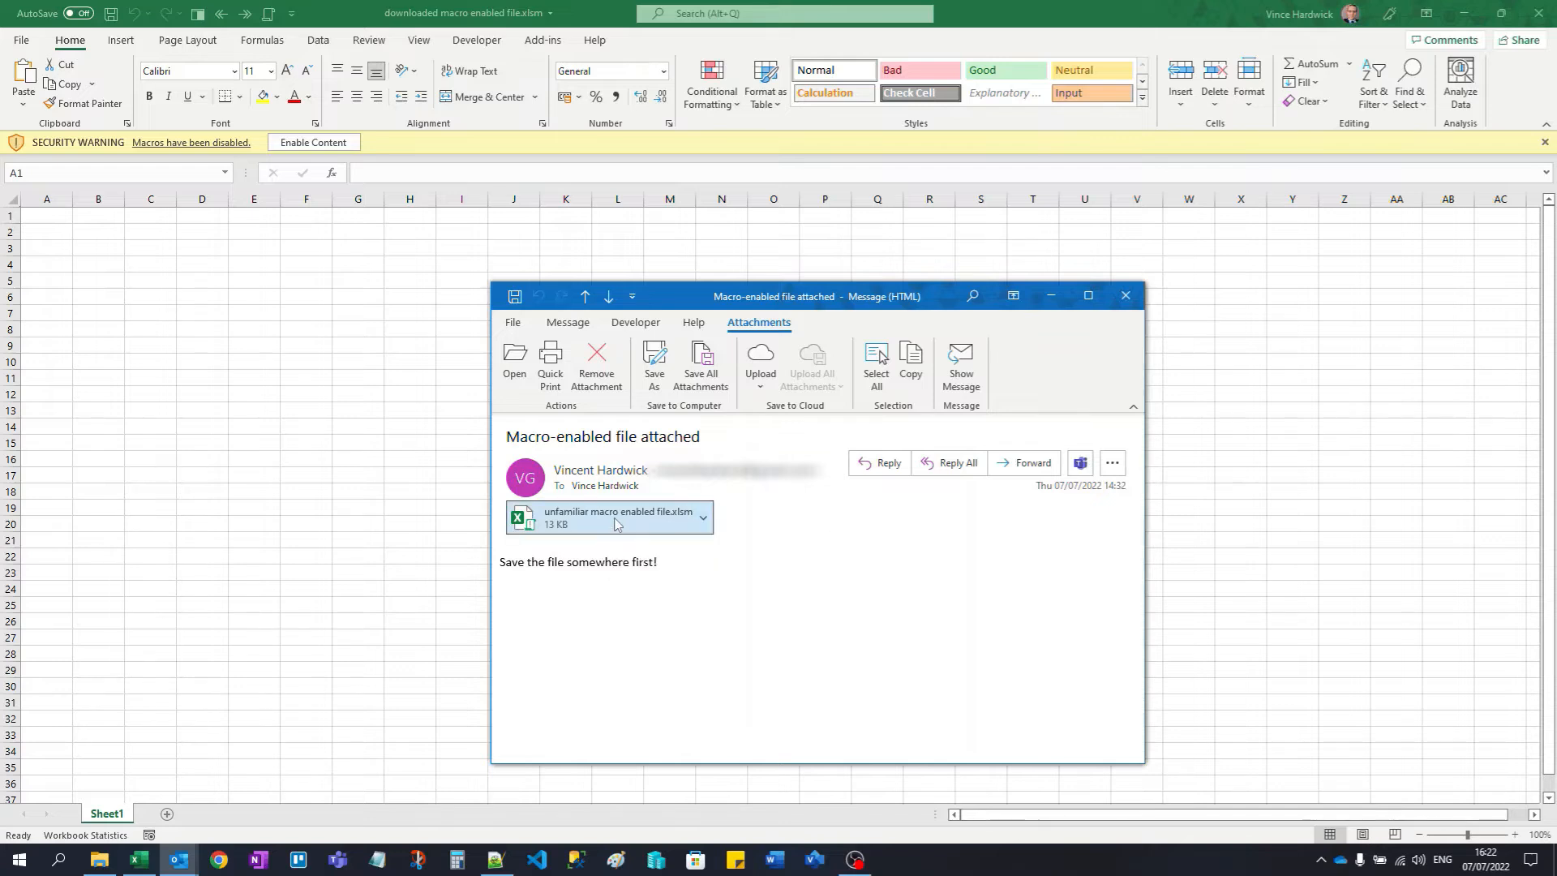
{"action": "key", "text": "Escape"}
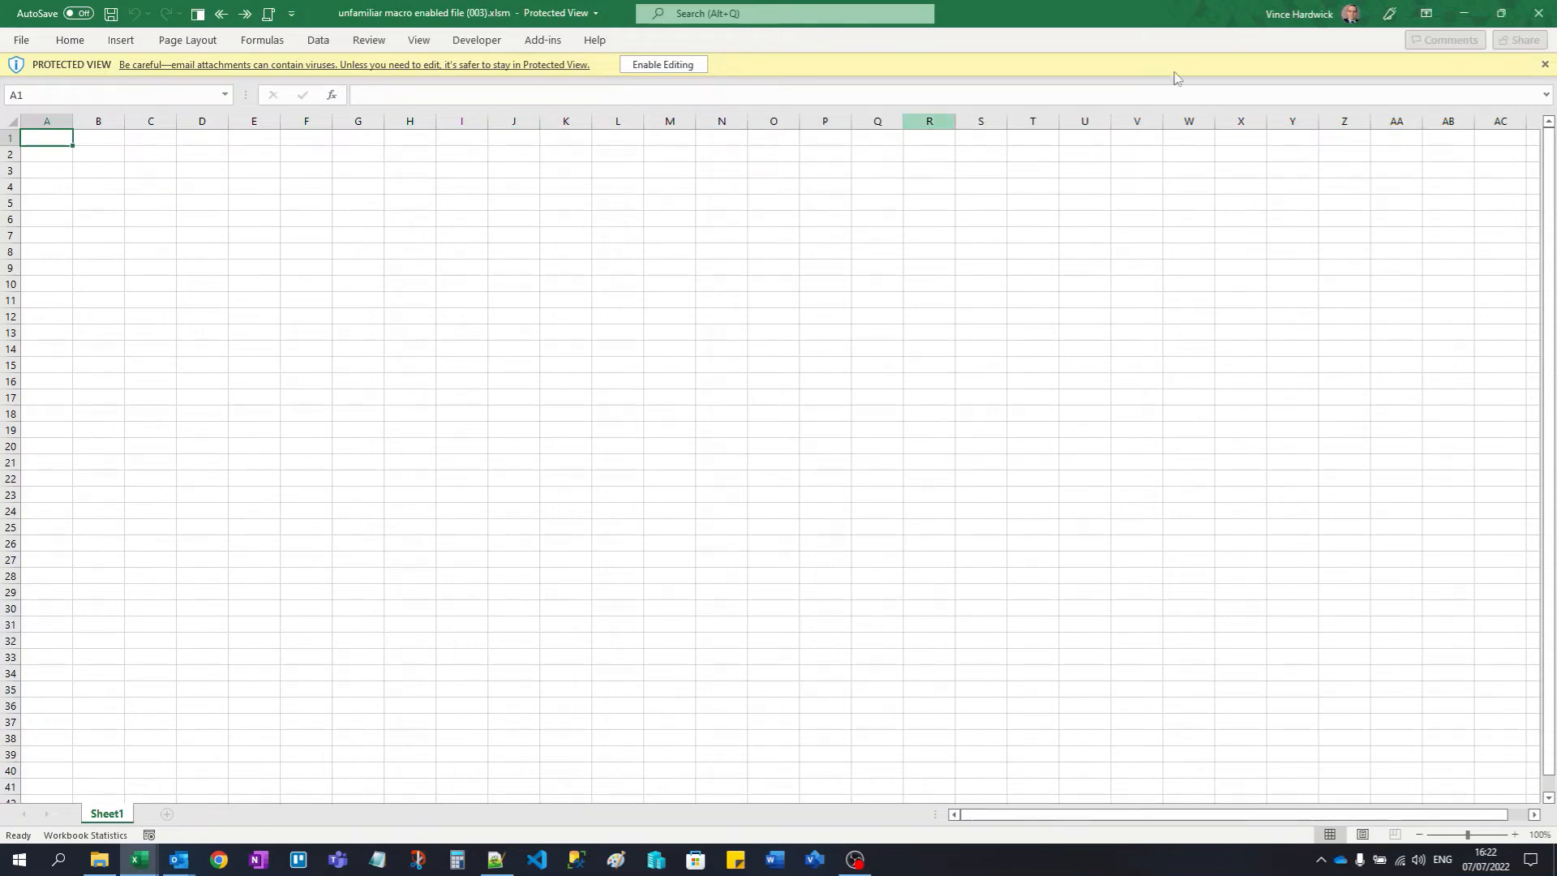
{"action": "left_click", "coordinate": [1526, 12]}
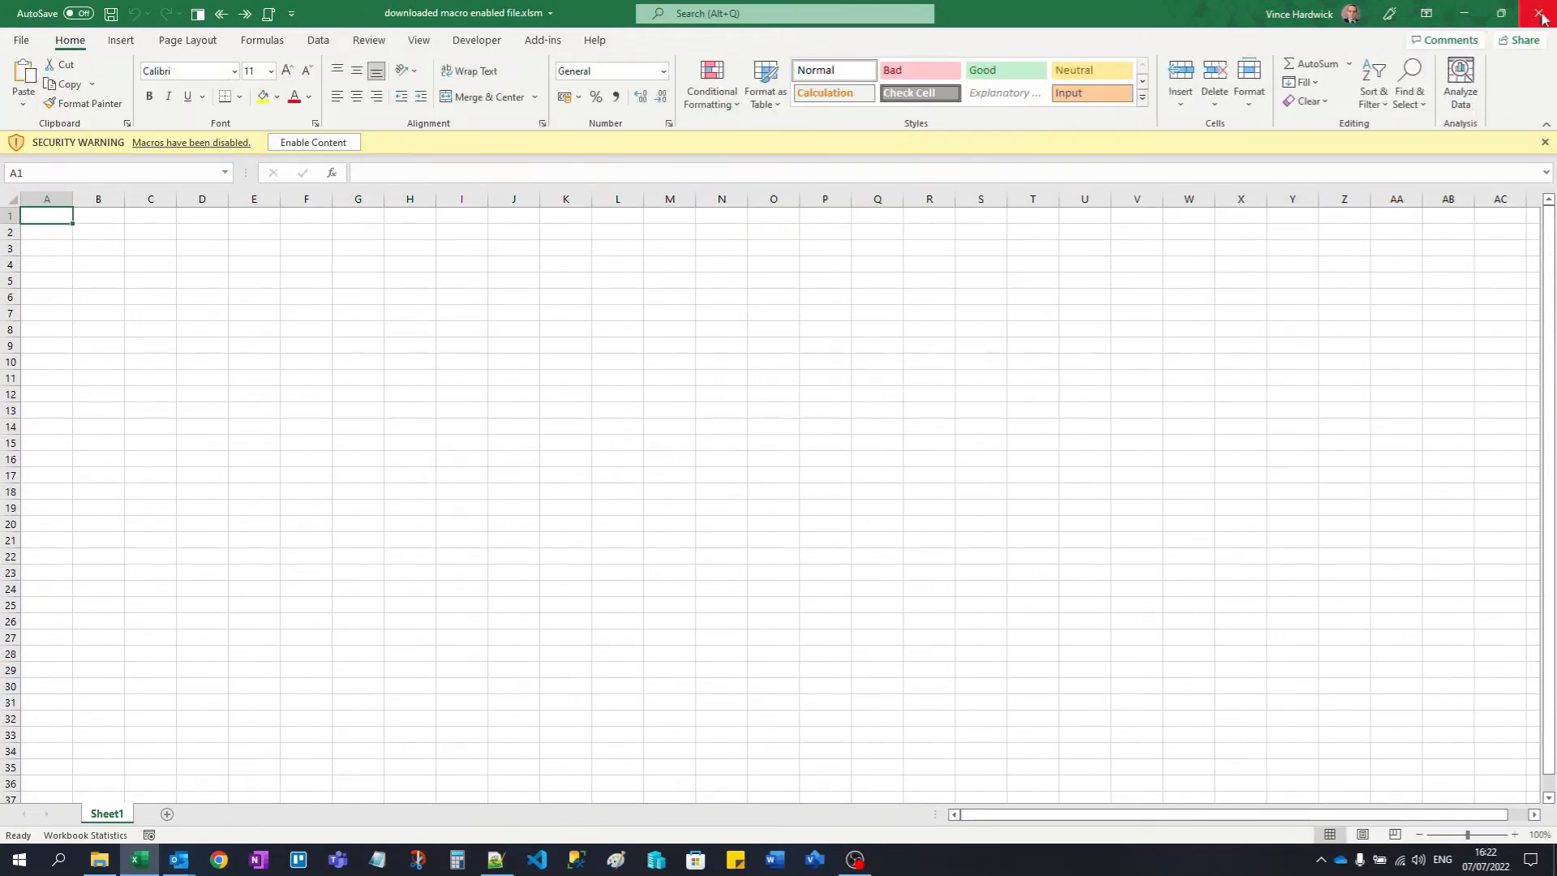
{"action": "left_click", "coordinate": [1539, 12]}
{"action": "left_click", "coordinate": [1539, 12]}
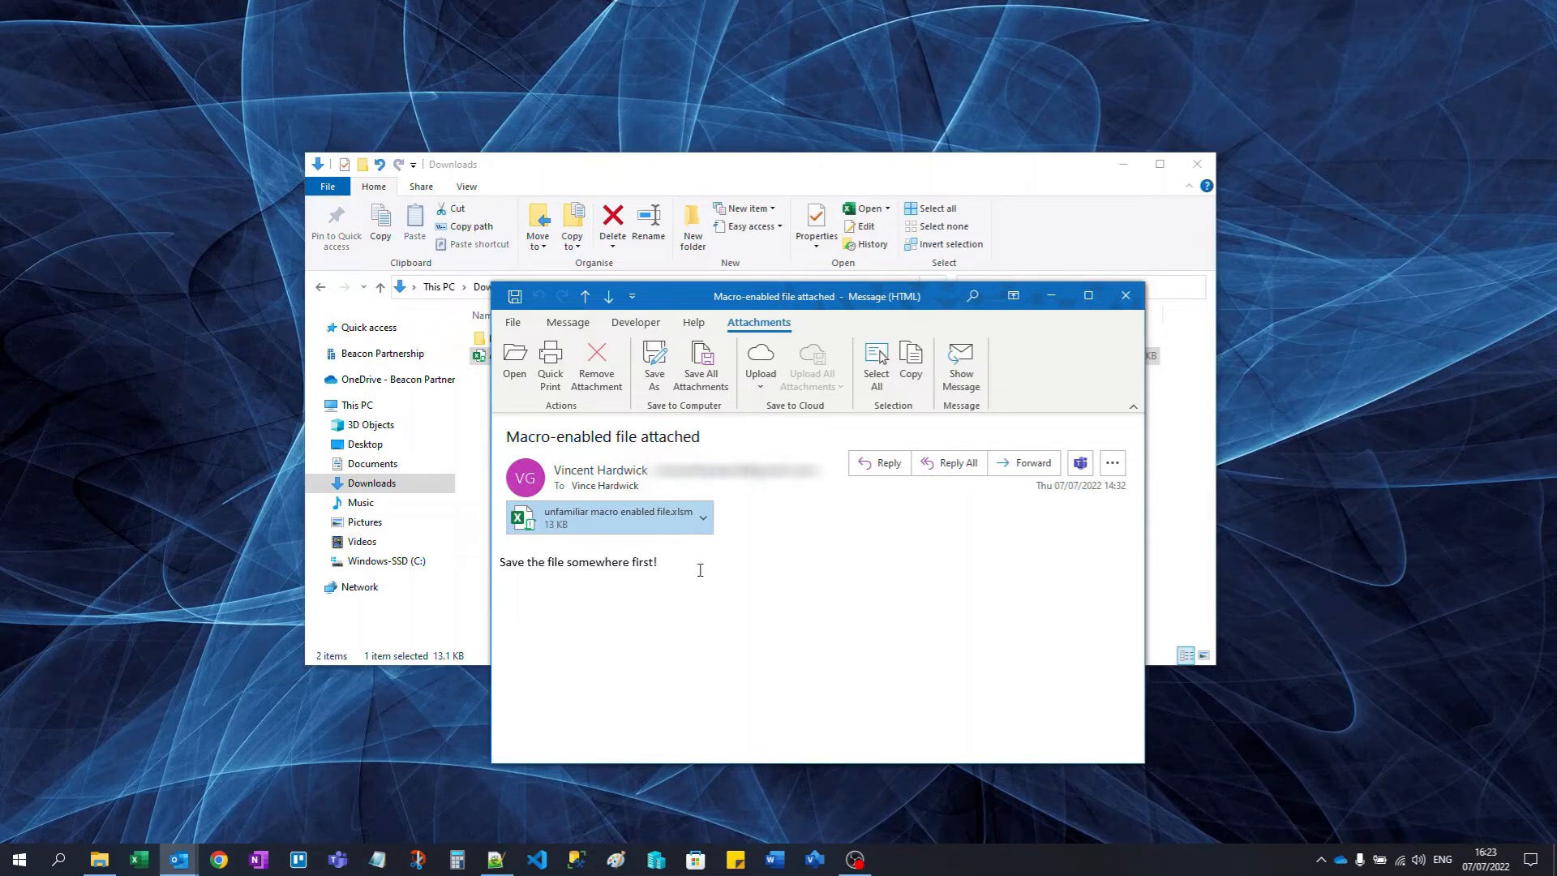
Step: Save the message's unfamiliar macro enabled file.xlsm attachment to the Email attachments folder inside Downloads
{"action": "right_click", "coordinate": [617, 513]}
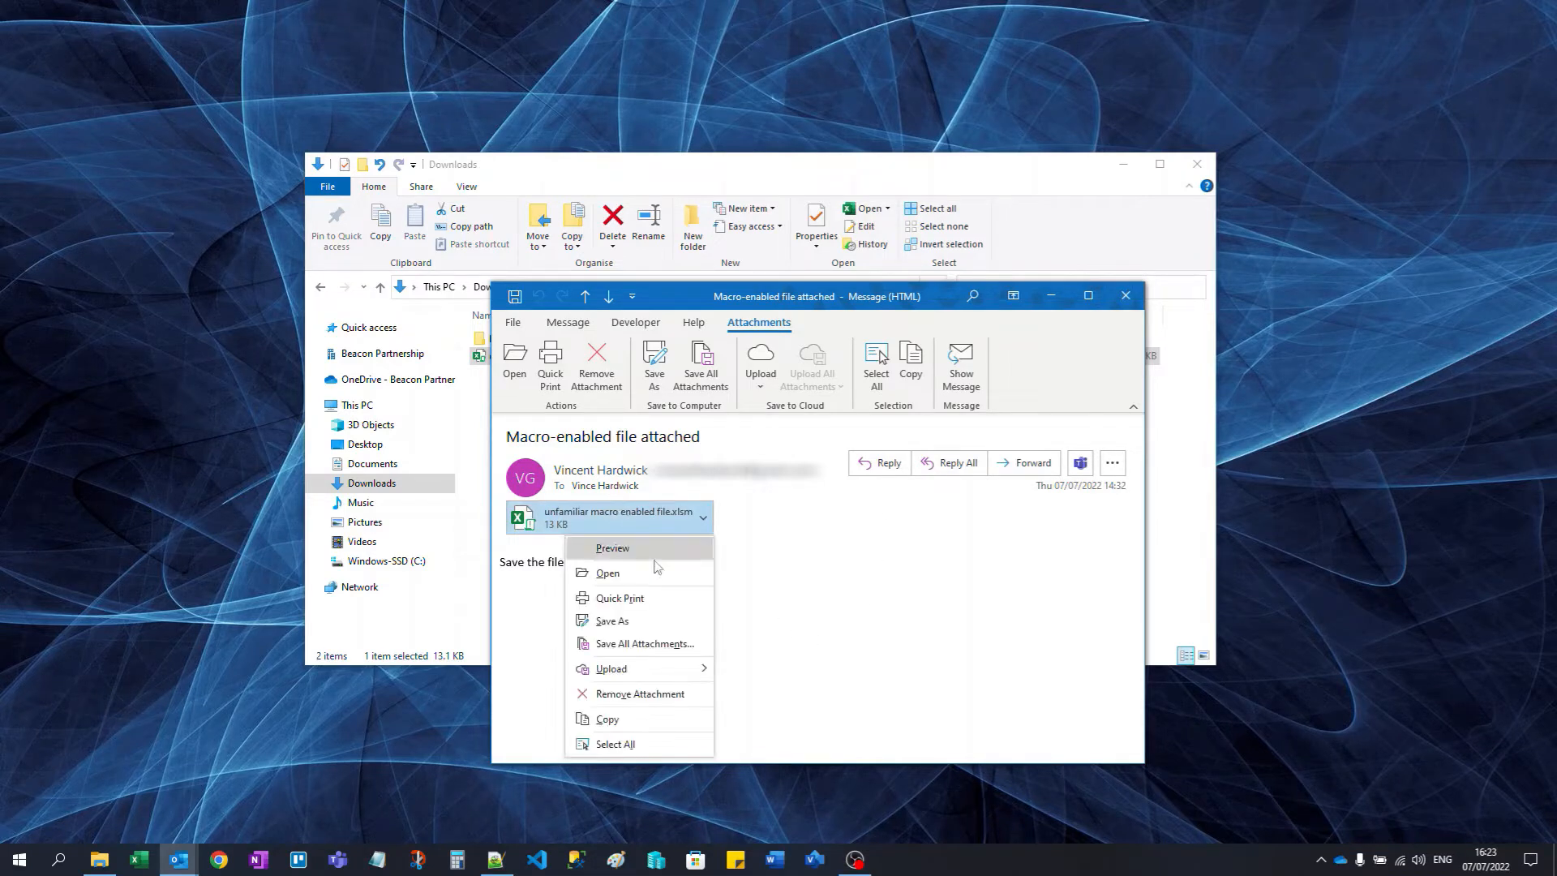
{"action": "left_click", "coordinate": [667, 629]}
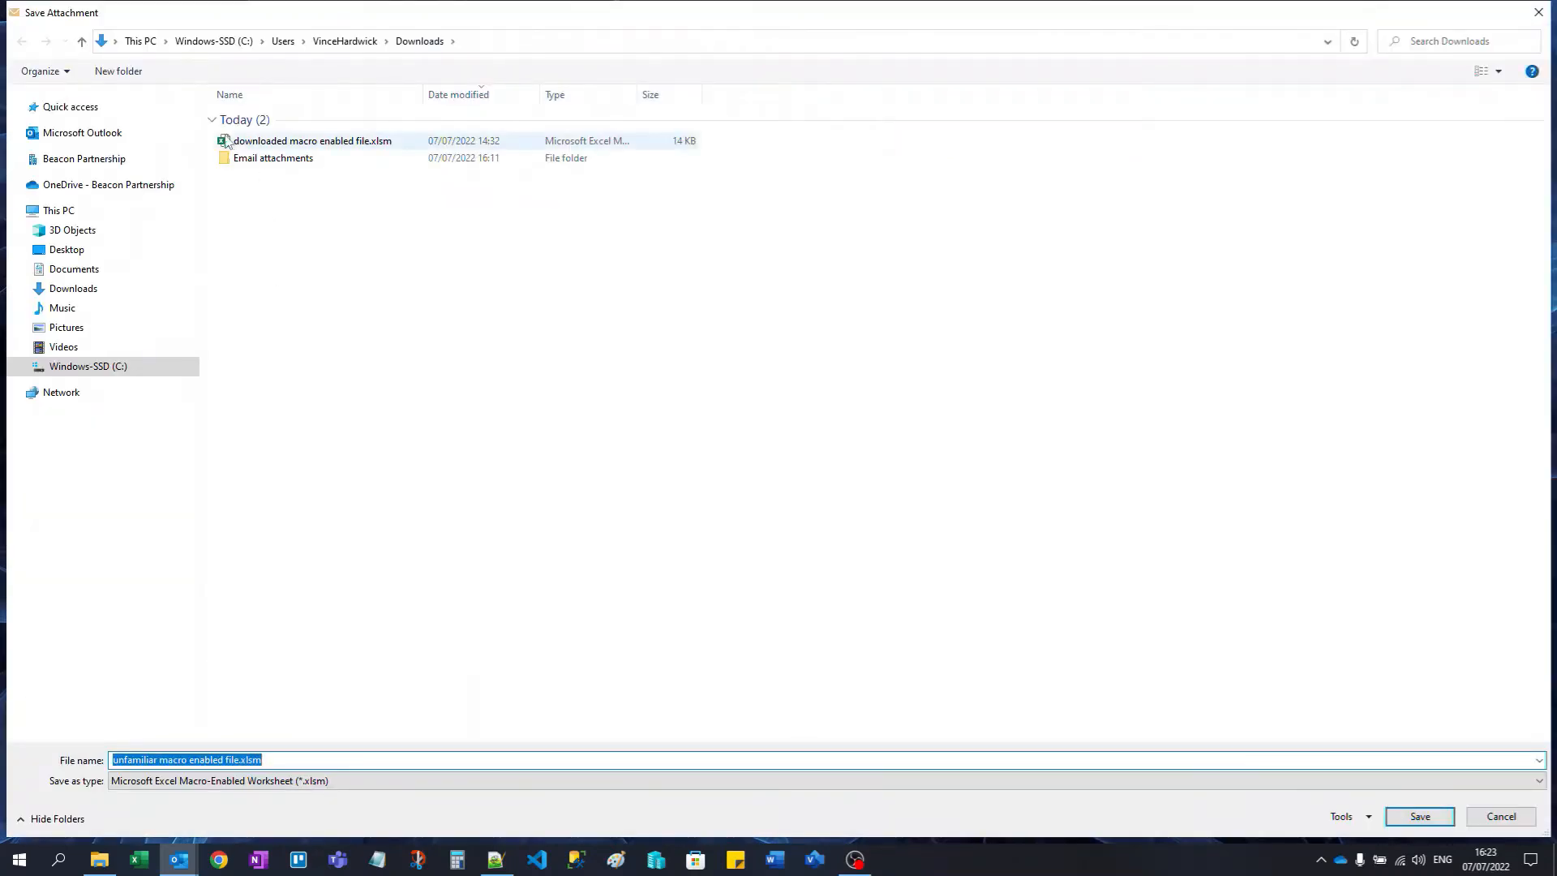
{"action": "left_click", "coordinate": [258, 161]}
{"action": "double_click", "coordinate": [258, 161]}
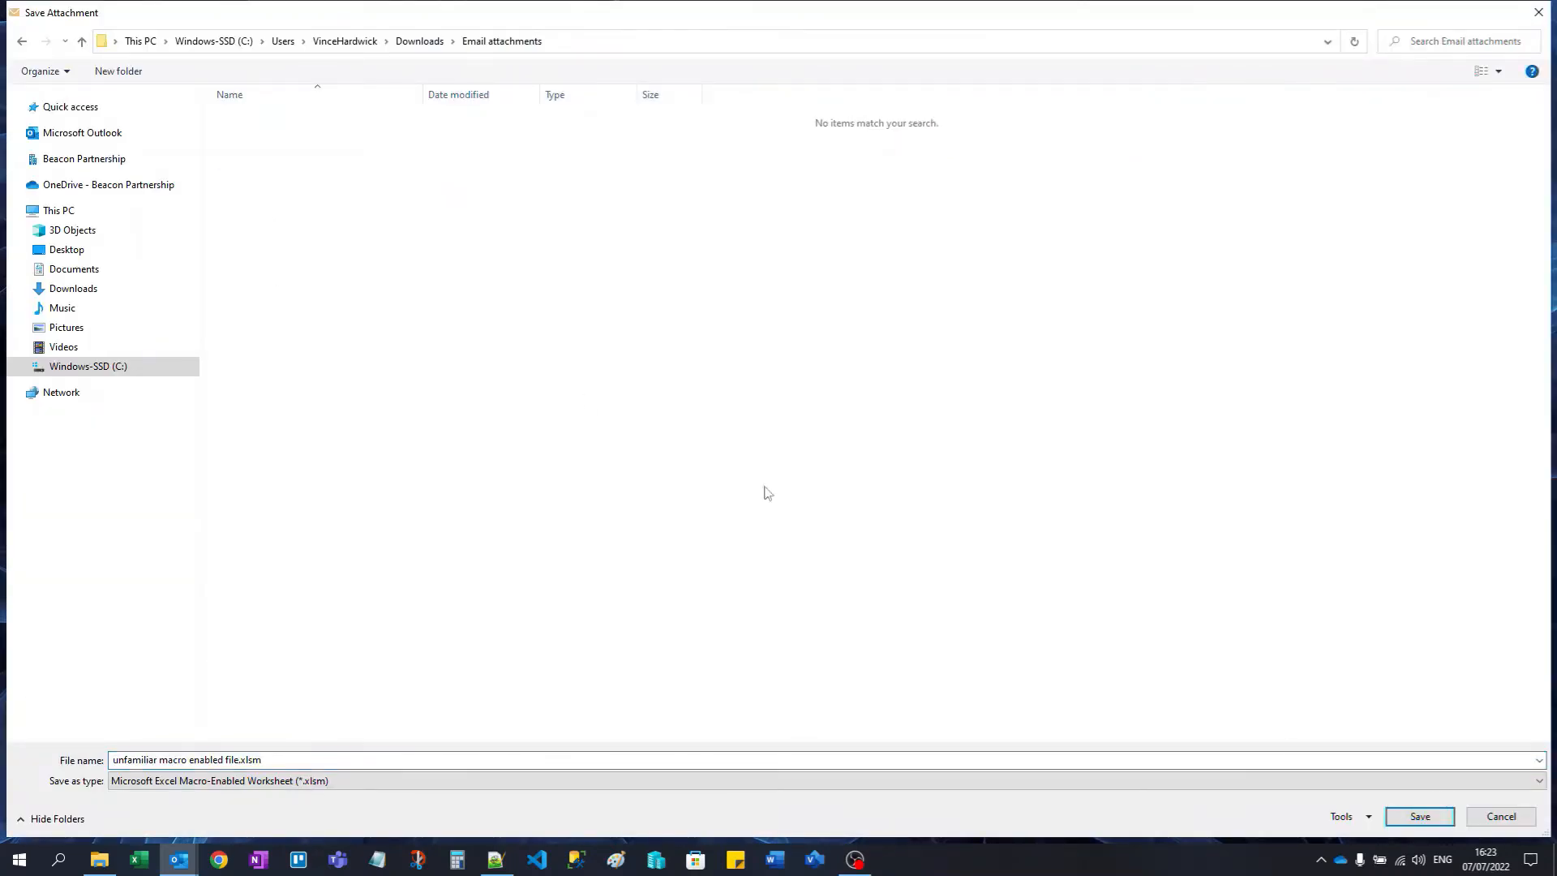
{"action": "left_click", "coordinate": [1420, 816]}
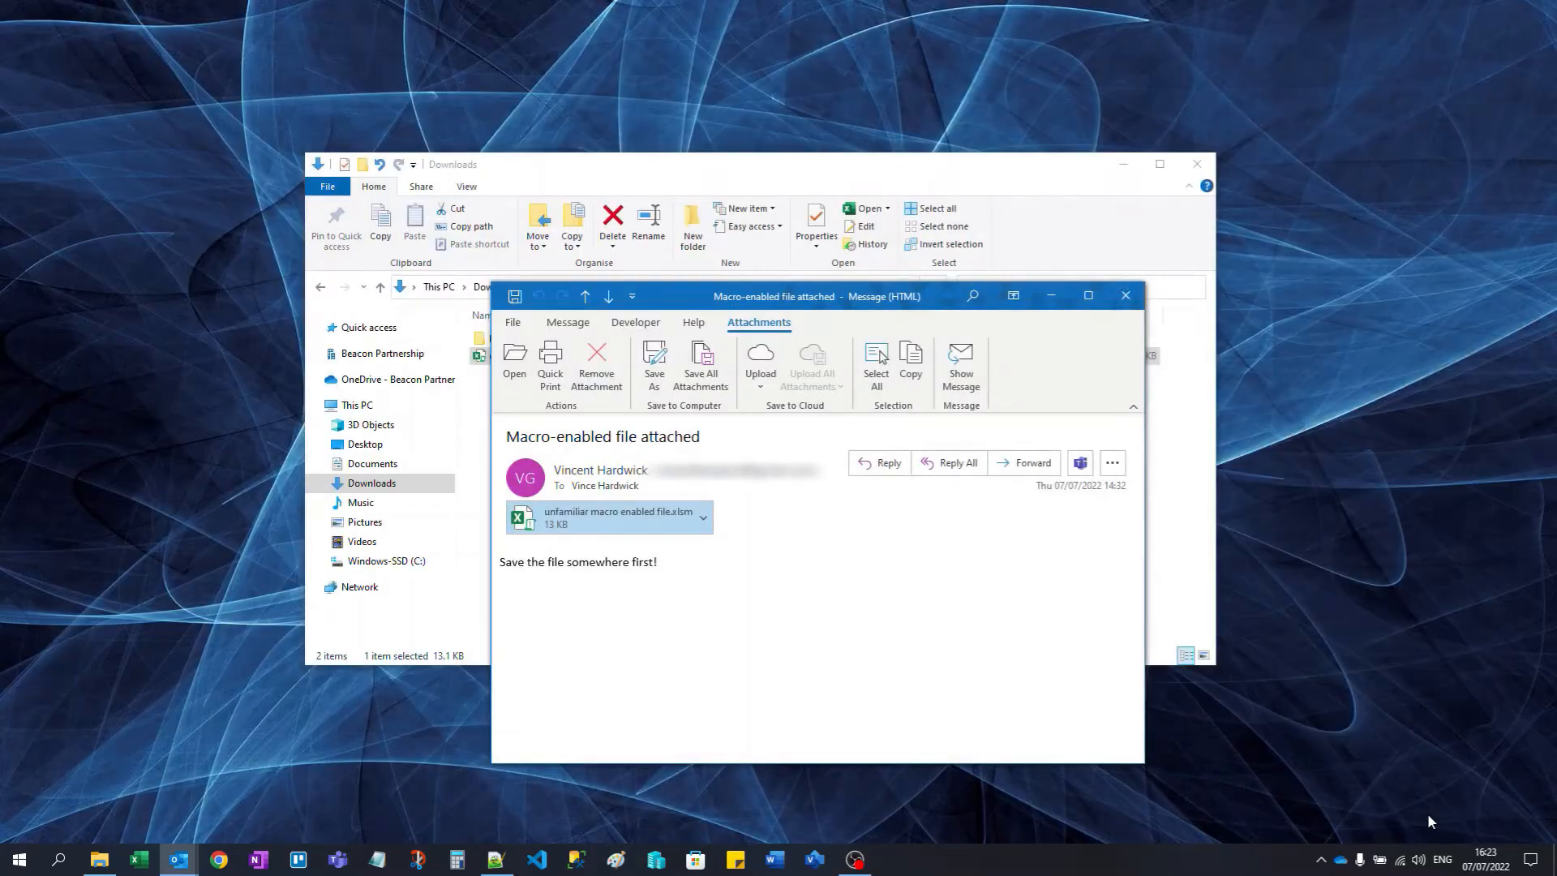
Step: Switch to File Explorer and unblock unfamiliar macro enabled file.xlsm in the Email attachments folder through its file properties
{"action": "left_click", "coordinate": [97, 866]}
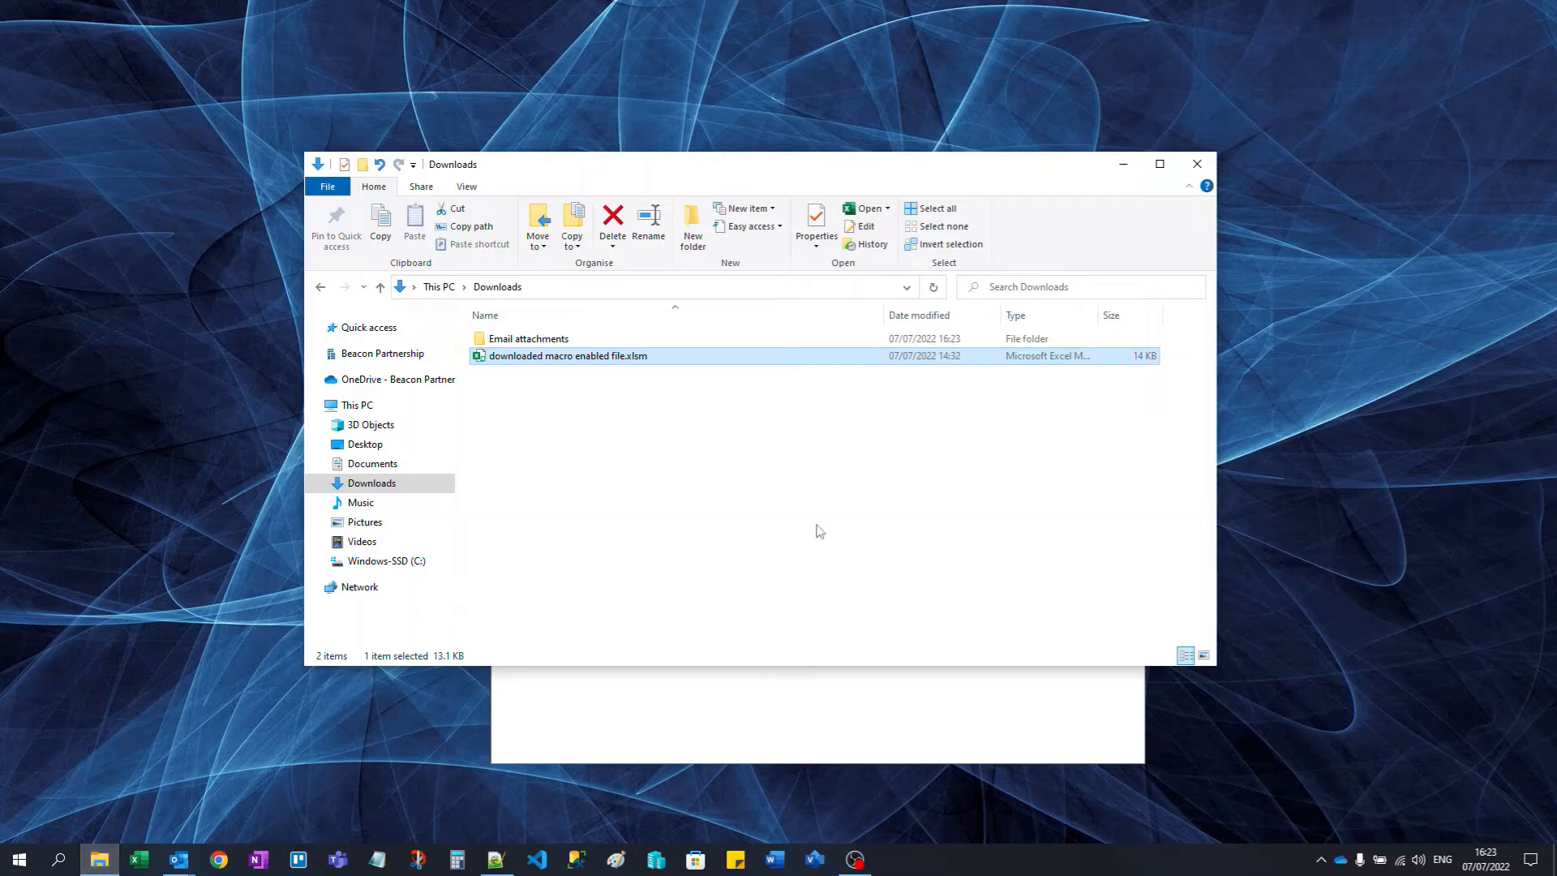
{"action": "double_click", "coordinate": [535, 339]}
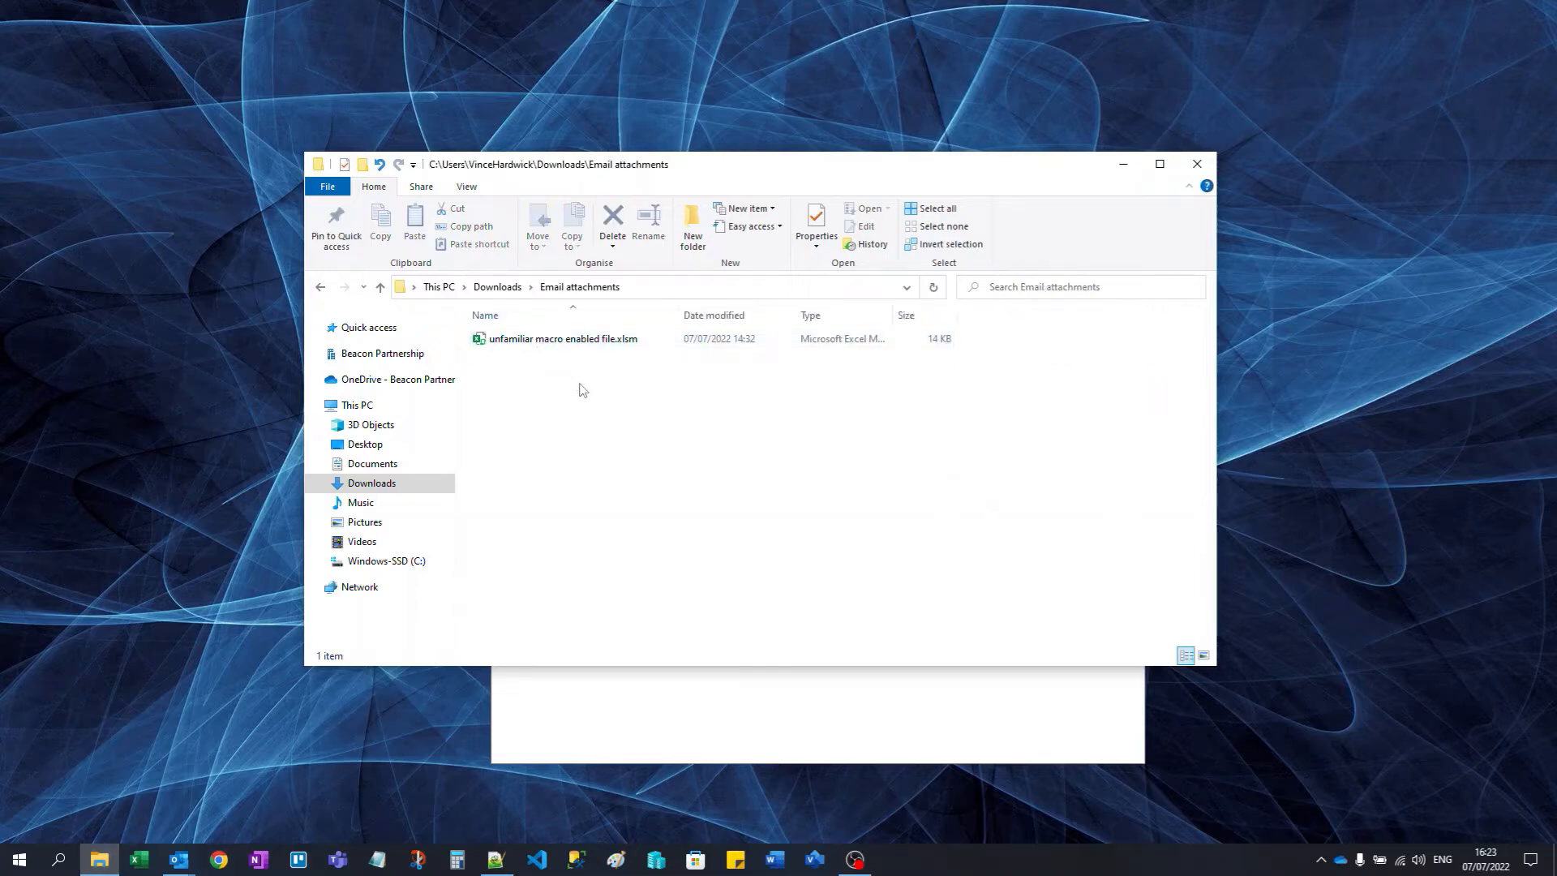
{"action": "right_click", "coordinate": [536, 343]}
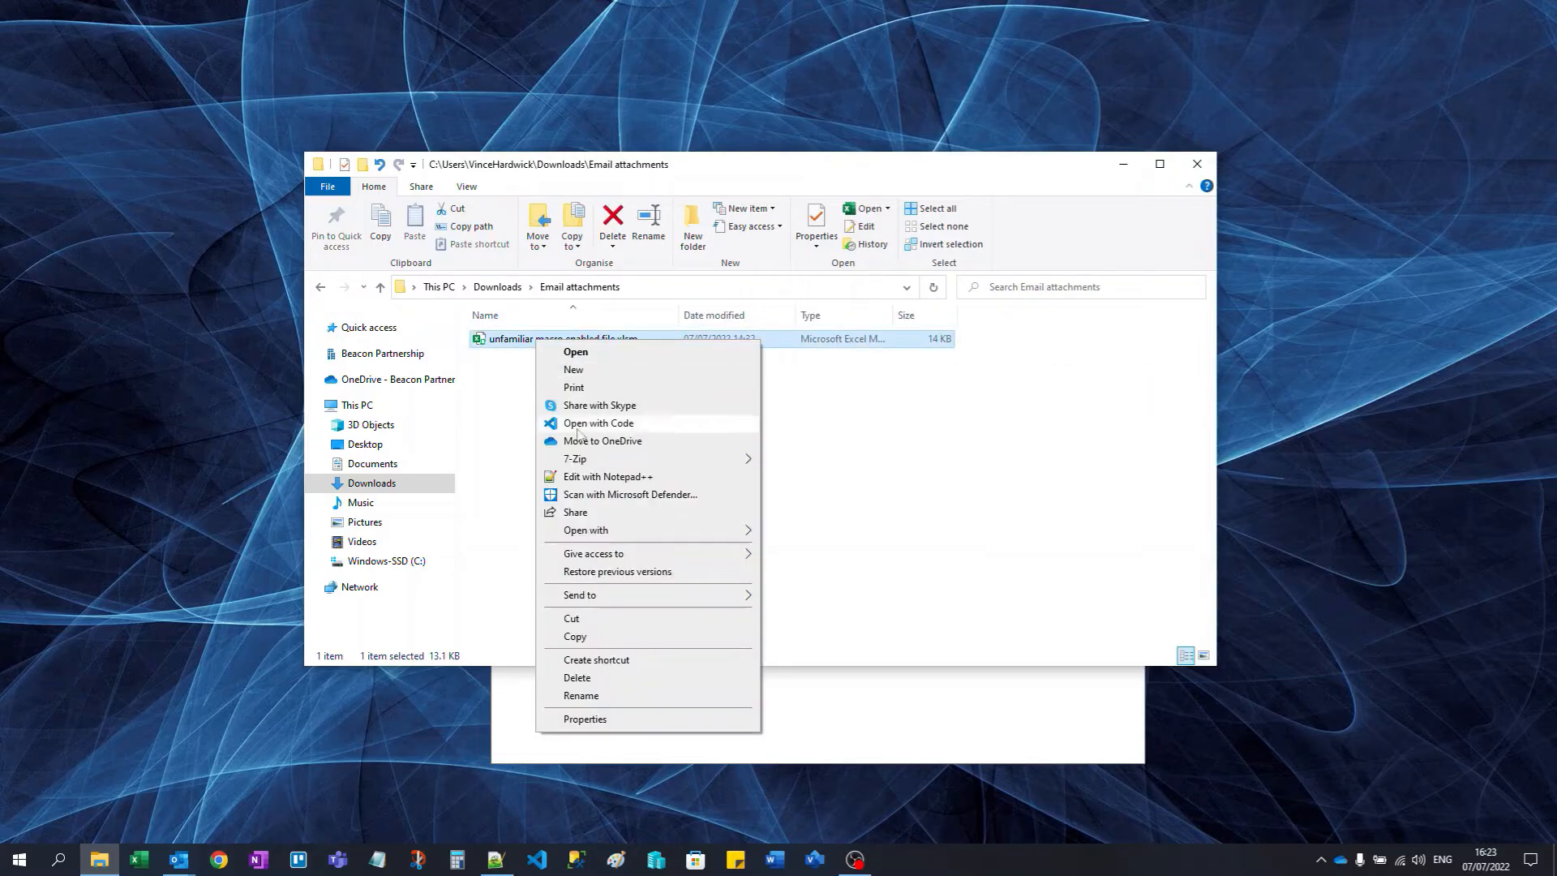
{"action": "left_click", "coordinate": [586, 720]}
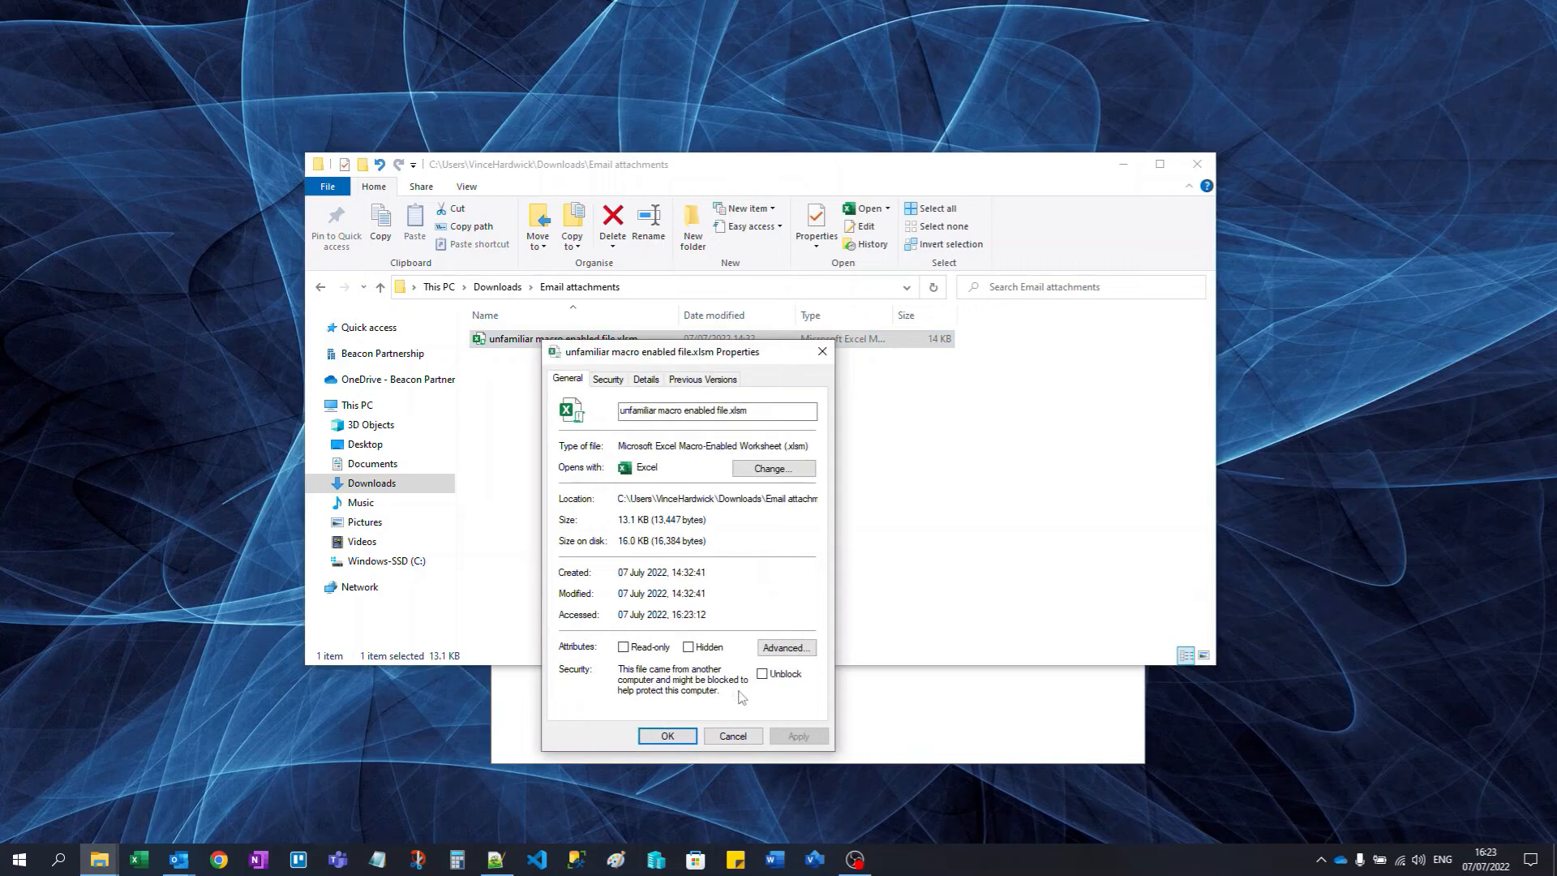
{"action": "left_click", "coordinate": [762, 674]}
{"action": "left_click", "coordinate": [793, 737]}
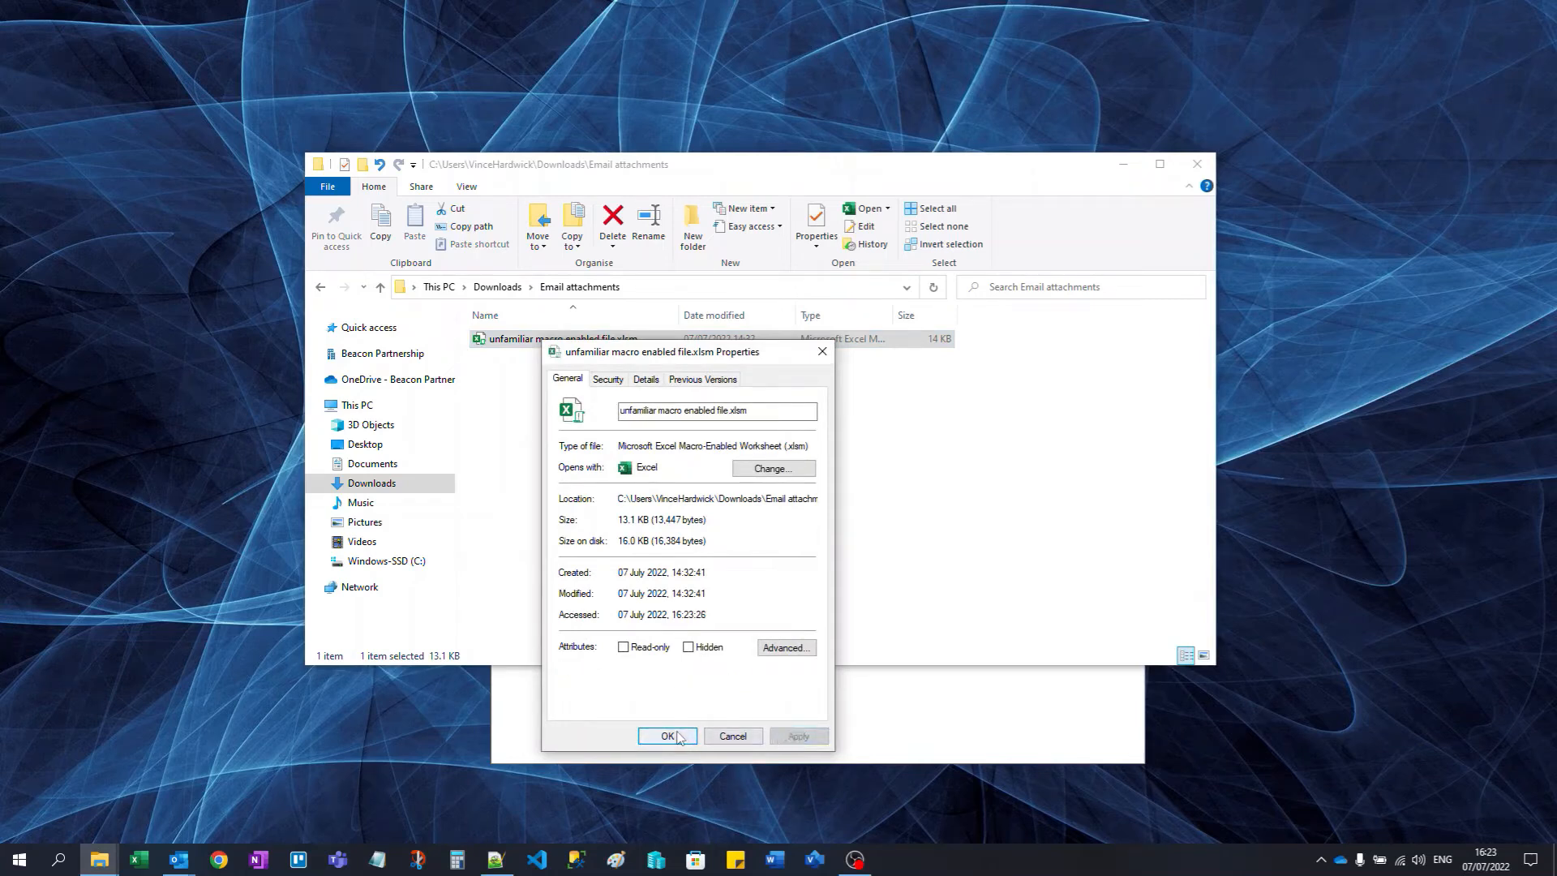
{"action": "left_click", "coordinate": [667, 736]}
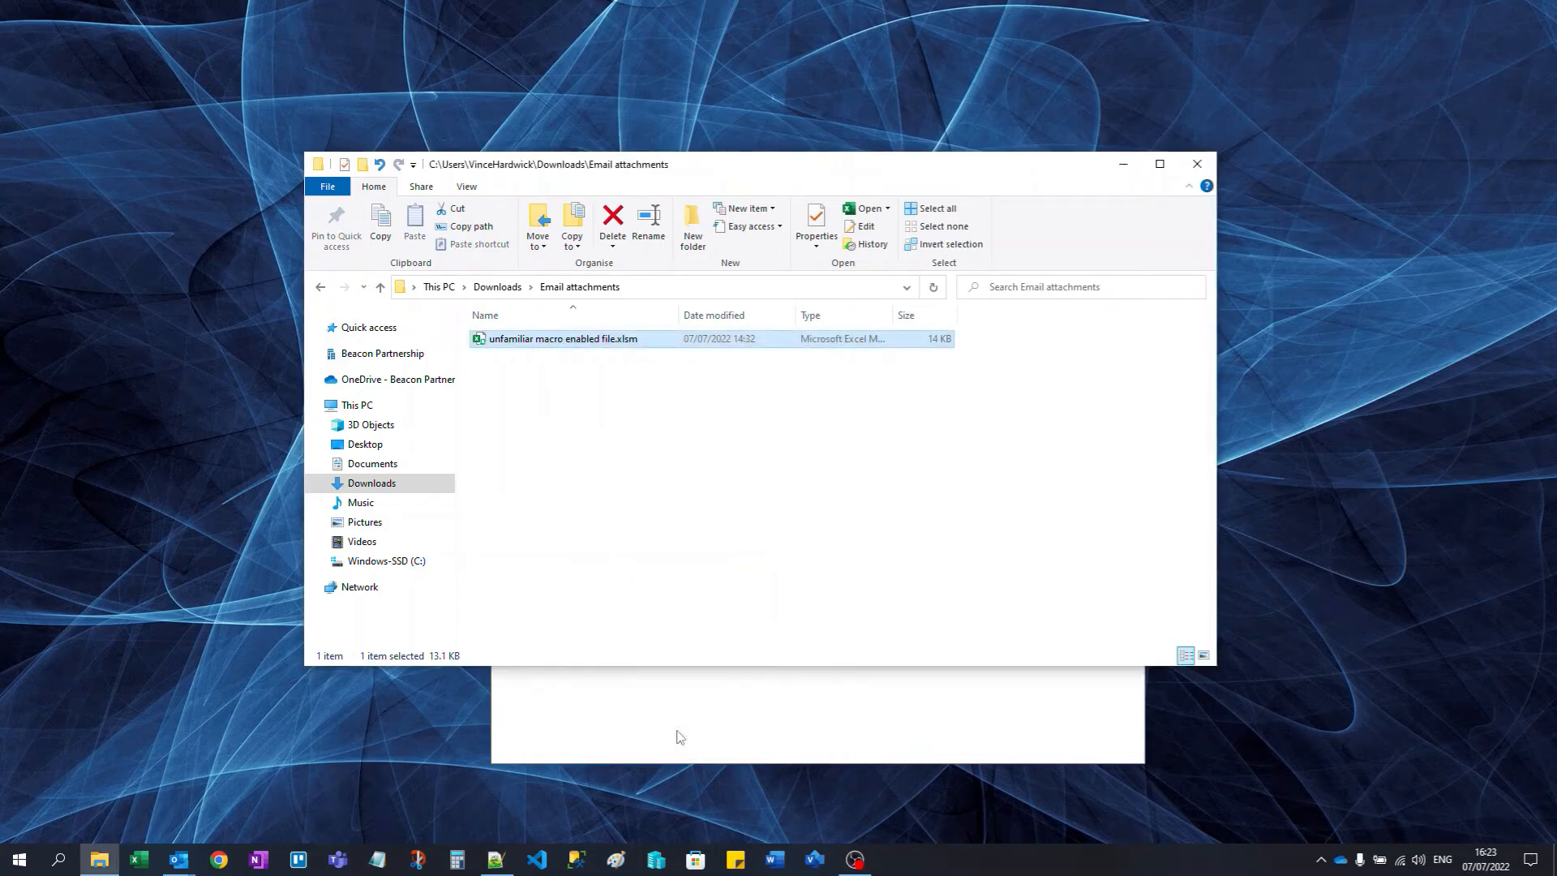
Step: Open the unblocked unfamiliar macro enabled file.xlsm, and close the workbook, the File Explorer window and the email message
{"action": "double_click", "coordinate": [541, 340]}
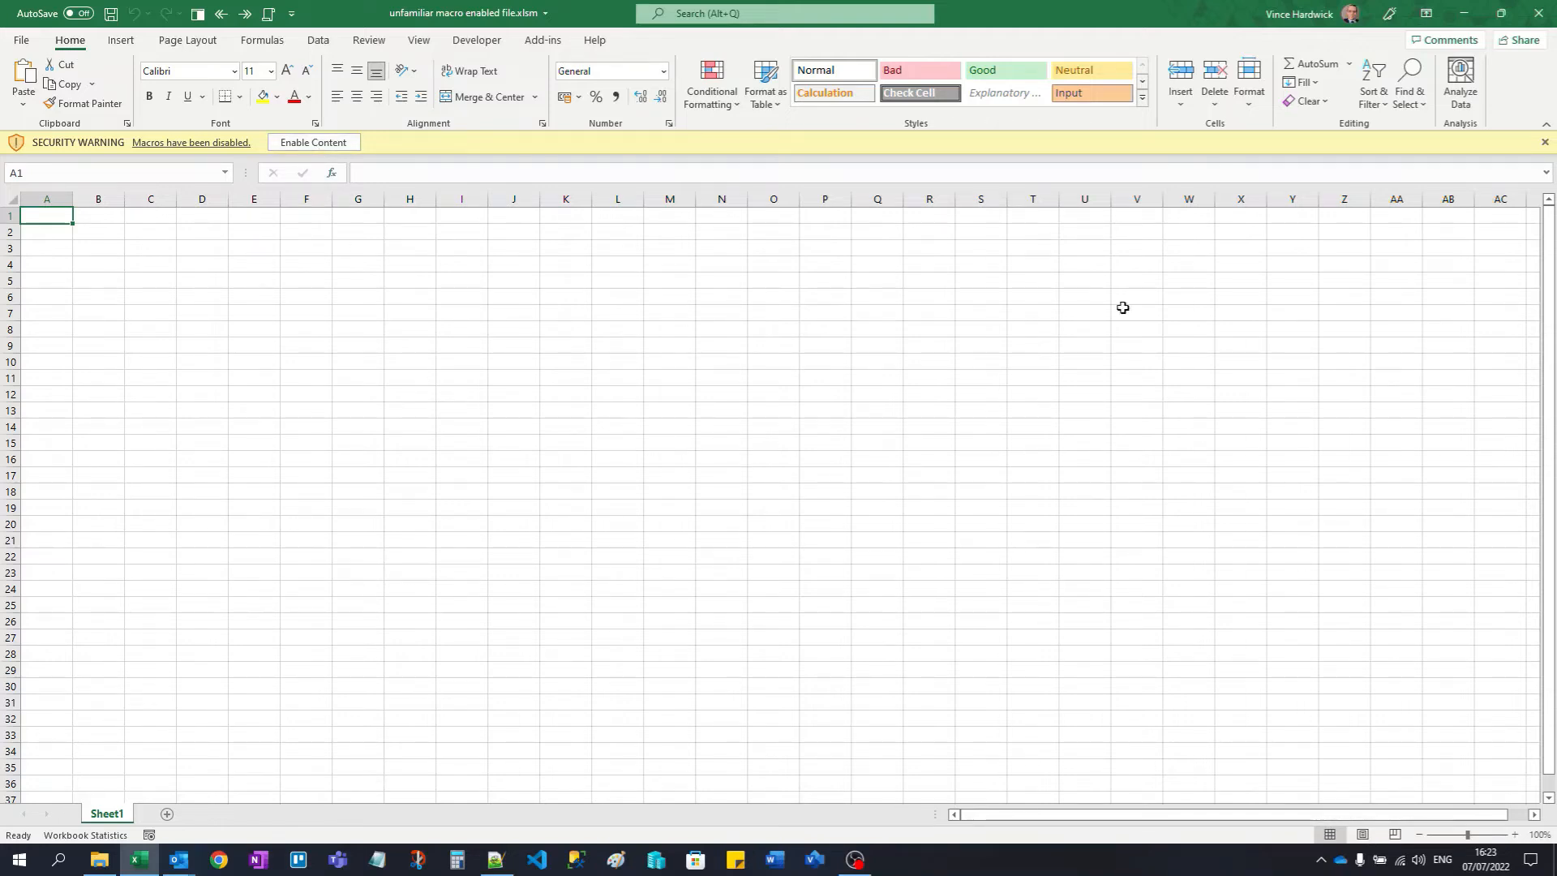
{"action": "left_click", "coordinate": [1547, 8]}
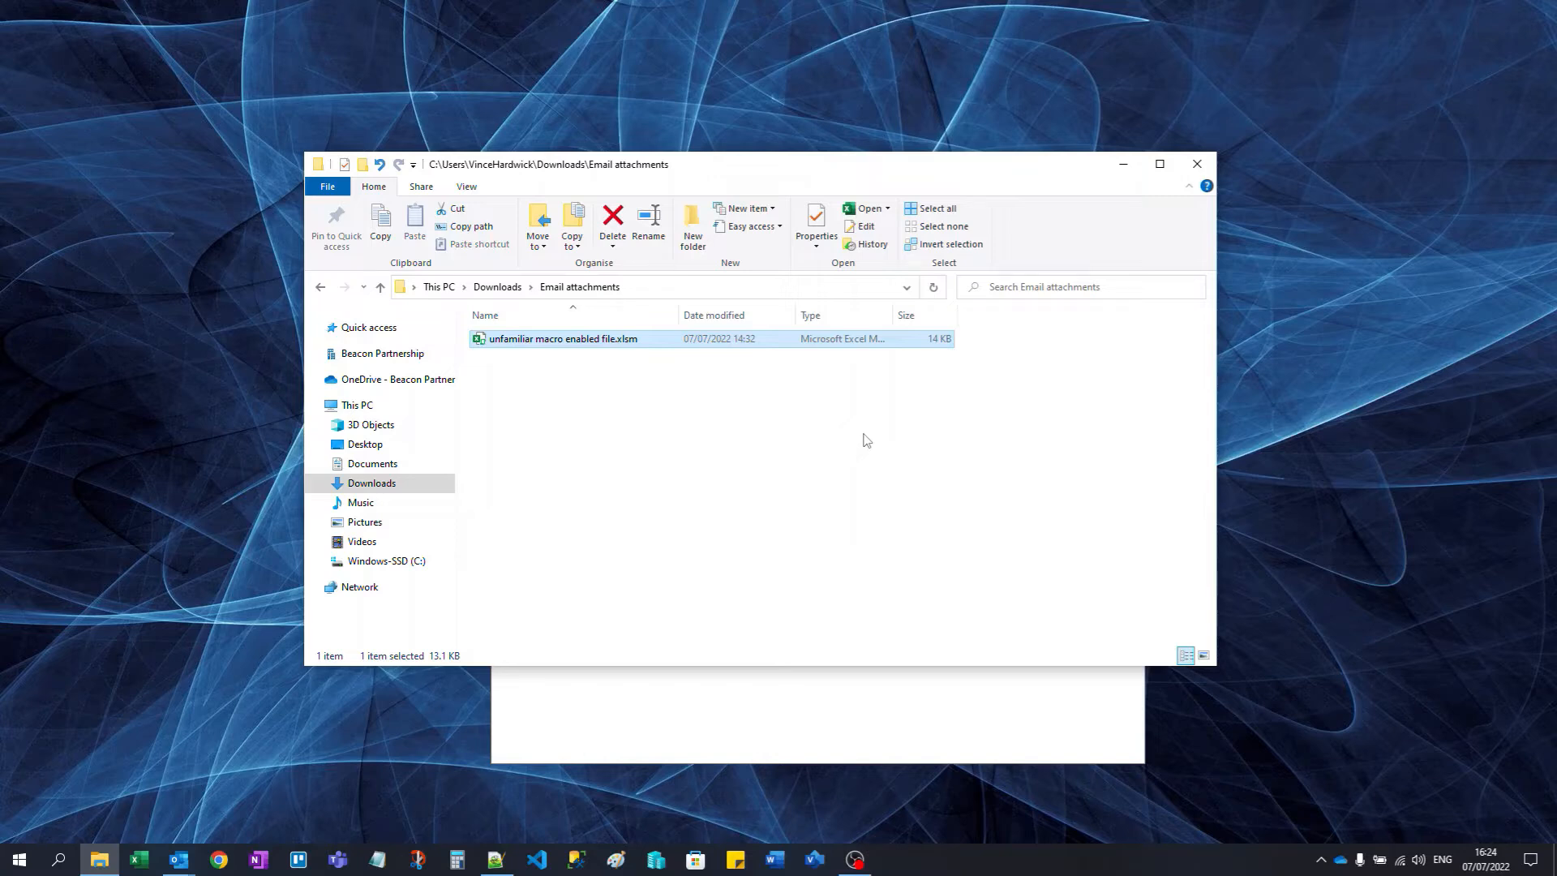
{"action": "left_click", "coordinate": [1199, 165]}
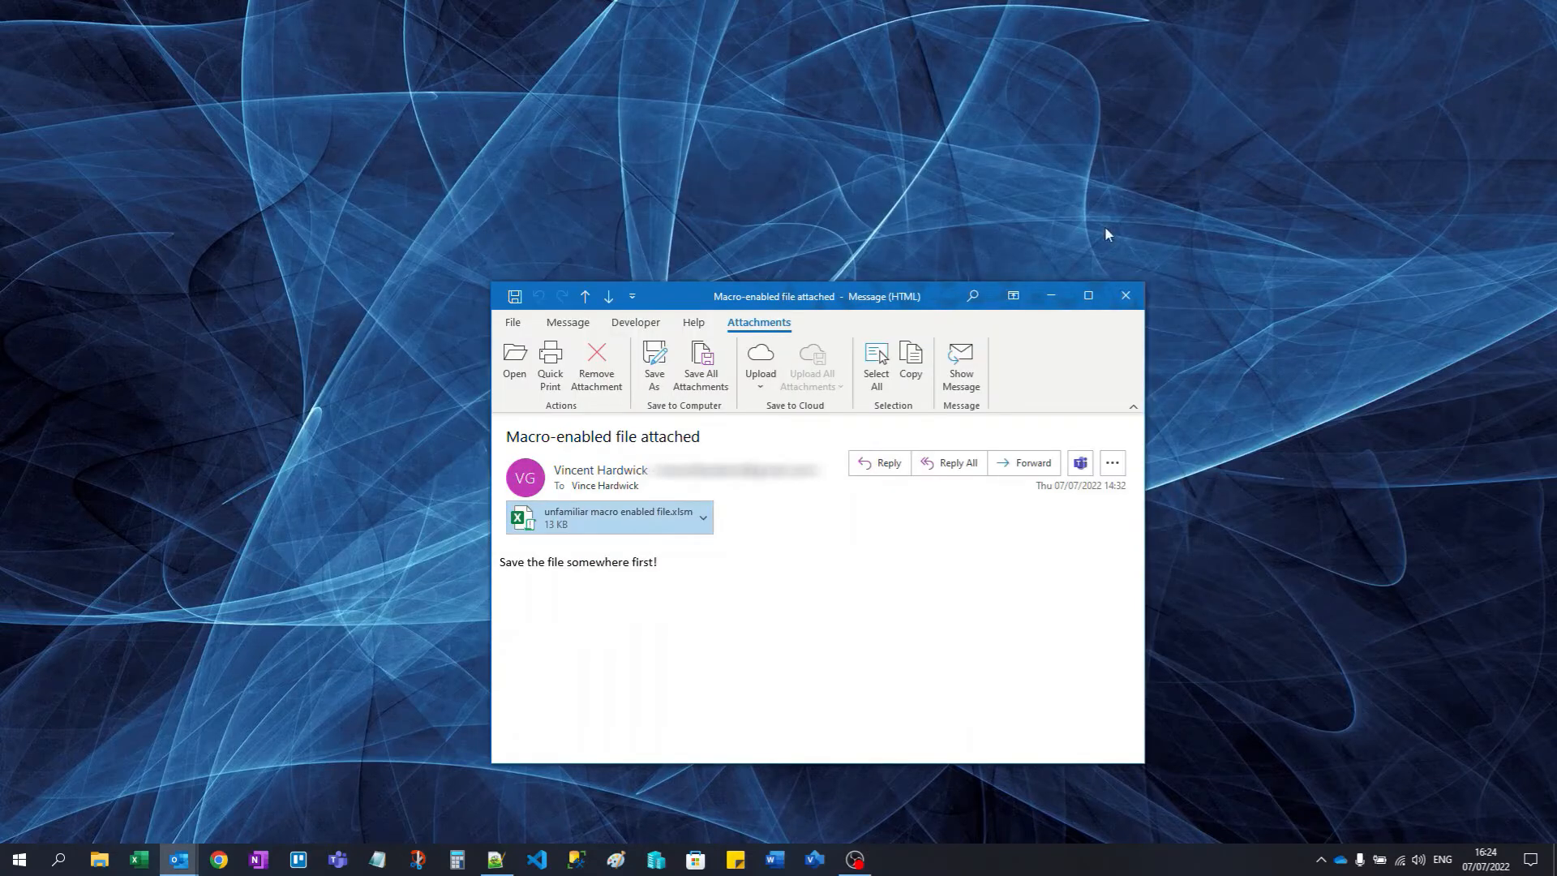
{"action": "left_click", "coordinate": [1118, 294]}
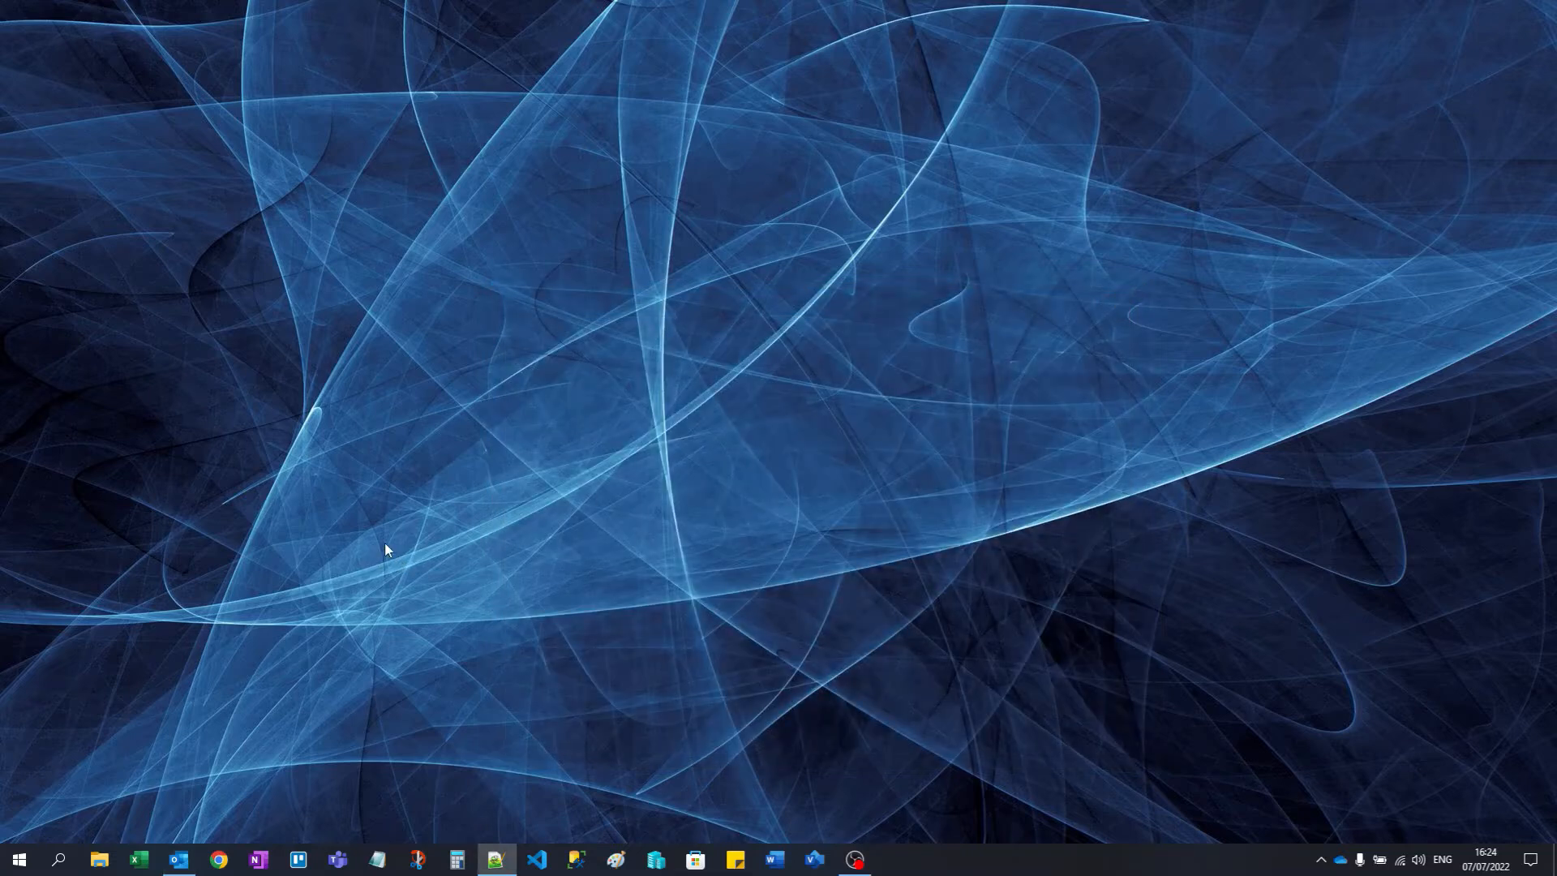
Step: Start Excel with a blank workbook and open the Trusted Locations settings in the Trust Center
{"action": "left_click", "coordinate": [139, 861]}
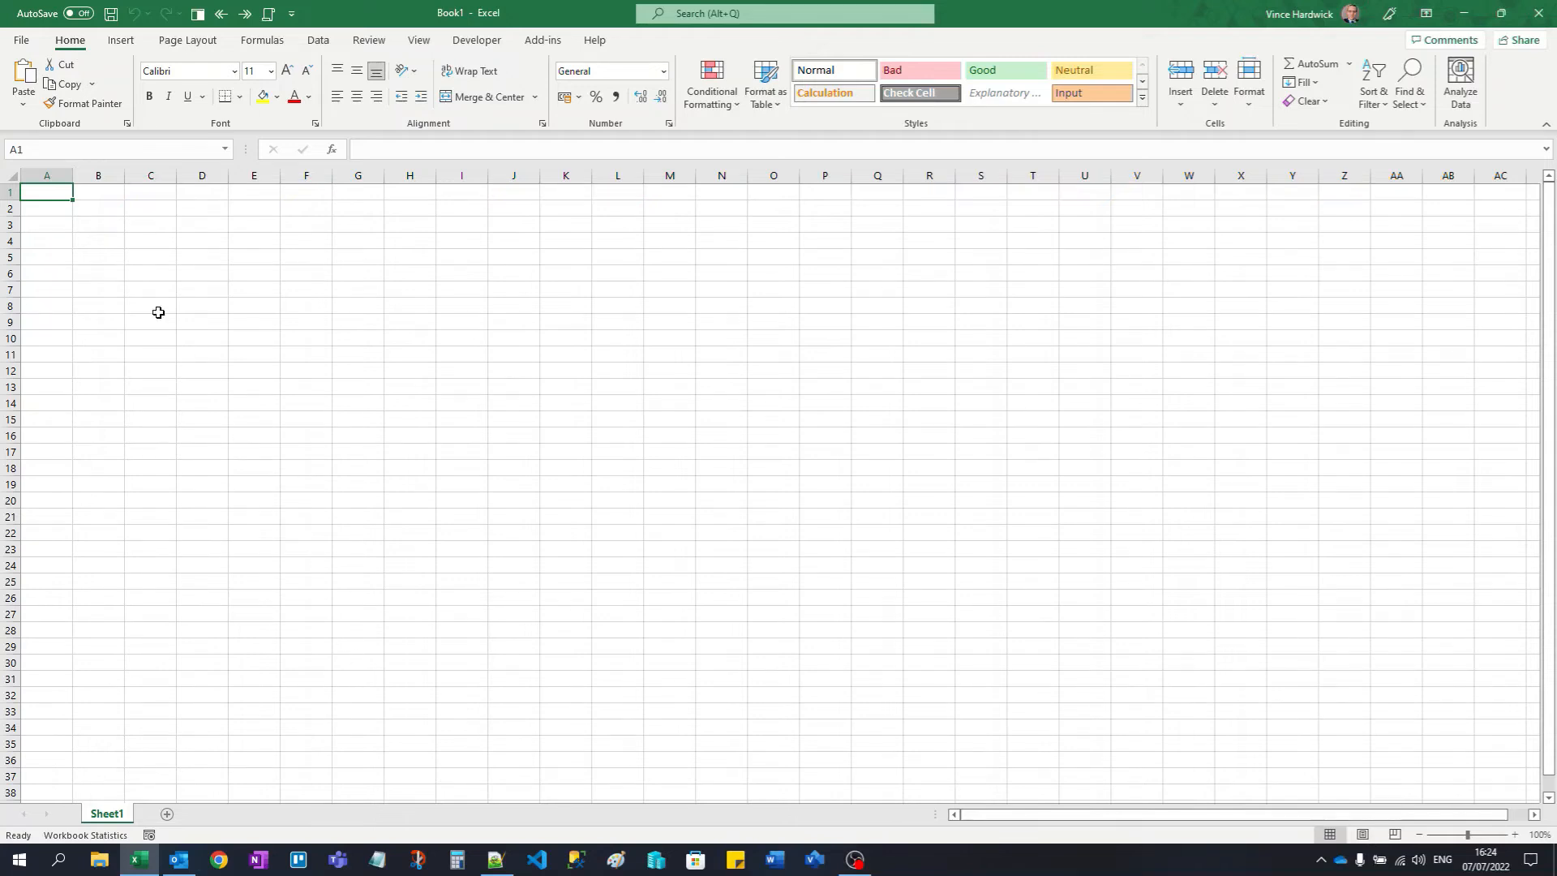
{"action": "left_click", "coordinate": [22, 41]}
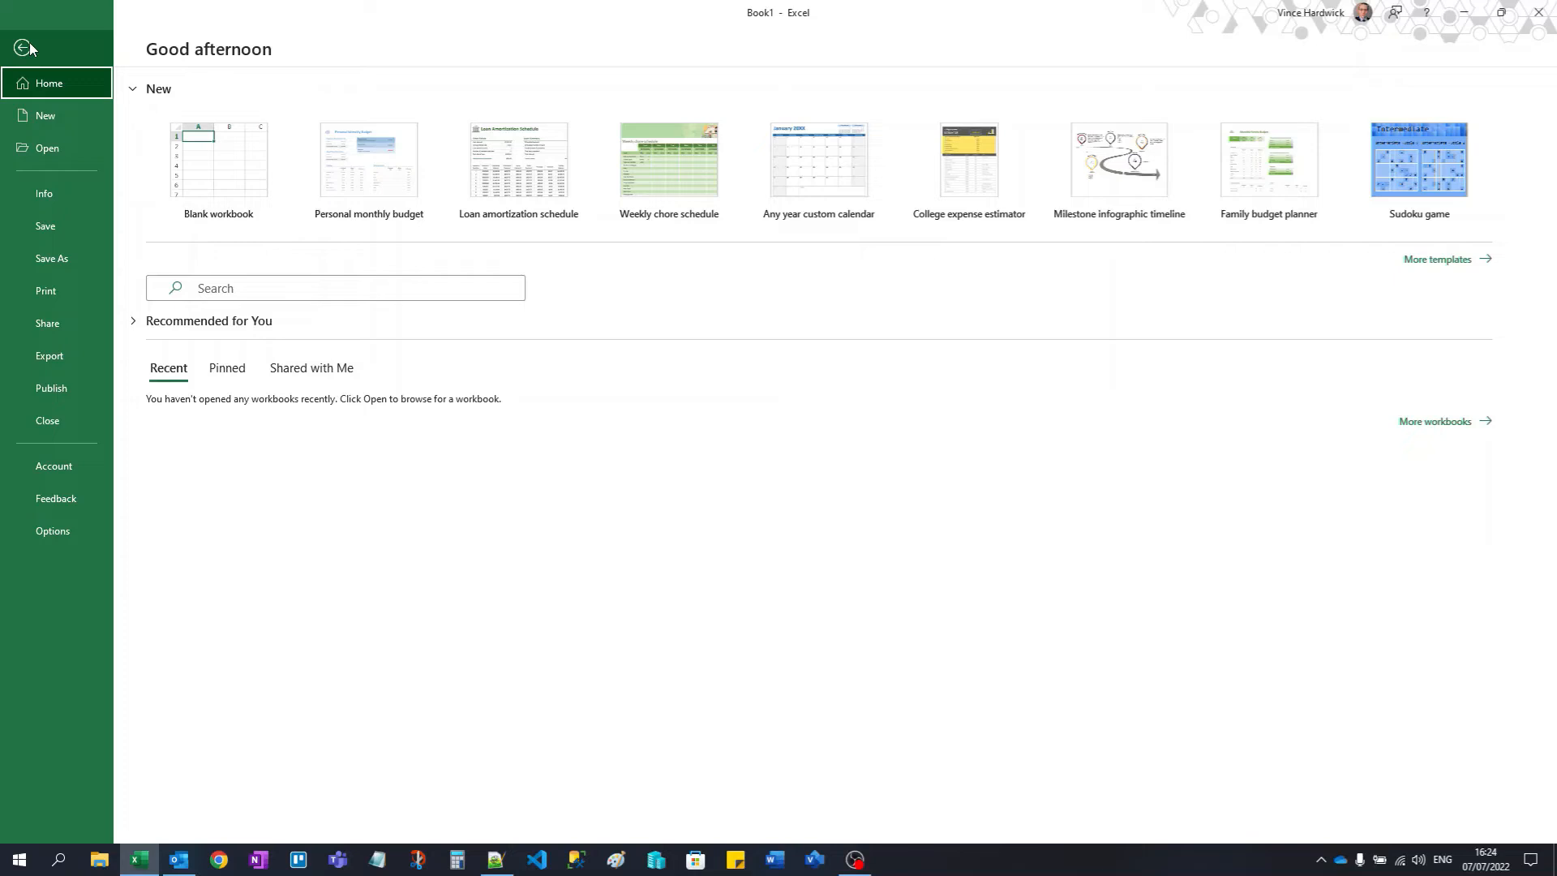
{"action": "left_click", "coordinate": [44, 538]}
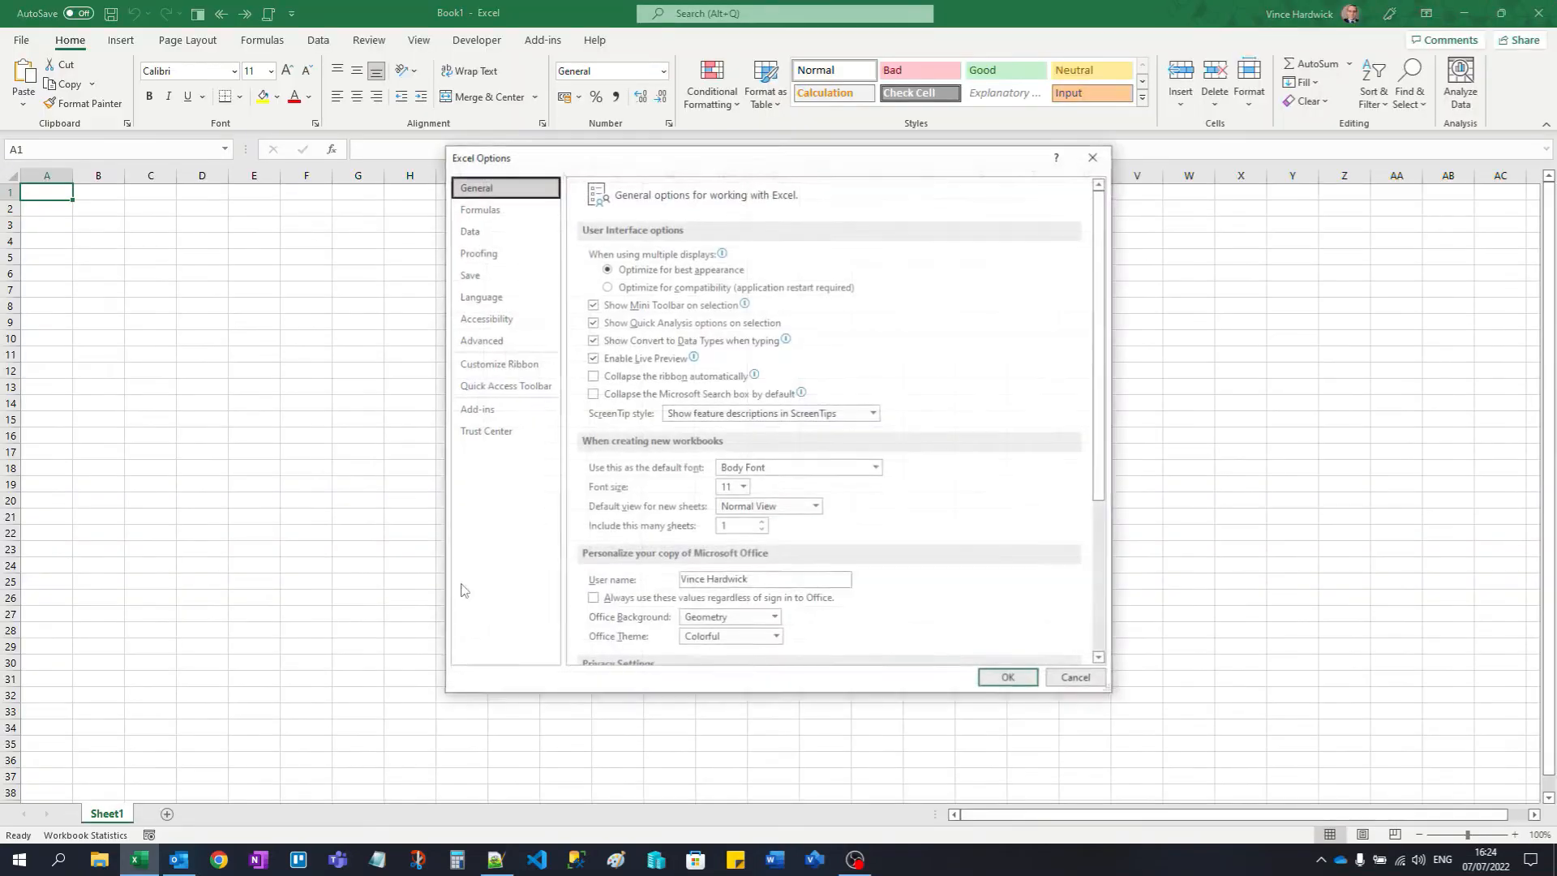
{"action": "left_click", "coordinate": [502, 432]}
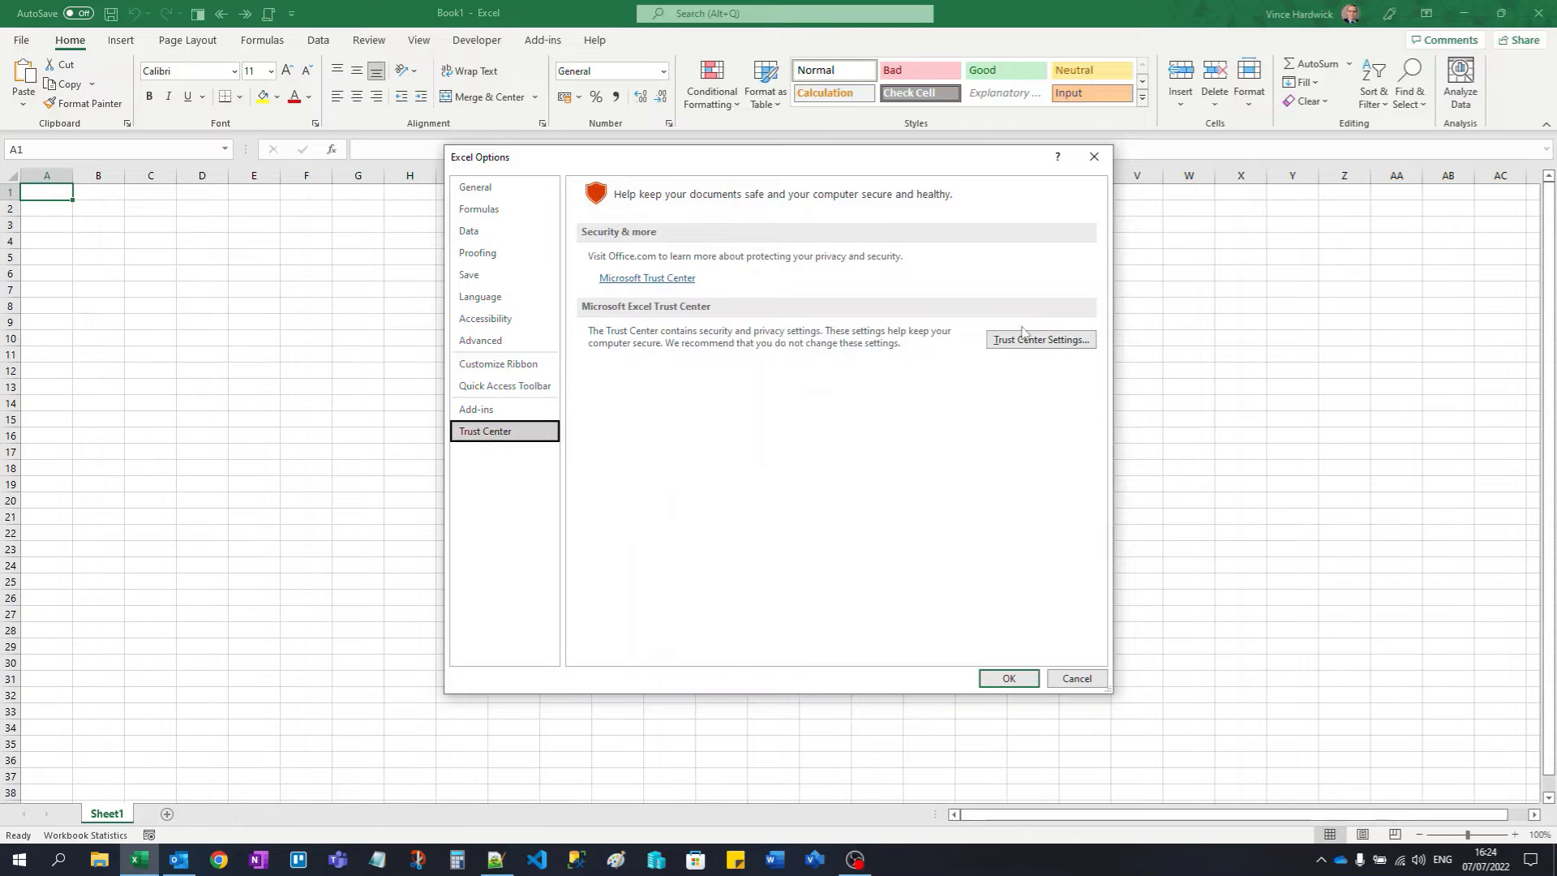
{"action": "left_click", "coordinate": [1043, 341]}
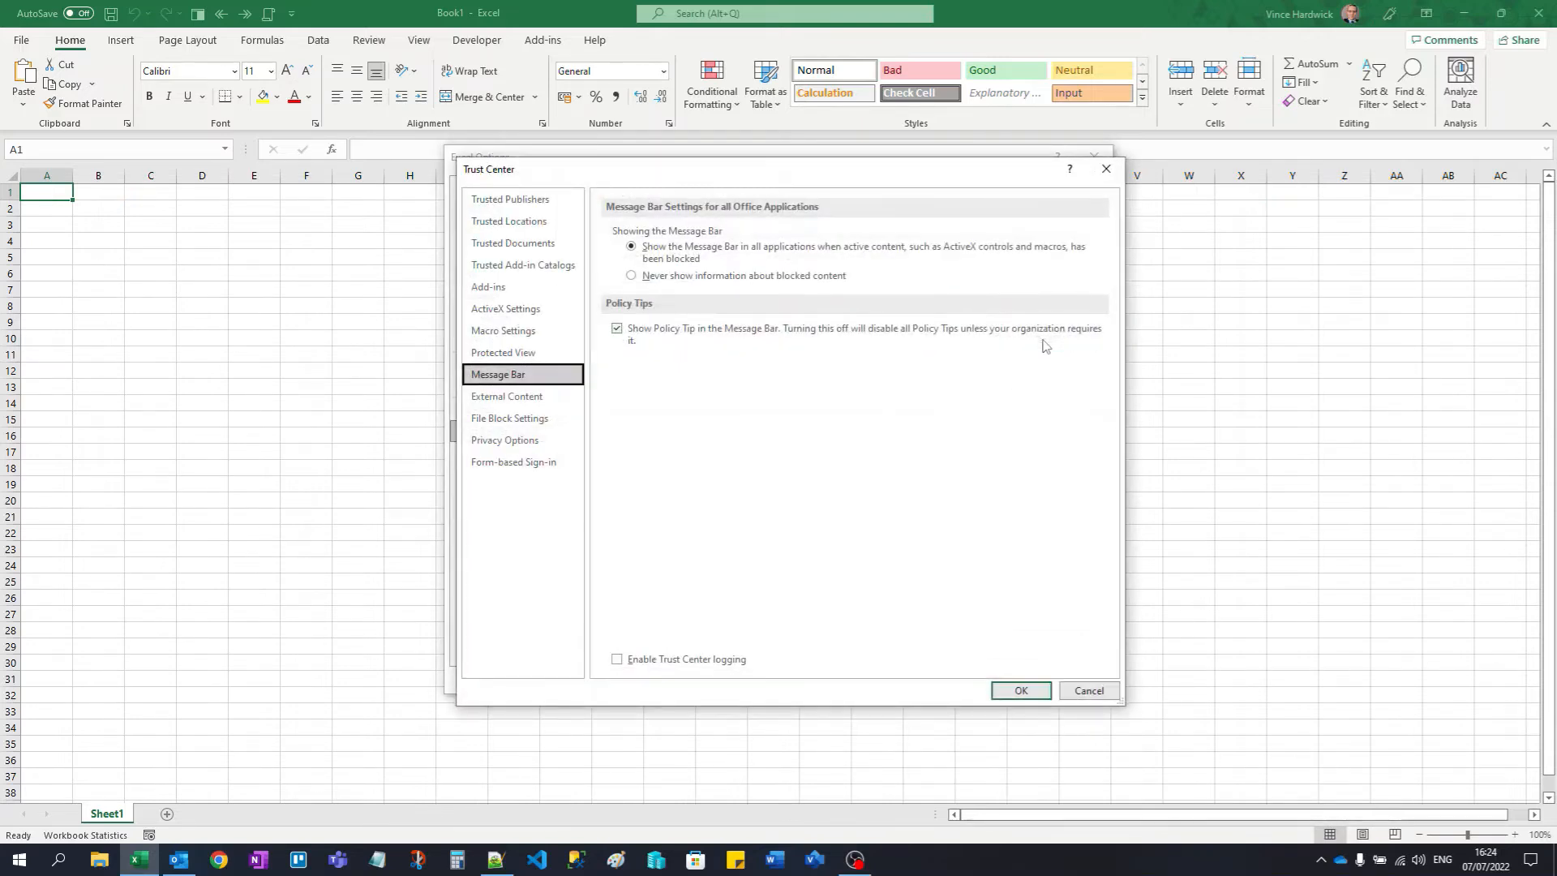
{"action": "left_click", "coordinate": [513, 229]}
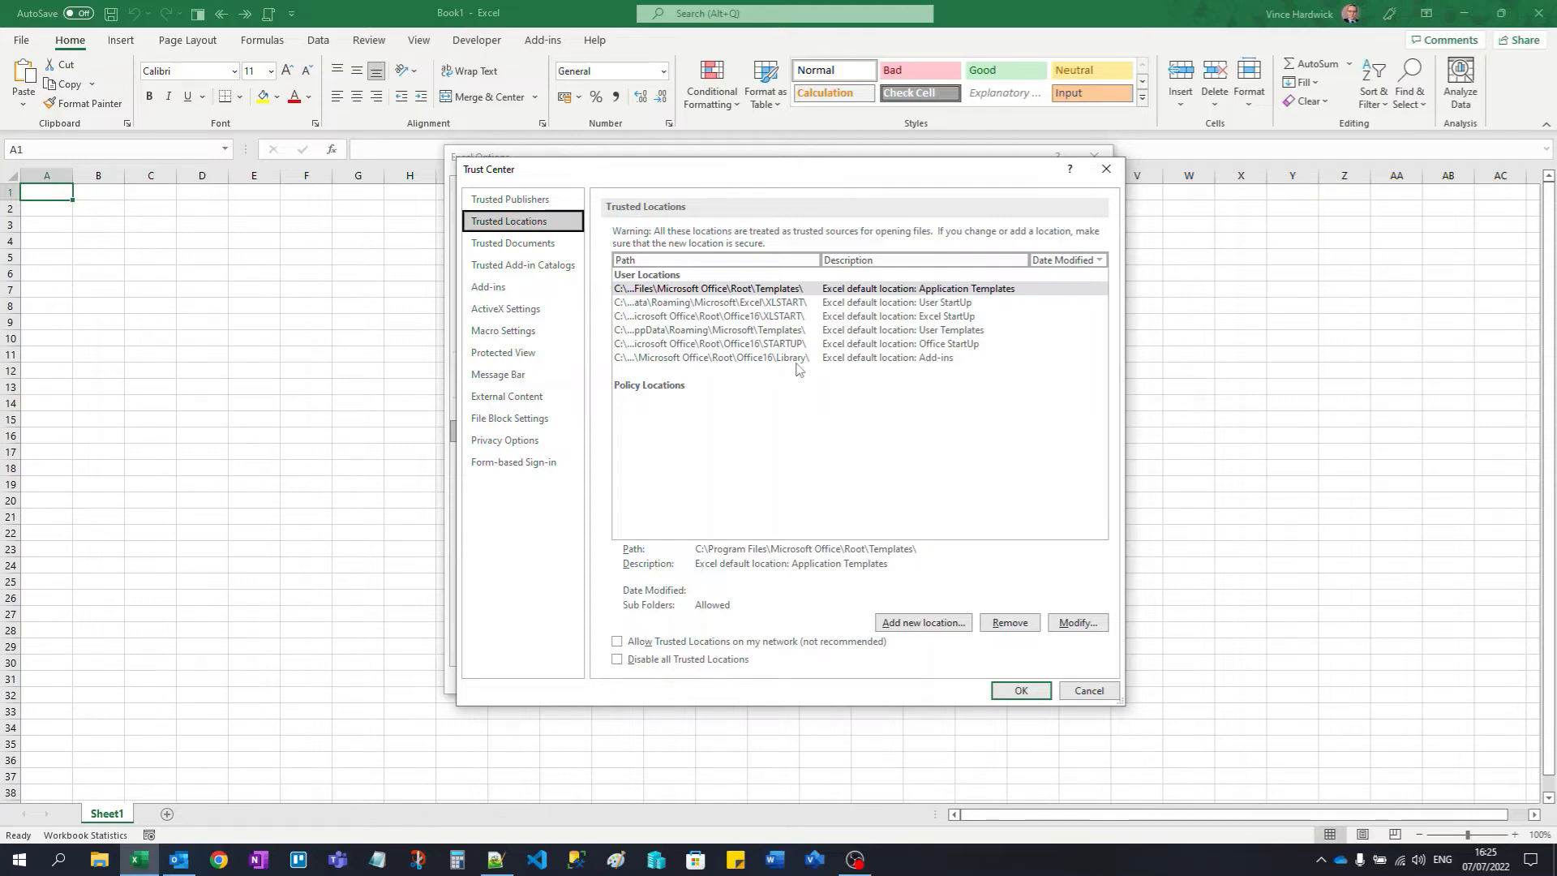
Step: Examine the path and description of the default trusted locations, from Application Templates through Office StartUp
{"action": "left_click", "coordinate": [725, 290]}
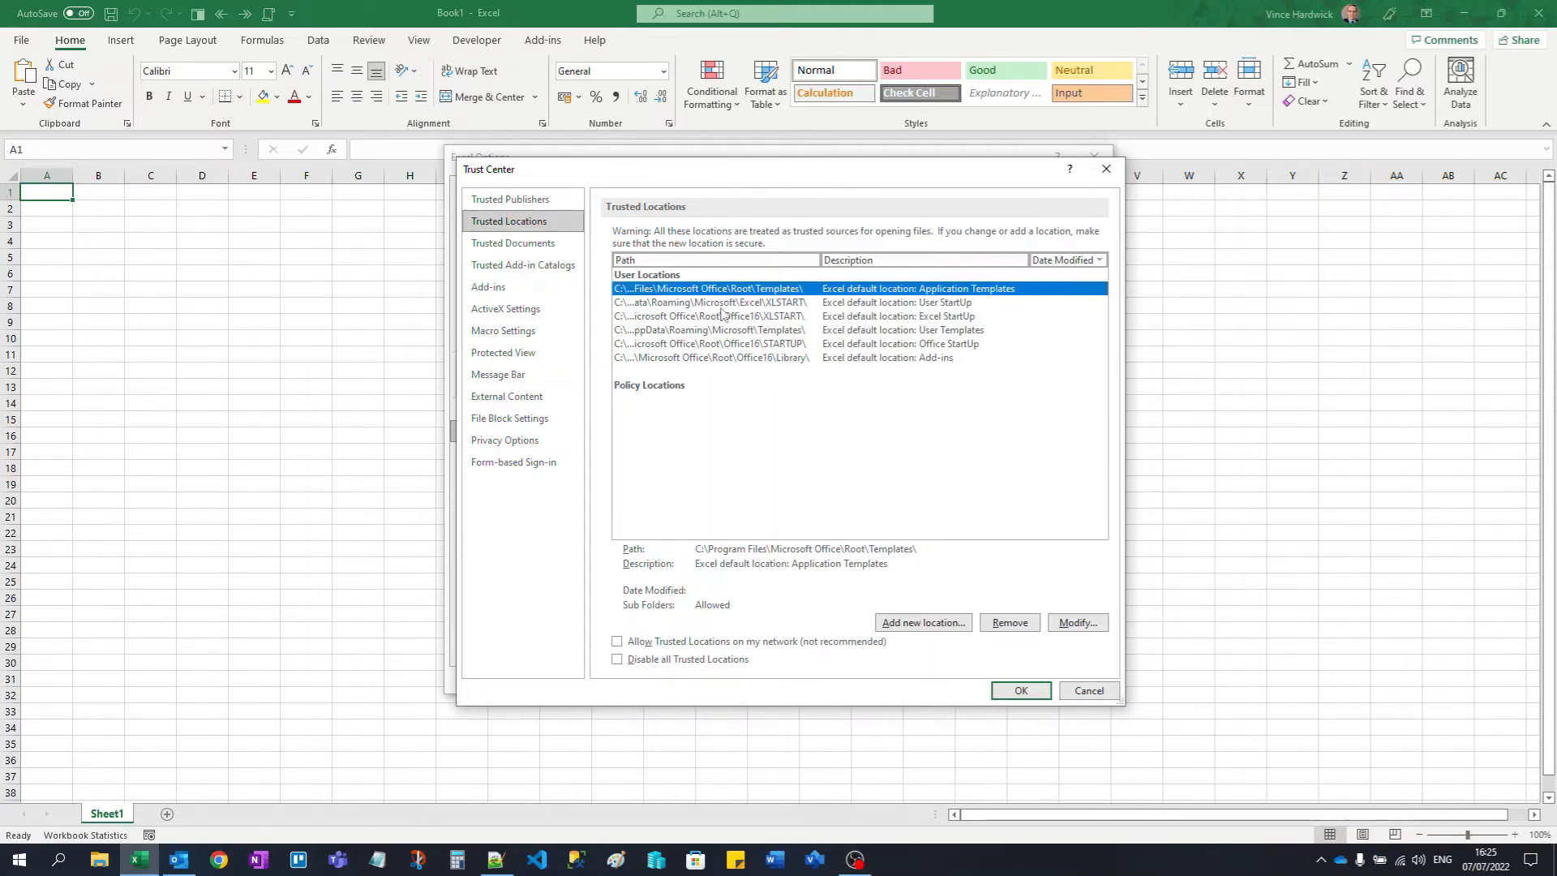
{"action": "left_click", "coordinate": [725, 303]}
{"action": "left_click", "coordinate": [727, 316]}
{"action": "left_click", "coordinate": [733, 330]}
{"action": "left_click", "coordinate": [738, 344]}
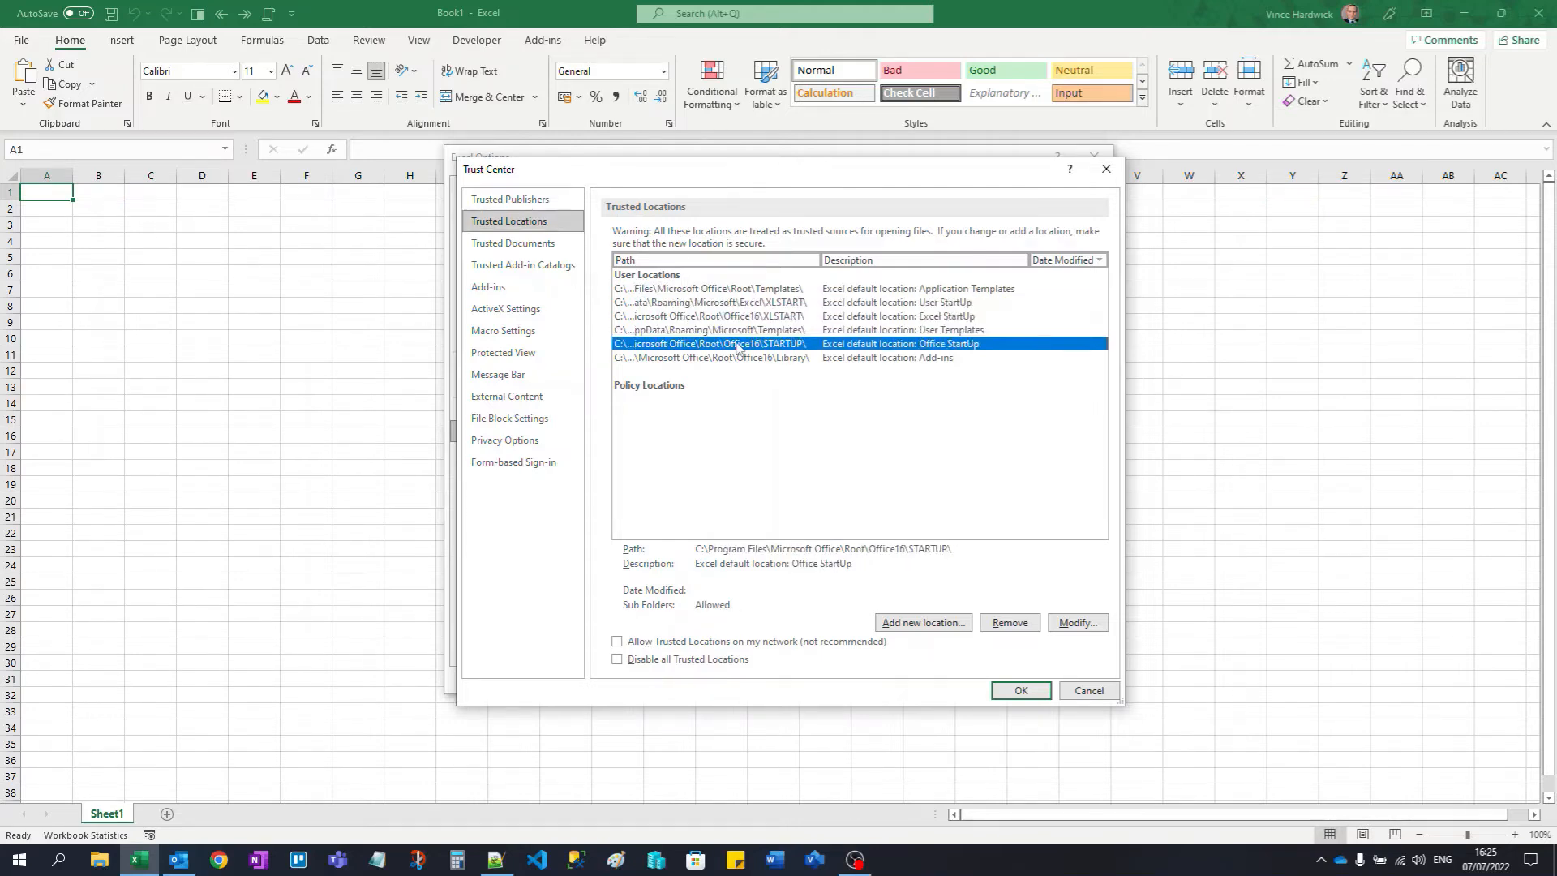
Step: Examine the path and description of the default trusted locations for Add-ins, Application Templates and User StartUp
{"action": "left_click", "coordinate": [739, 359]}
{"action": "left_click", "coordinate": [725, 290]}
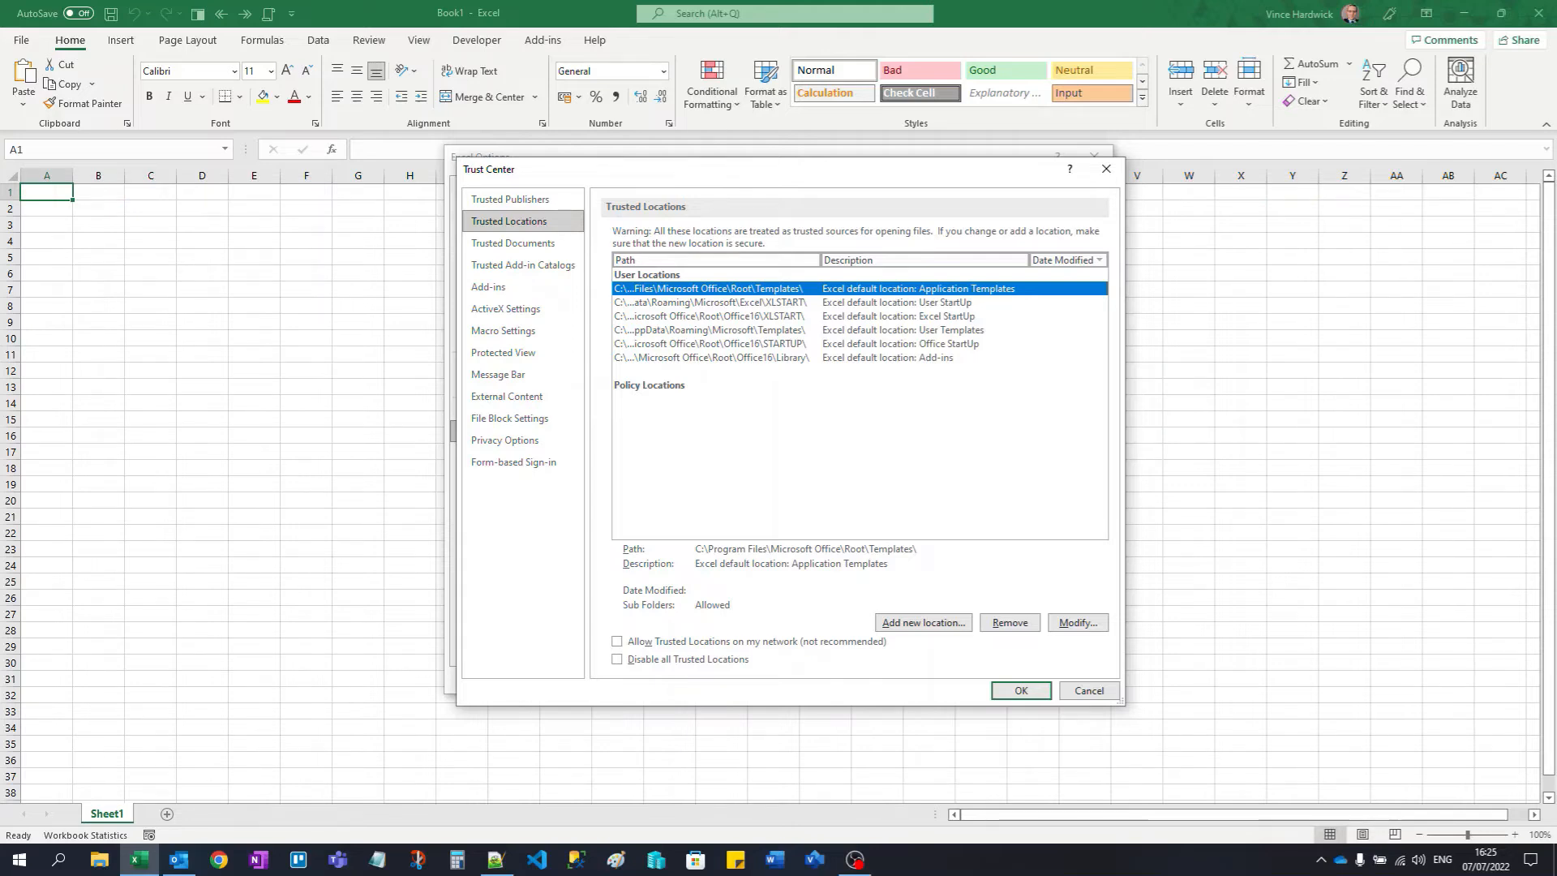
{"action": "left_click", "coordinate": [759, 303]}
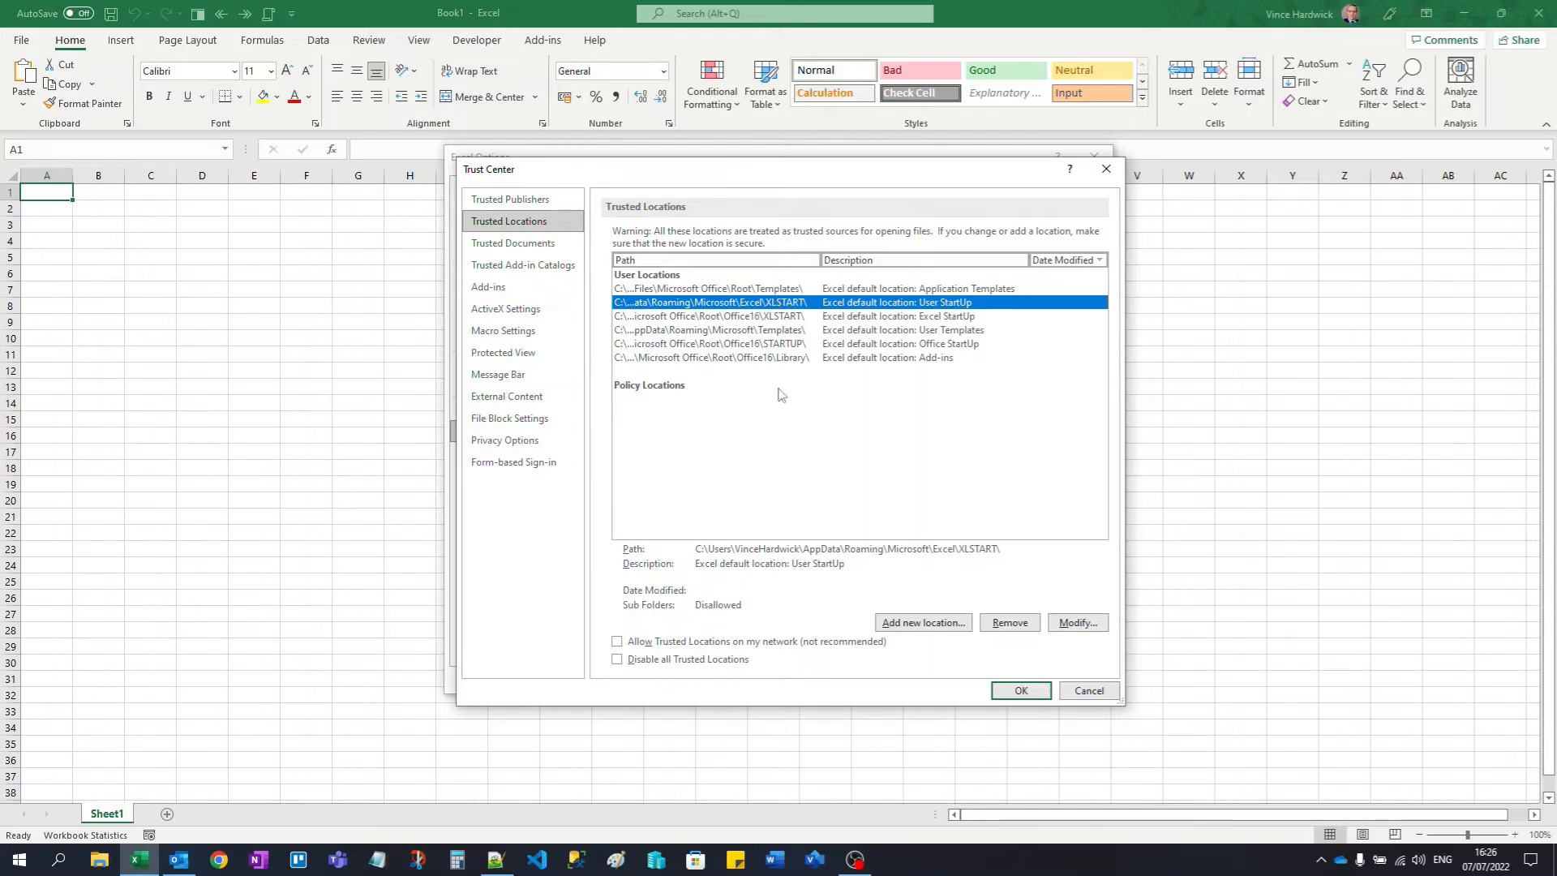
Step: Start a new trusted location and choose the VBA folder on the Windows-SSD (C:) drive as its path
{"action": "left_click", "coordinate": [915, 624]}
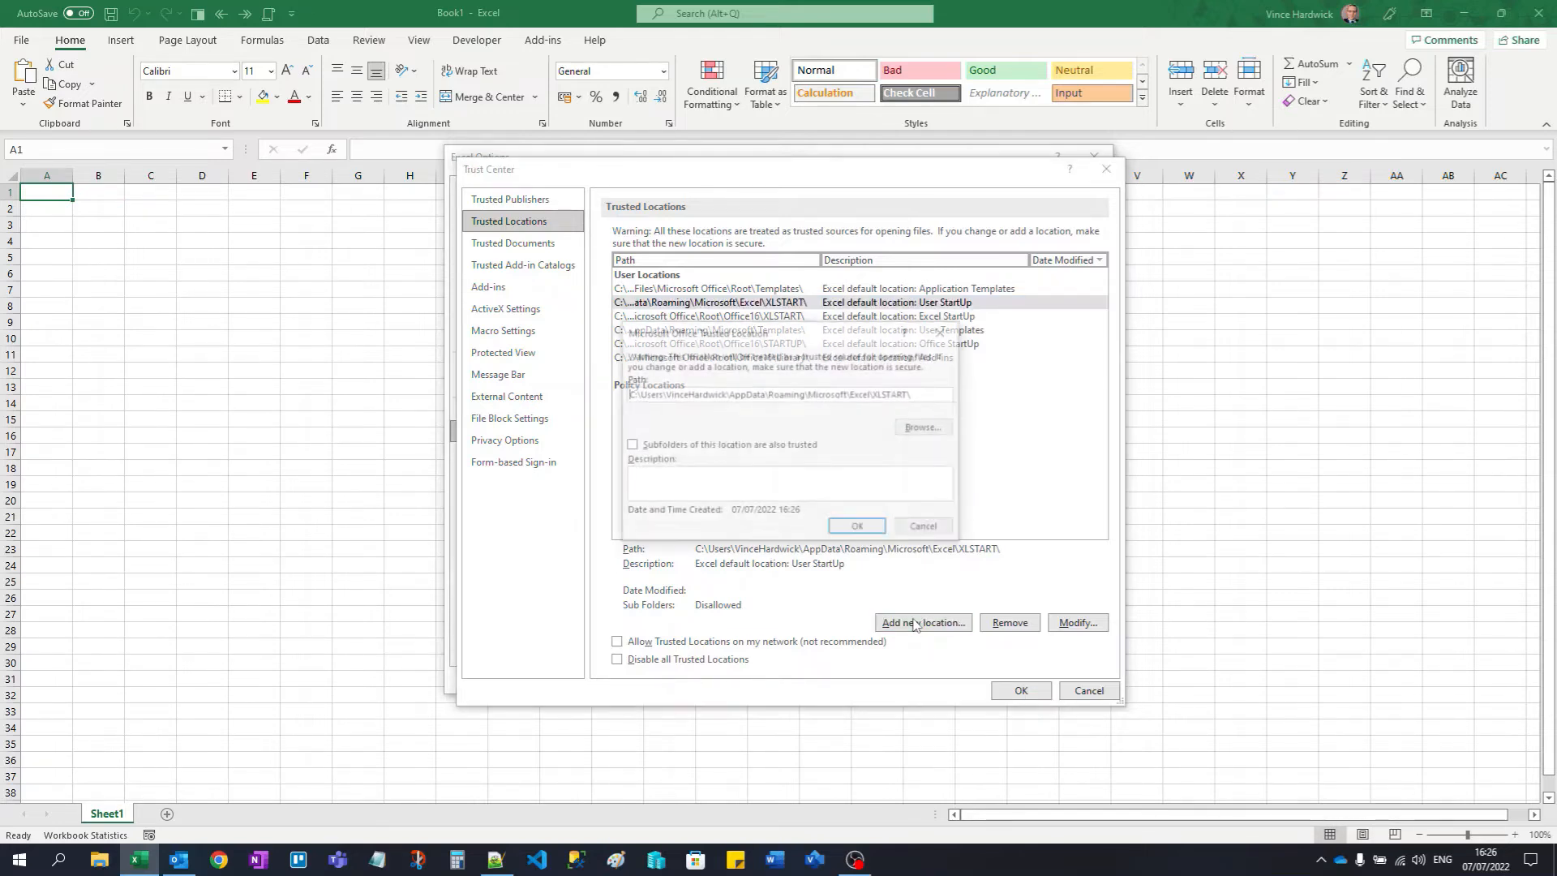
{"action": "left_click", "coordinate": [927, 428]}
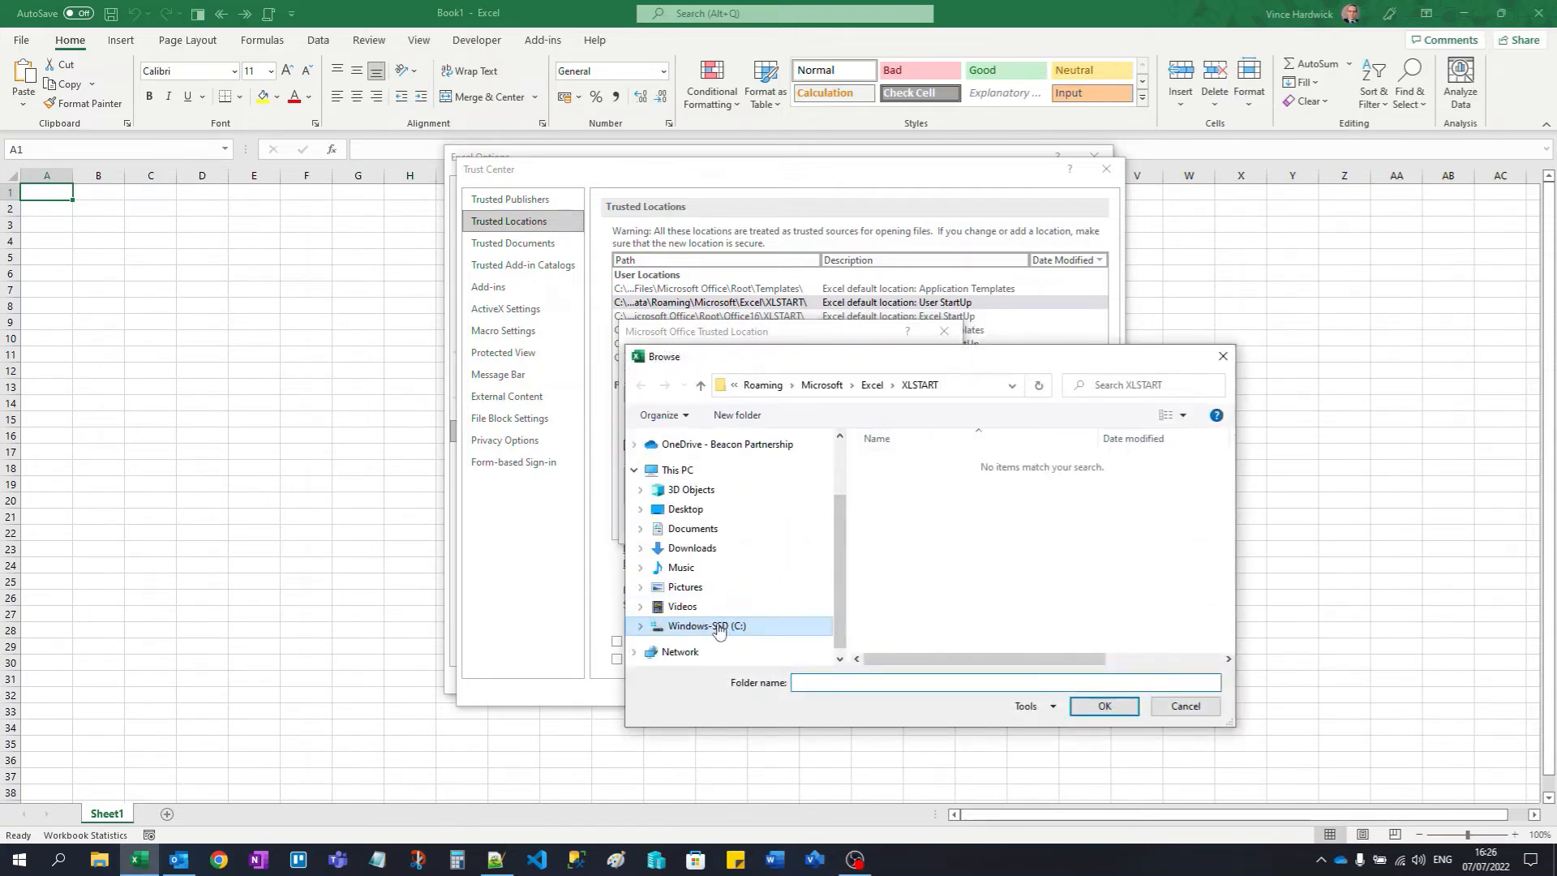
{"action": "left_click", "coordinate": [718, 629]}
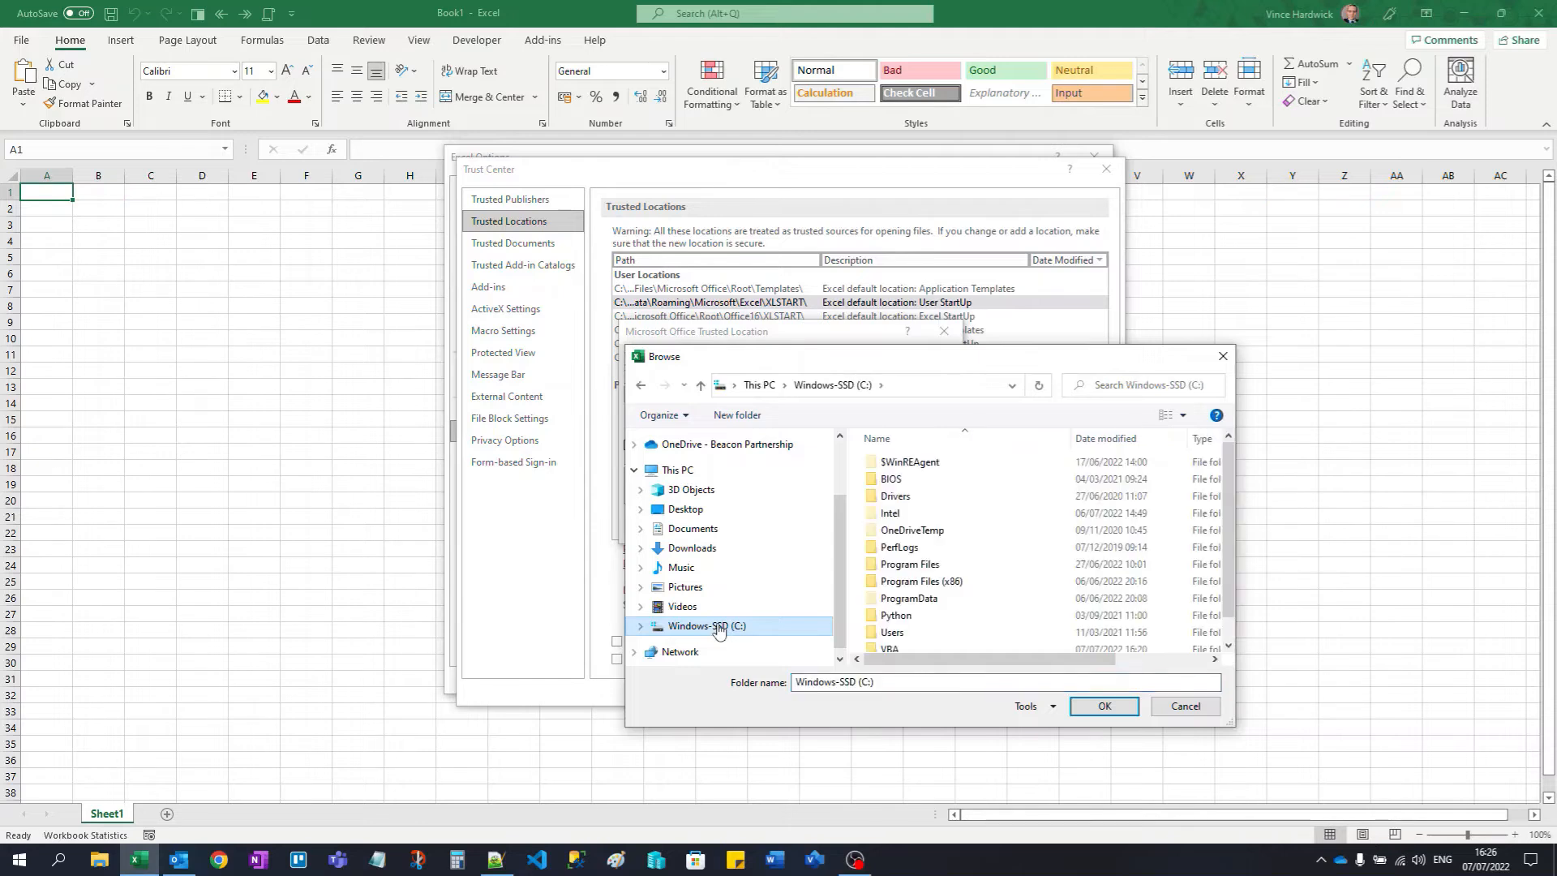
{"action": "scroll", "coordinate": [1041, 604], "scroll_direction": "down", "scroll_amount": 1}
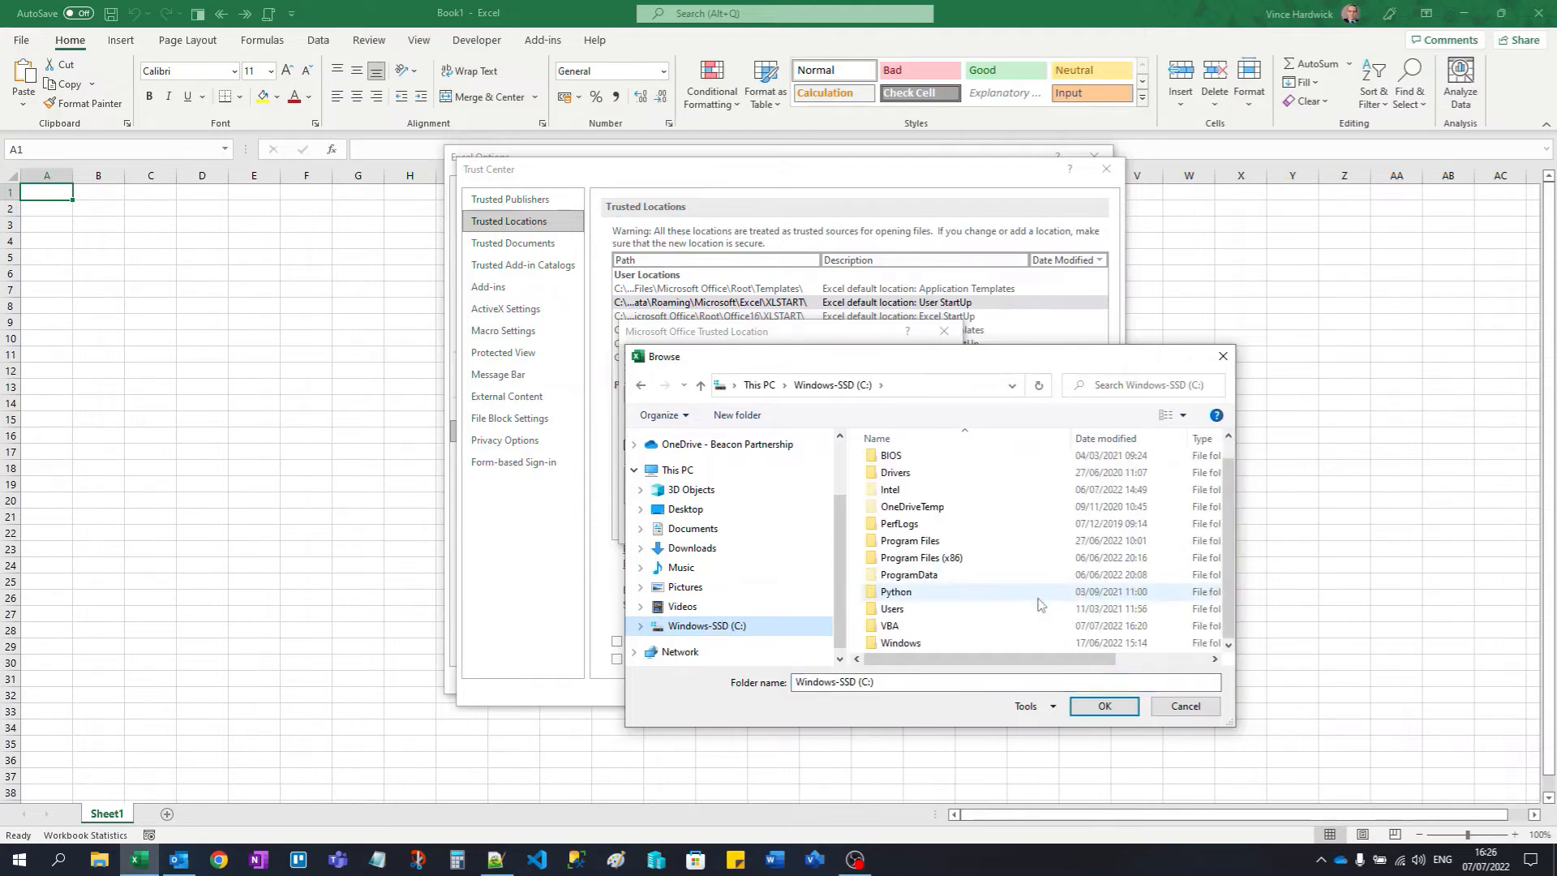
{"action": "left_click", "coordinate": [909, 629]}
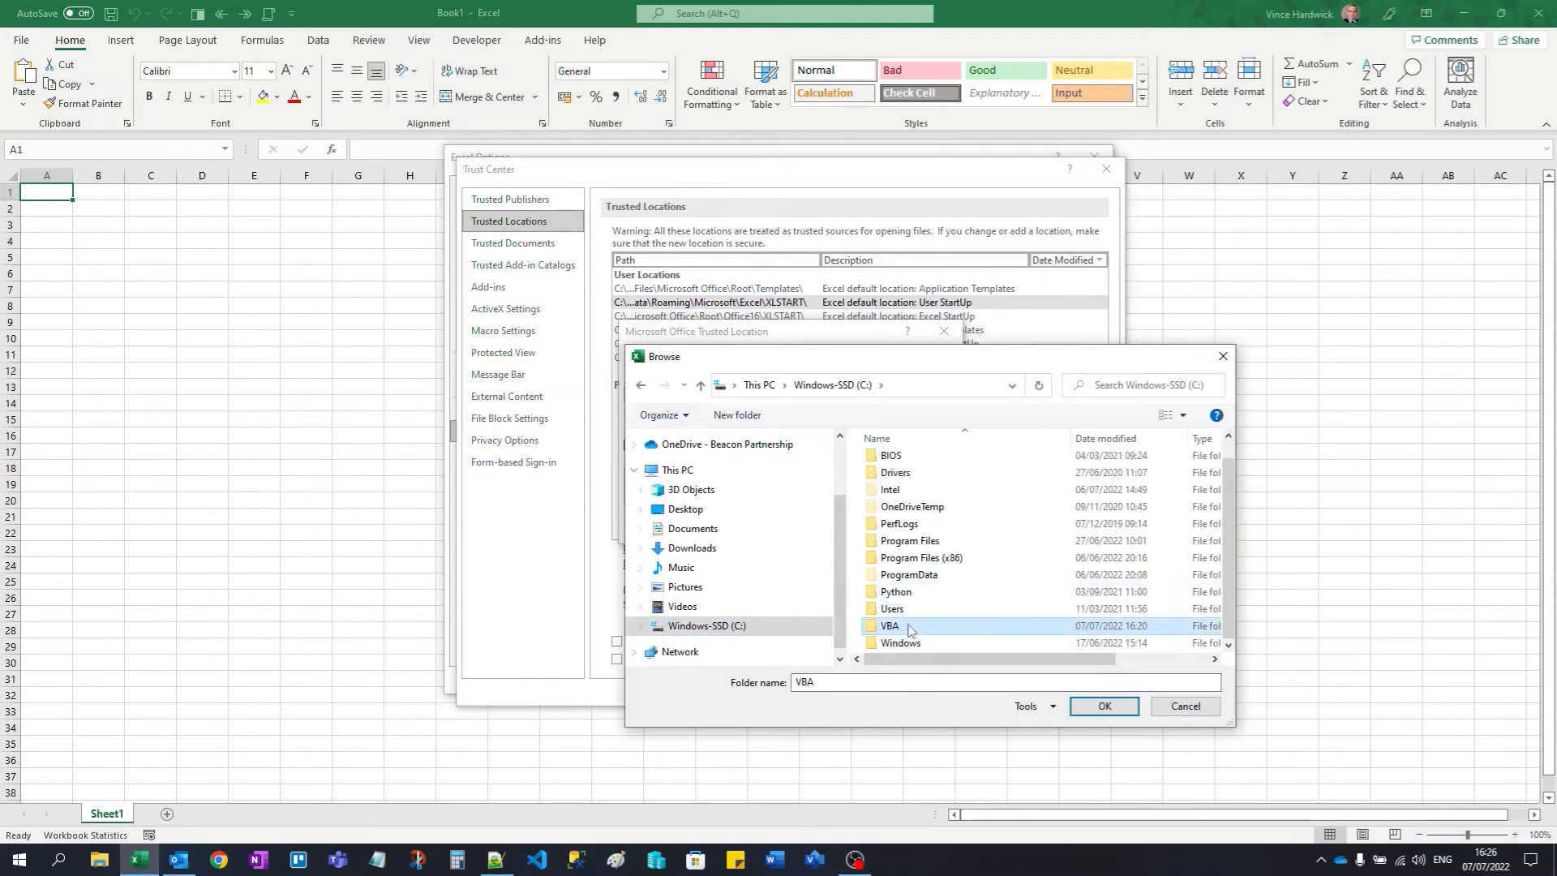
{"action": "double_click", "coordinate": [909, 630]}
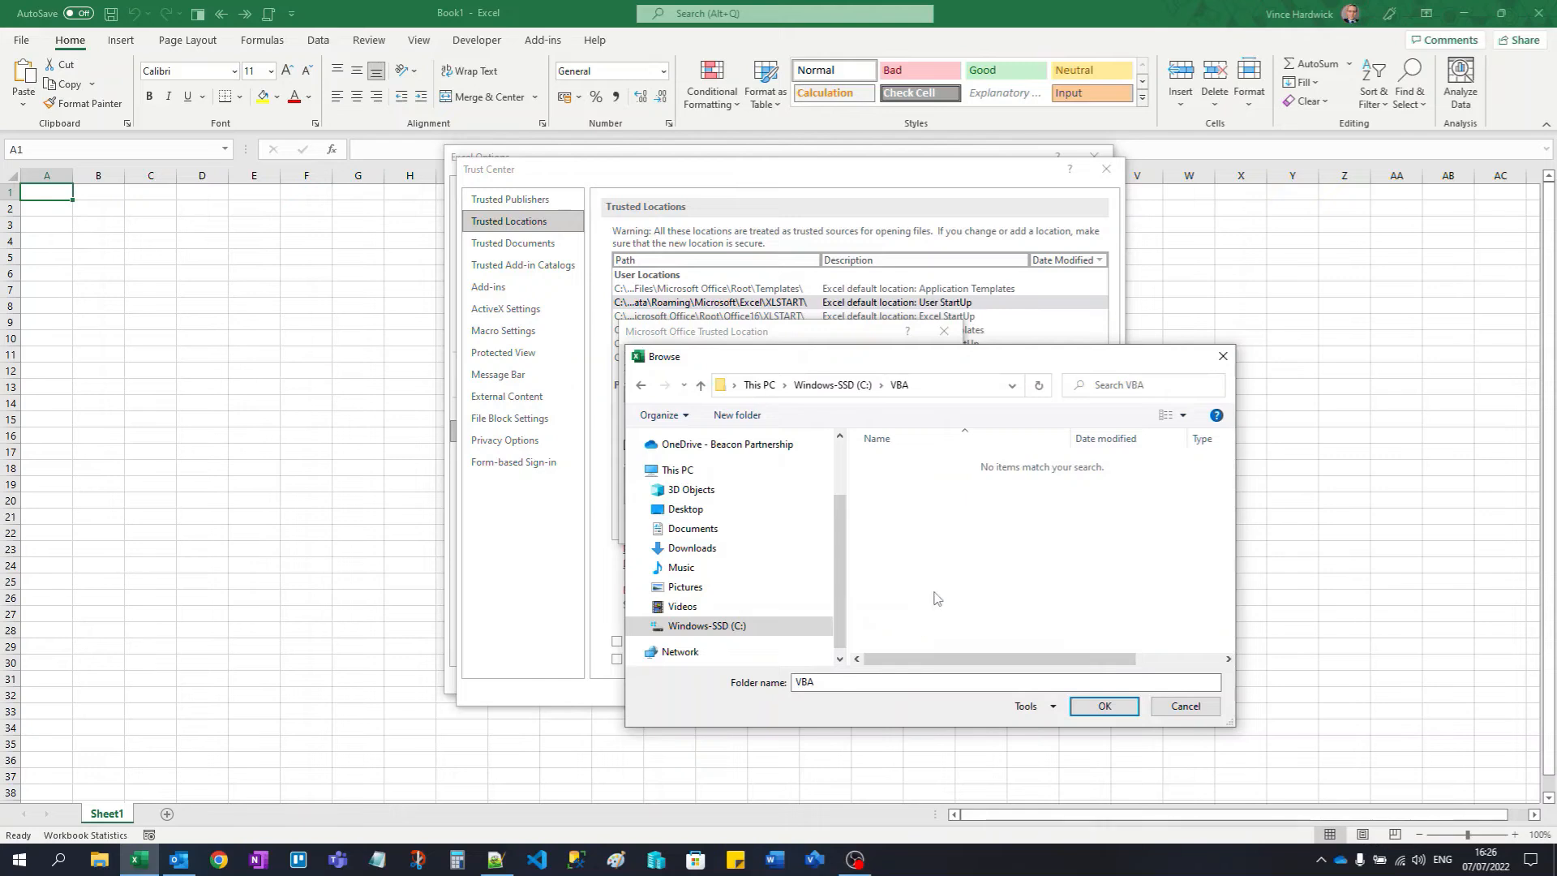
{"action": "left_click", "coordinate": [1116, 708]}
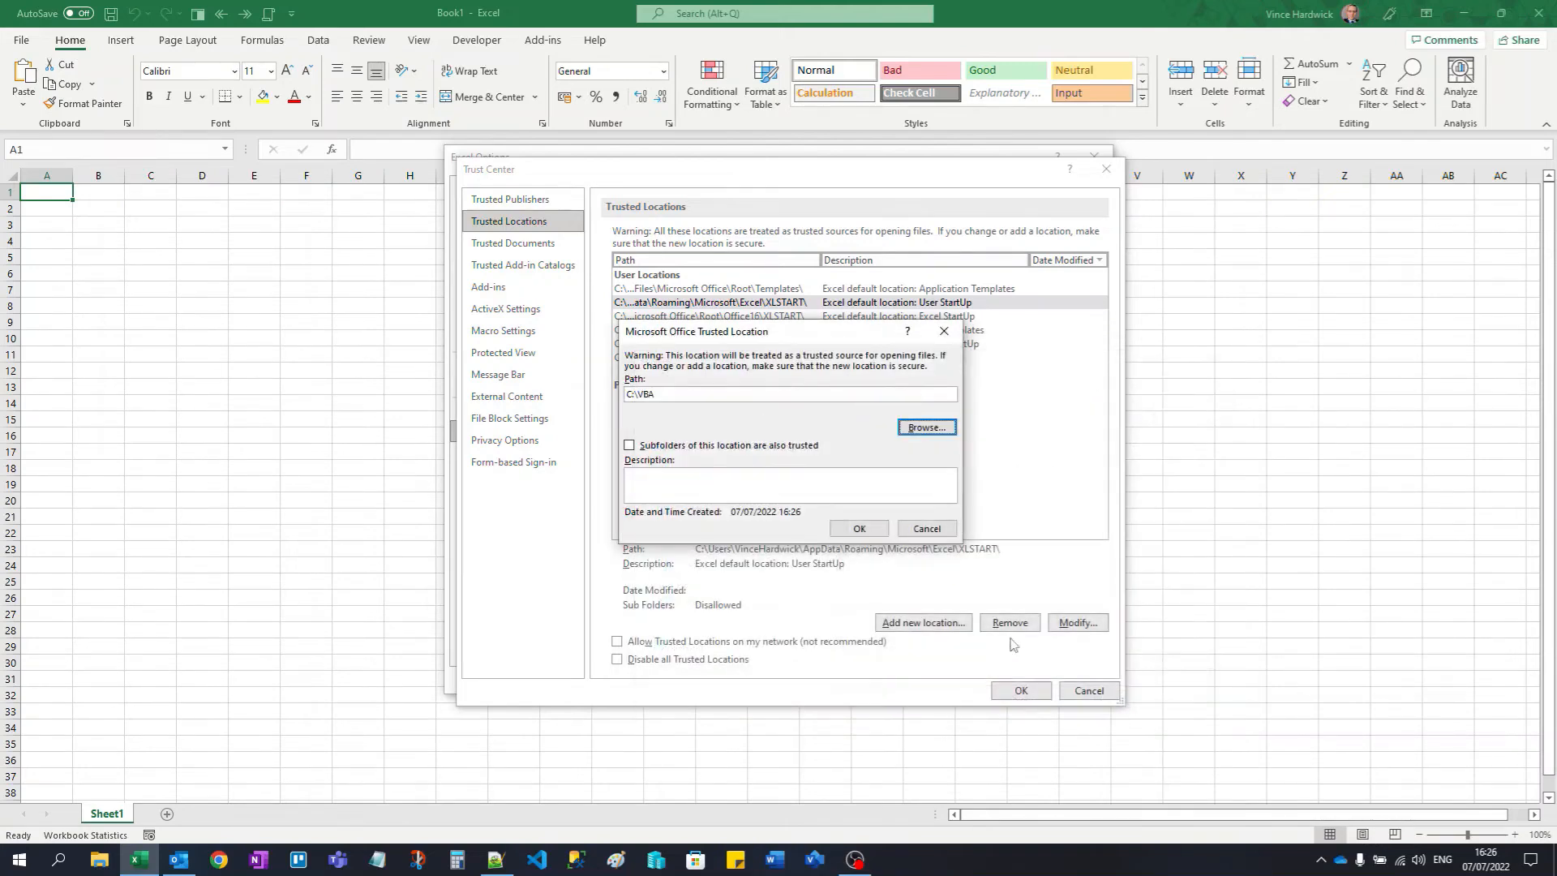
Step: Trust the subfolders of C:\VBA as well, add the location, and save the Trust Center and Excel options
{"action": "double_click", "coordinate": [687, 397]}
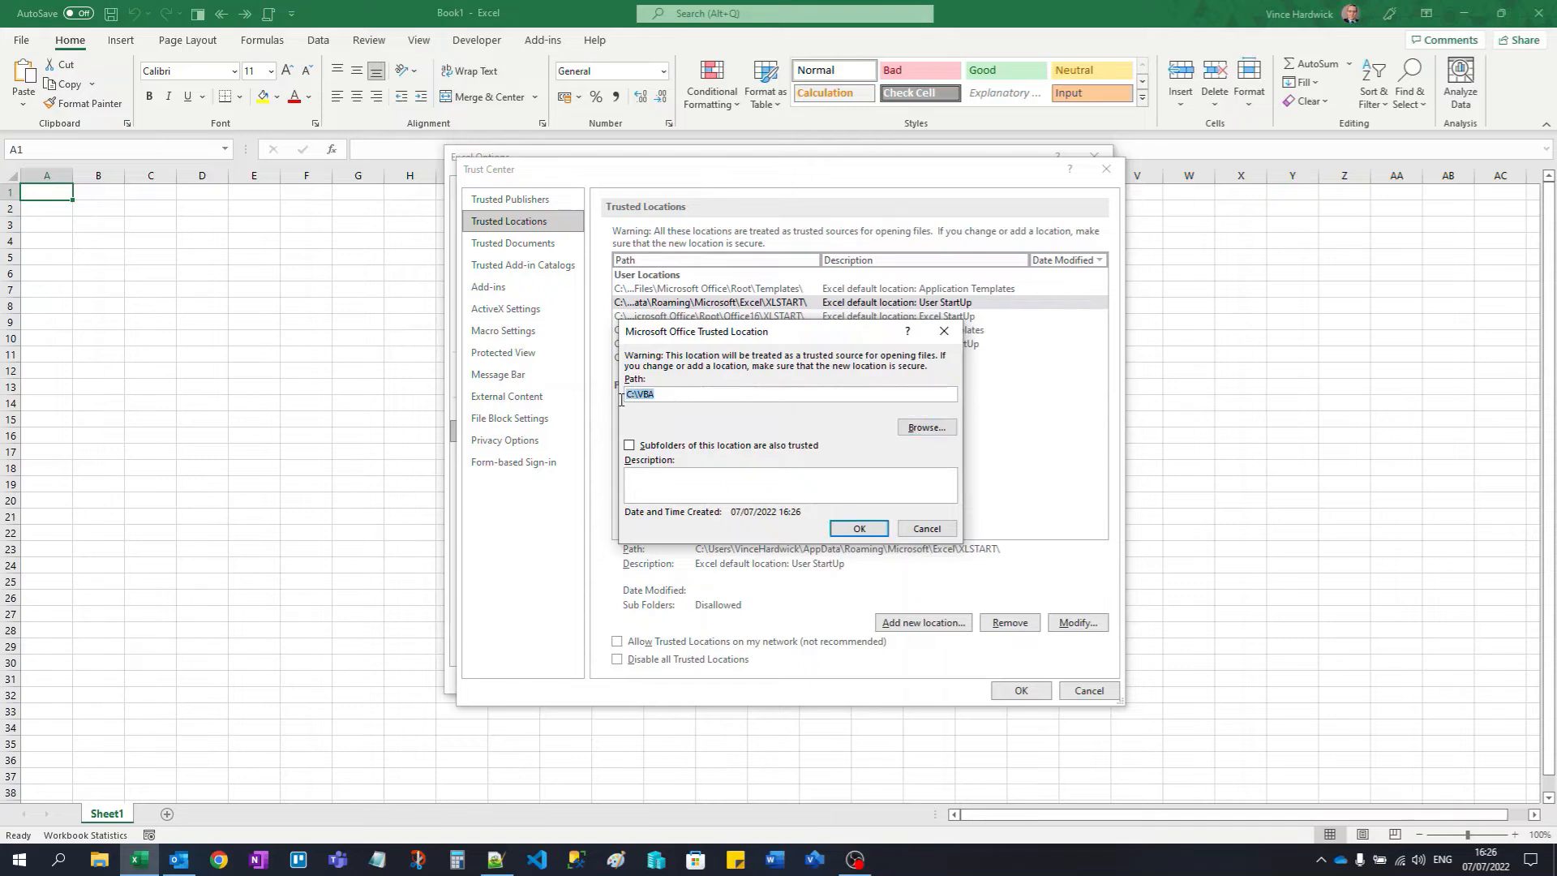
{"action": "left_click", "coordinate": [691, 393]}
{"action": "left_click", "coordinate": [636, 449]}
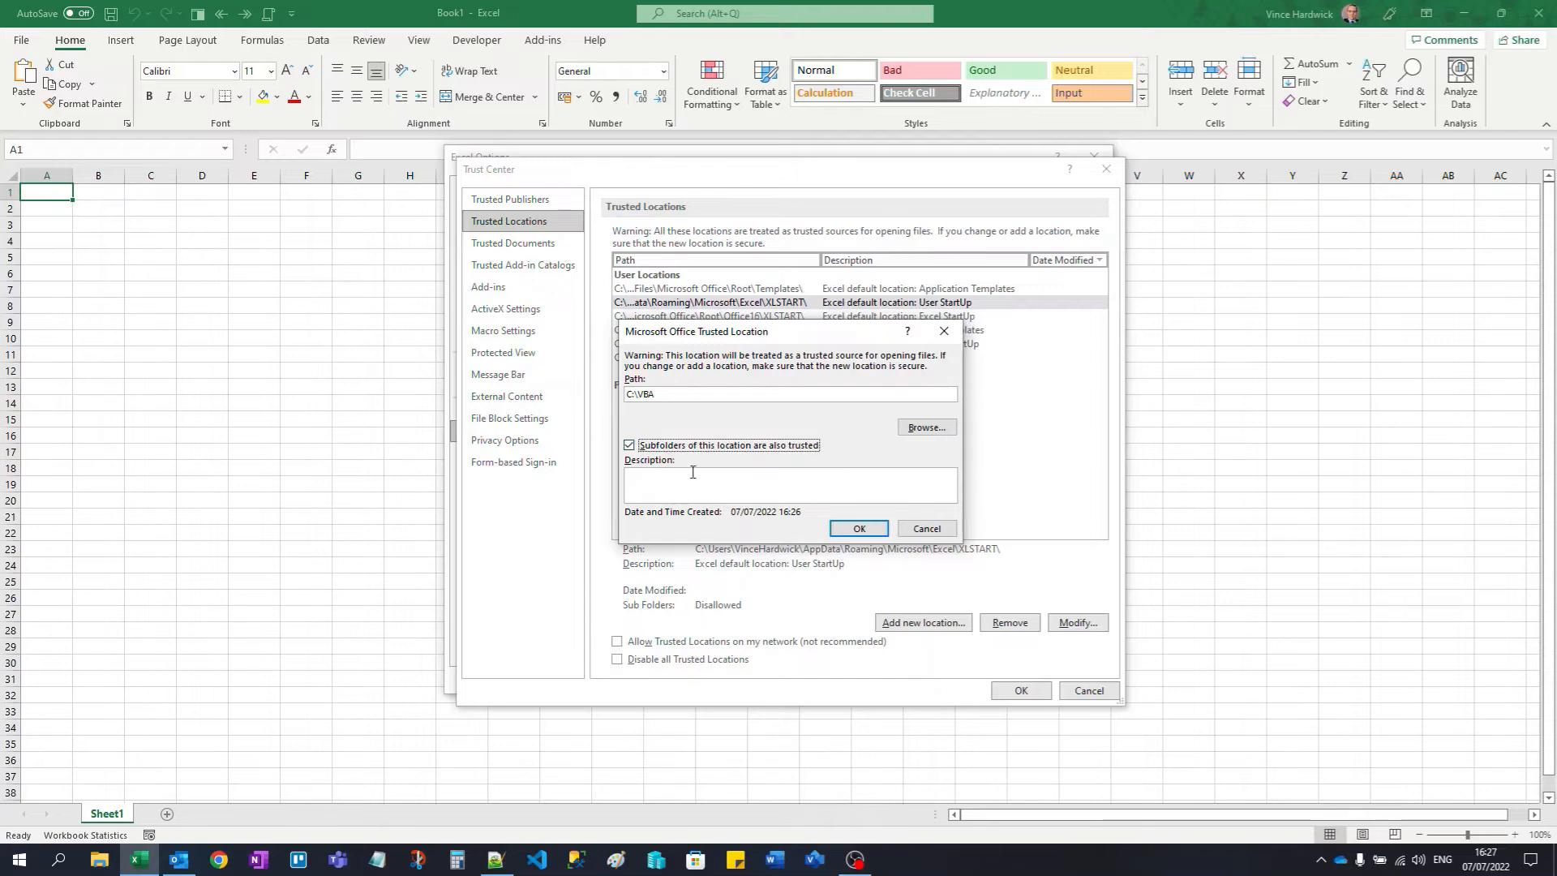
{"action": "left_click", "coordinate": [859, 529]}
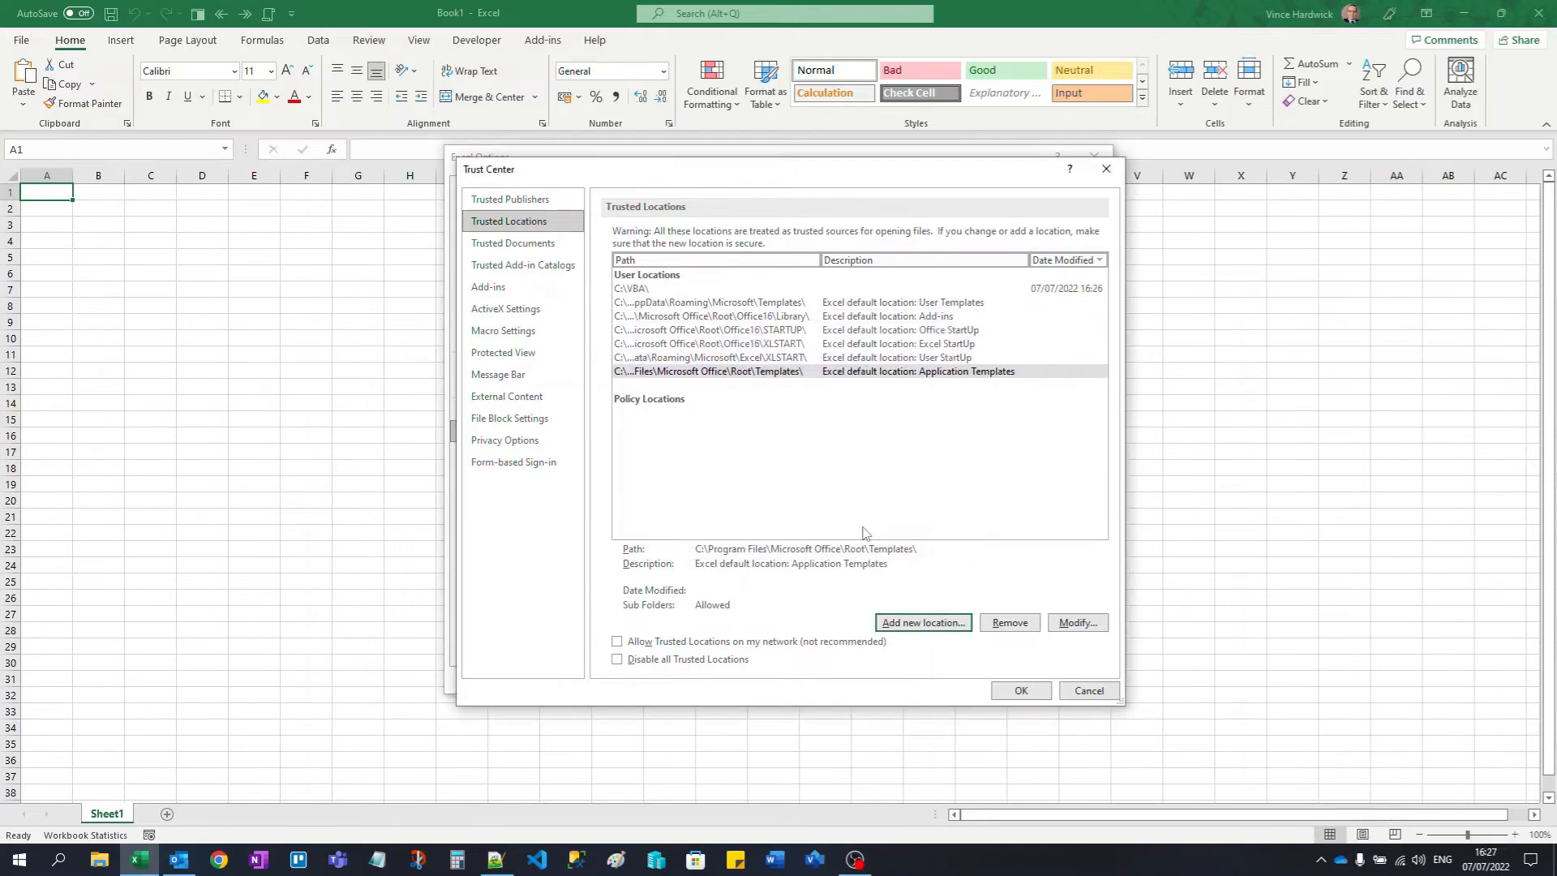
{"action": "left_click", "coordinate": [693, 290]}
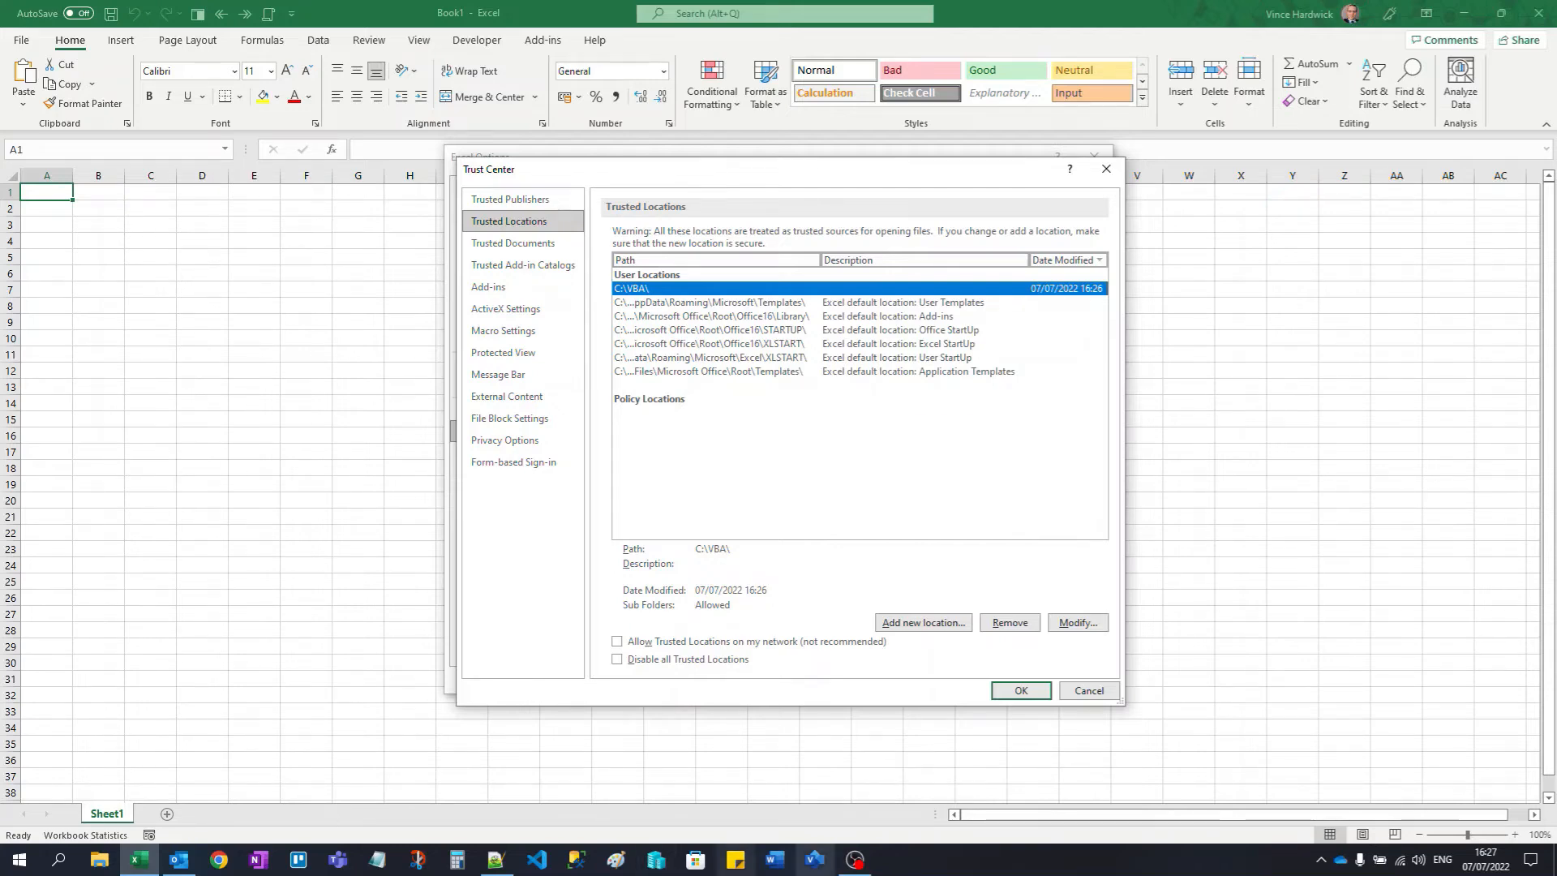
{"action": "left_click", "coordinate": [1022, 690]}
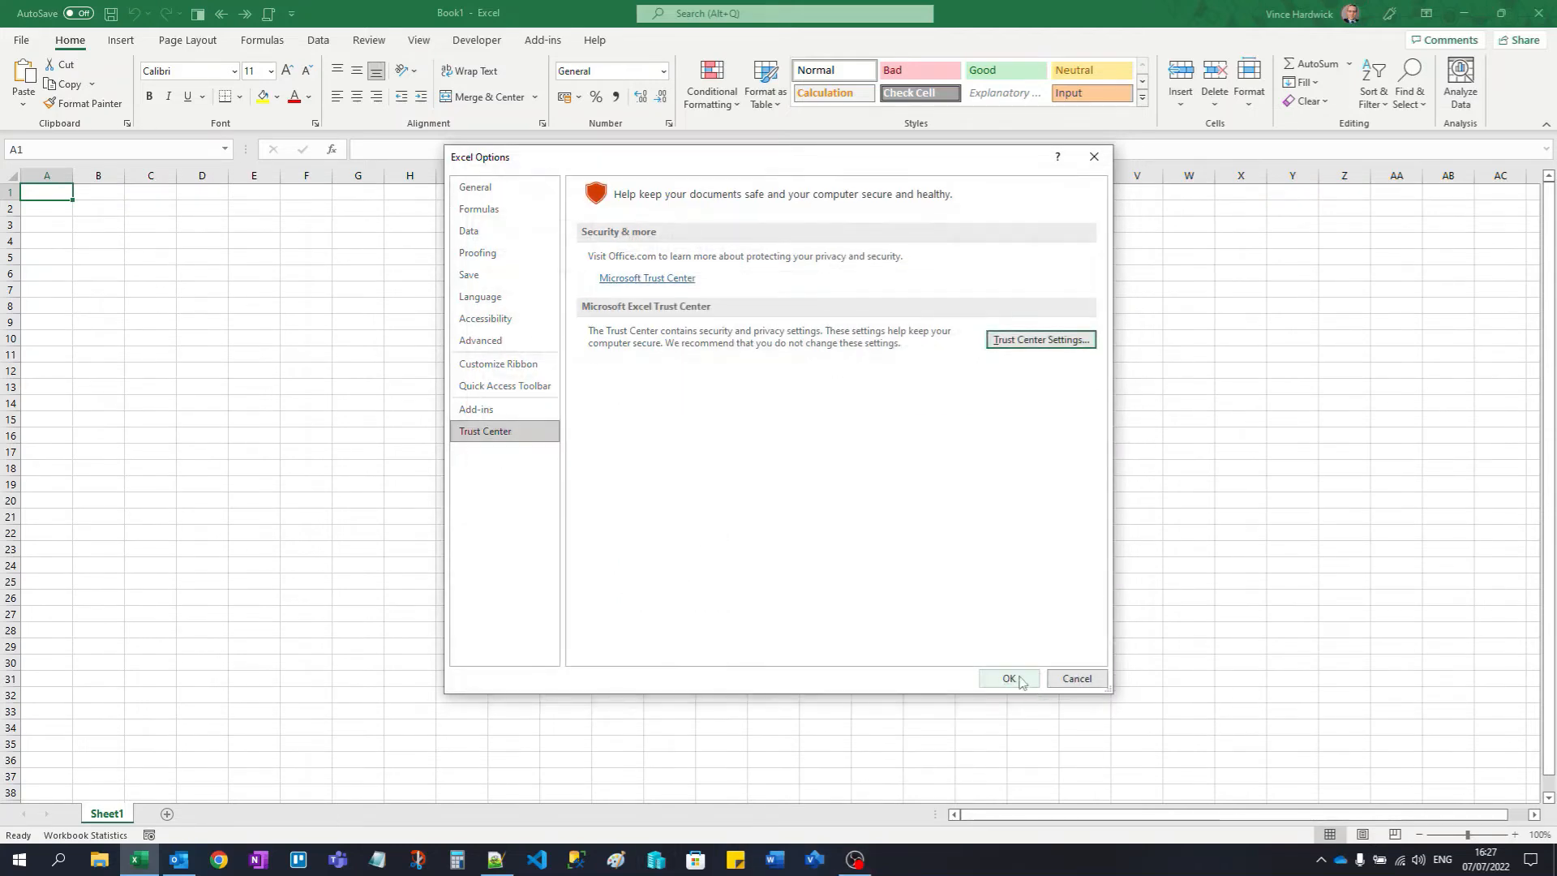
{"action": "left_click", "coordinate": [1020, 679]}
Step: Switch to File Explorer, check the properties of downloaded macro enabled file.xlsm in C:\VBA without unblocking it, and open the file, dismissing its message
{"action": "left_click", "coordinate": [97, 864]}
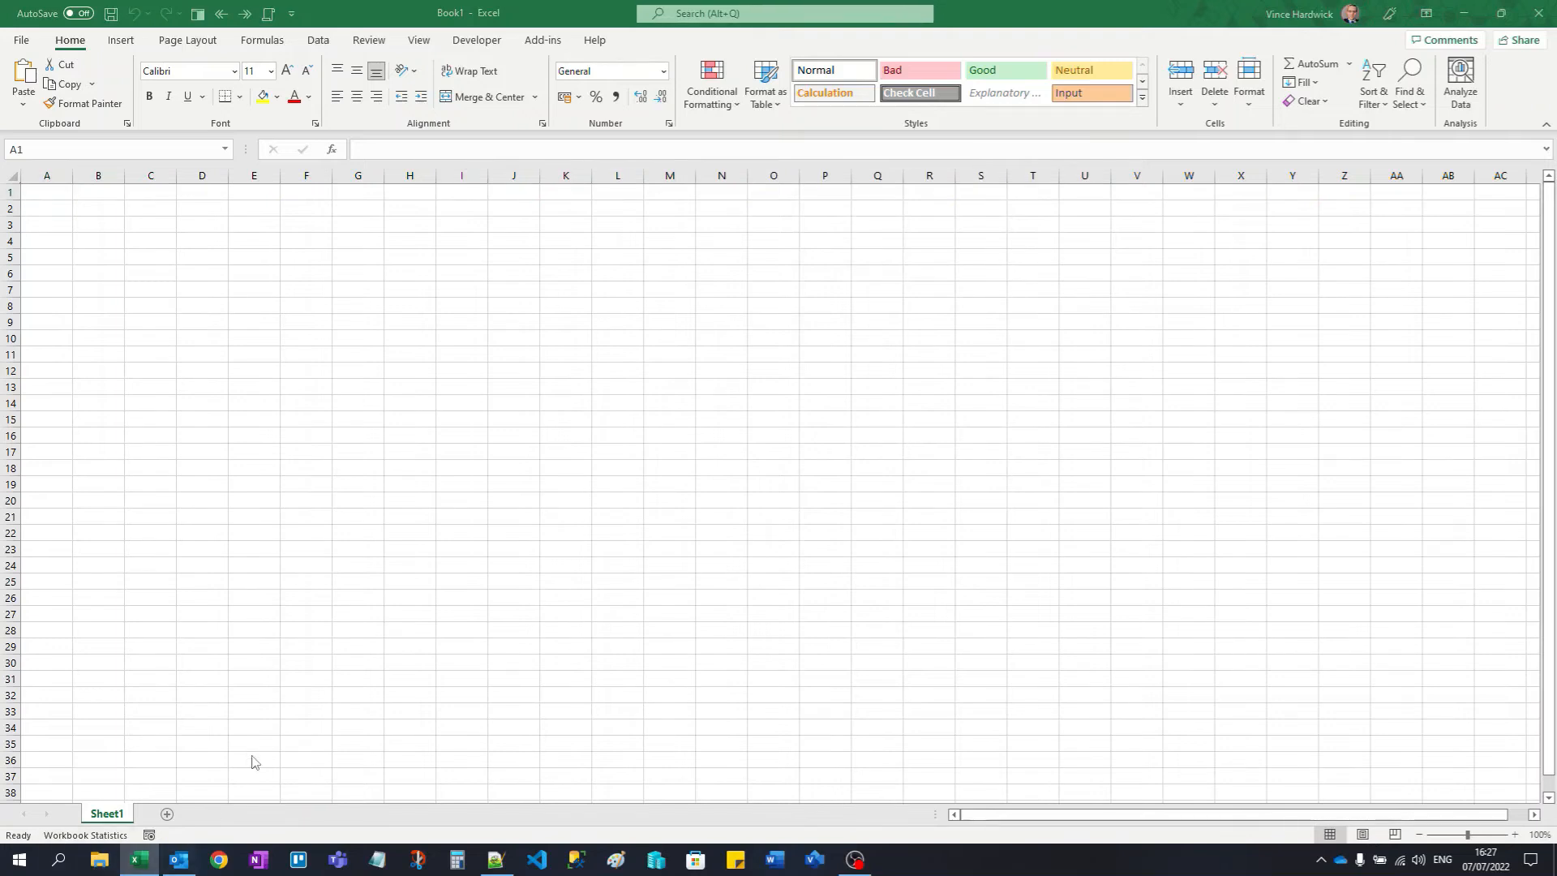
{"action": "left_click", "coordinate": [396, 563]}
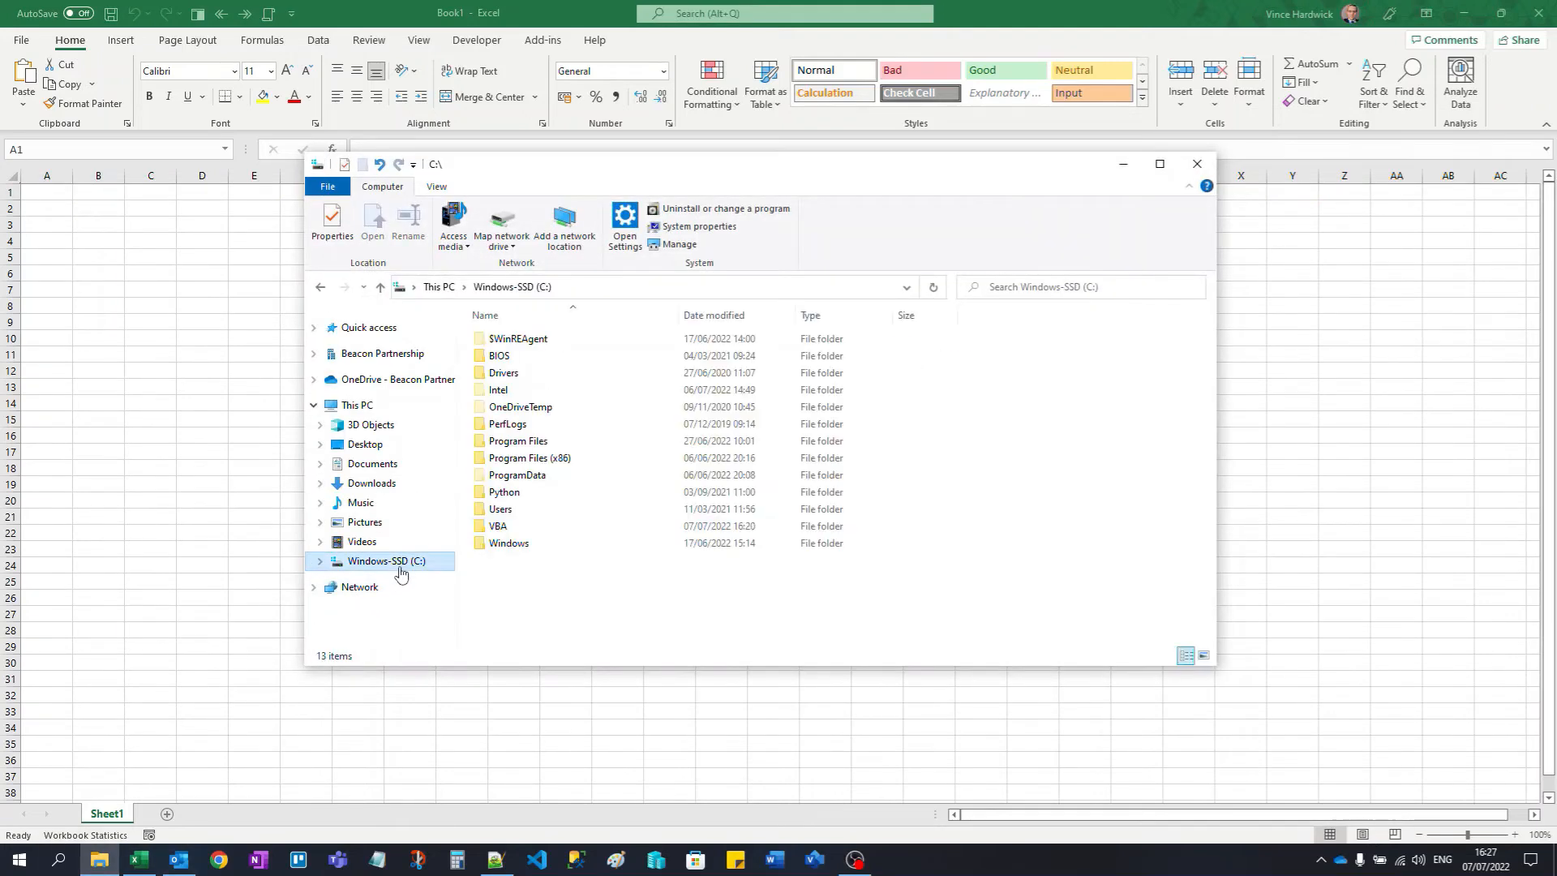
{"action": "double_click", "coordinate": [543, 533]}
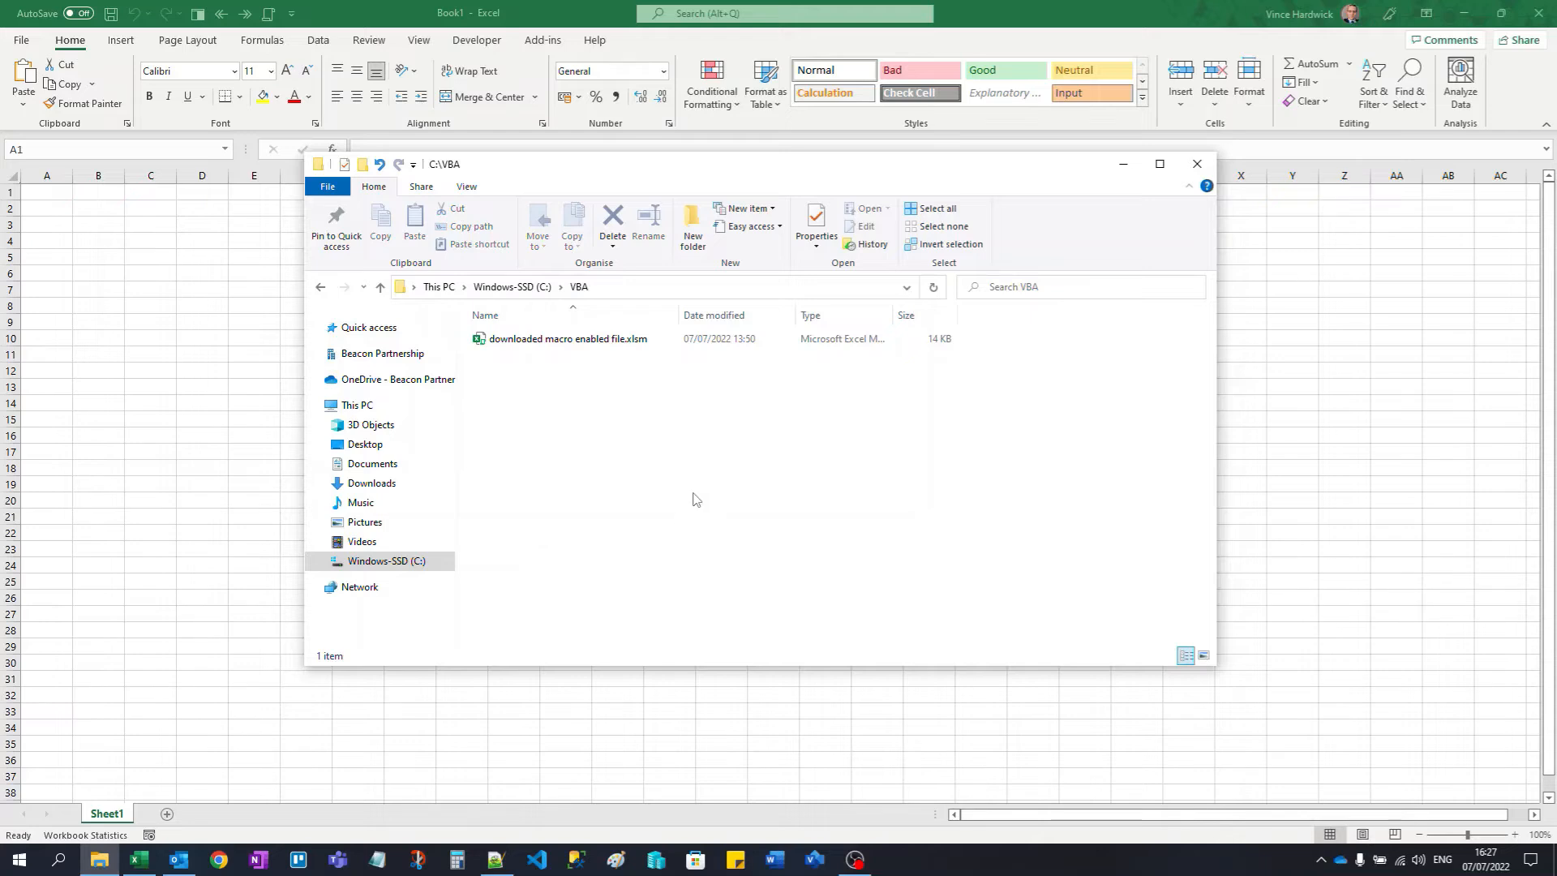
{"action": "right_click", "coordinate": [570, 341]}
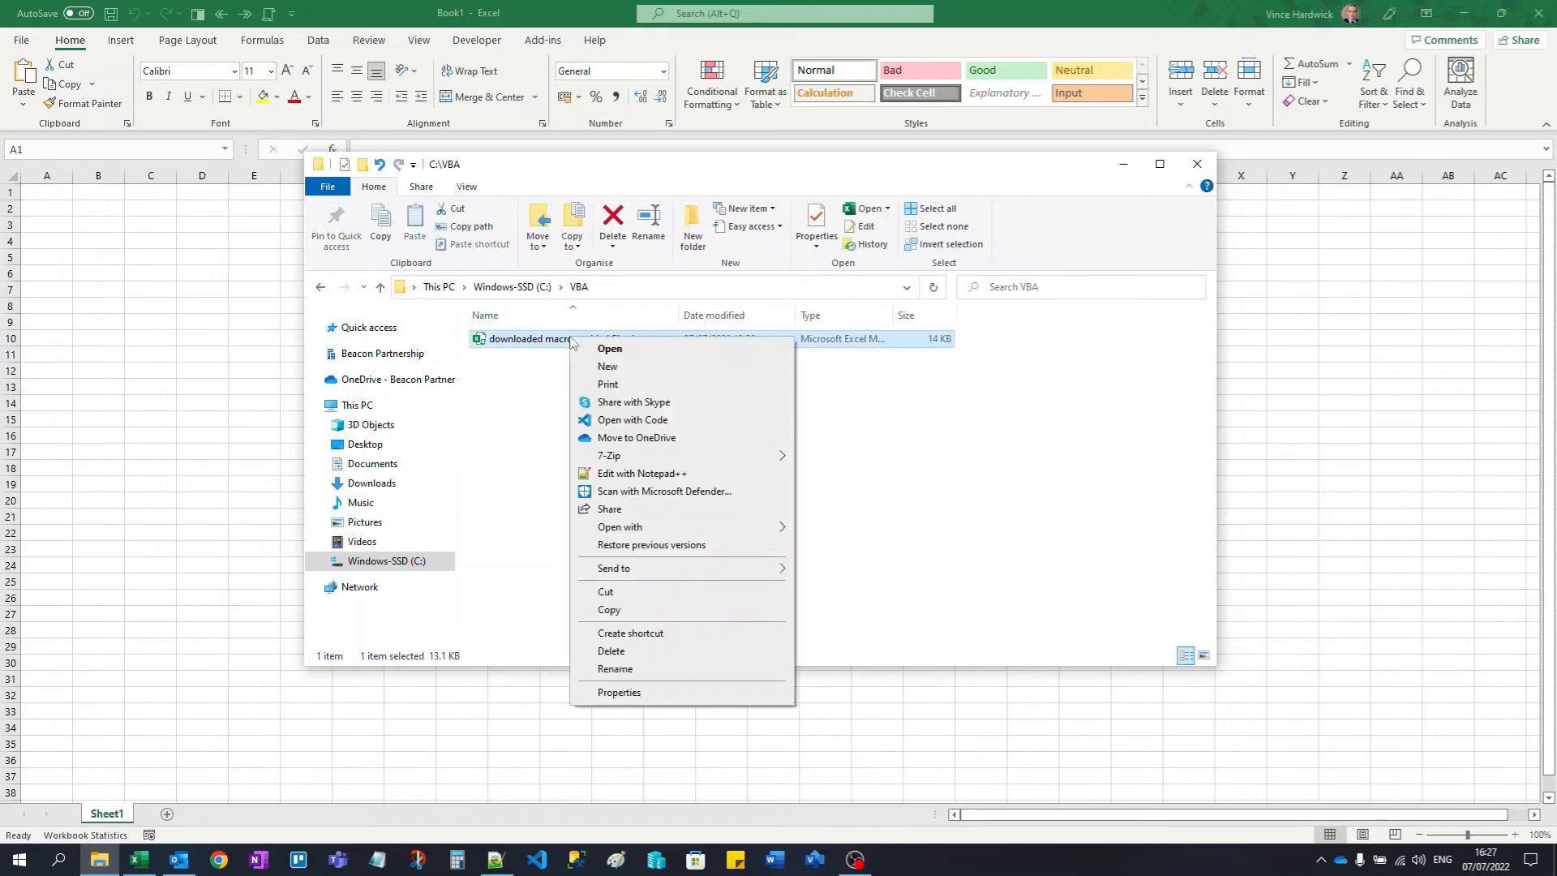
{"action": "left_click", "coordinate": [688, 695]}
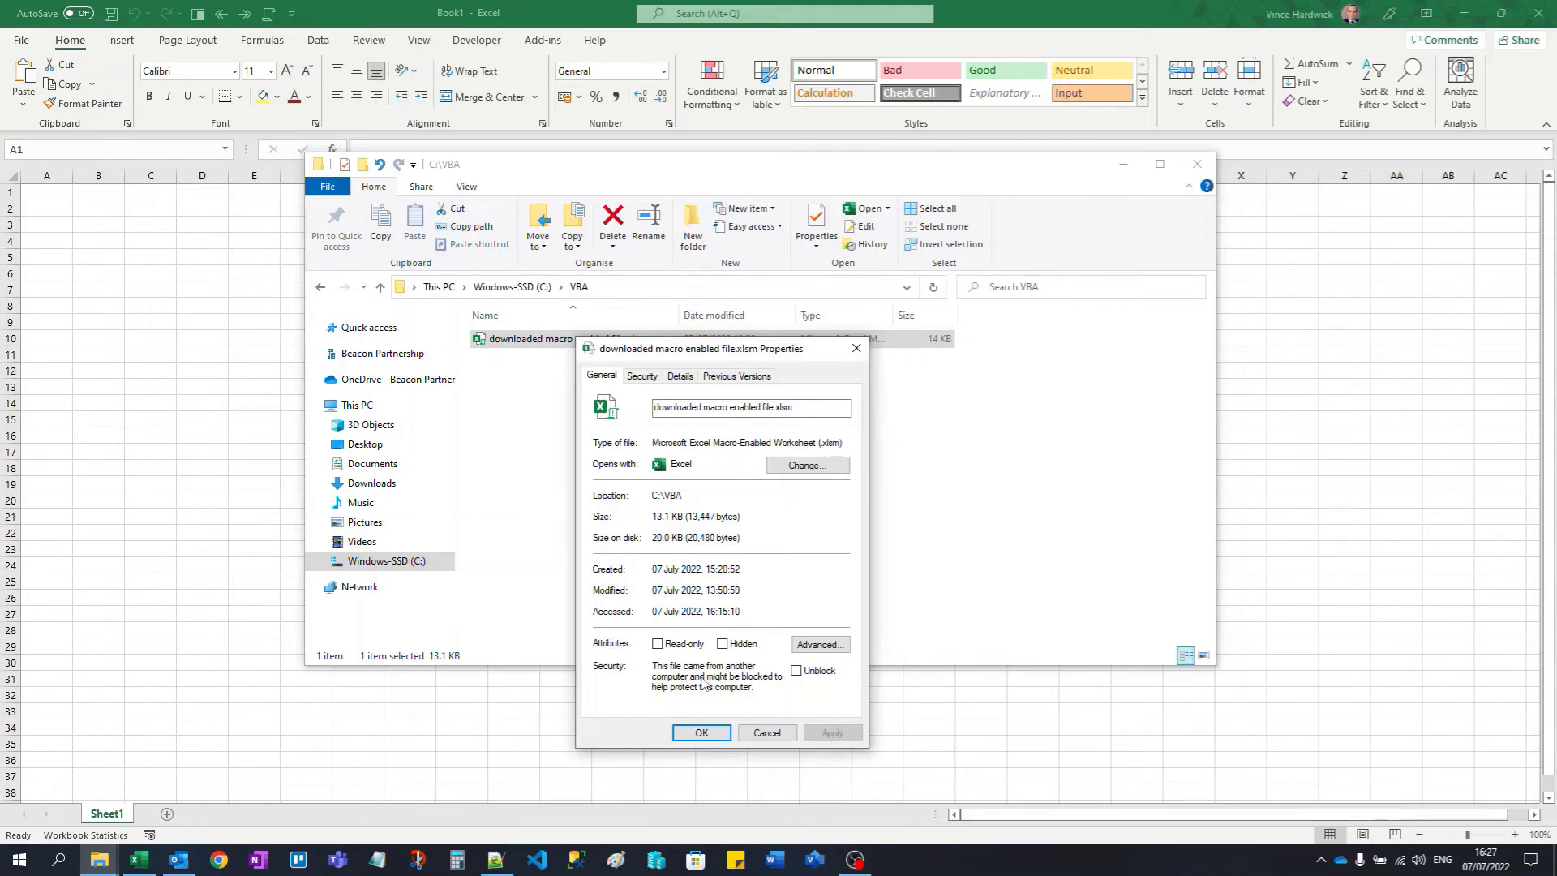
{"action": "left_click", "coordinate": [702, 733]}
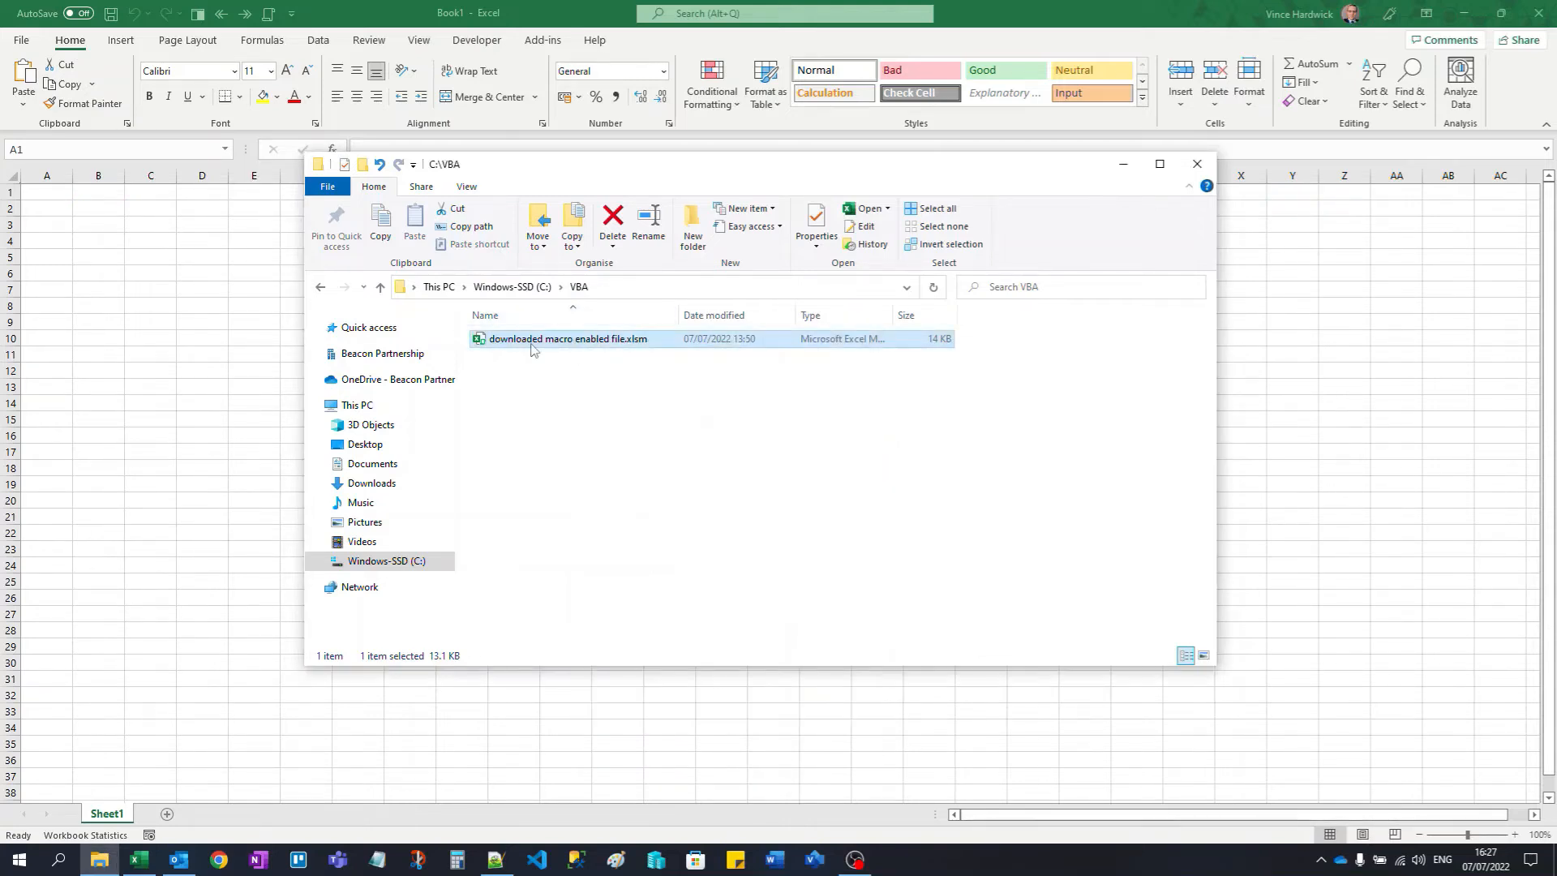
{"action": "double_click", "coordinate": [532, 339]}
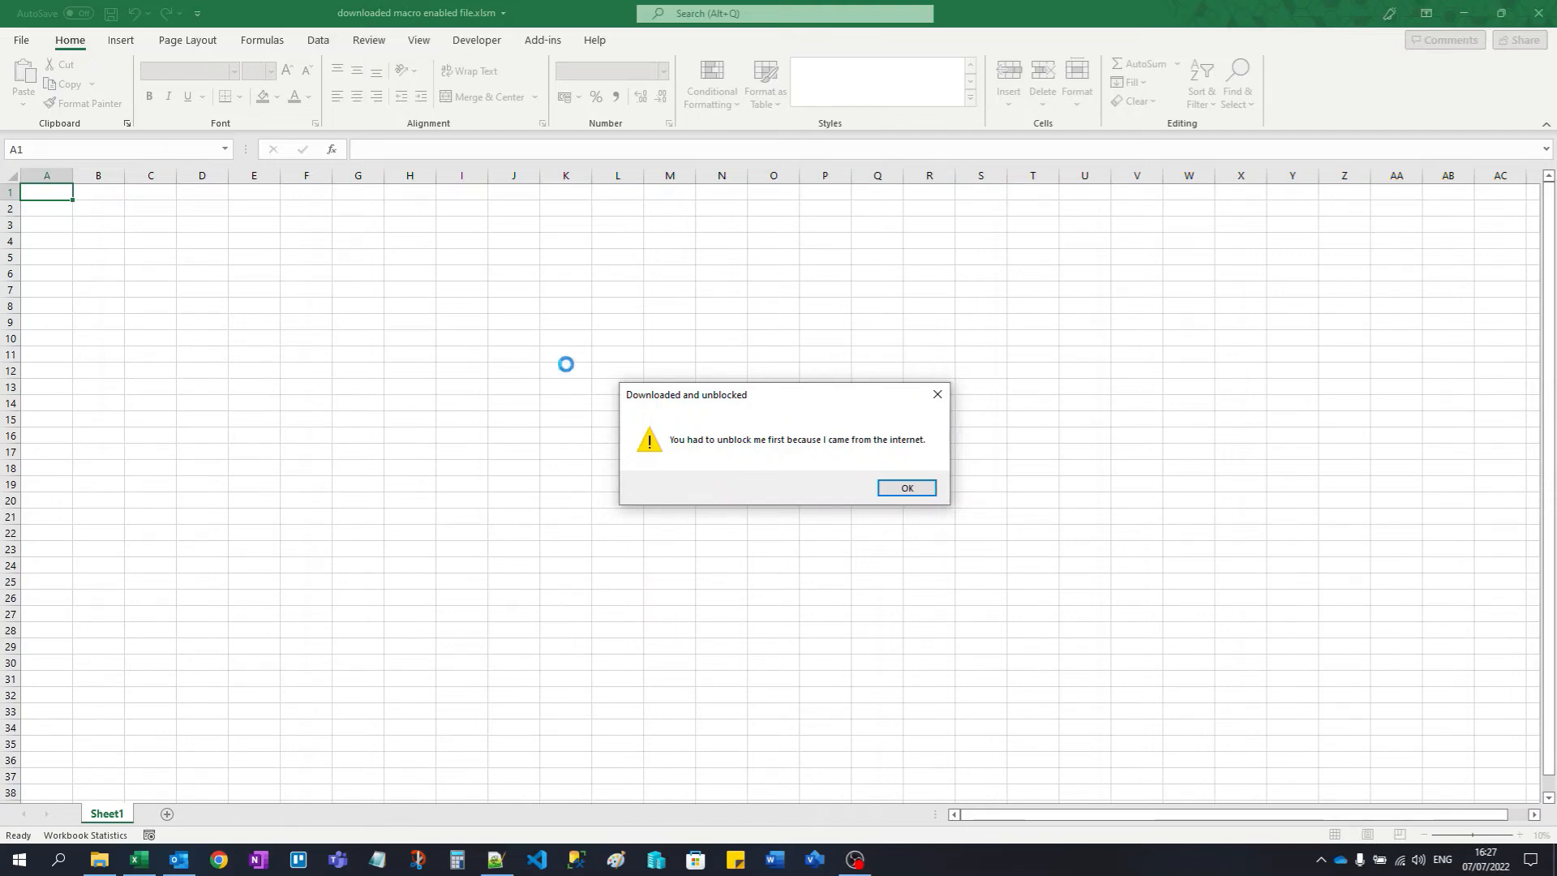
{"action": "left_click", "coordinate": [906, 487]}
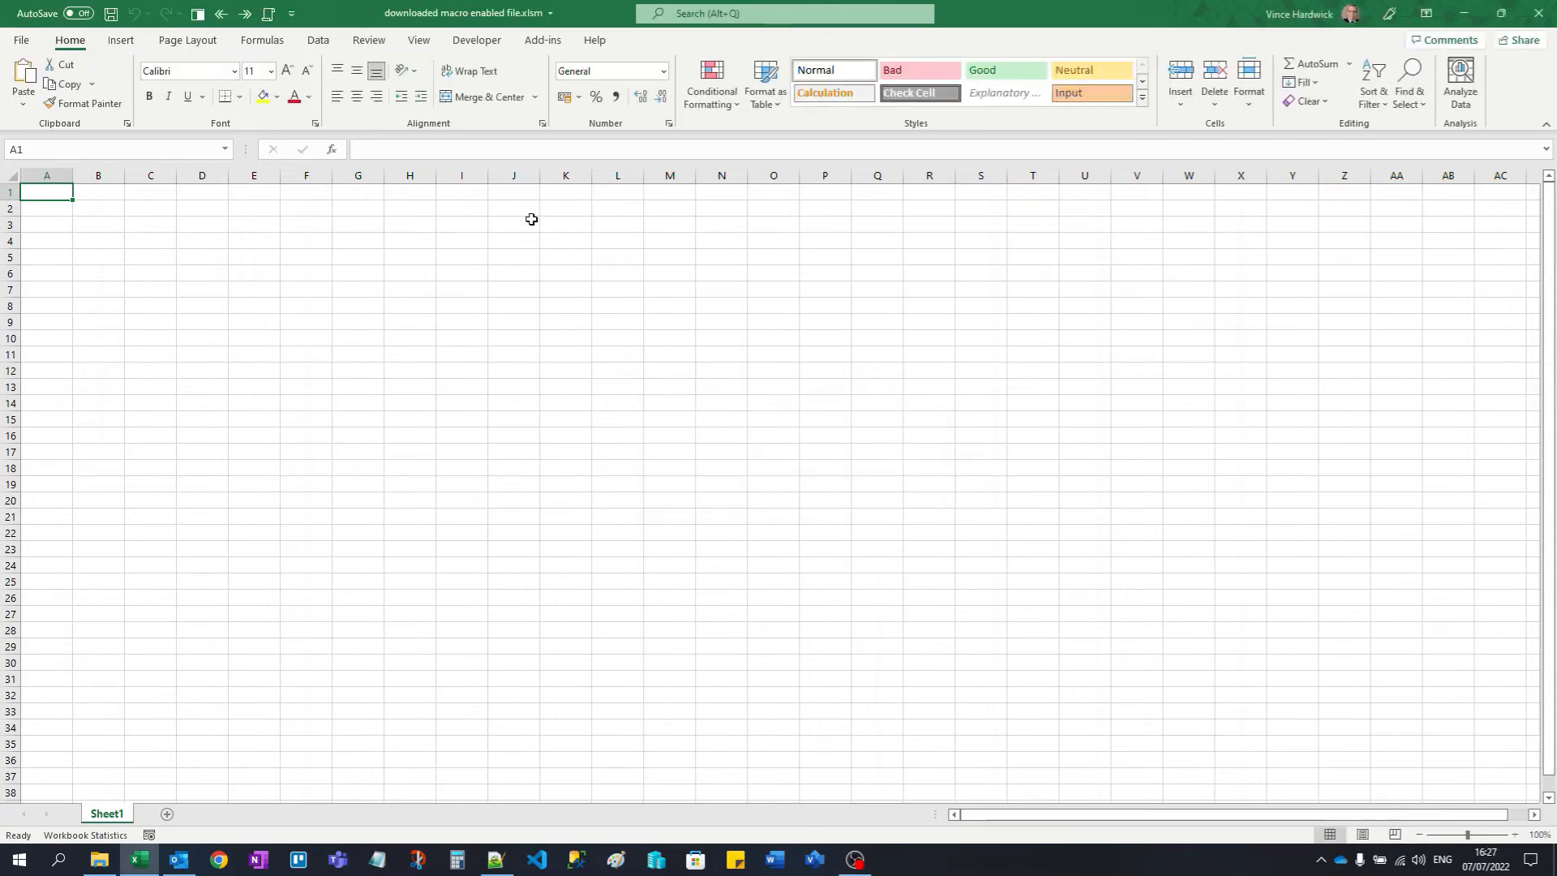
Step: Try allowing trusted locations on the network in the Trust Center's Trusted Locations settings, and discard the change
{"action": "left_click", "coordinate": [33, 42]}
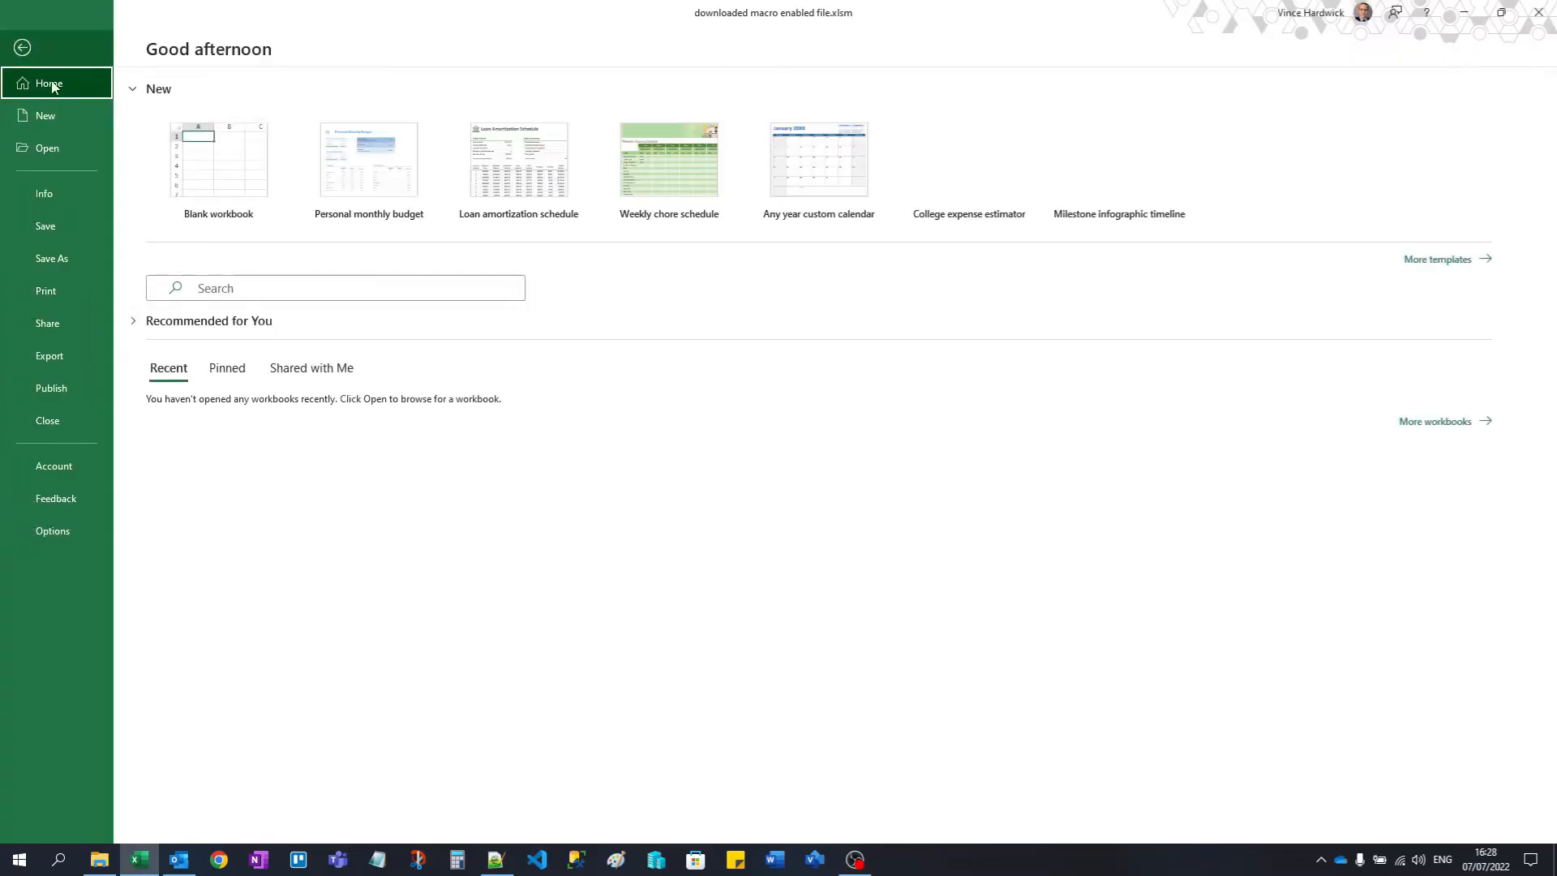
{"action": "left_click", "coordinate": [76, 529]}
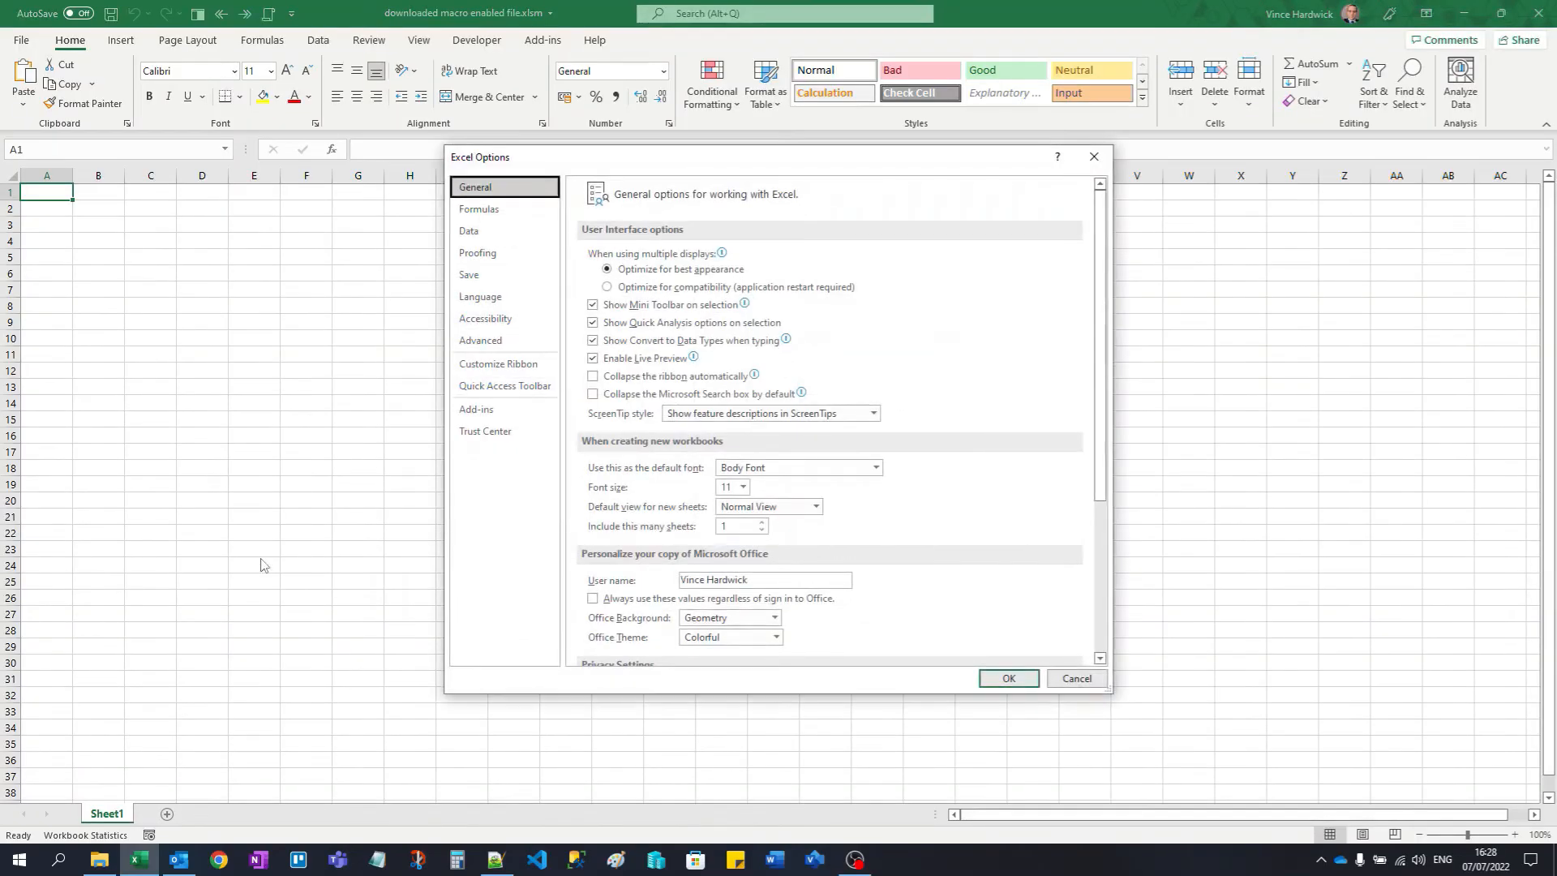
{"action": "left_click", "coordinate": [501, 436]}
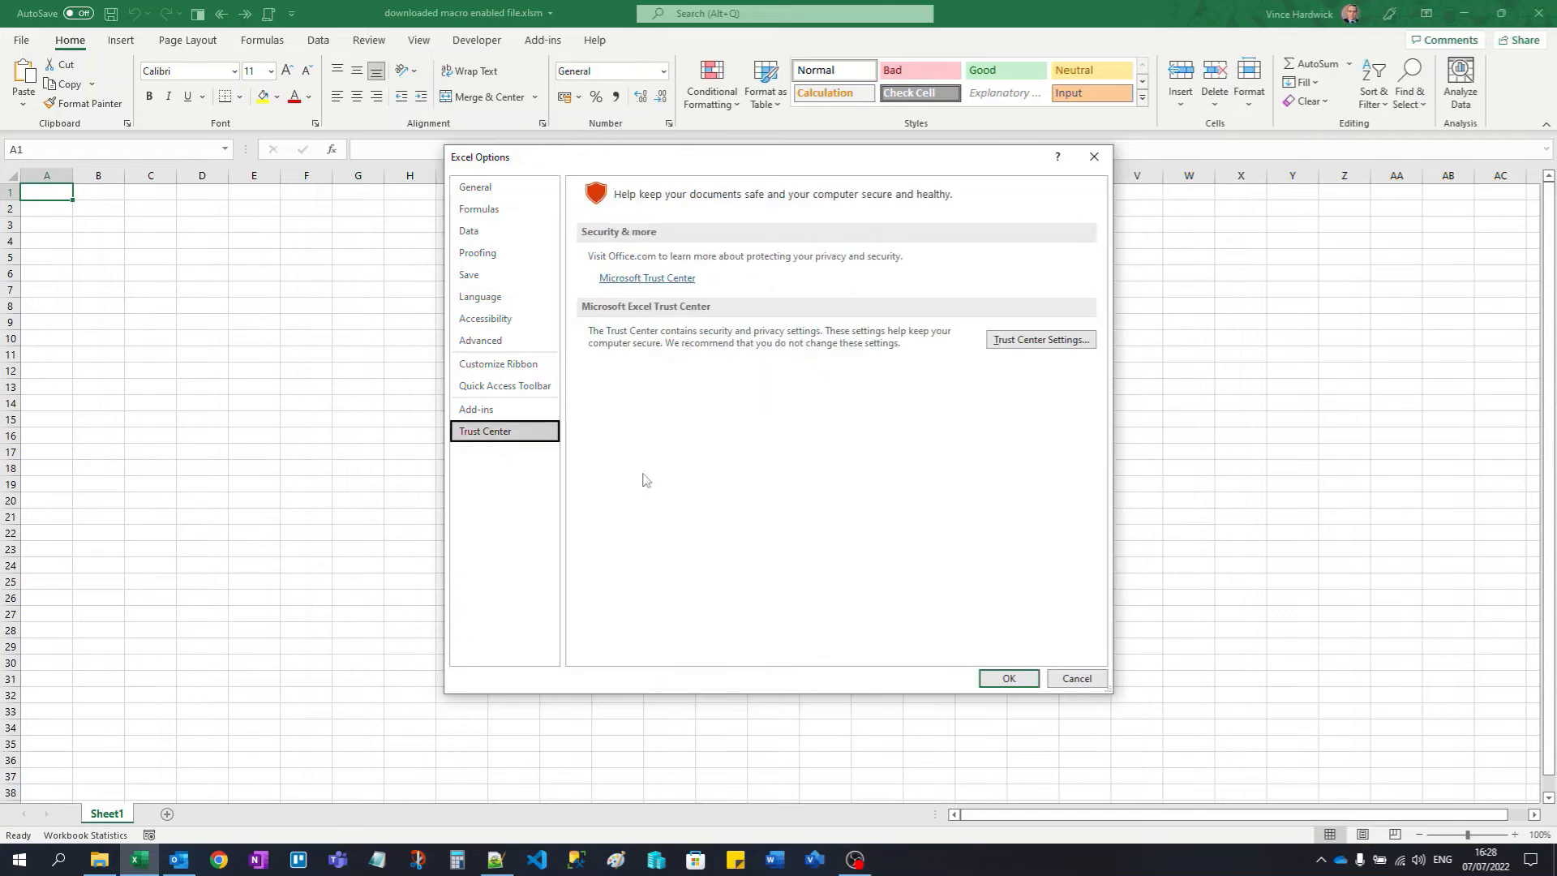
{"action": "left_click", "coordinate": [1039, 339]}
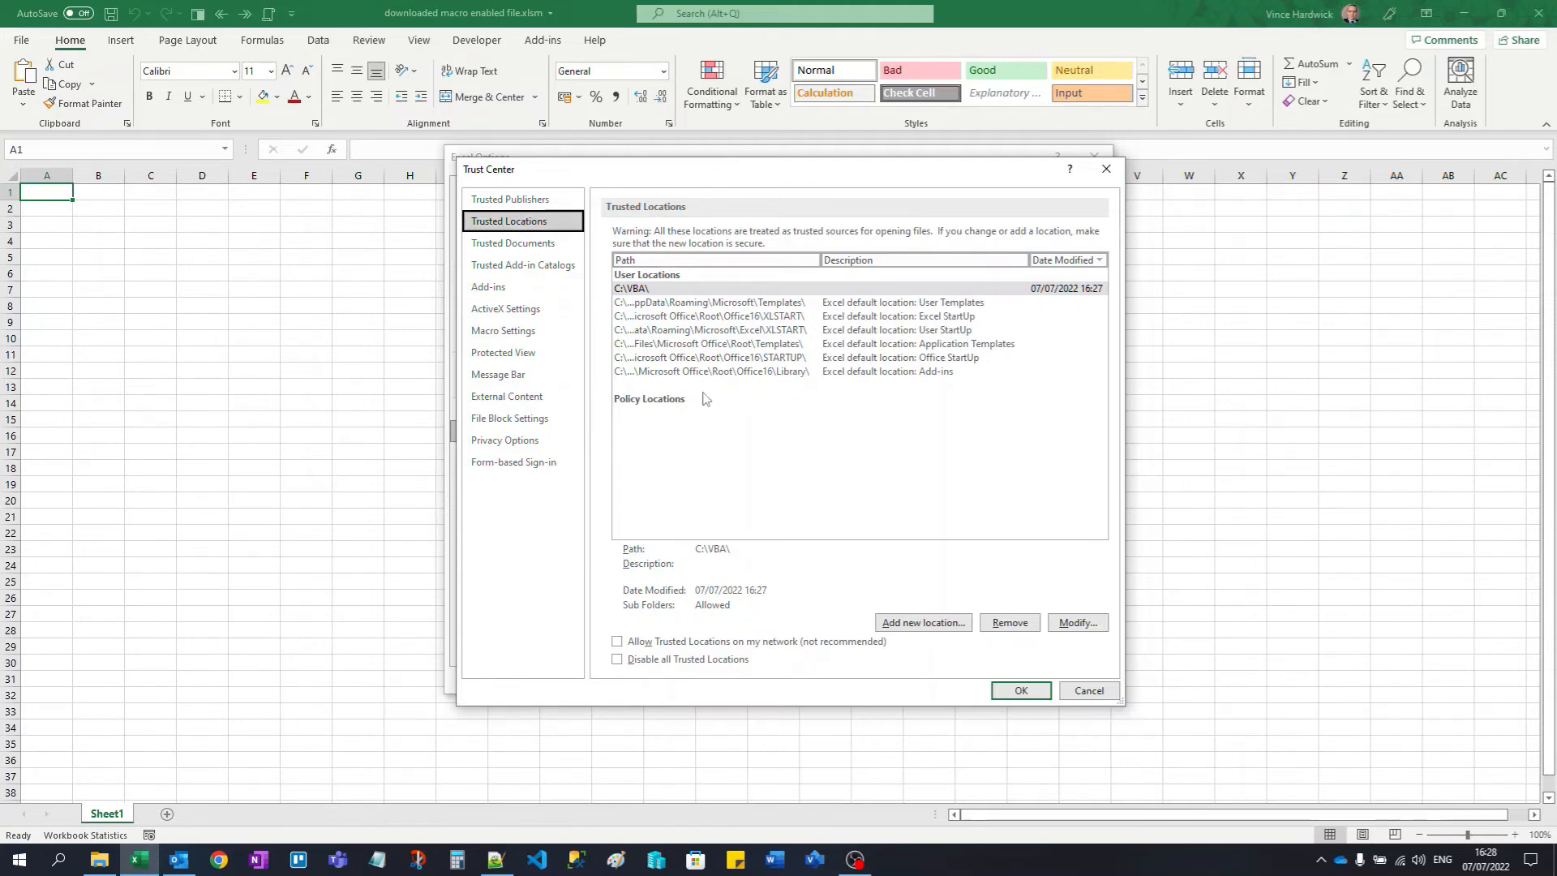
{"action": "left_click", "coordinate": [618, 641]}
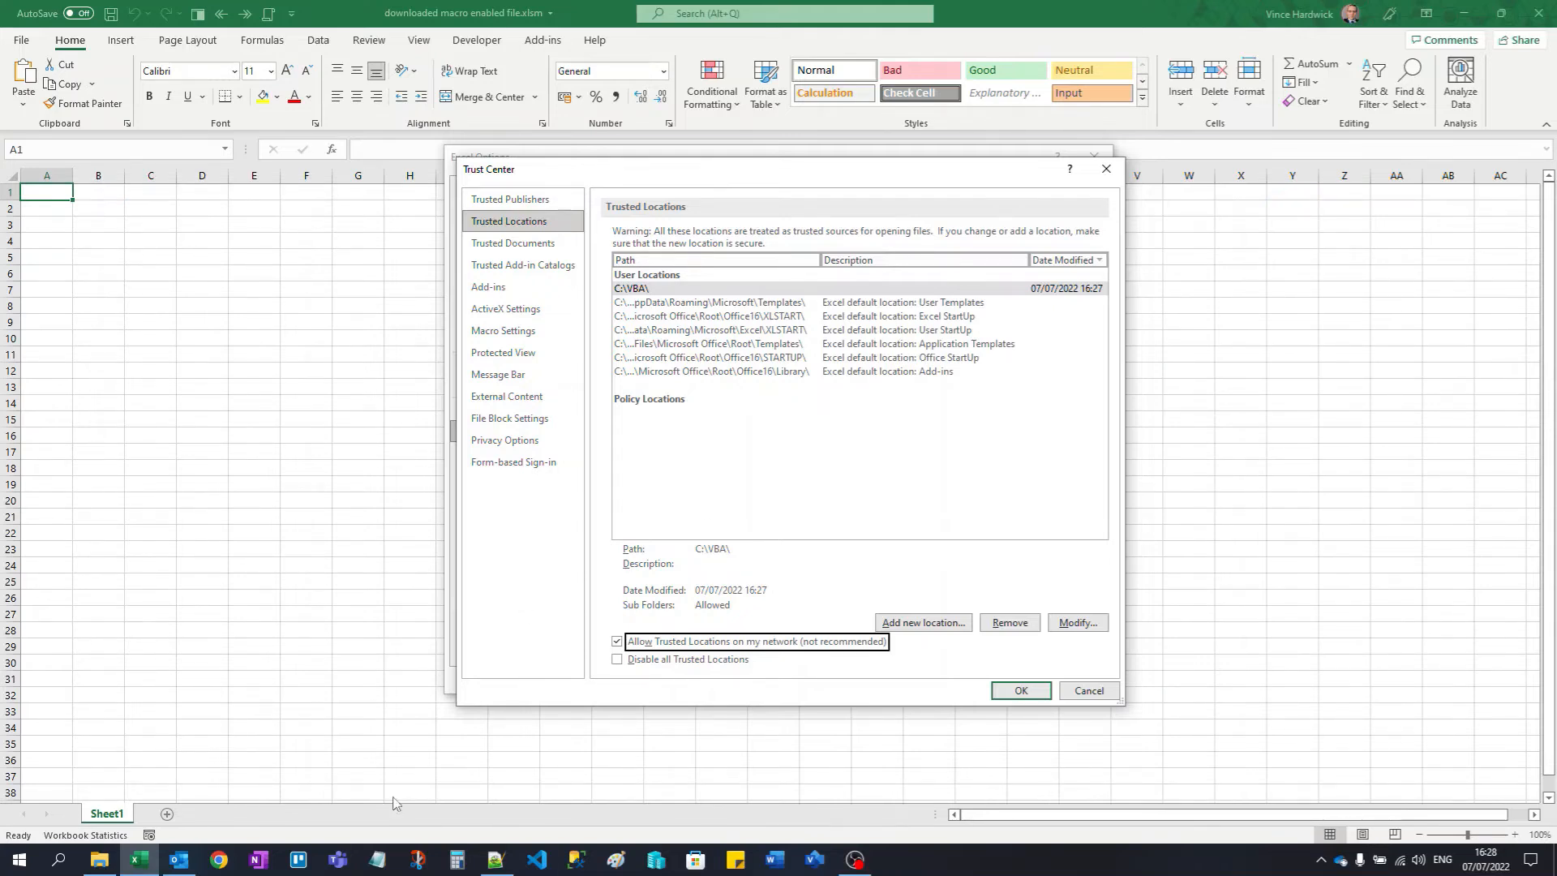
{"action": "left_click", "coordinate": [1088, 690]}
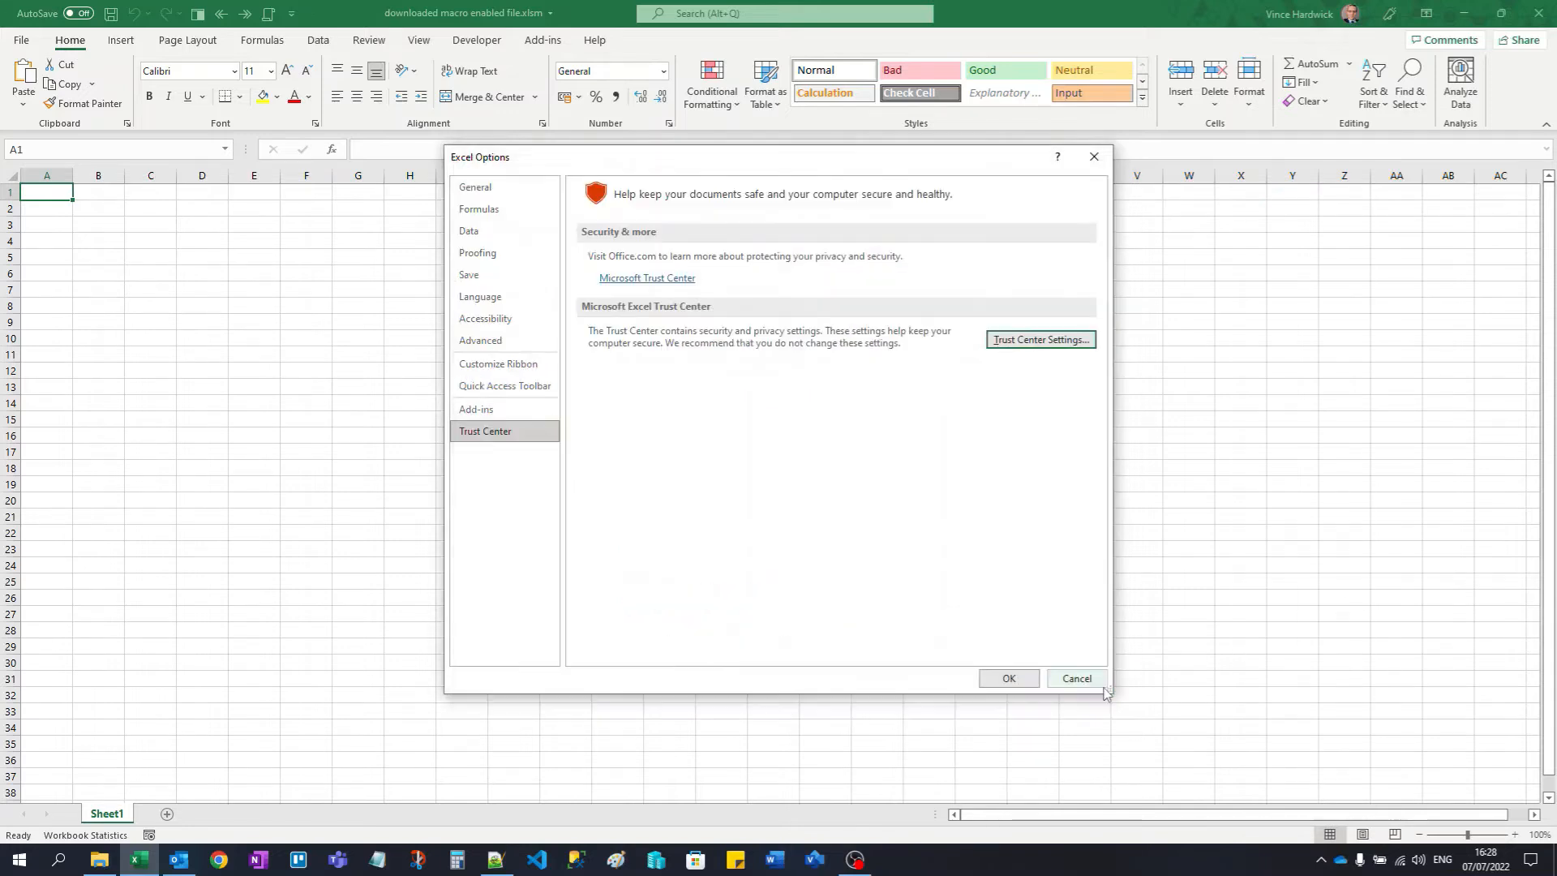
{"action": "left_click", "coordinate": [1079, 679]}
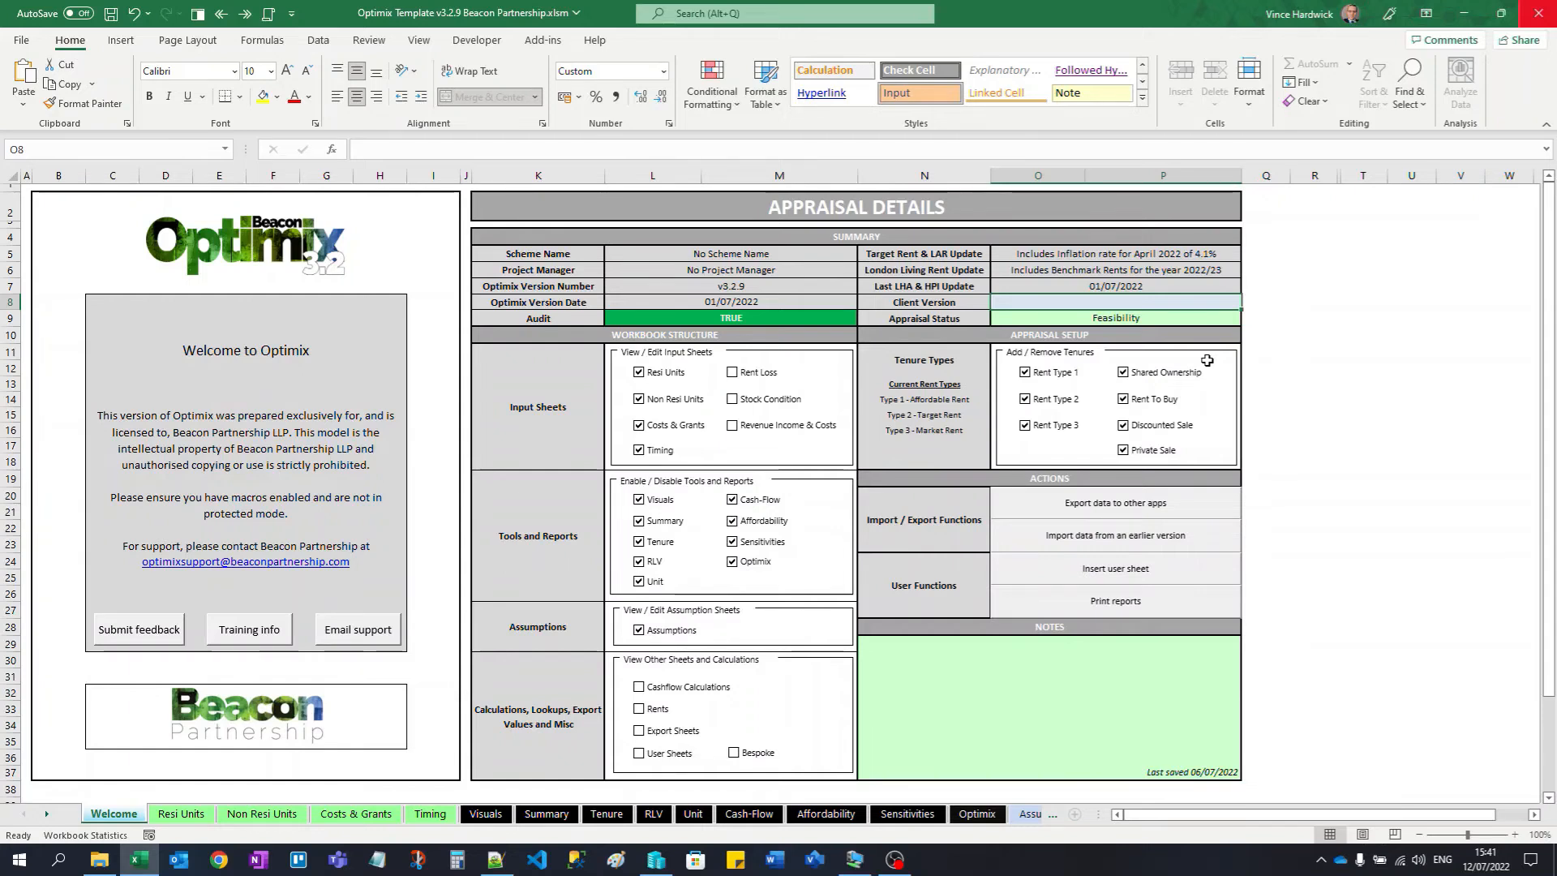
Step: Open the Visual Basic editor and try to expand the VBA project of the Optimix Template v3.2.9 workbook
{"action": "left_click", "coordinate": [477, 41]}
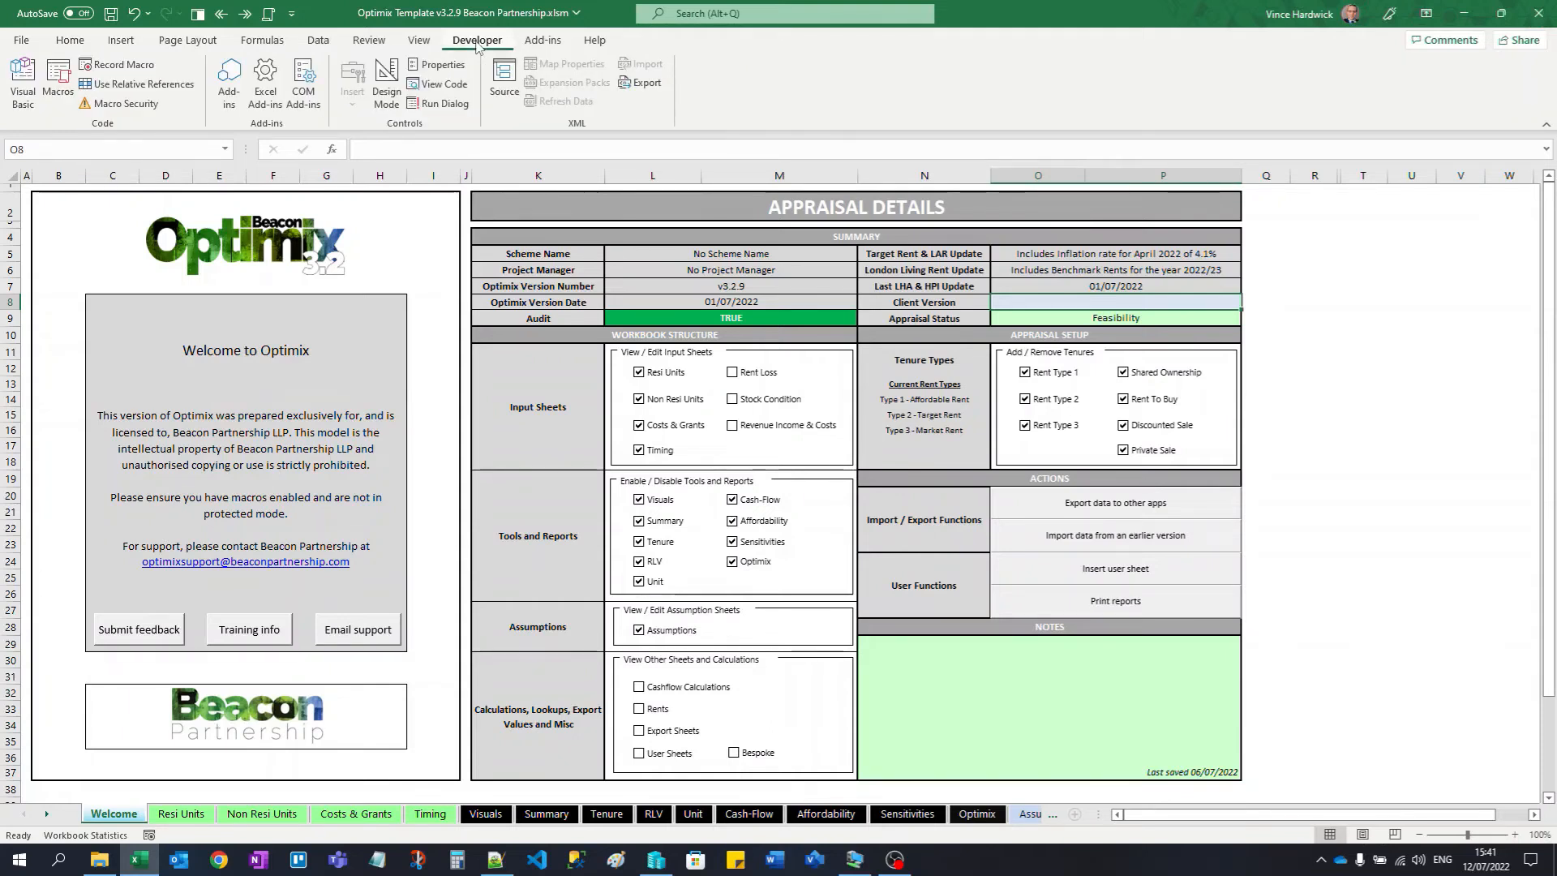
{"action": "left_click", "coordinate": [24, 102]}
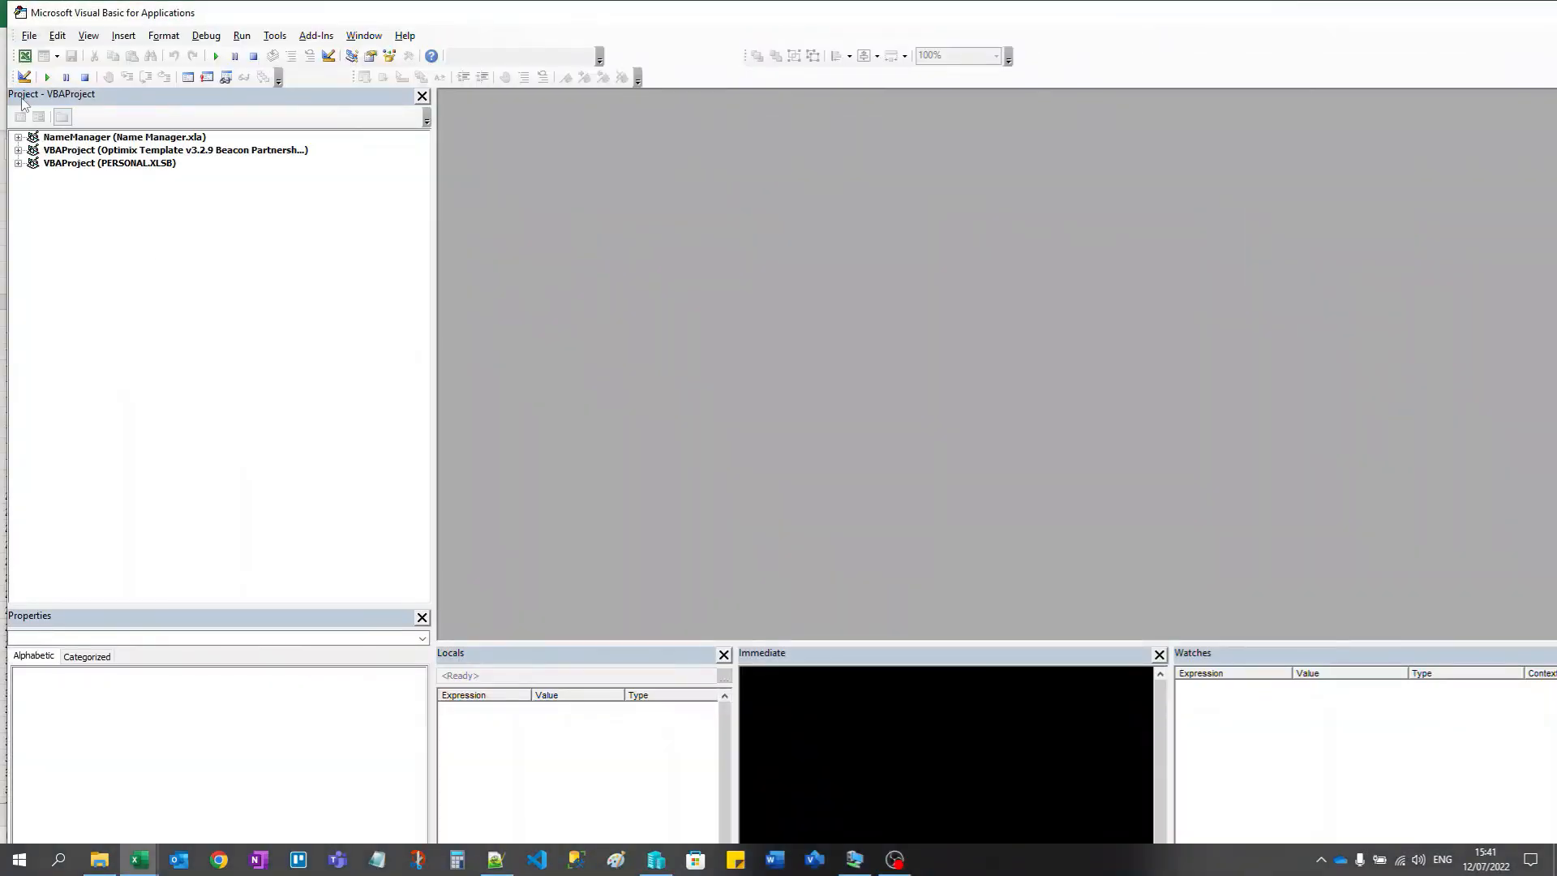
{"action": "left_click", "coordinate": [18, 151]}
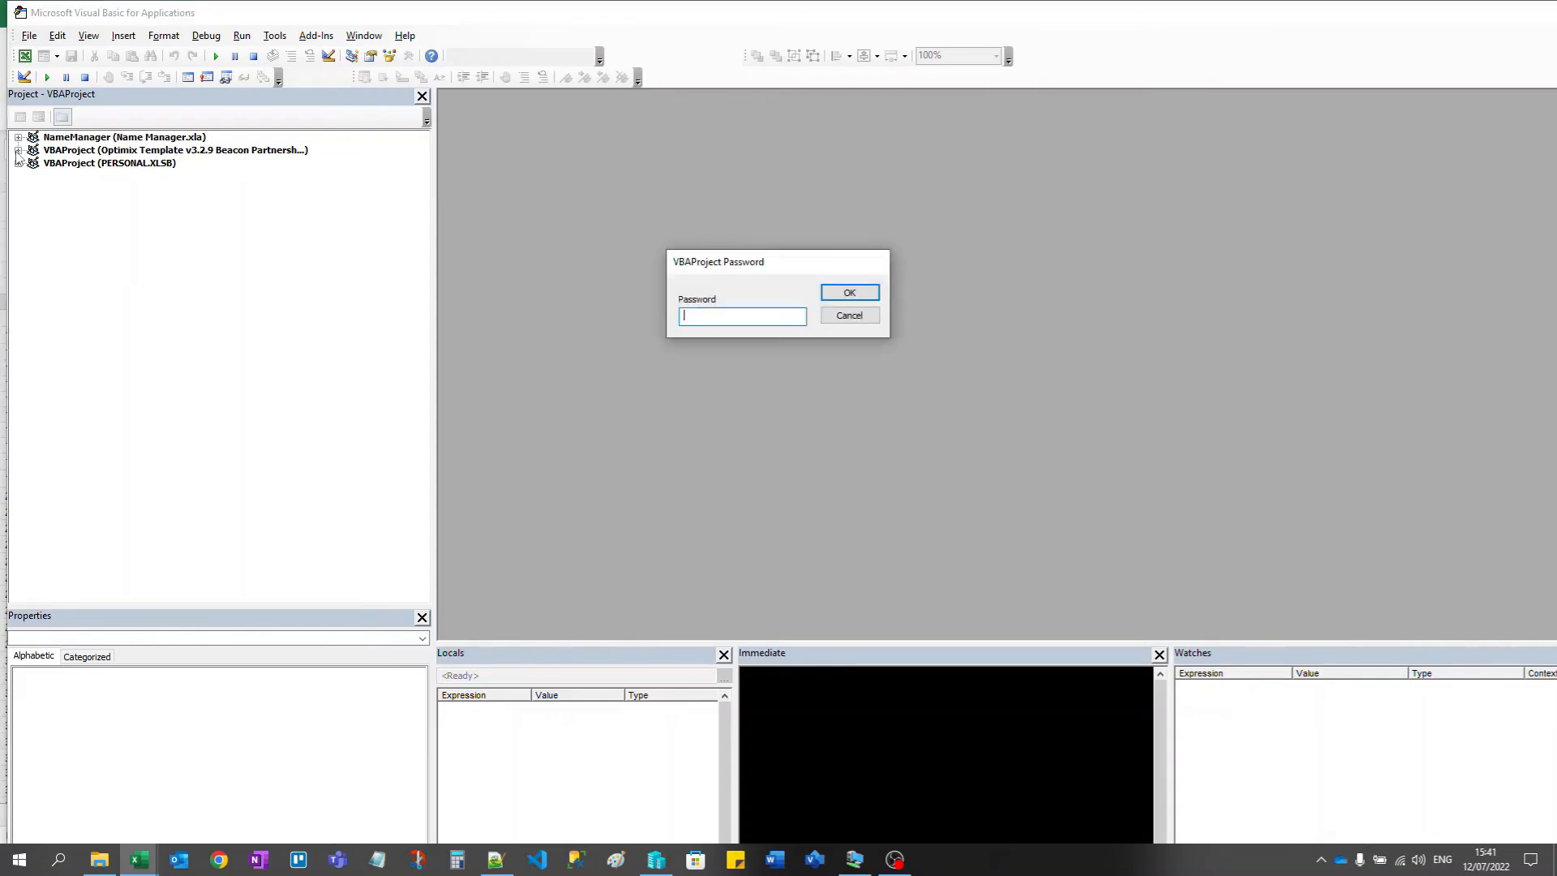
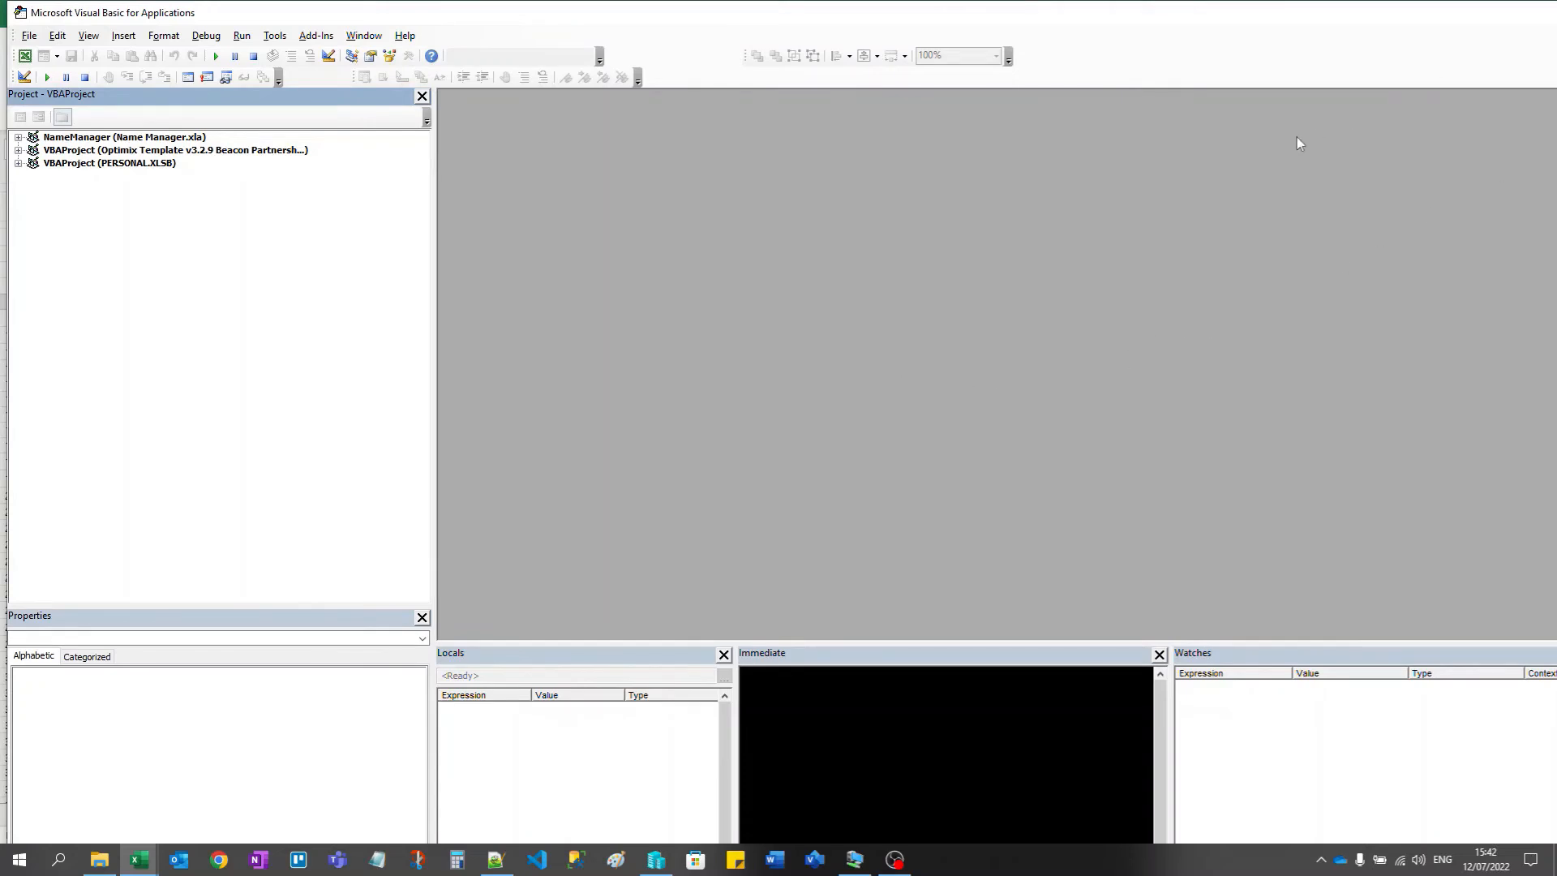
Step: Close the Visual Basic editor to return to Excel and close the Optimix Template v3.2.9 workbook without saving changes
{"action": "left_click", "coordinate": [29, 36]}
{"action": "left_click", "coordinate": [84, 154]}
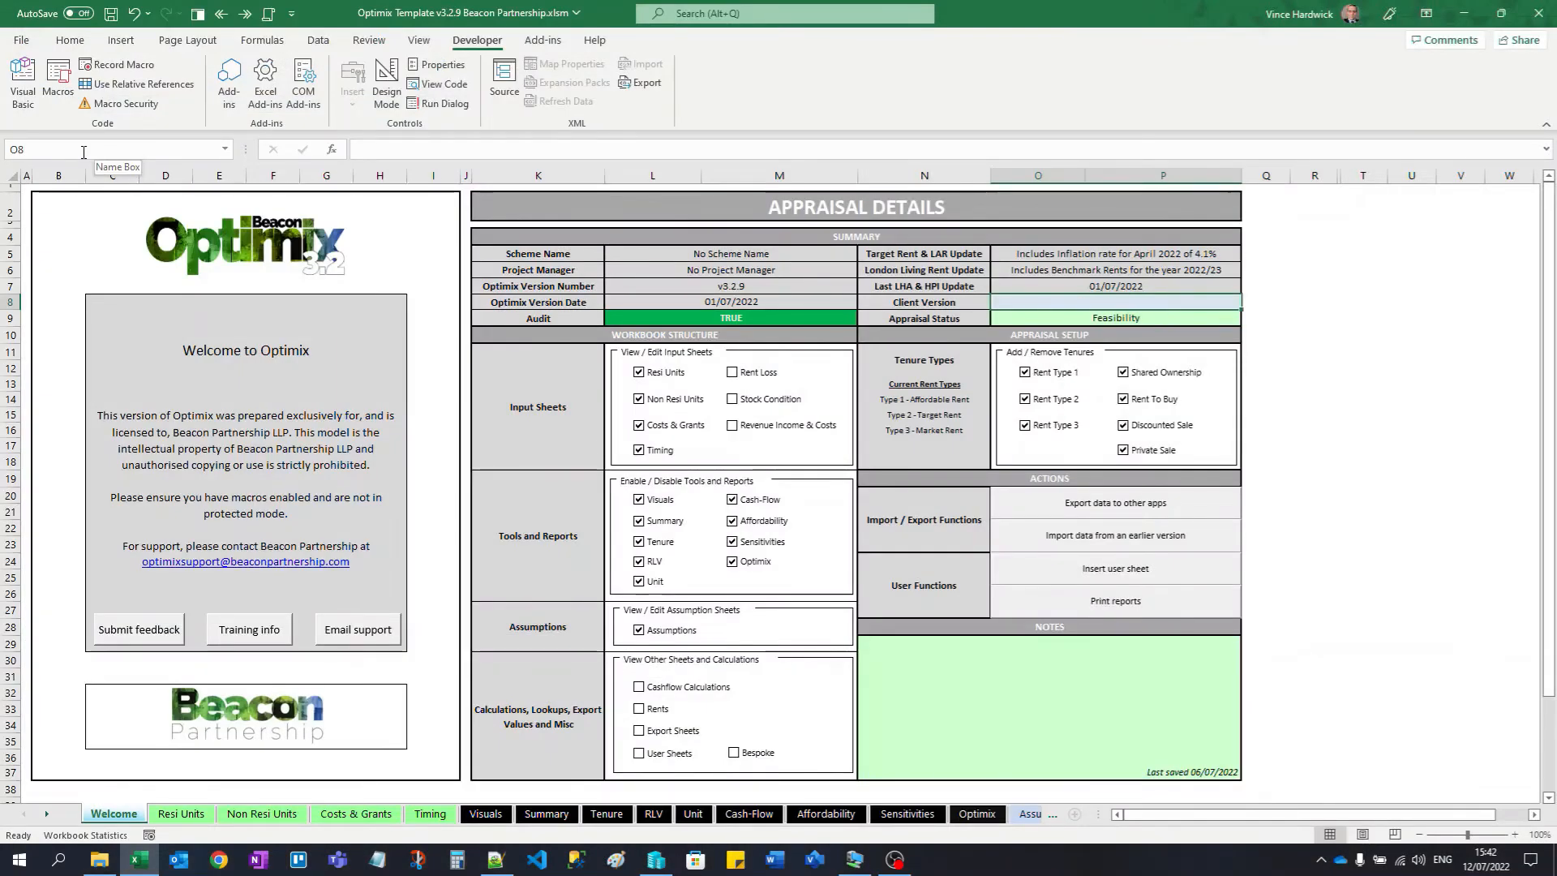
{"action": "left_click", "coordinate": [1533, 18]}
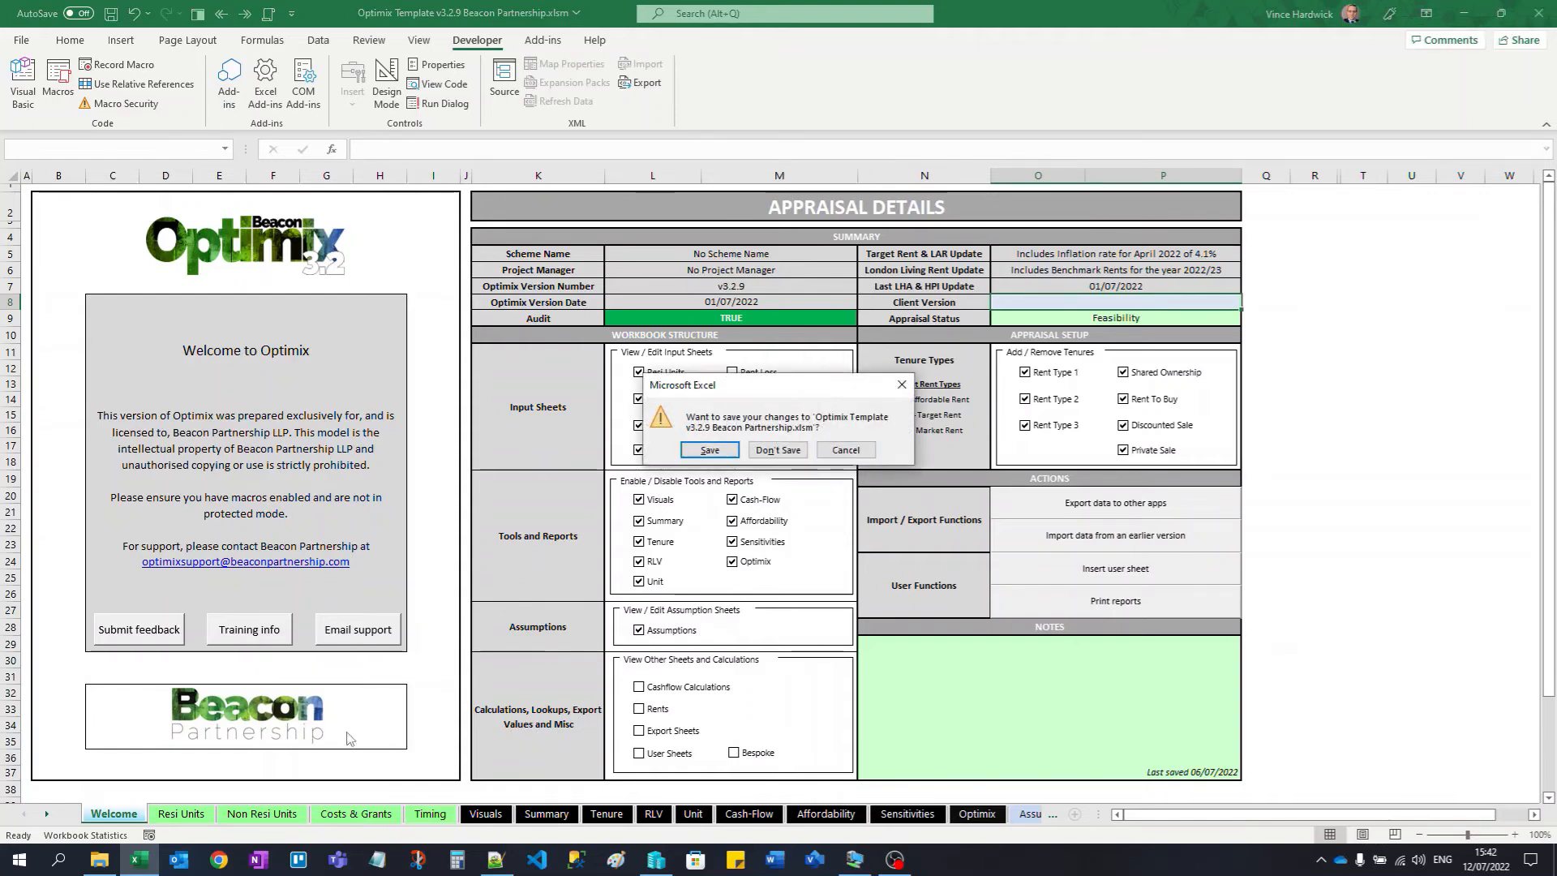
{"action": "left_click", "coordinate": [778, 451]}
Step: Open digitally signed.xlsm from the Demo workbooks folder, review its signature in the advanced macro security options without enabling content, and close it
{"action": "left_click", "coordinate": [102, 859]}
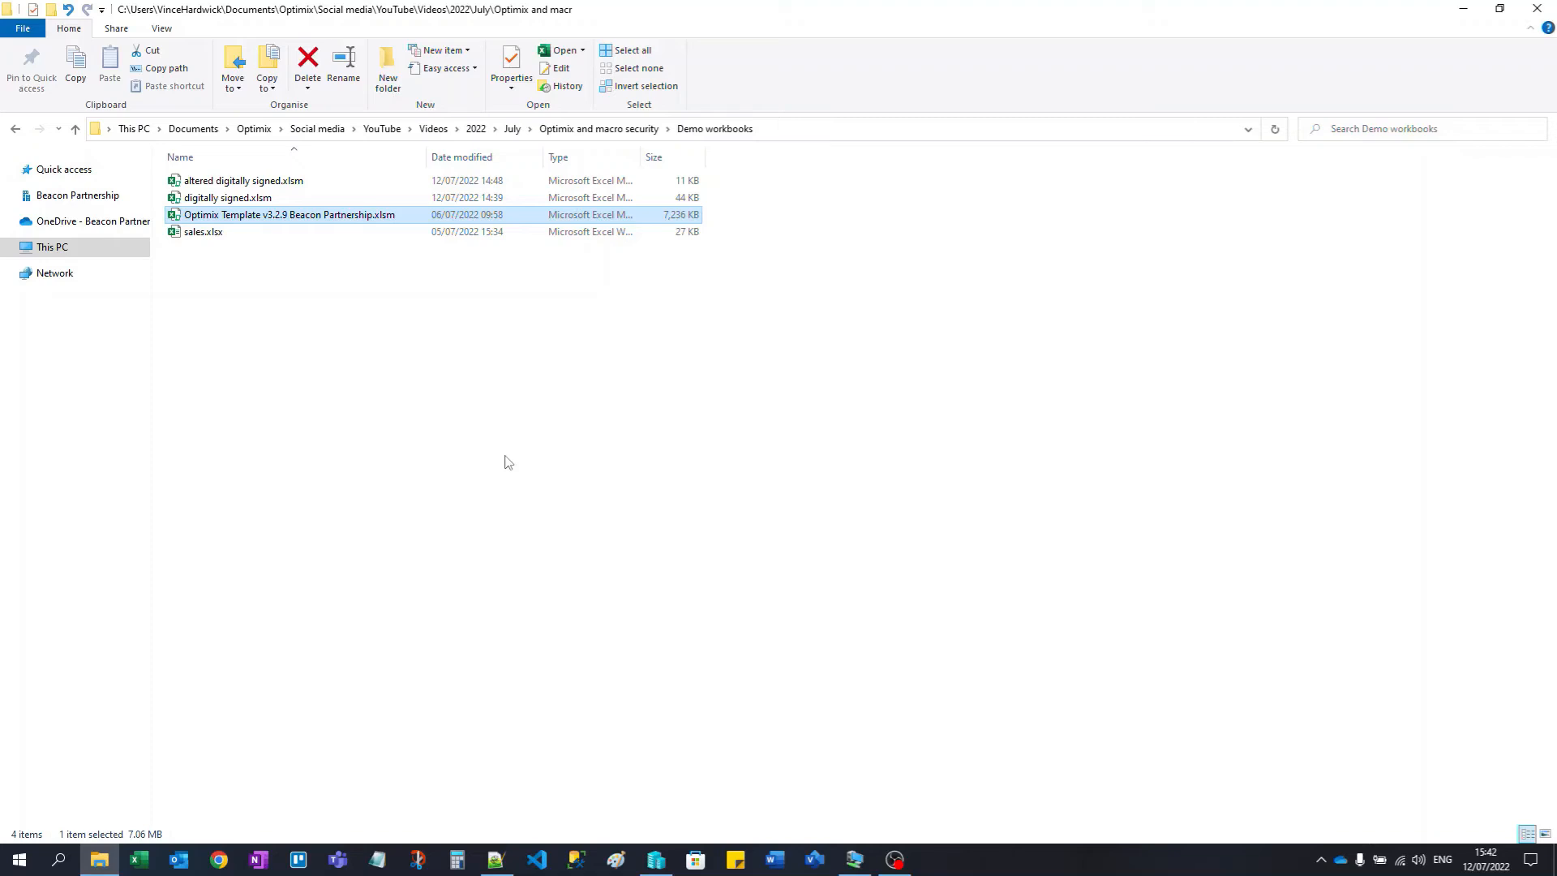
{"action": "double_click", "coordinate": [252, 201]}
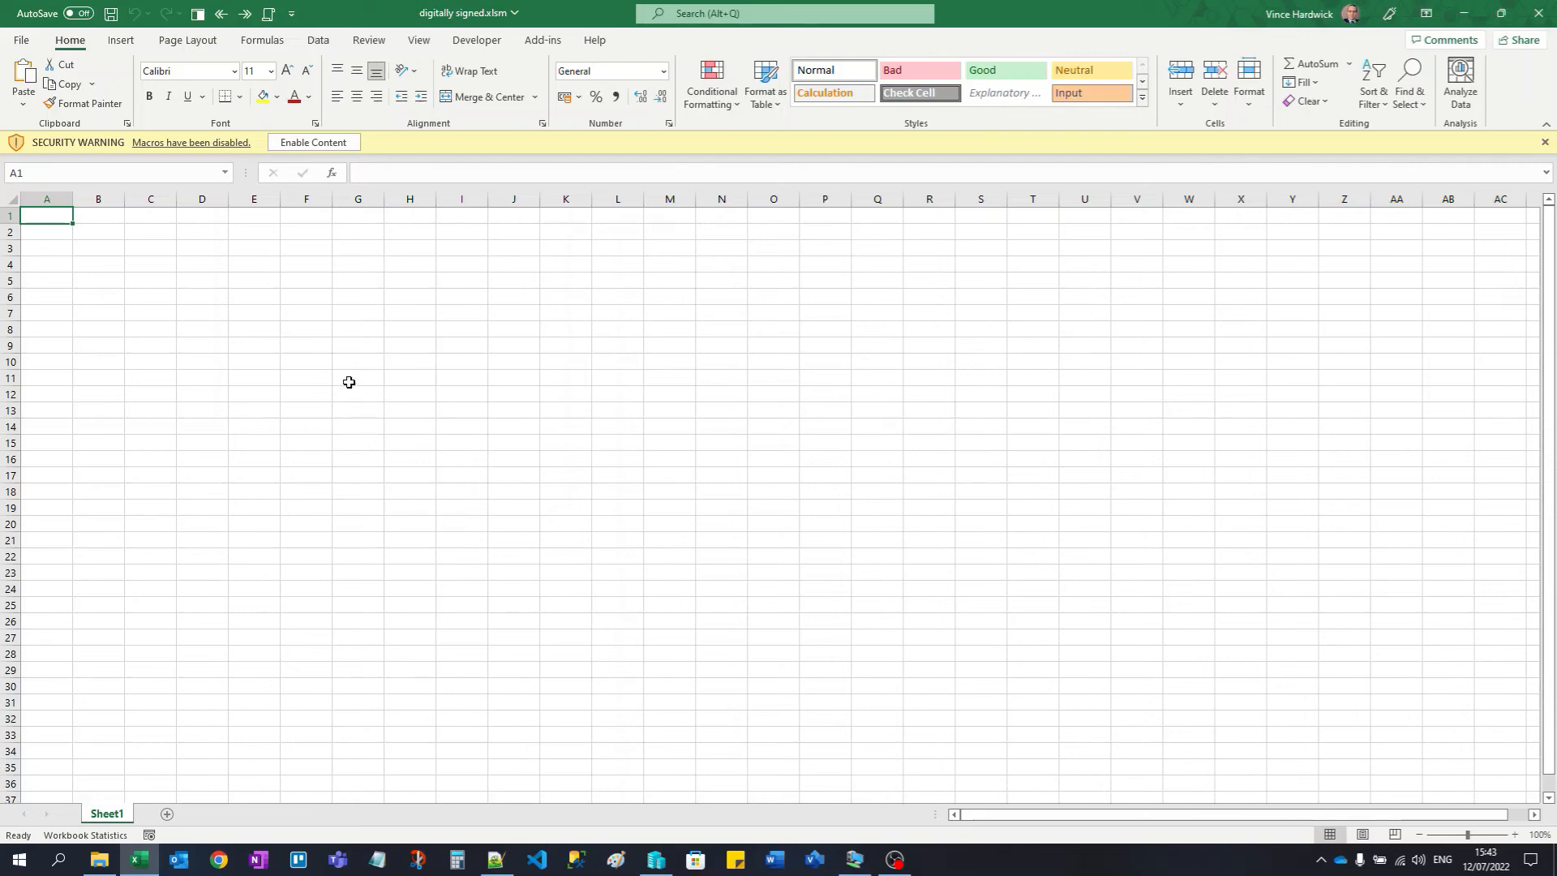
{"action": "left_click", "coordinate": [183, 143]}
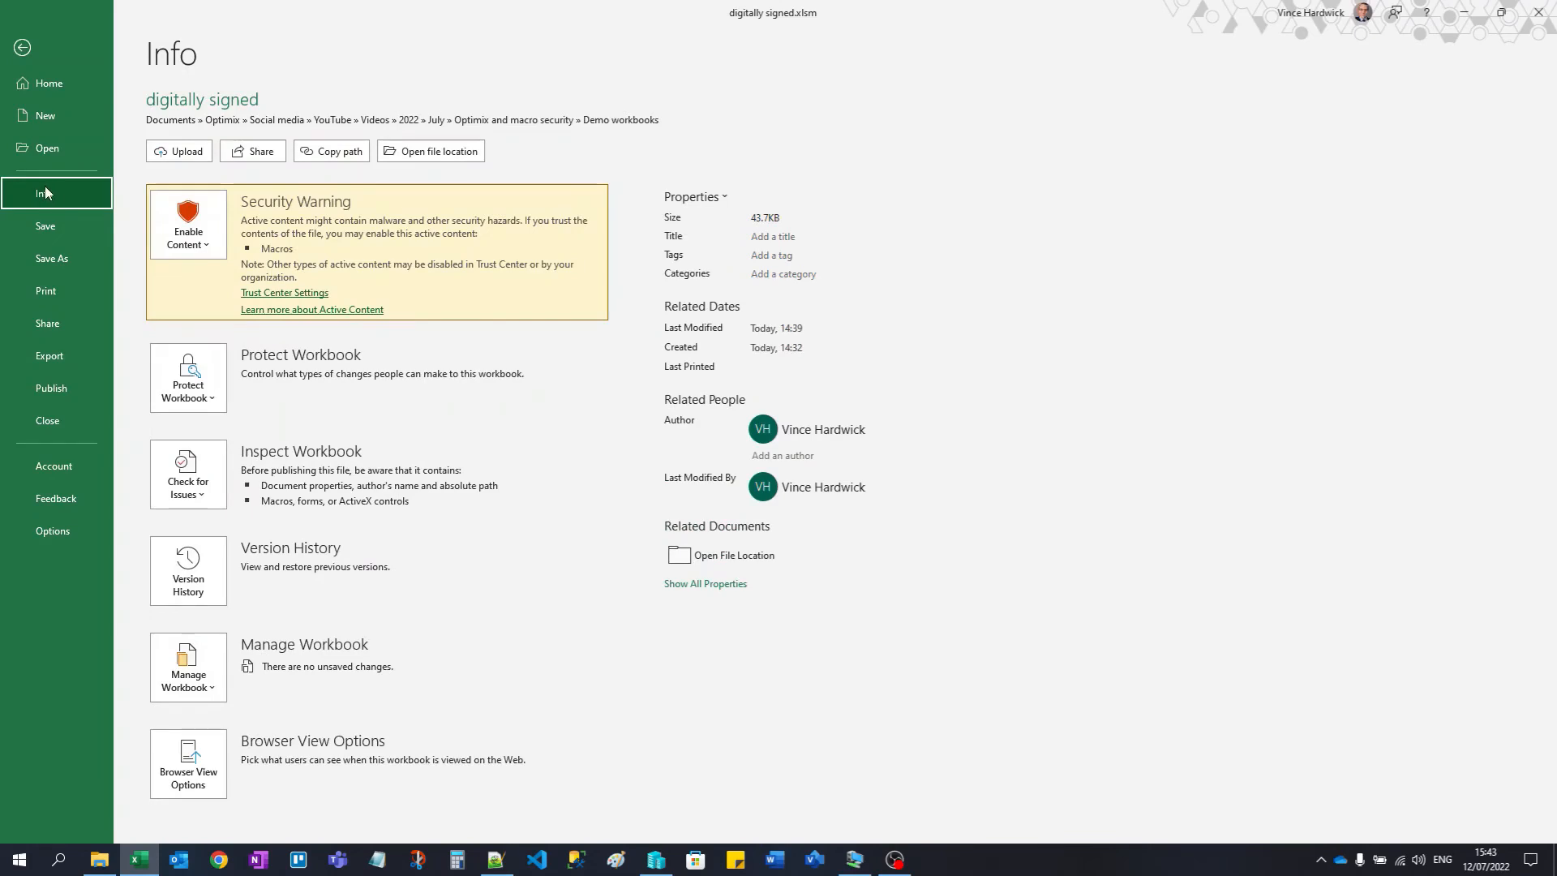
{"action": "left_click", "coordinate": [205, 247]}
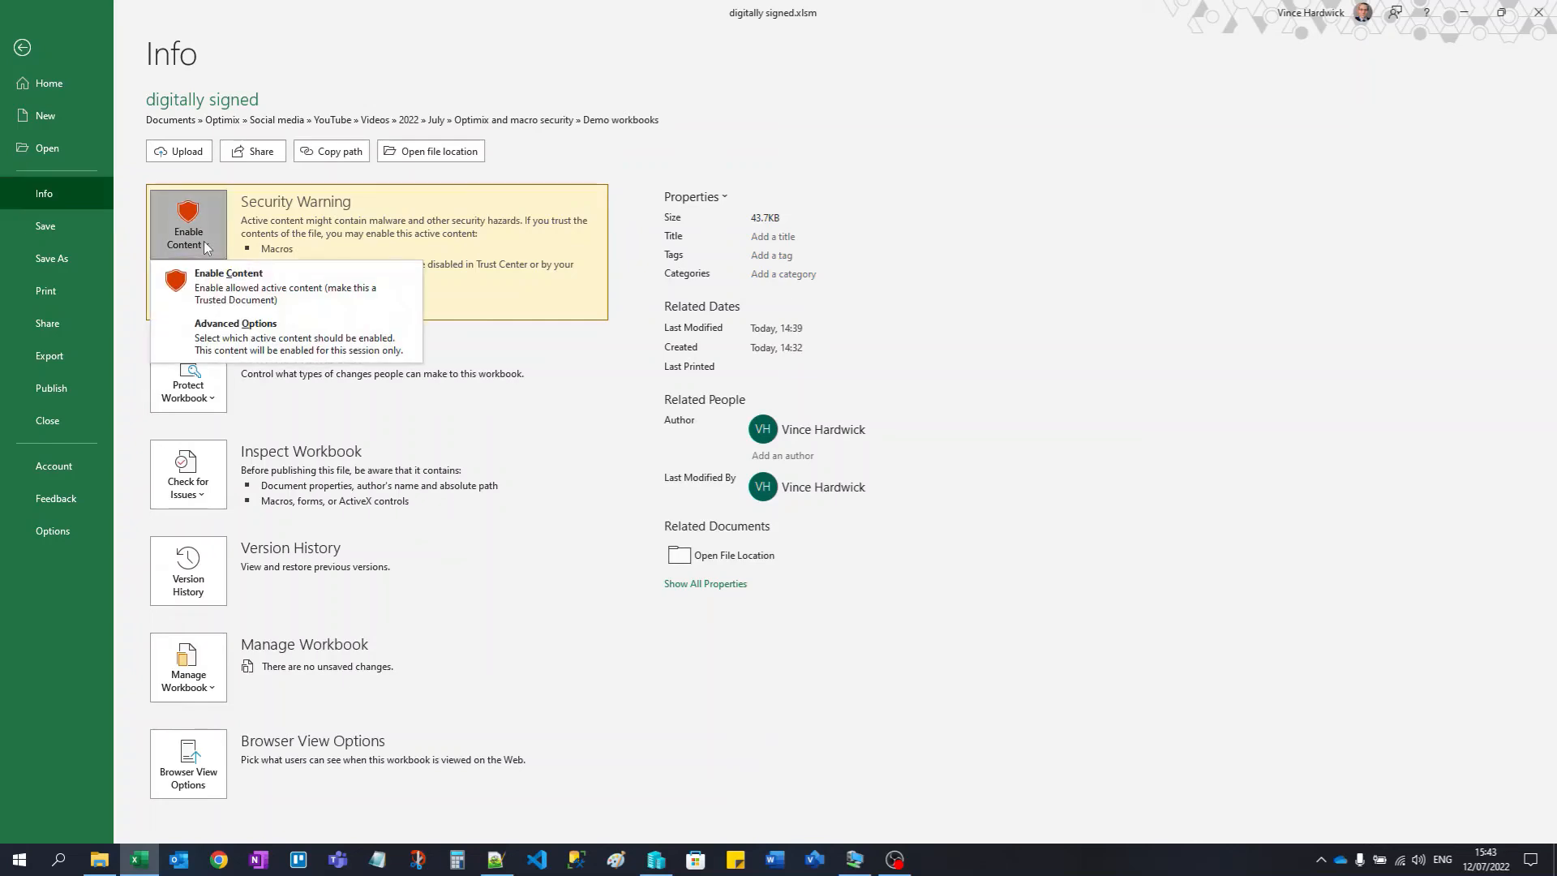
{"action": "left_click", "coordinate": [286, 348]}
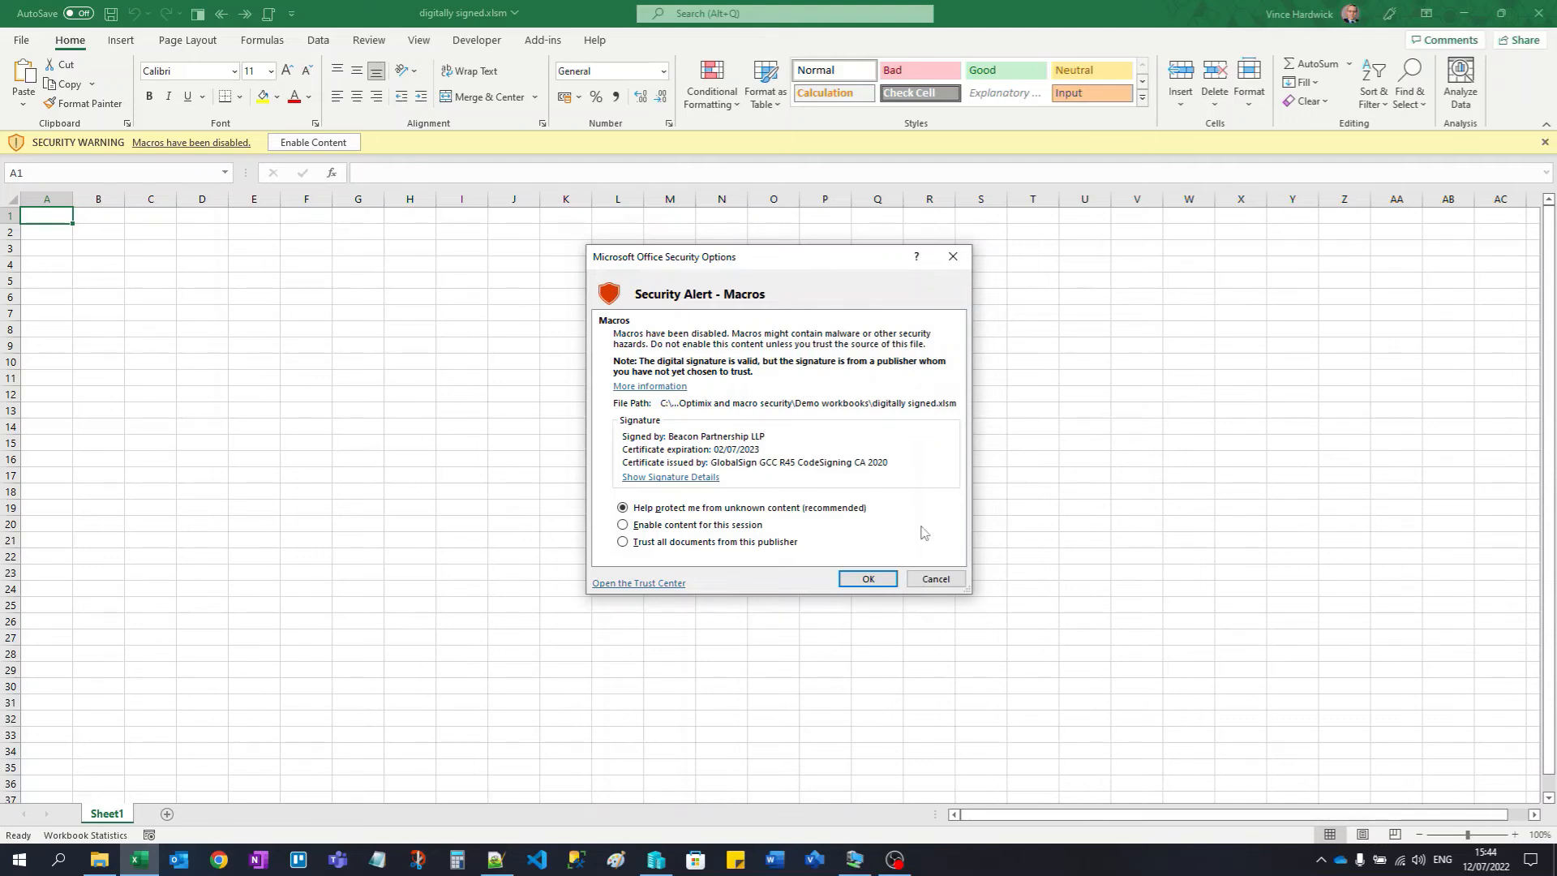
{"action": "left_click", "coordinate": [935, 578]}
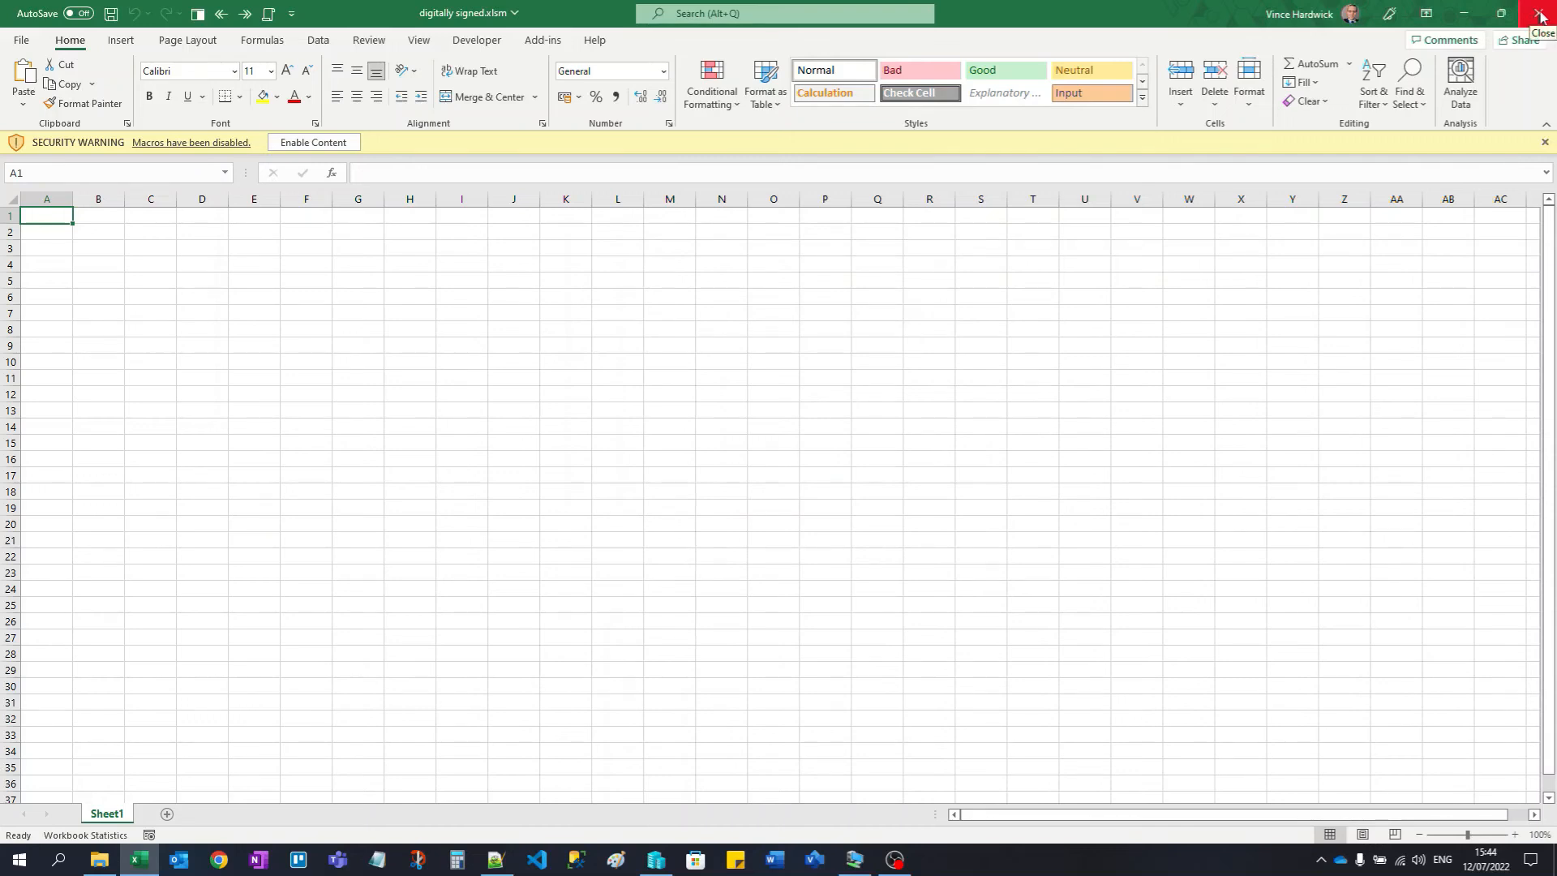
{"action": "left_click", "coordinate": [1540, 14]}
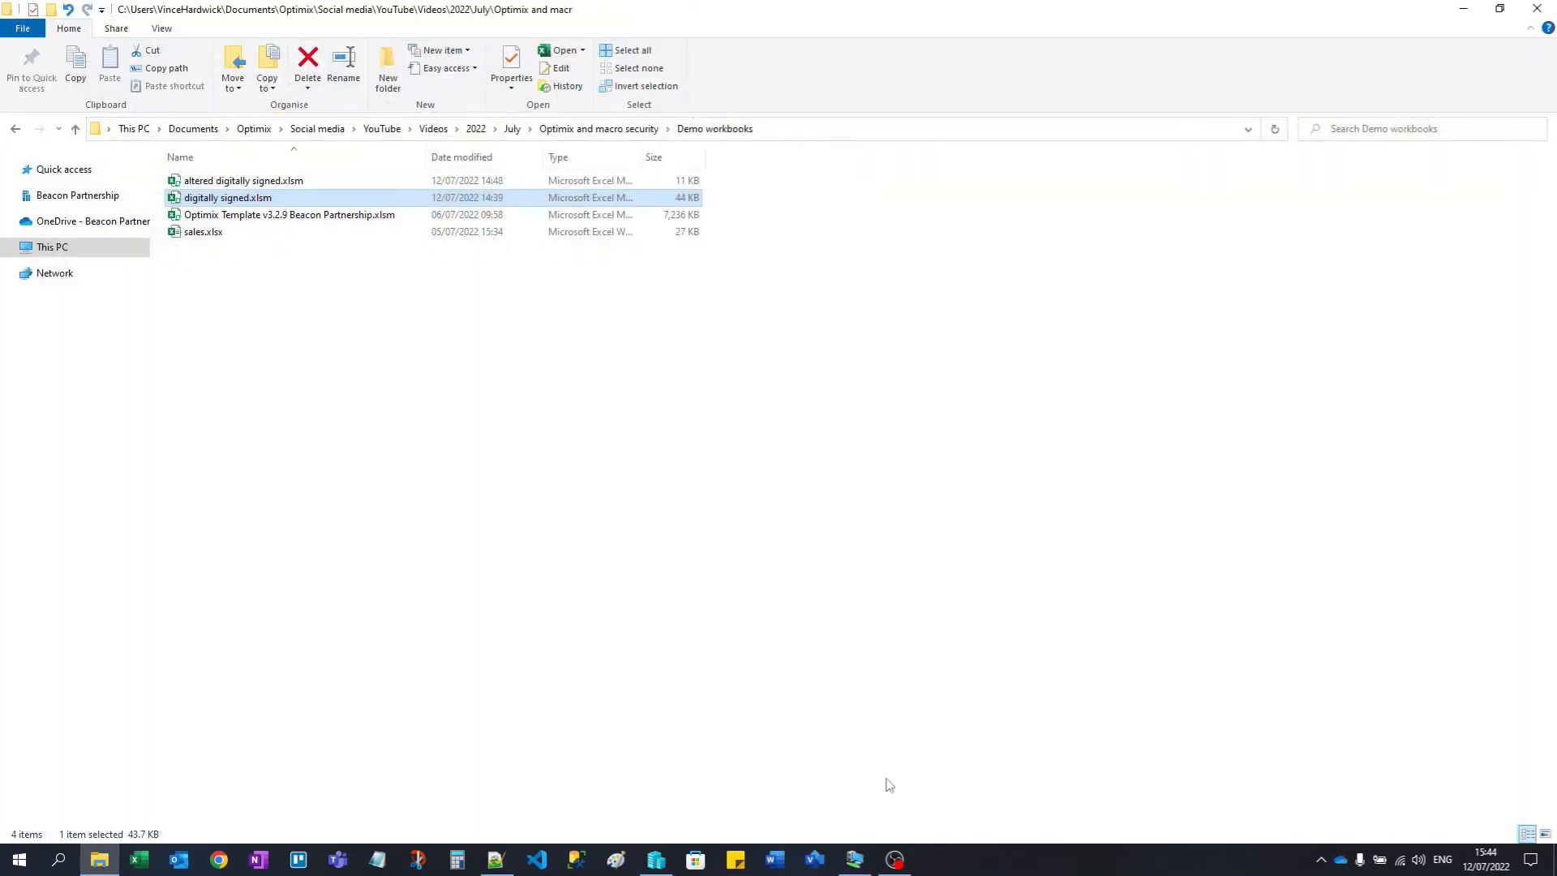
Step: Switch to the WIN 7 NEW virtual machine in full screen and open digitally signed.xlsm from its C:\VBA folder
{"action": "left_click", "coordinate": [853, 860]}
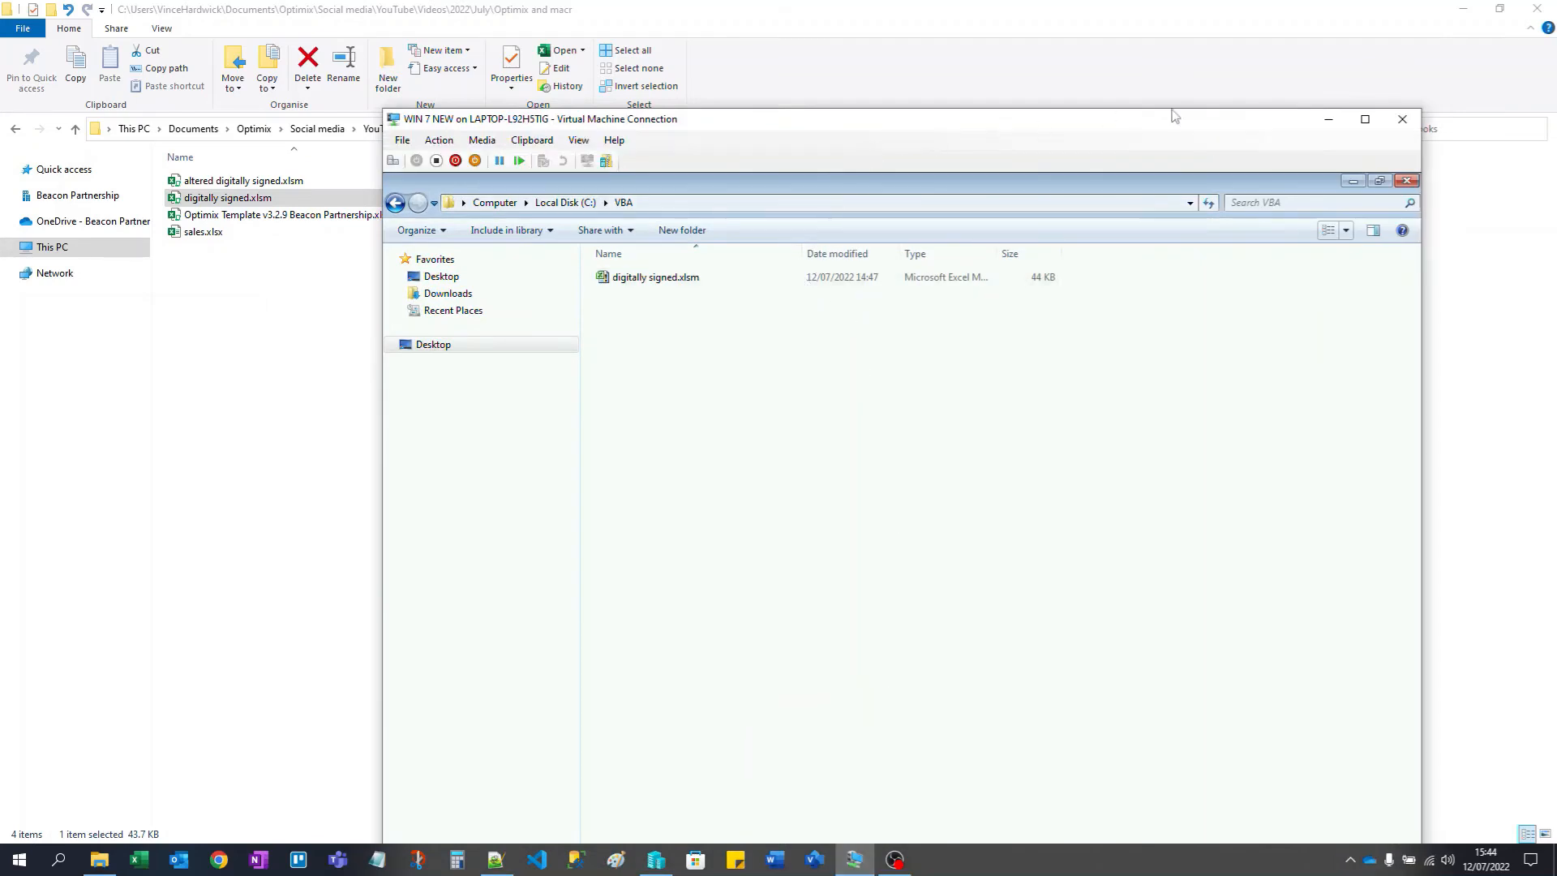
{"action": "left_click", "coordinate": [1463, 9]}
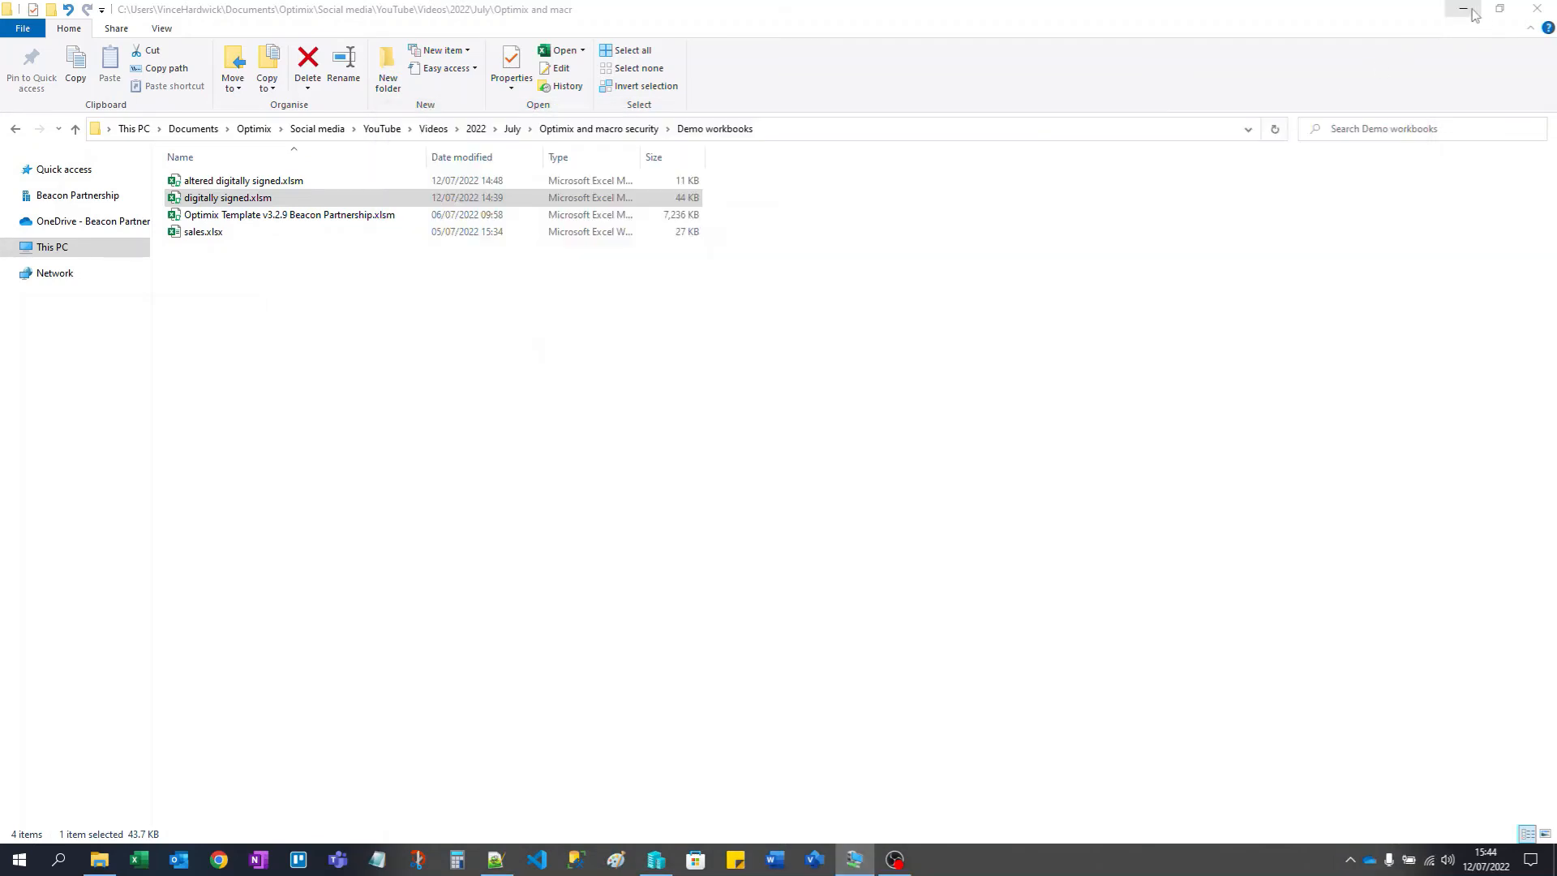
{"action": "left_click", "coordinate": [1365, 120]}
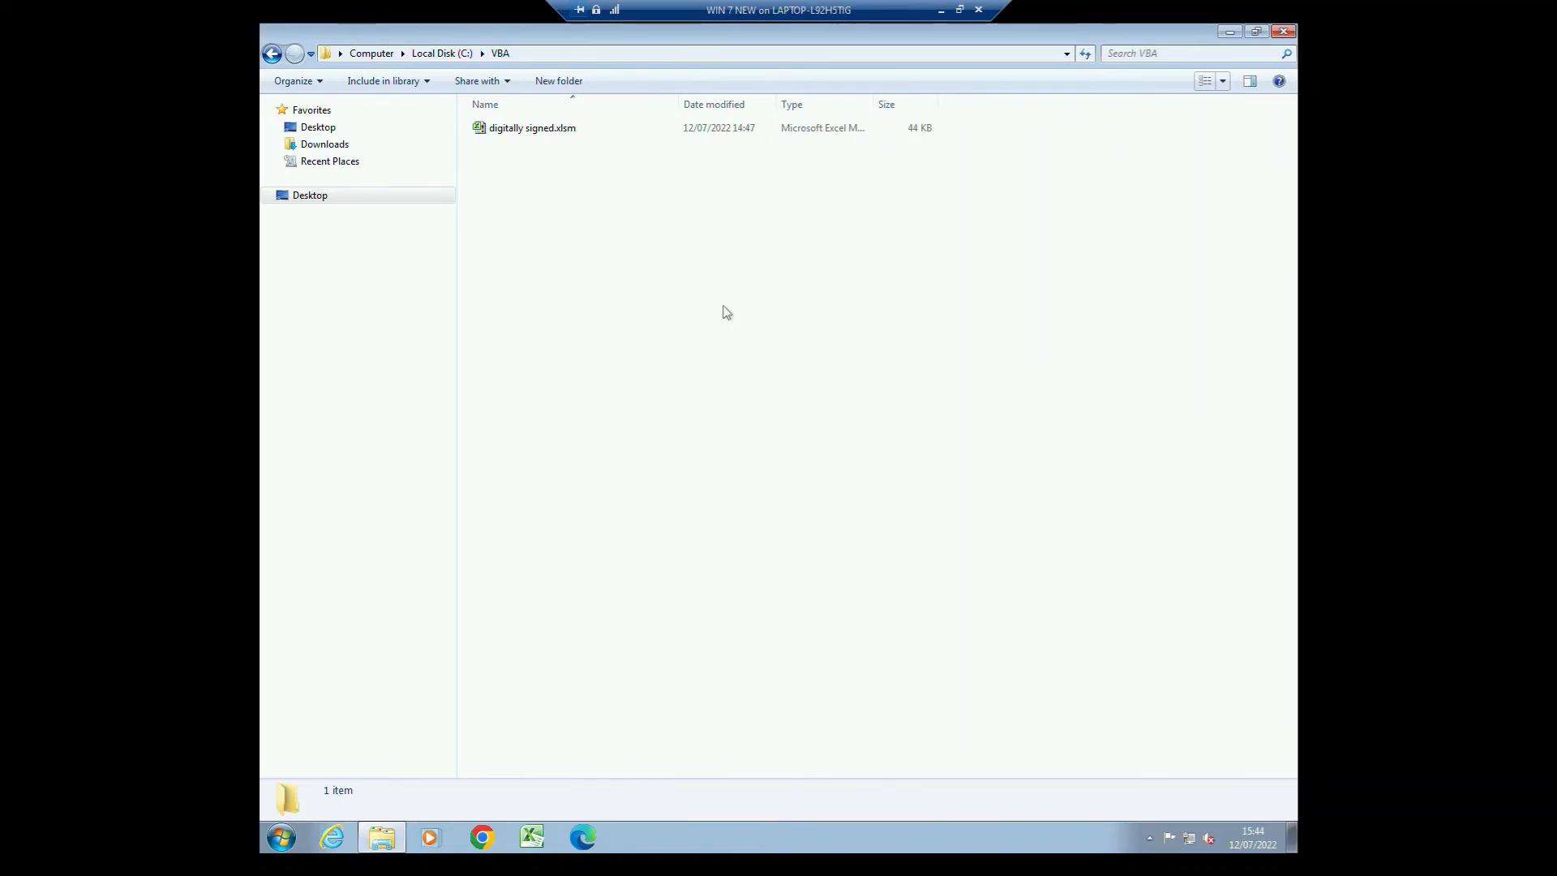
{"action": "left_click", "coordinate": [534, 135]}
{"action": "double_click", "coordinate": [534, 132]}
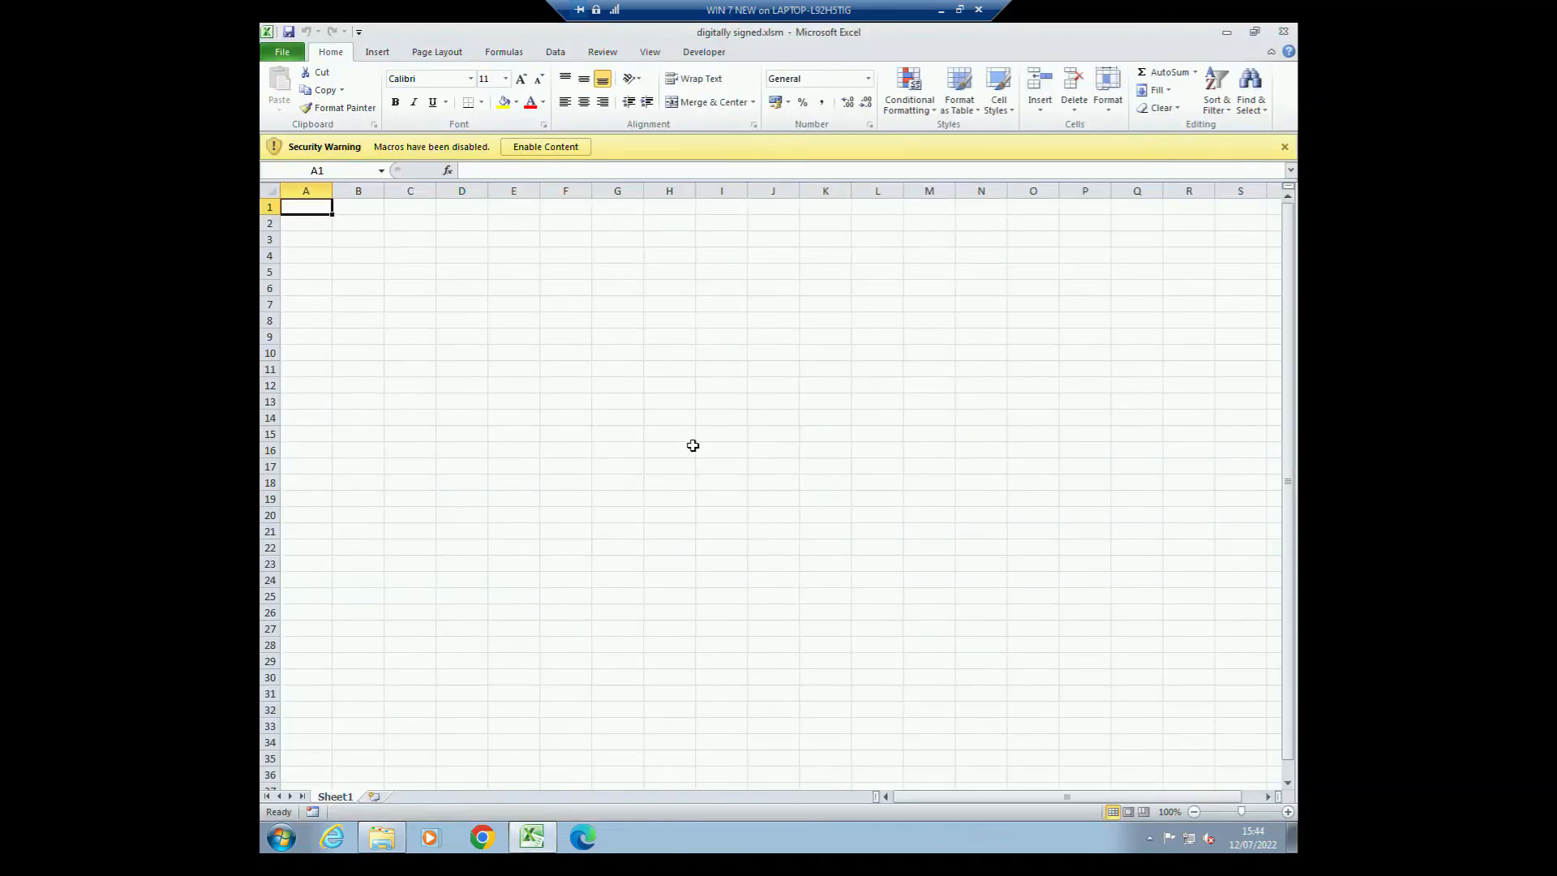
Step: Open the Visual Basic editor, unlock the VBA project with the project password, and open the ThisWorkbook code
{"action": "left_click", "coordinate": [688, 53]}
{"action": "left_click", "coordinate": [279, 87]}
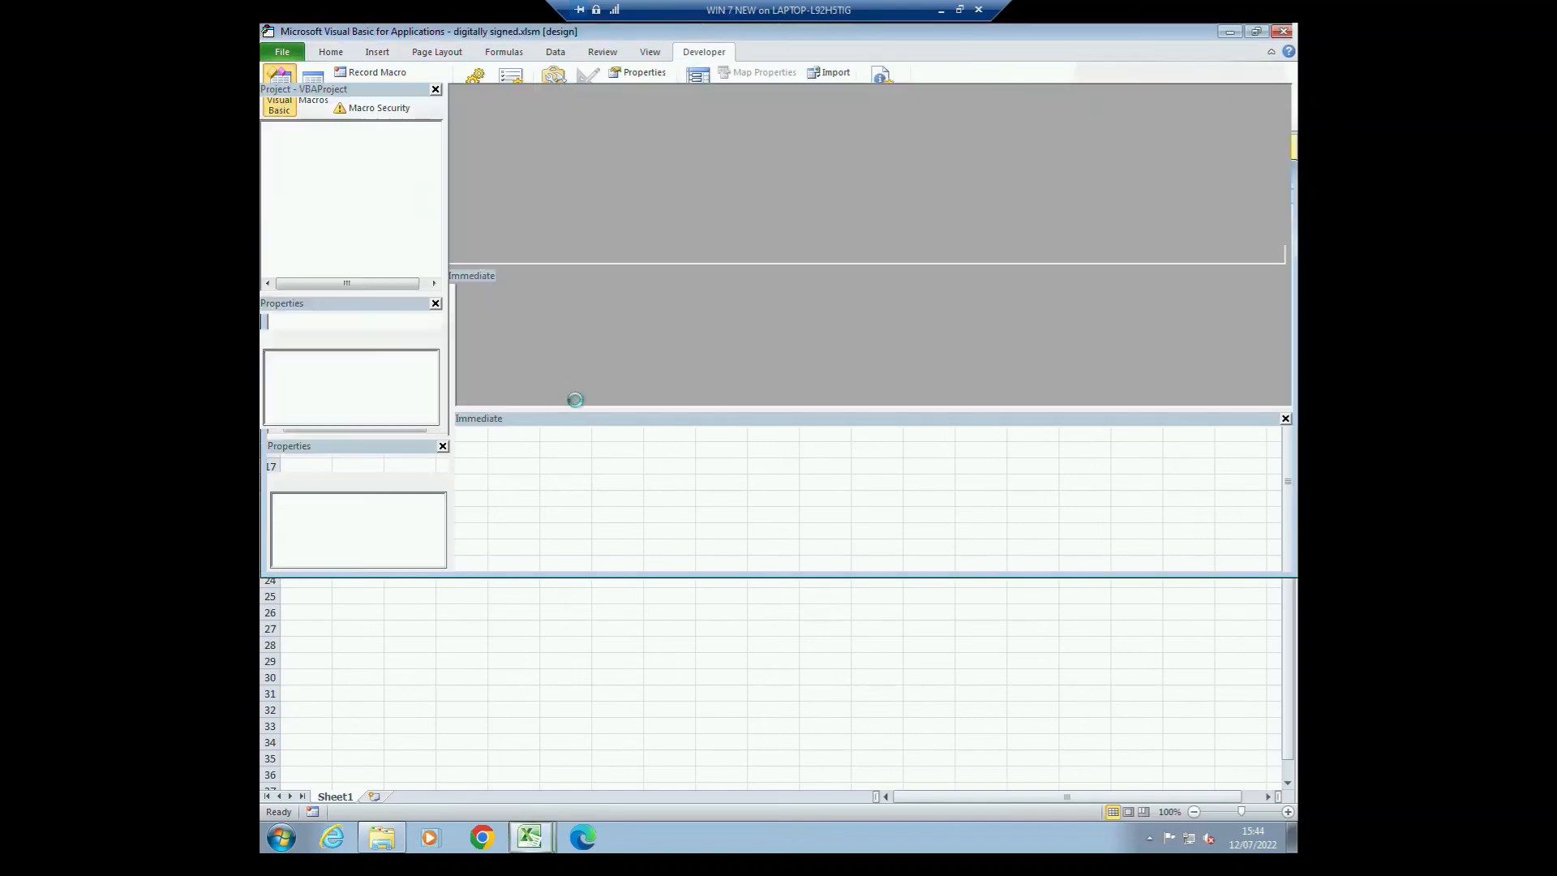
{"action": "left_click", "coordinate": [269, 128]}
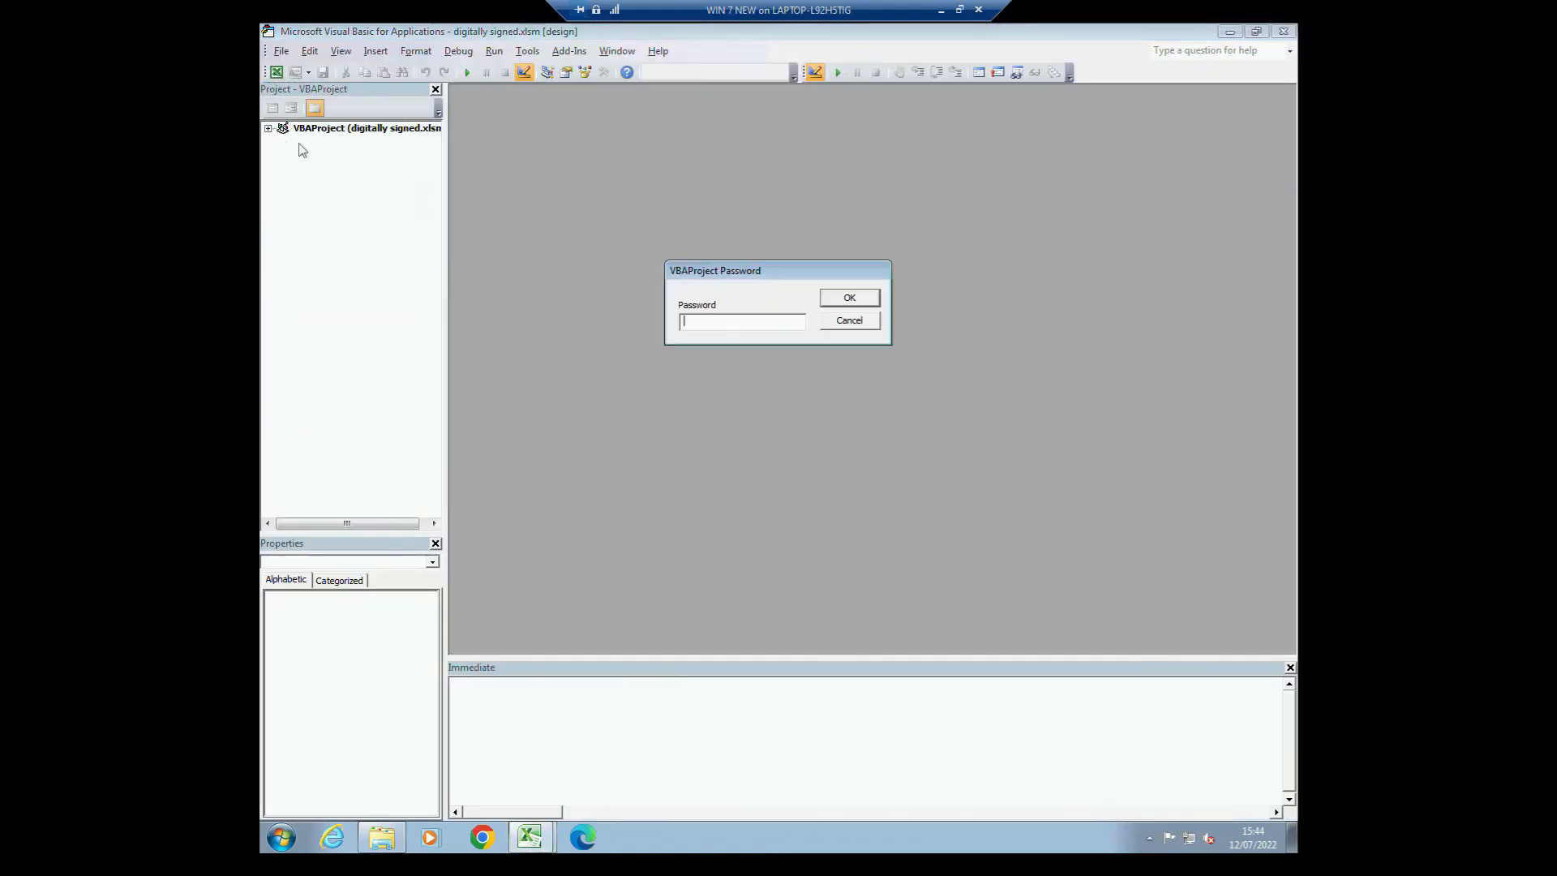
{"action": "type", "text": "******"}
{"action": "key", "text": "Return"}
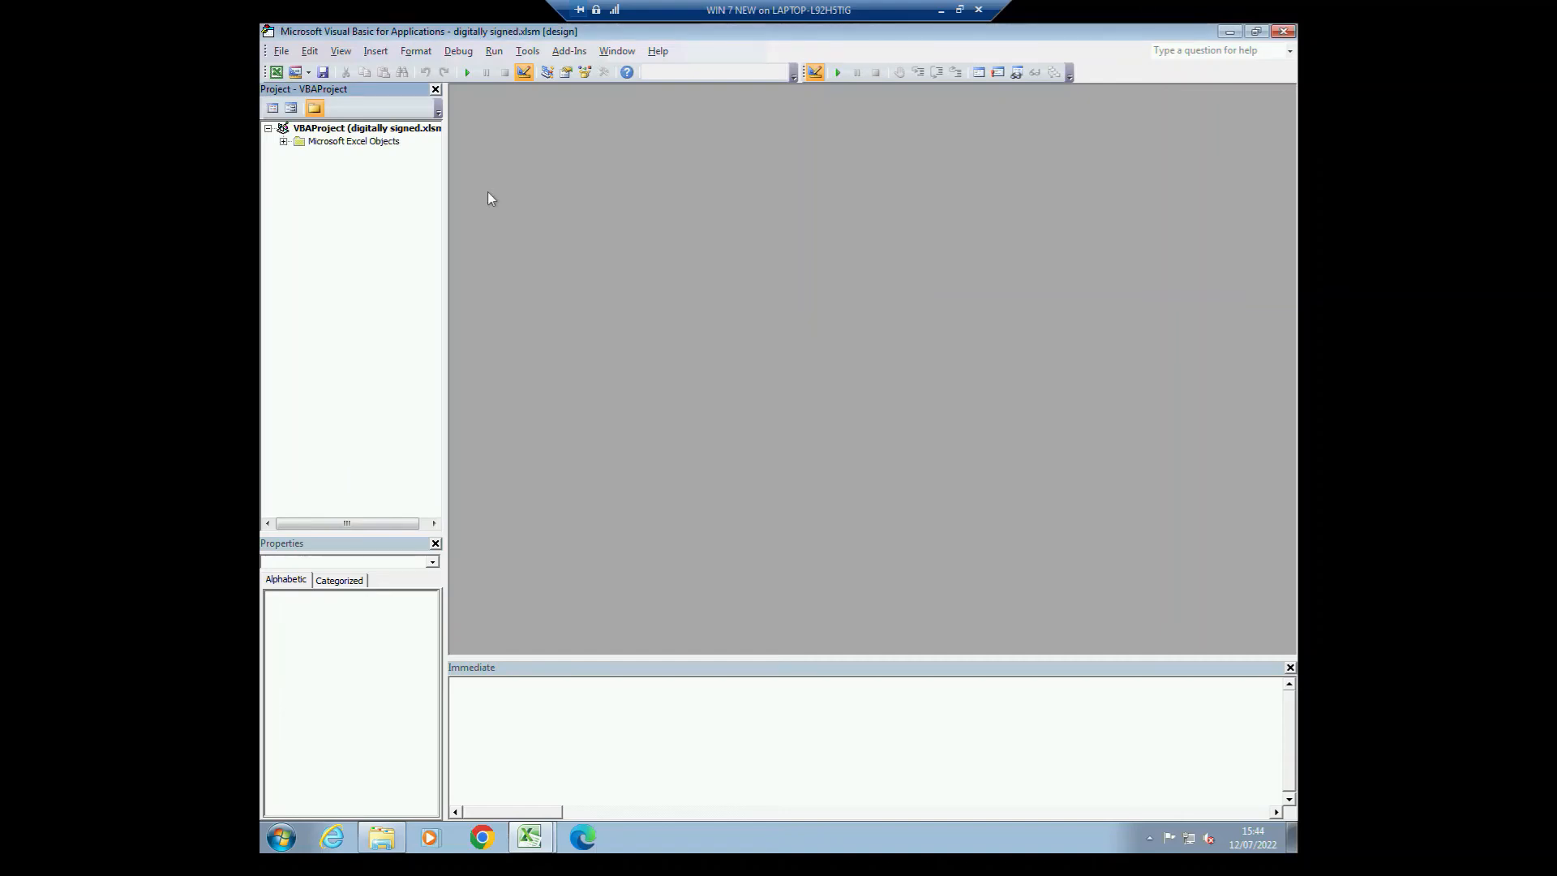
{"action": "left_click", "coordinate": [283, 141]}
{"action": "double_click", "coordinate": [352, 168]}
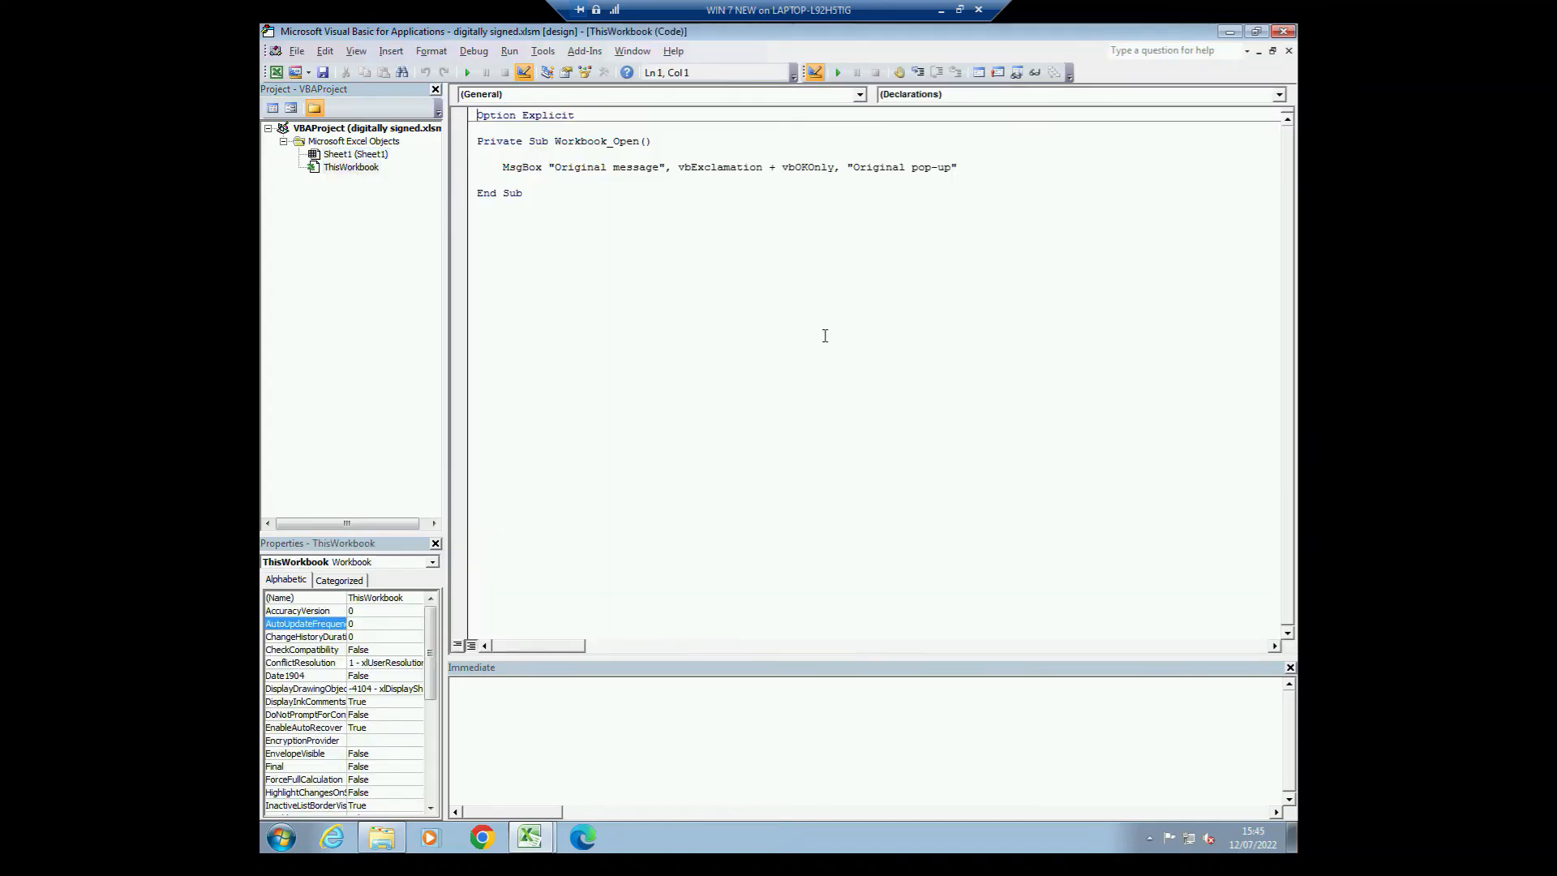
Step: In the Workbook_Open MsgBox line, change the message to "Altered message" and the title to "Altered pop-up"
{"action": "double_click", "coordinate": [594, 170]}
{"action": "type", "text": "Alt"}
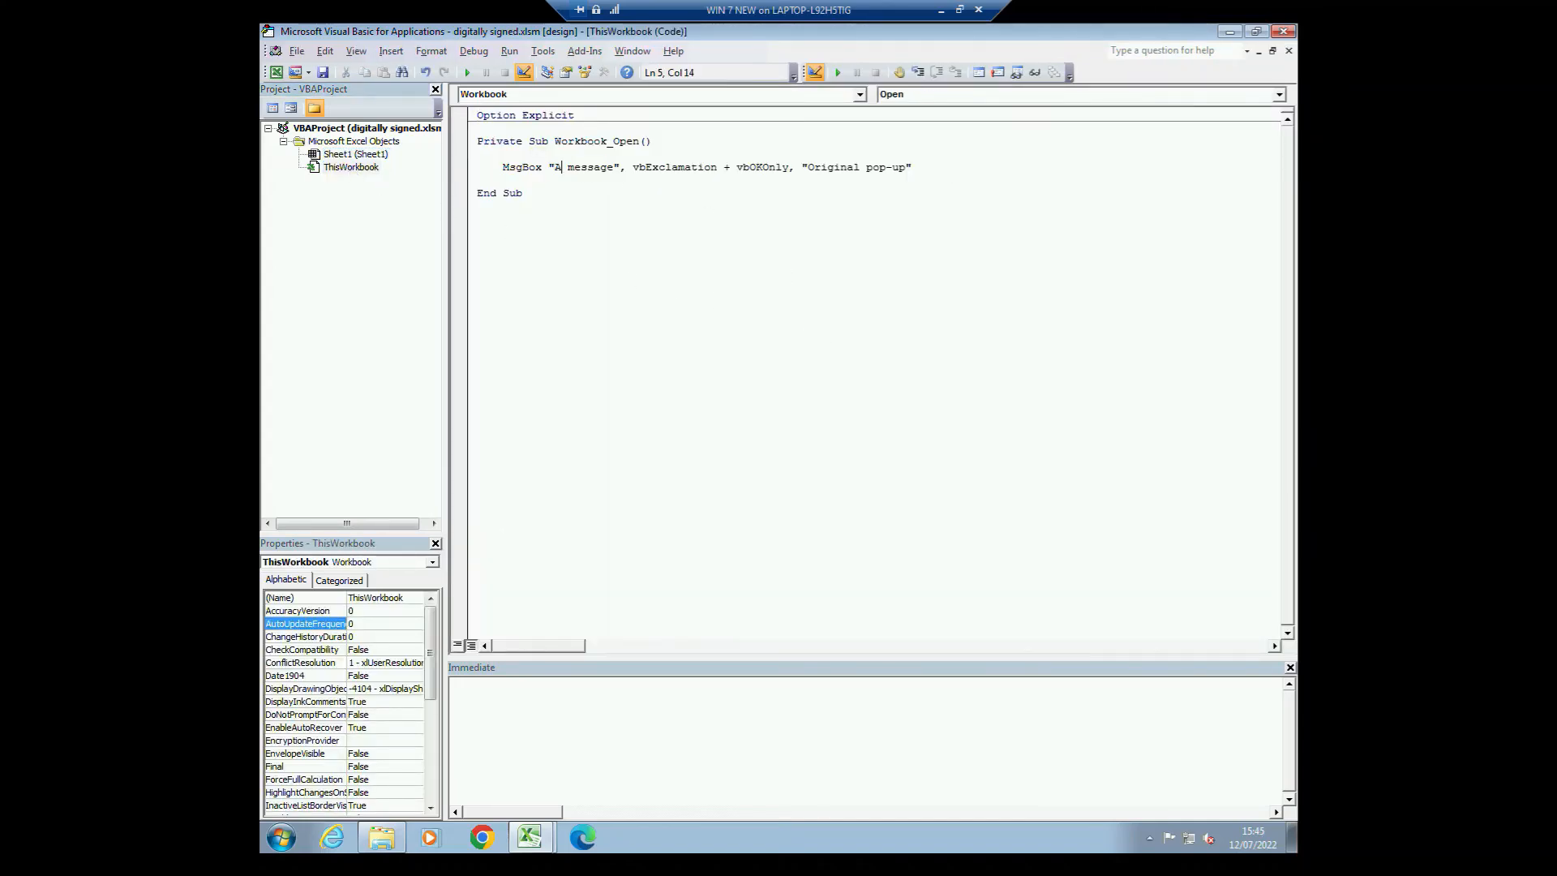
{"action": "type", "text": "ered"}
{"action": "key", "text": "ctrl+shift+Left"}
{"action": "key", "text": "ctrl+c"}
{"action": "key", "text": "End"}
{"action": "key", "text": "ctrl+Left"}
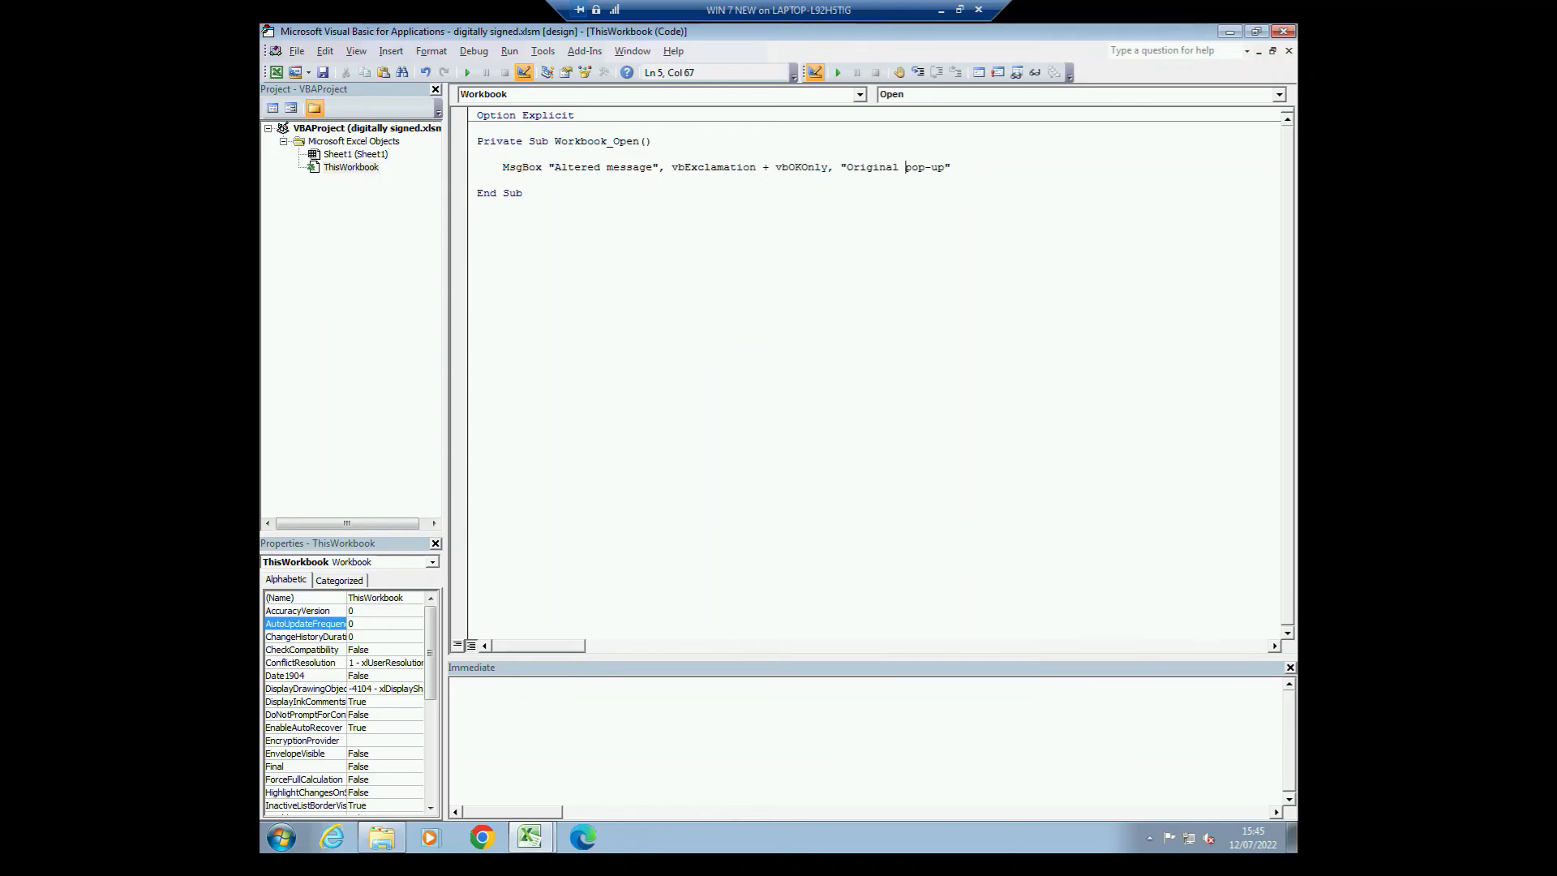
{"action": "key", "text": "ctrl+shift+Left"}
{"action": "key", "text": "ctrl+v"}
{"action": "key", "text": "Down"}
Step: Return to Excel from the code editor and save digitally signed.xlsm, discarding its digital signature
{"action": "left_click", "coordinate": [299, 52]}
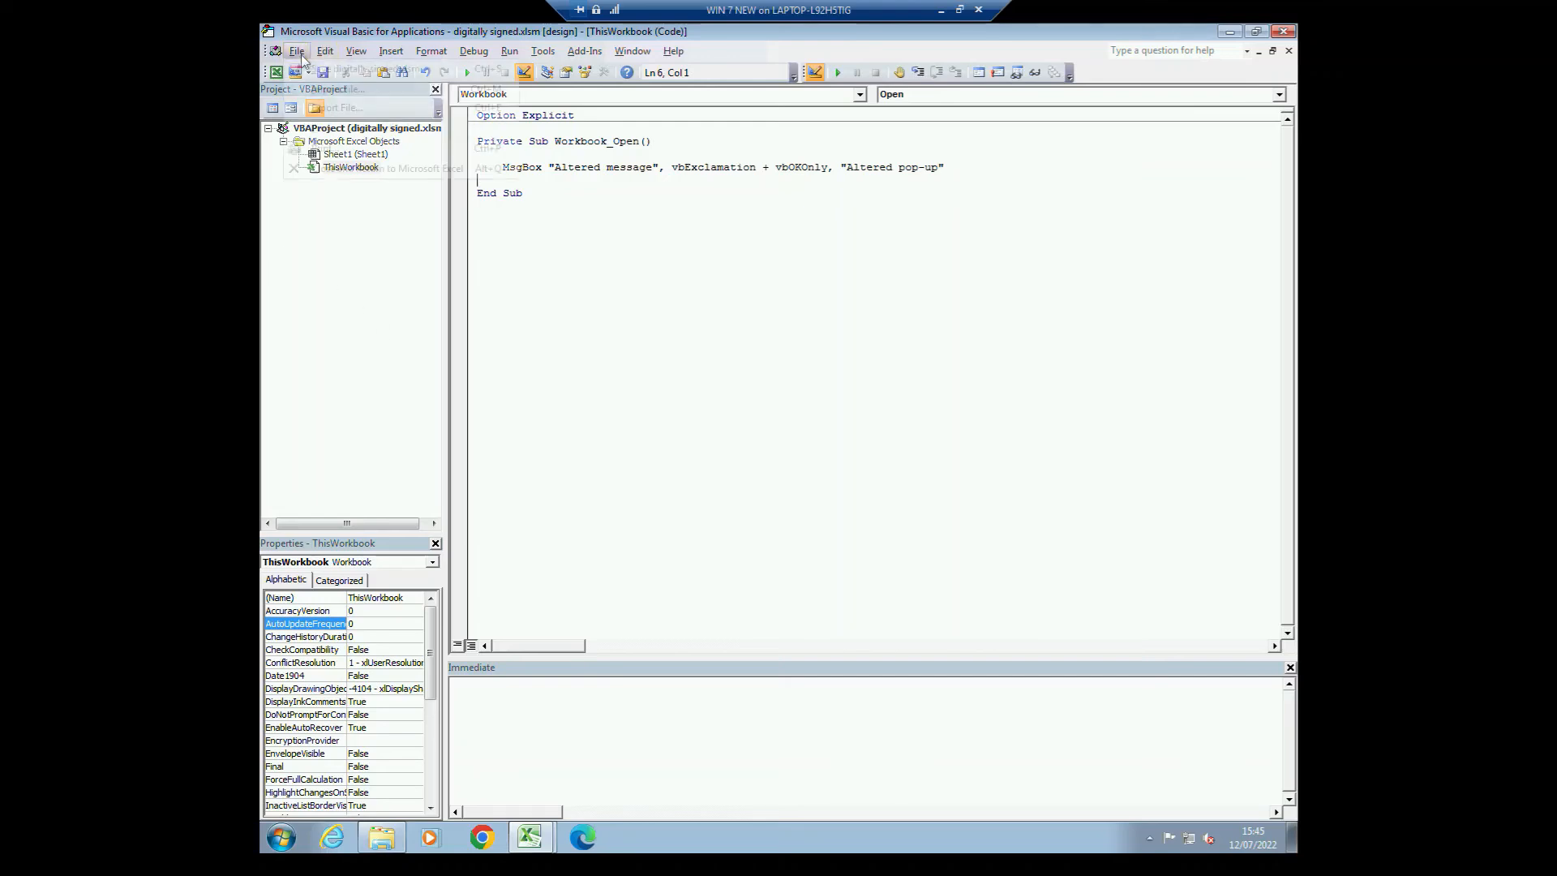
{"action": "left_click", "coordinate": [363, 170]}
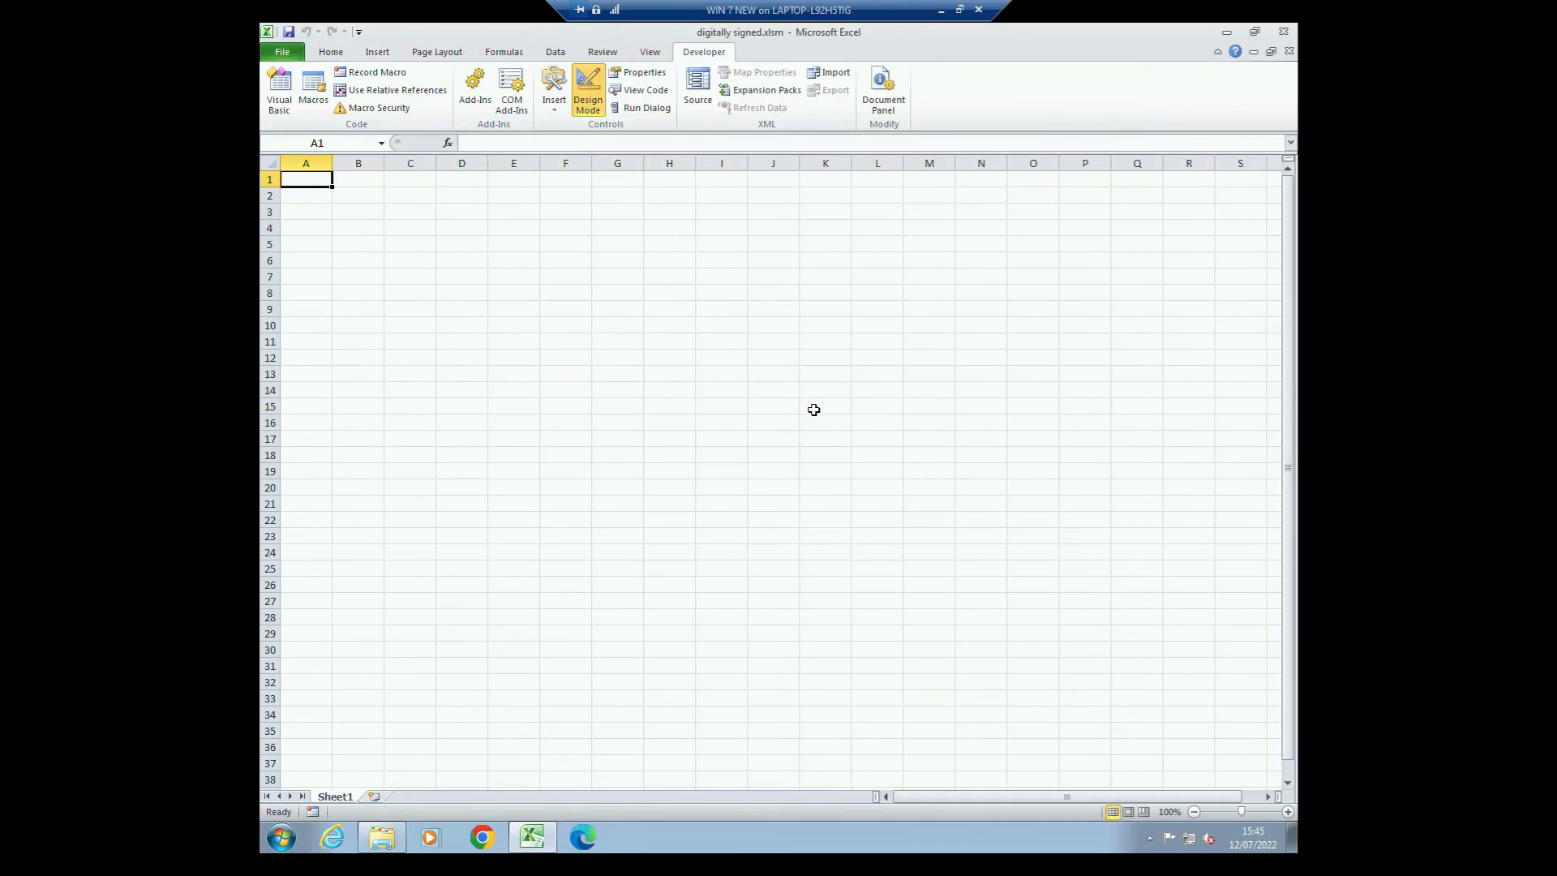
{"action": "left_click", "coordinate": [288, 32]}
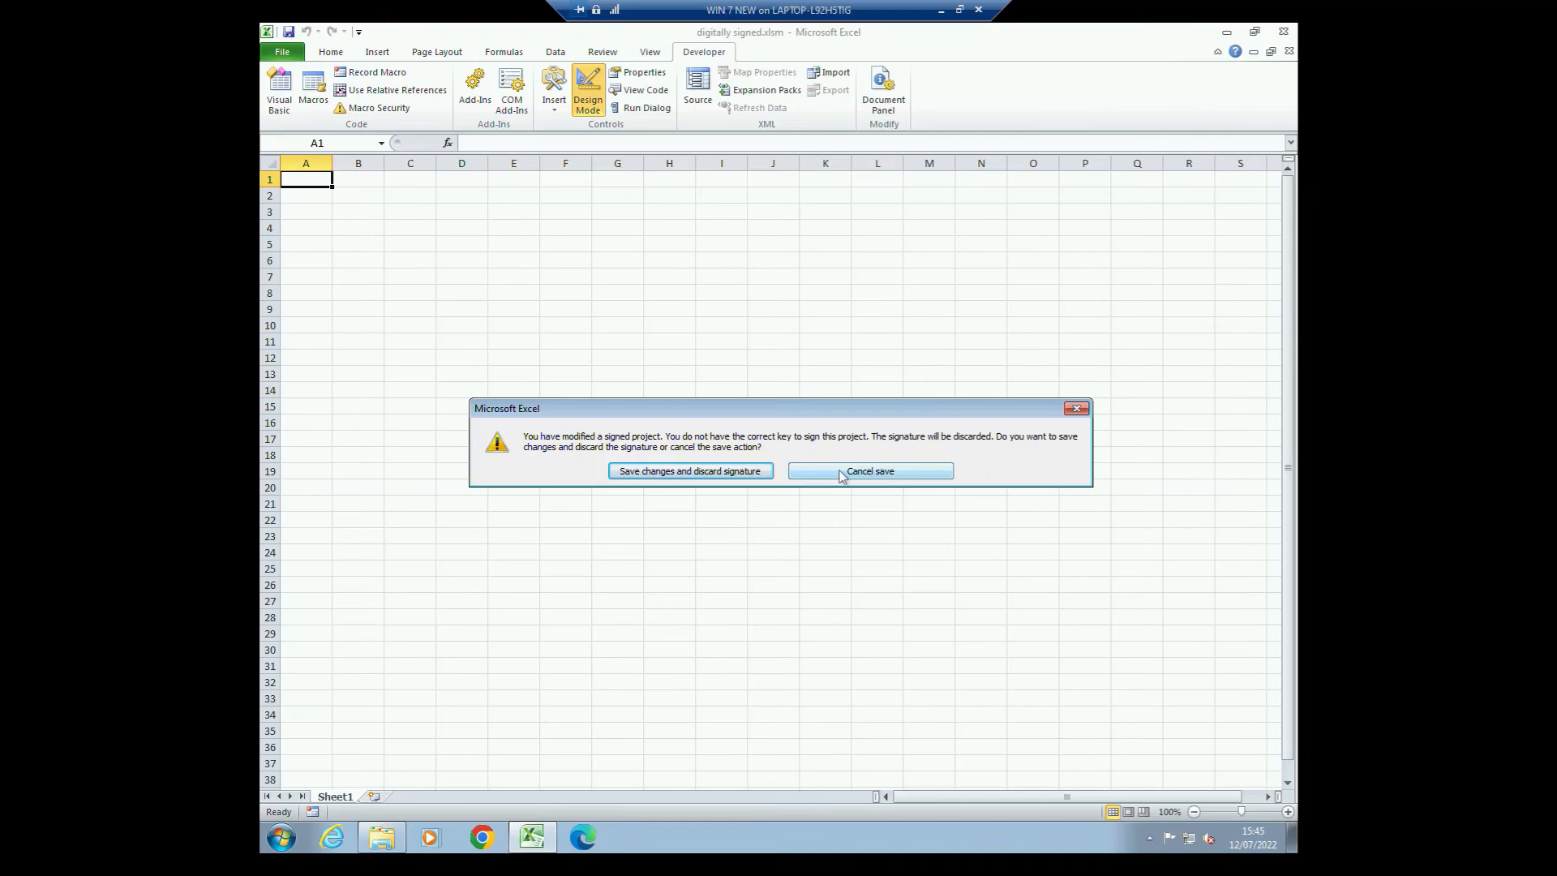
{"action": "left_click", "coordinate": [687, 477]}
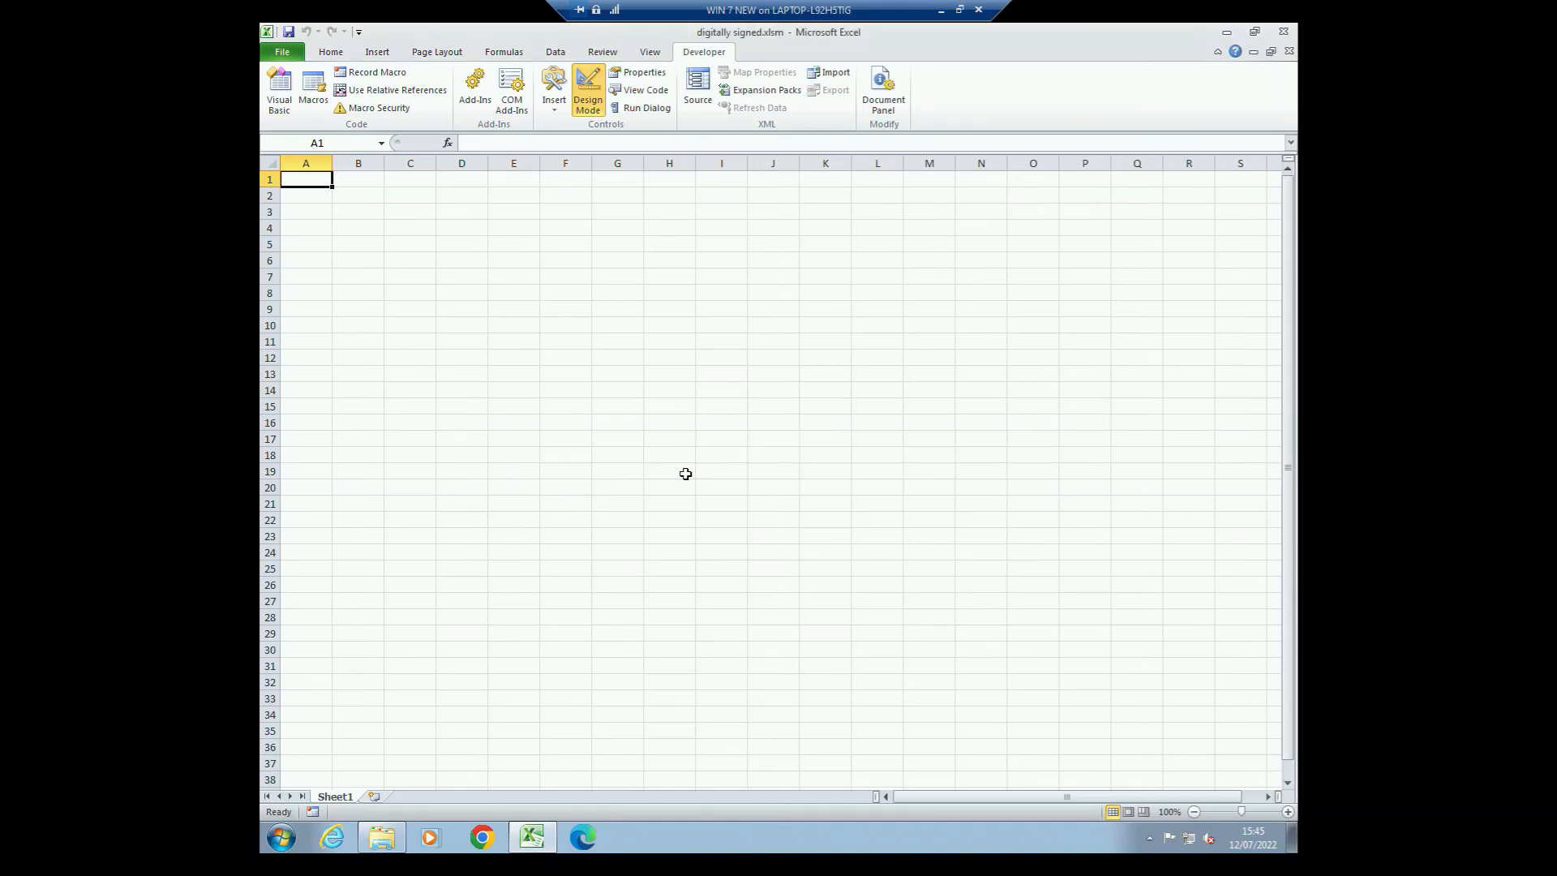
Step: Leave the virtual machine, open altered digitally signed.xlsm from the Demo workbooks folder, and review its advanced macro security options without enabling content
{"action": "left_click", "coordinate": [942, 11]}
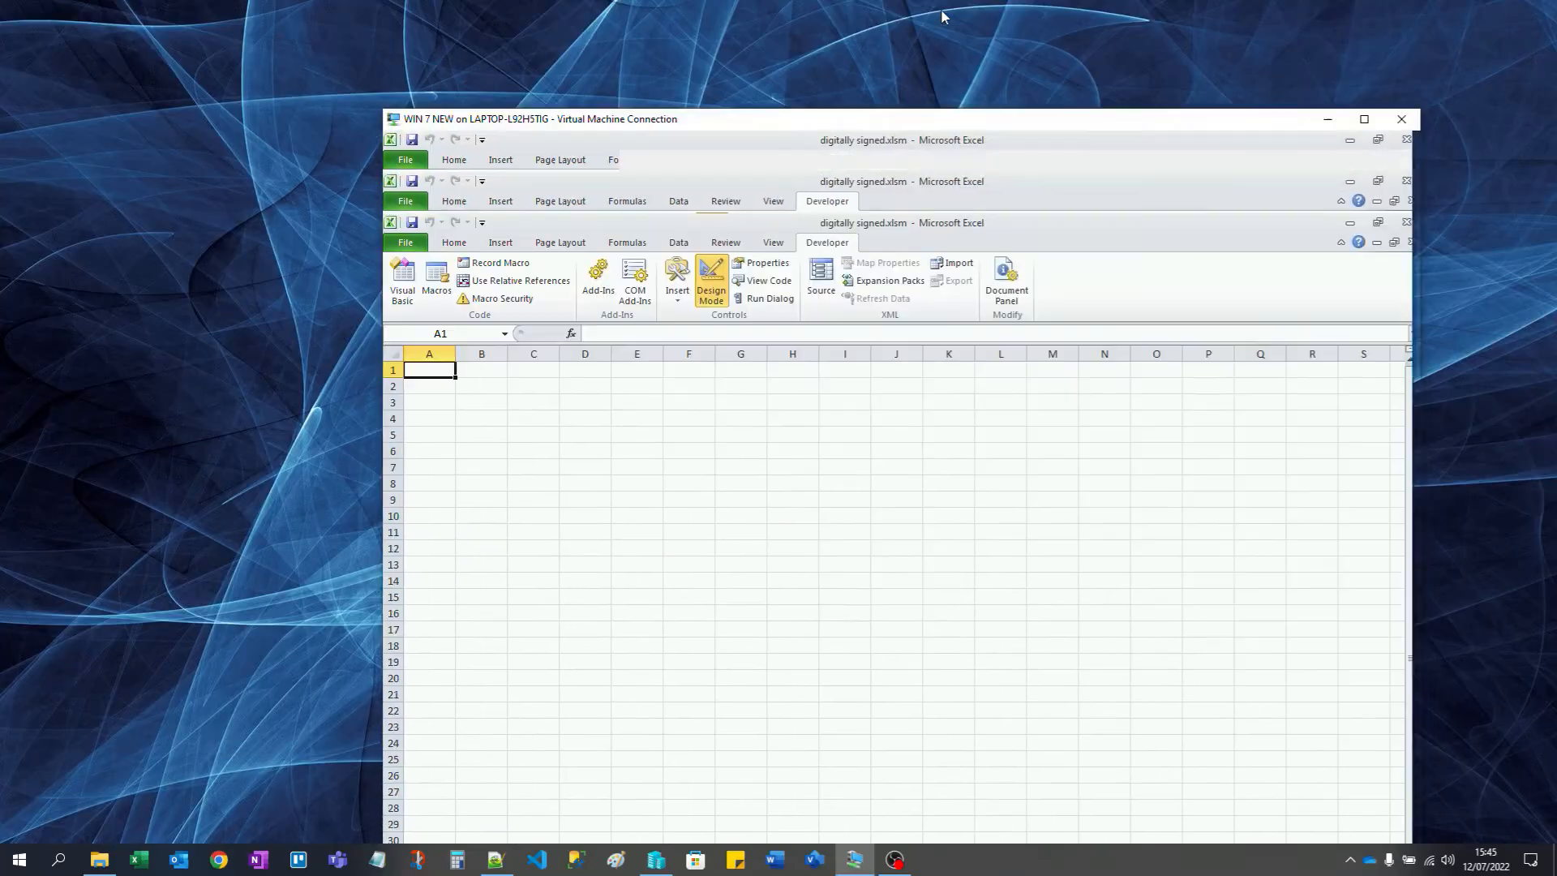
{"action": "left_click", "coordinate": [96, 861]}
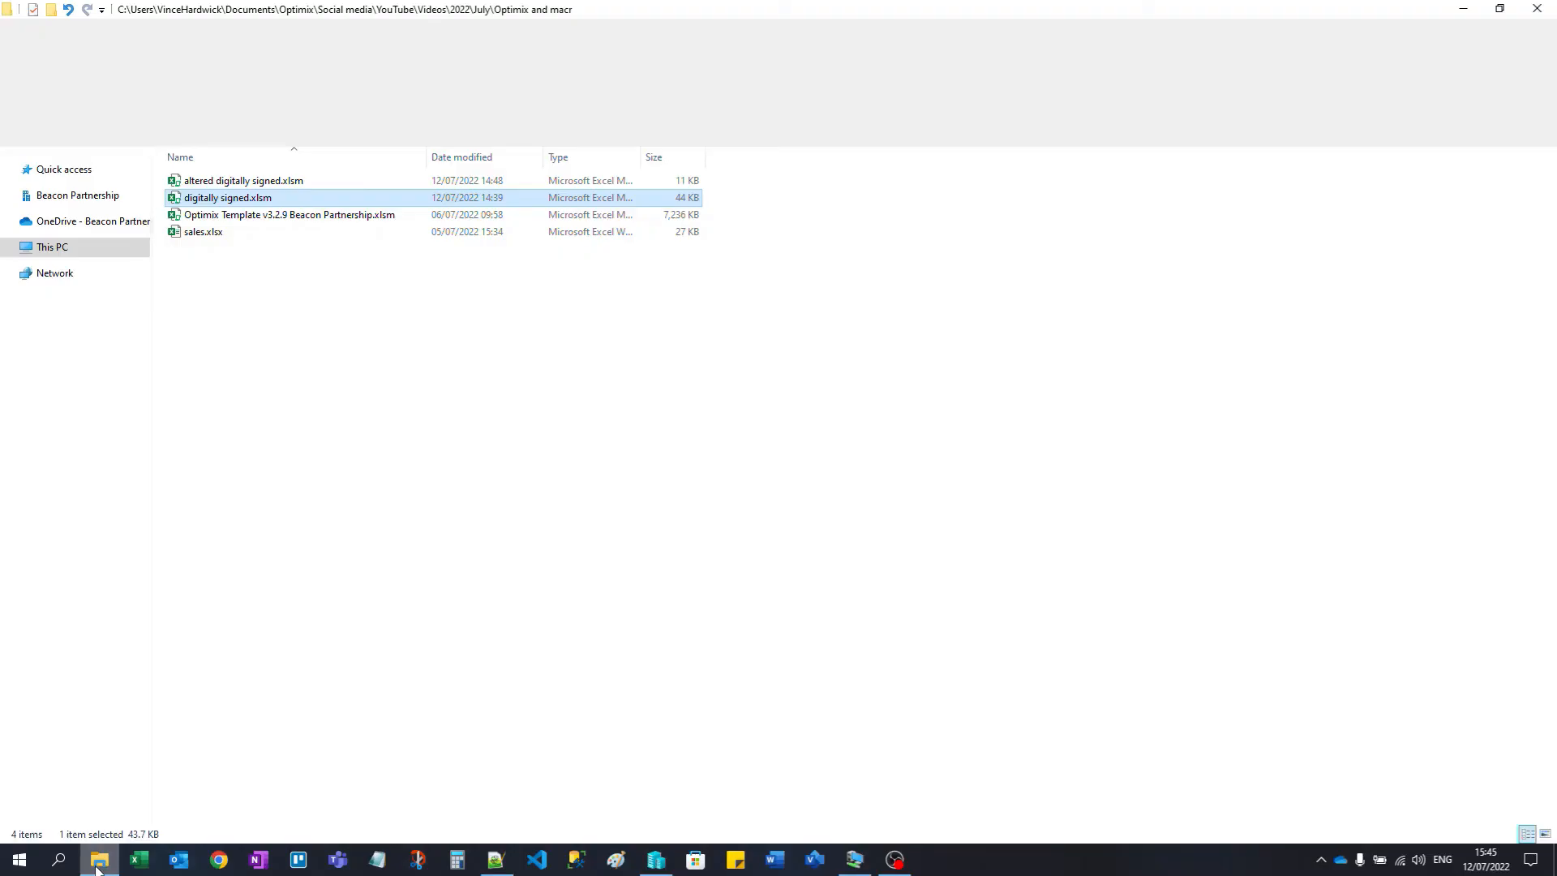
{"action": "left_click", "coordinate": [251, 183]}
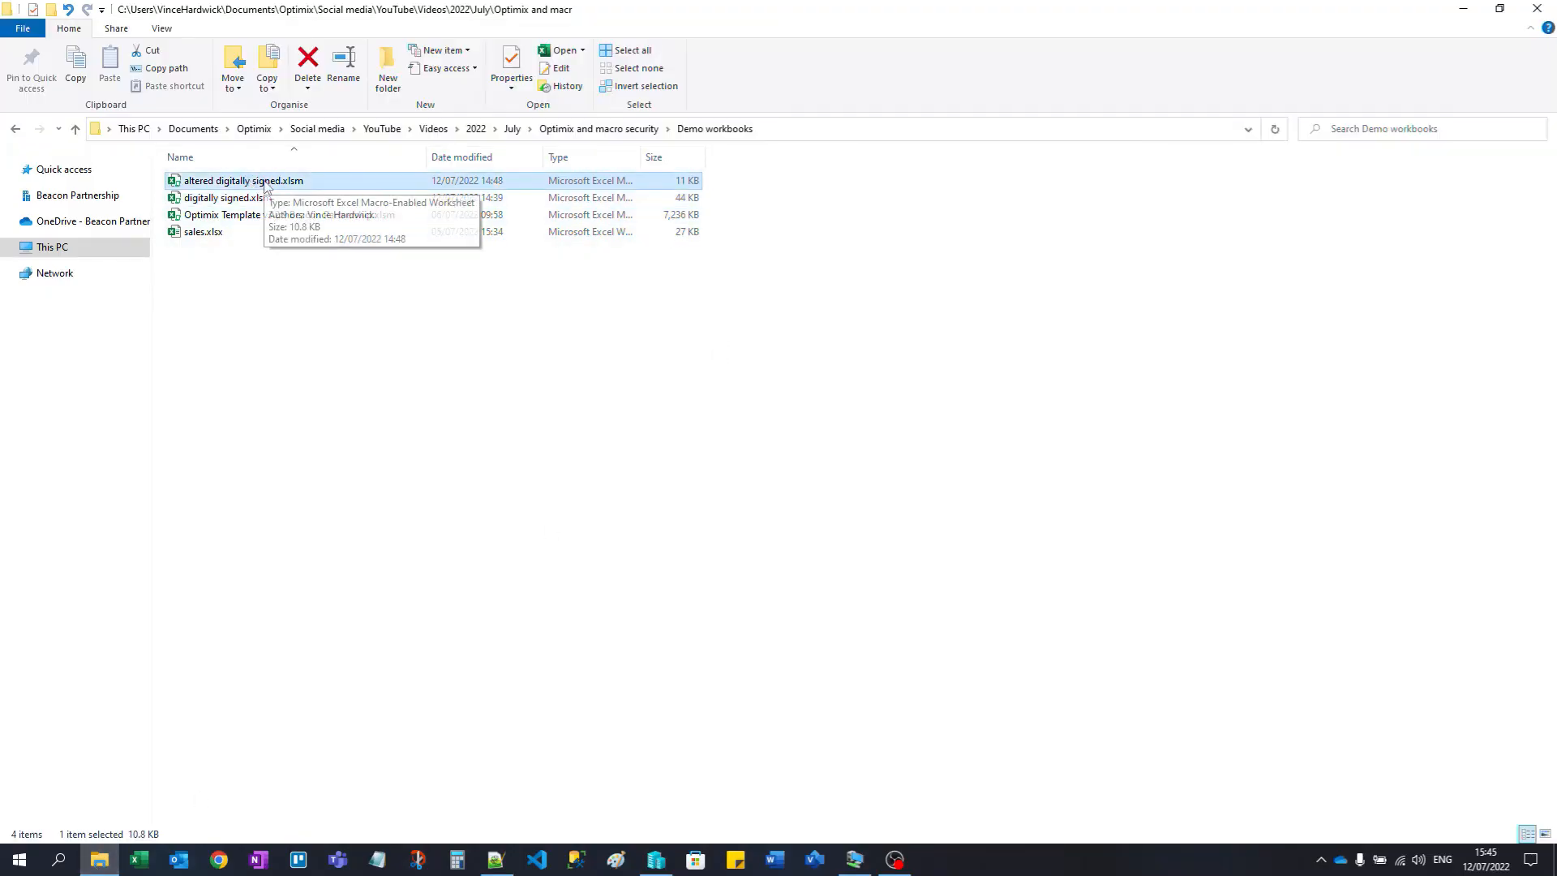
{"action": "double_click", "coordinate": [265, 182]}
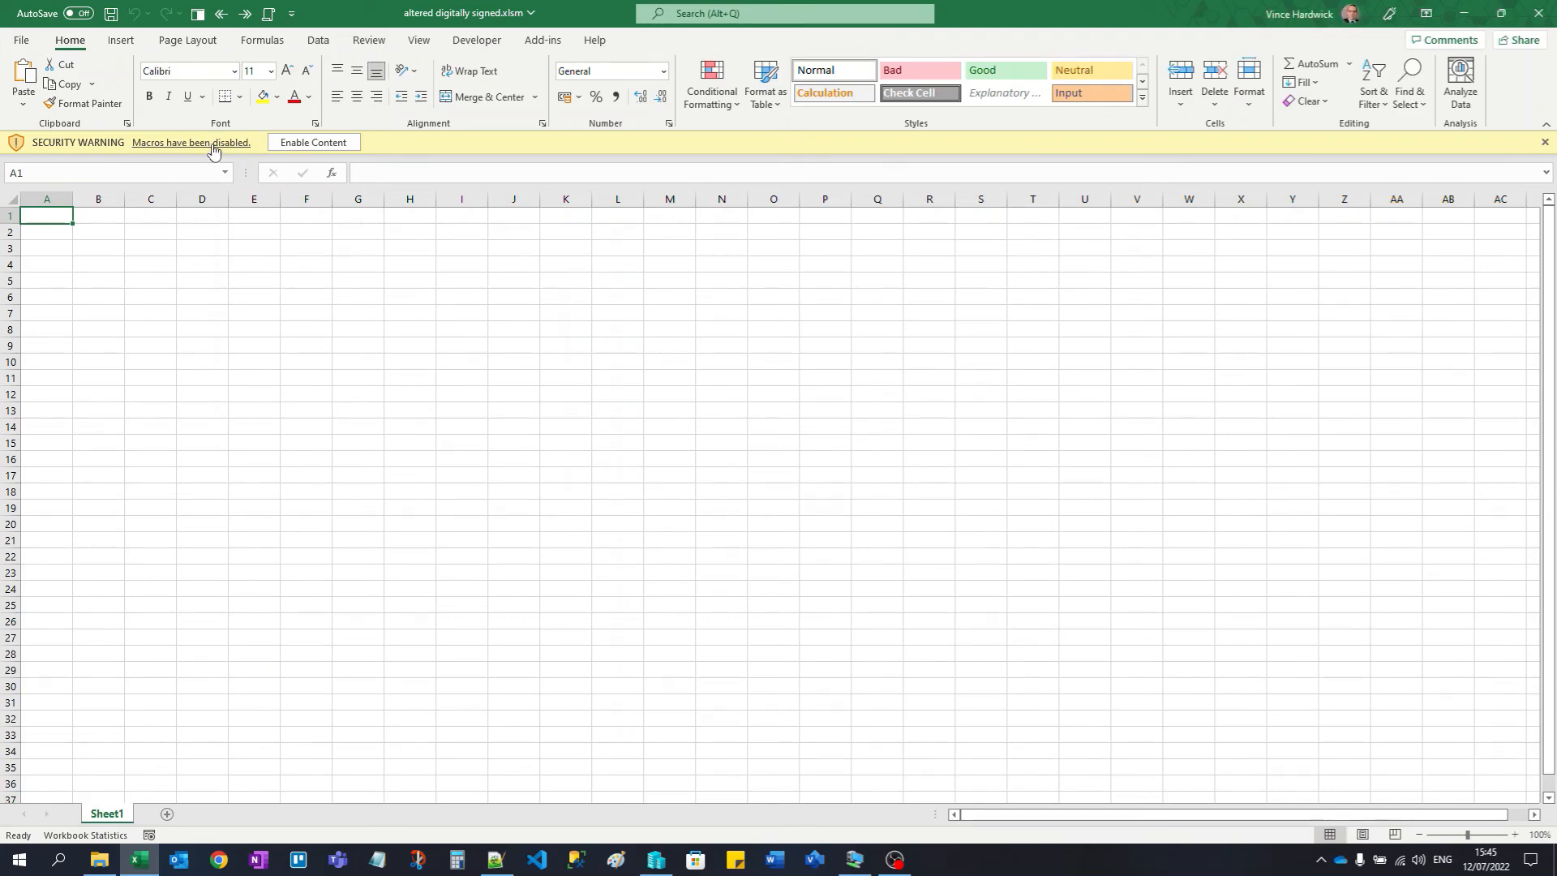
{"action": "left_click", "coordinate": [212, 144]}
{"action": "left_click", "coordinate": [207, 250]}
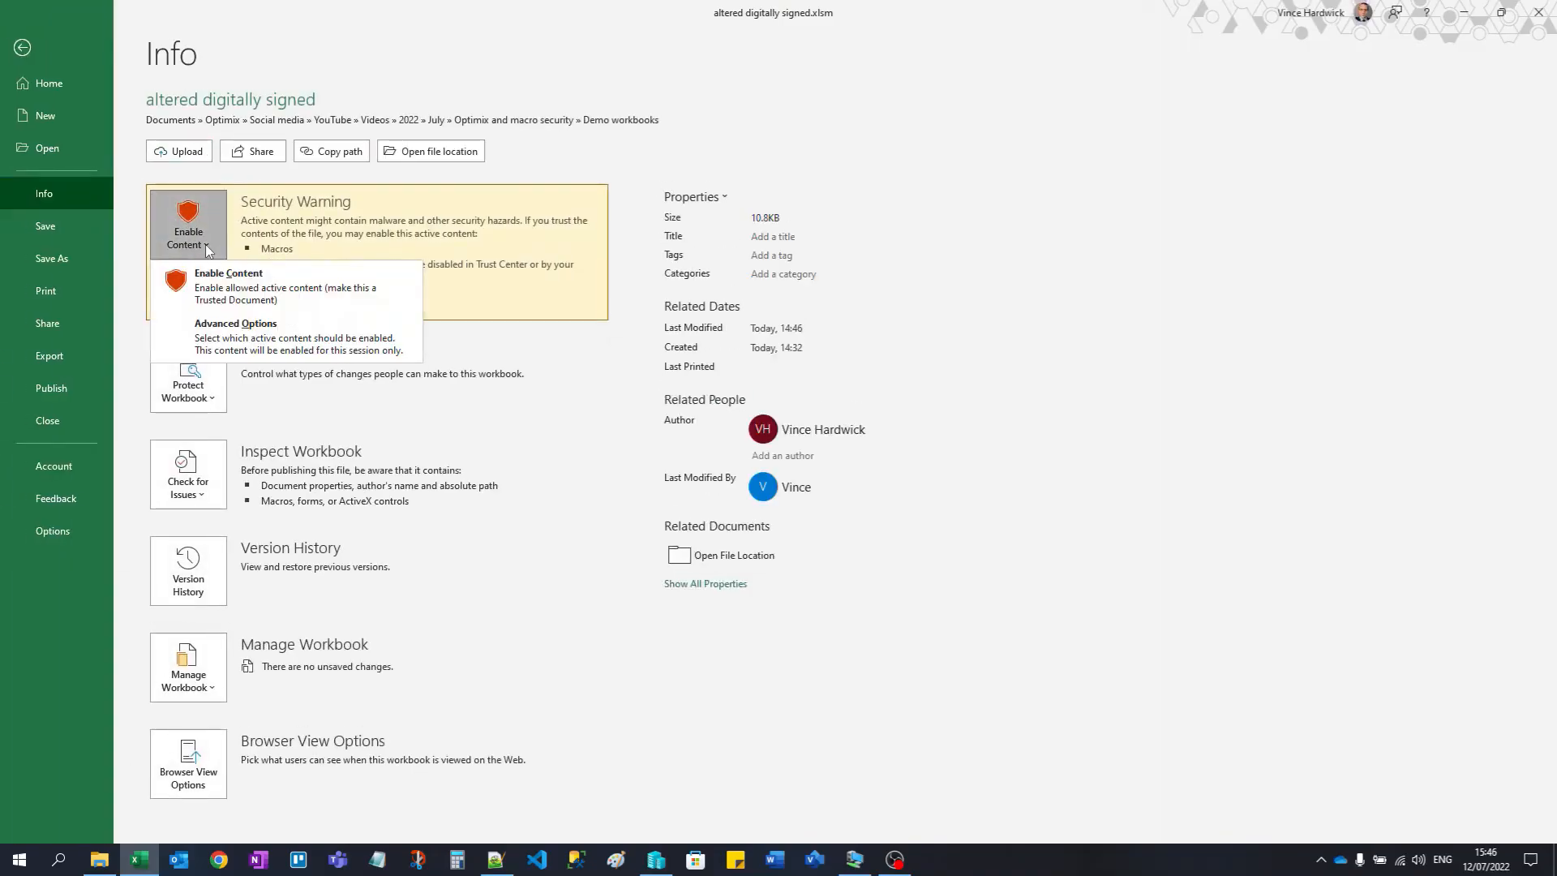
{"action": "left_click", "coordinate": [303, 346]}
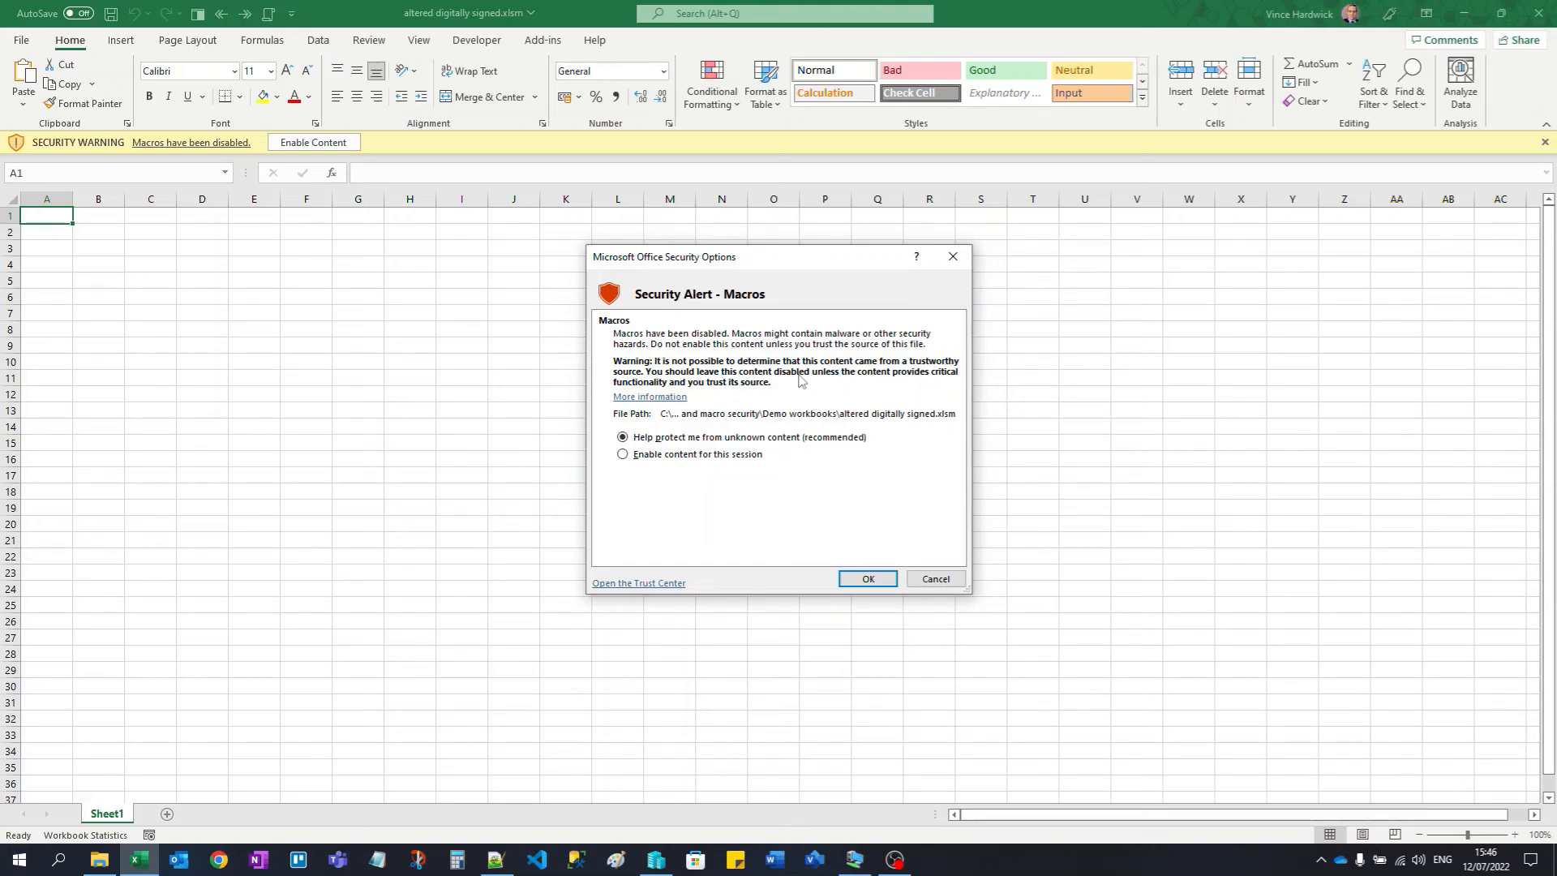
{"action": "left_click", "coordinate": [941, 580]}
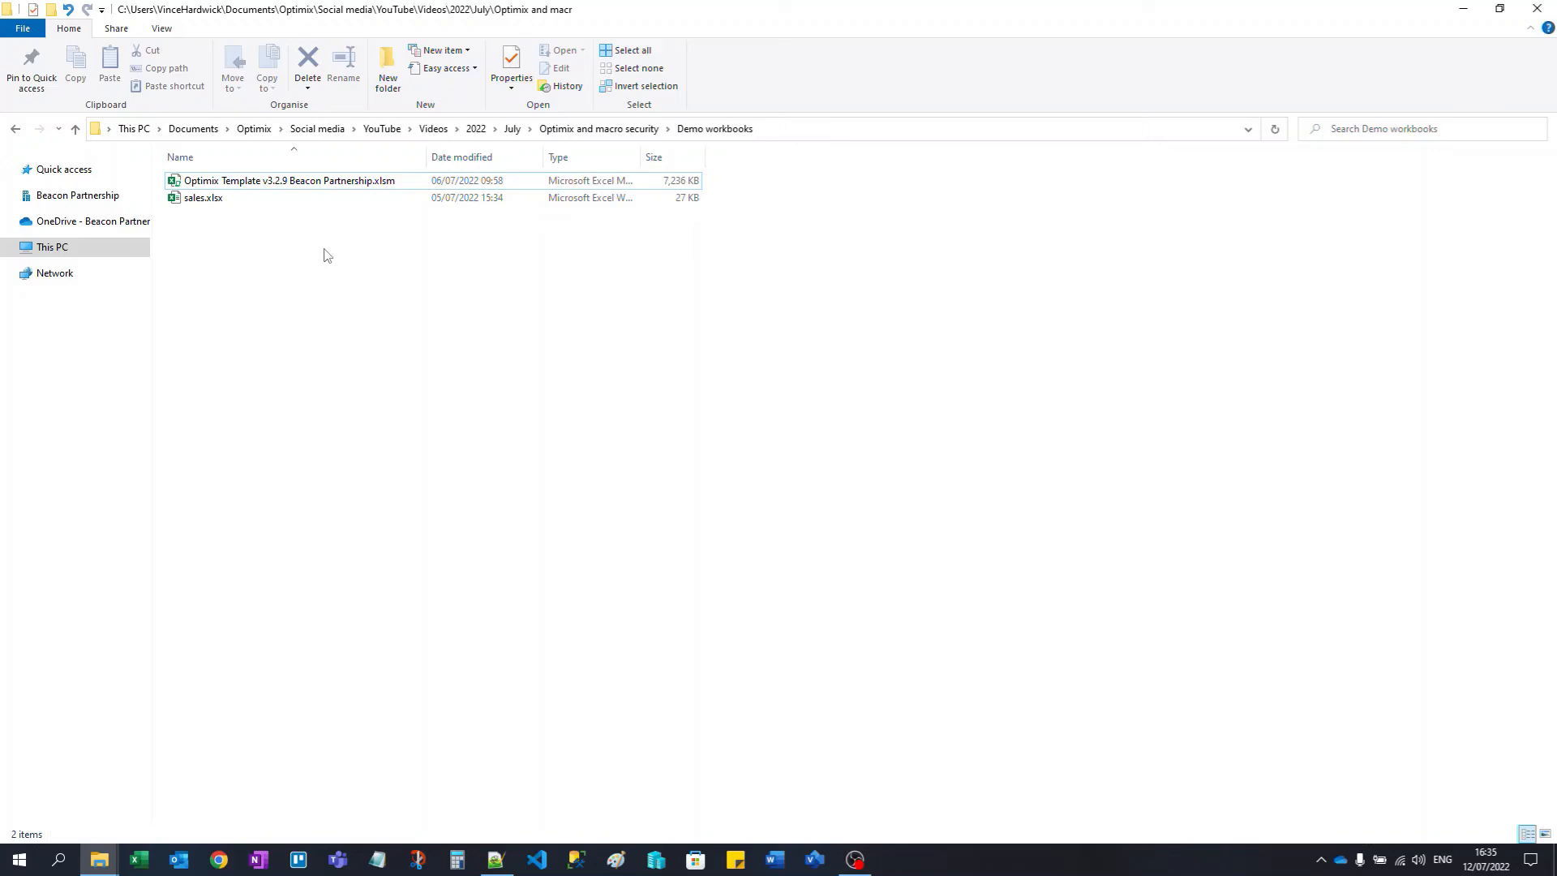
Step: Open Optimix Template v3.2.9 Beacon Partnership.xlsm from the Demo workbooks folder and bring up its advanced macro security options
{"action": "left_click", "coordinate": [274, 188]}
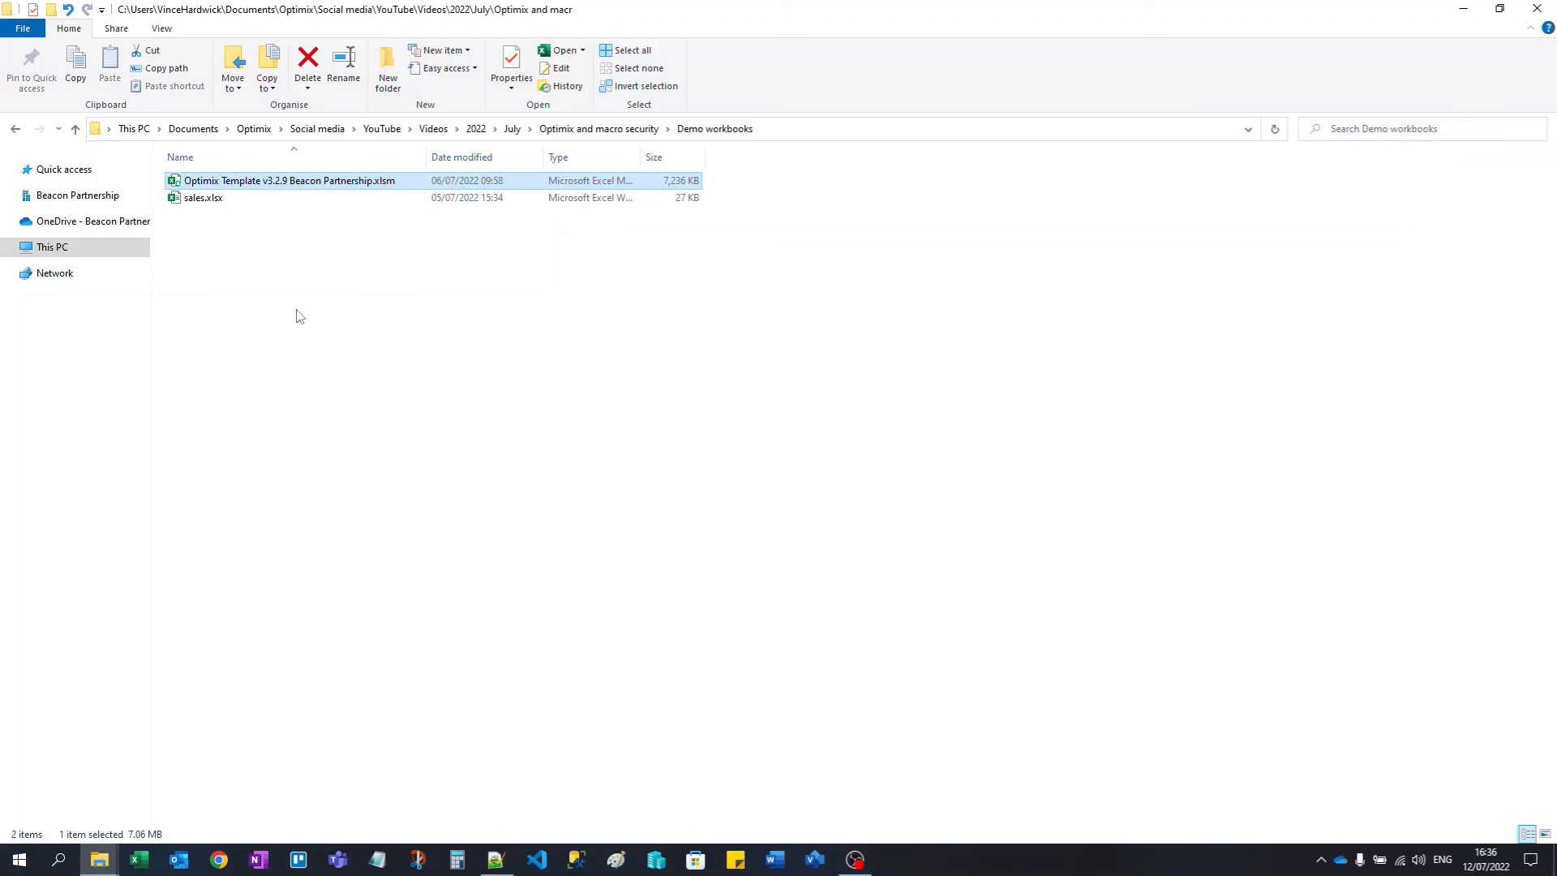
{"action": "double_click", "coordinate": [236, 182]}
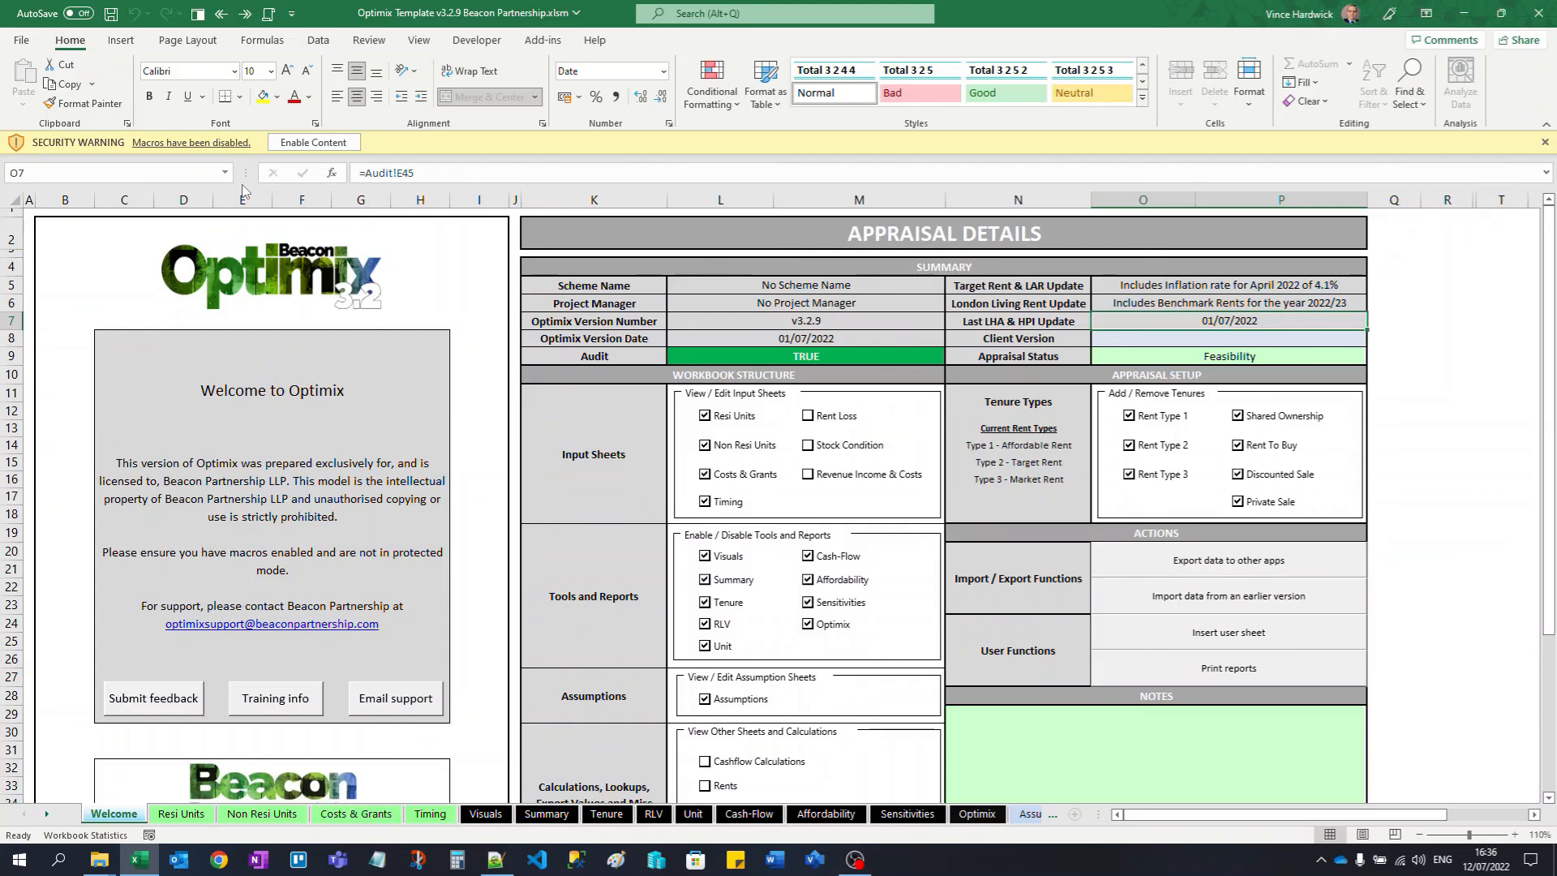
{"action": "left_click", "coordinate": [186, 145]}
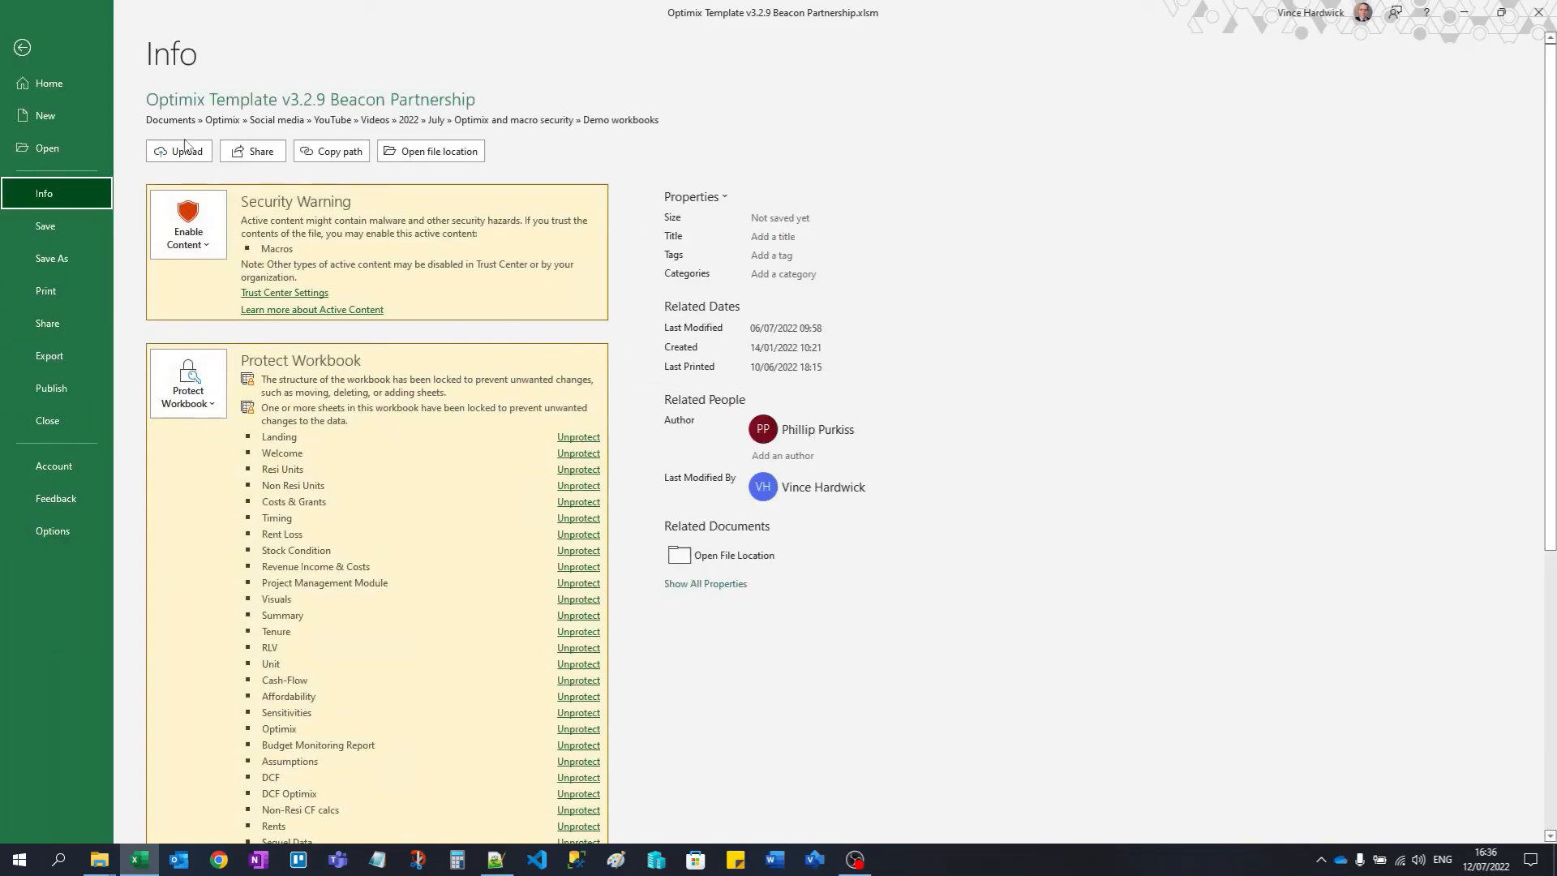
{"action": "left_click", "coordinate": [210, 245]}
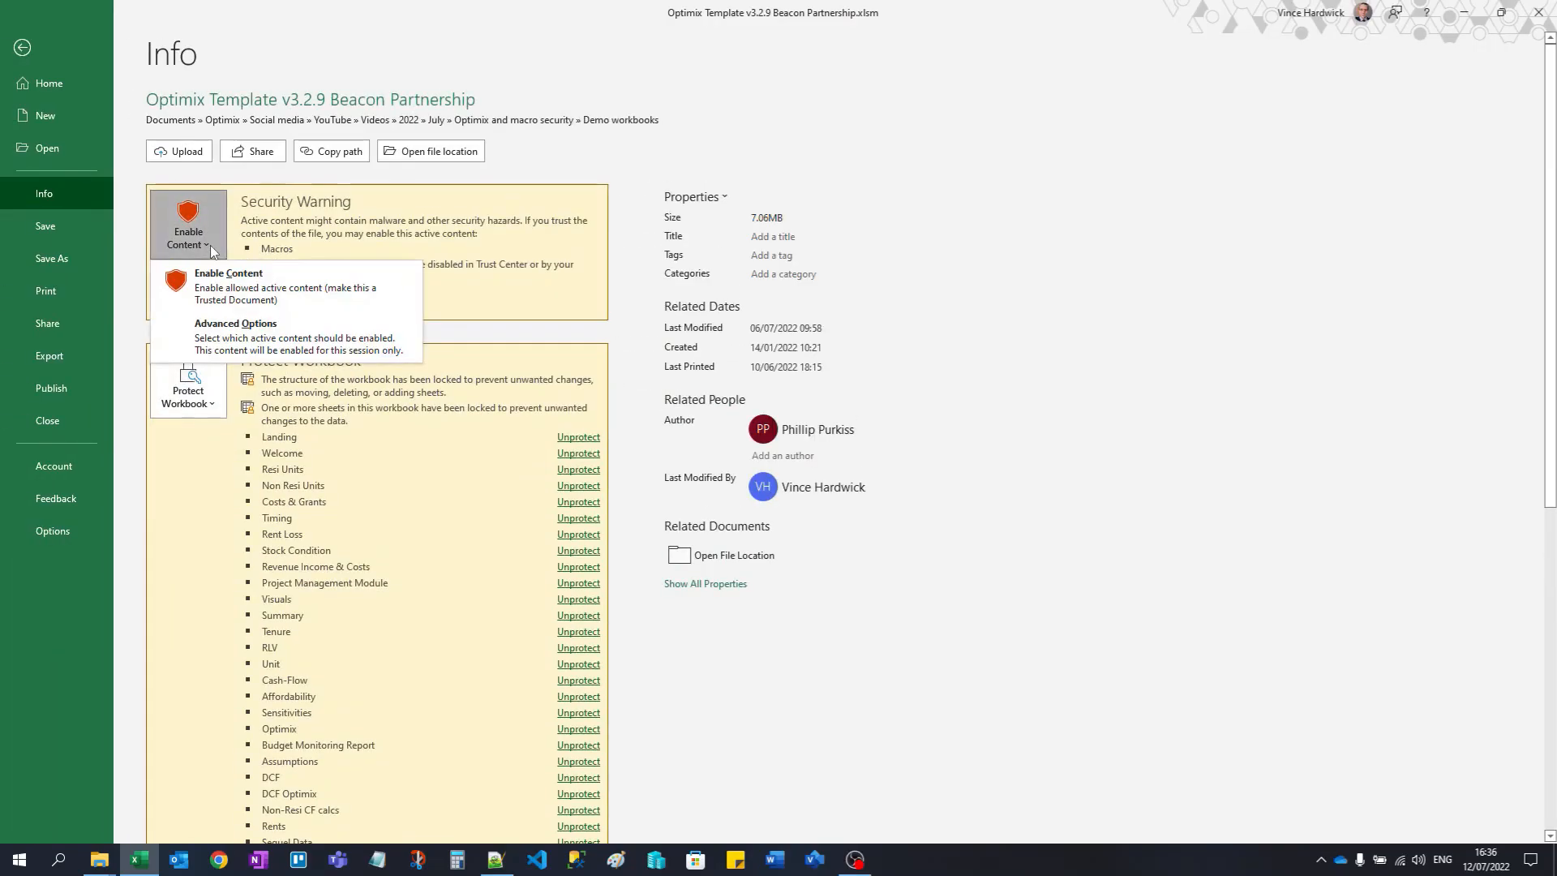
{"action": "left_click", "coordinate": [272, 341]}
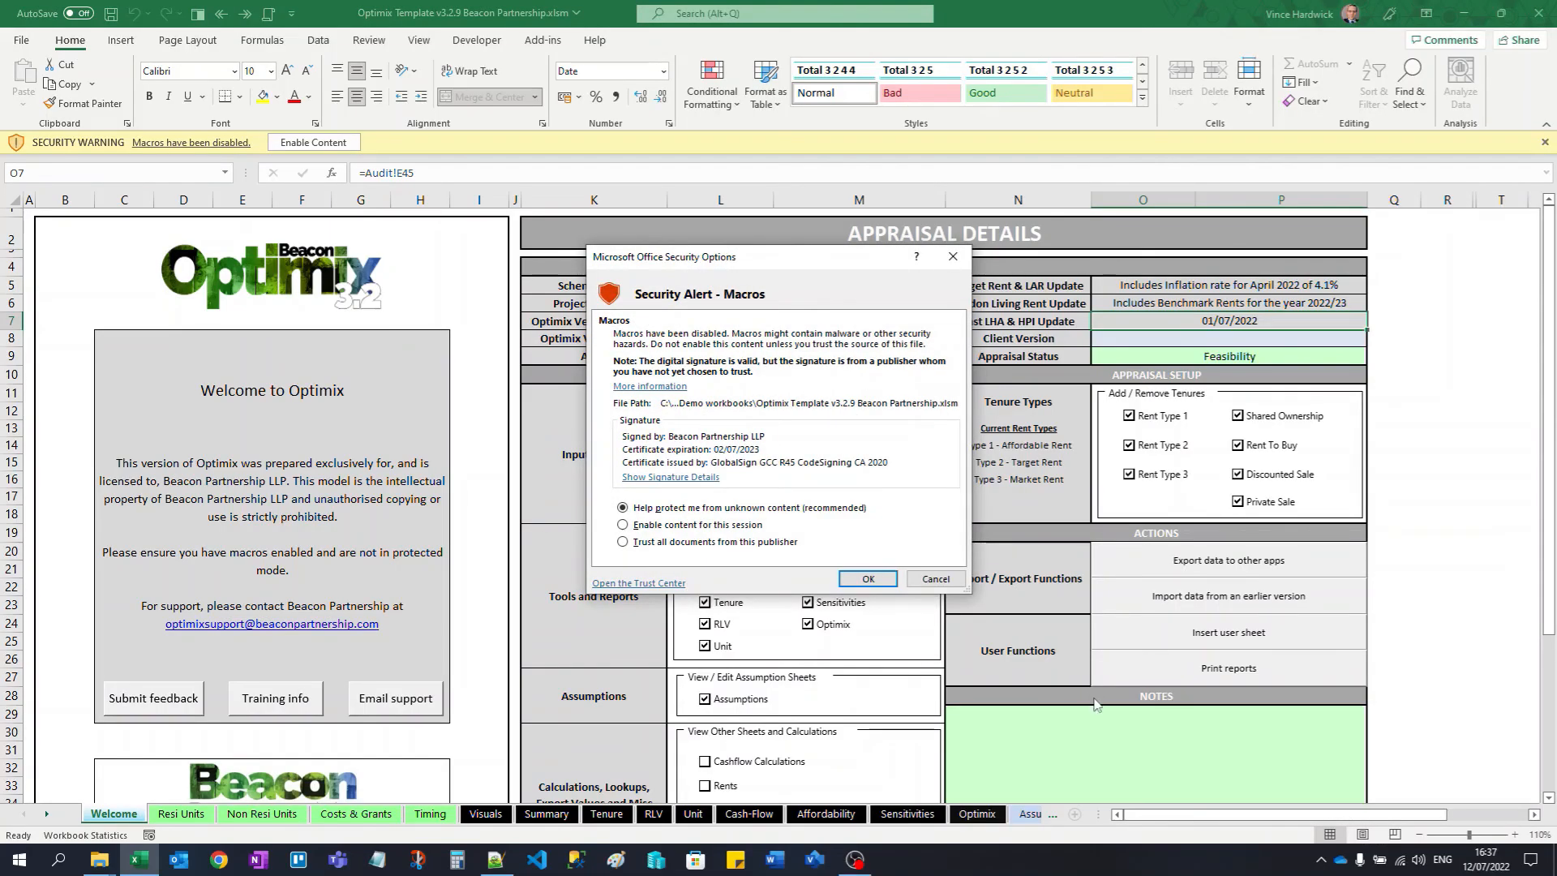
Step: Trust all documents from the publisher Beacon Partnership LLP and check its entry in the Trust Center's Trusted Publishers list
{"action": "left_click", "coordinate": [623, 541]}
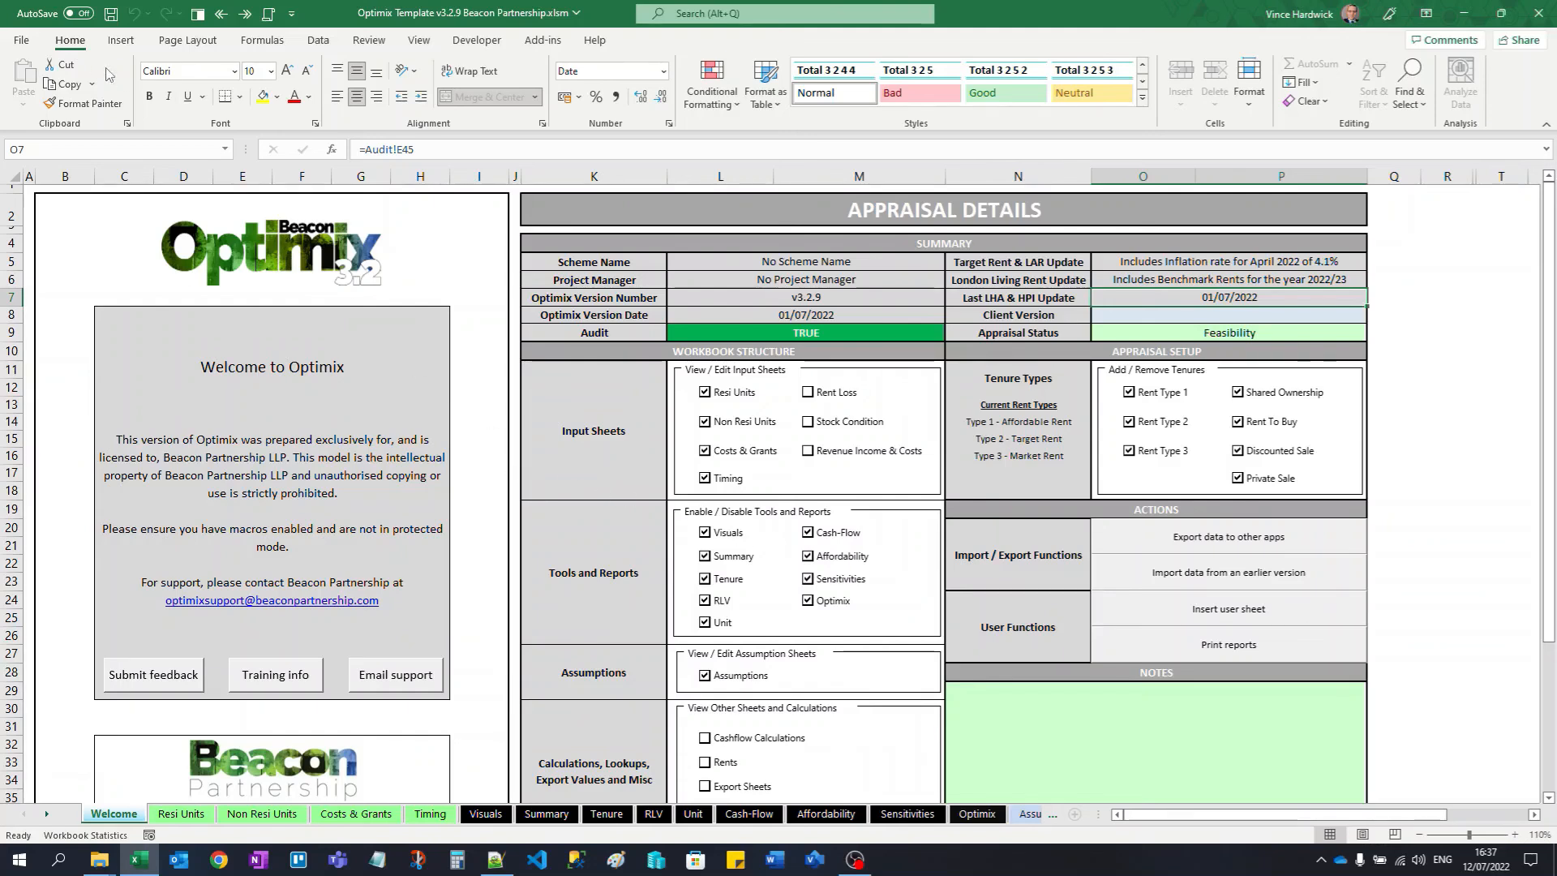
{"action": "left_click", "coordinate": [22, 42]}
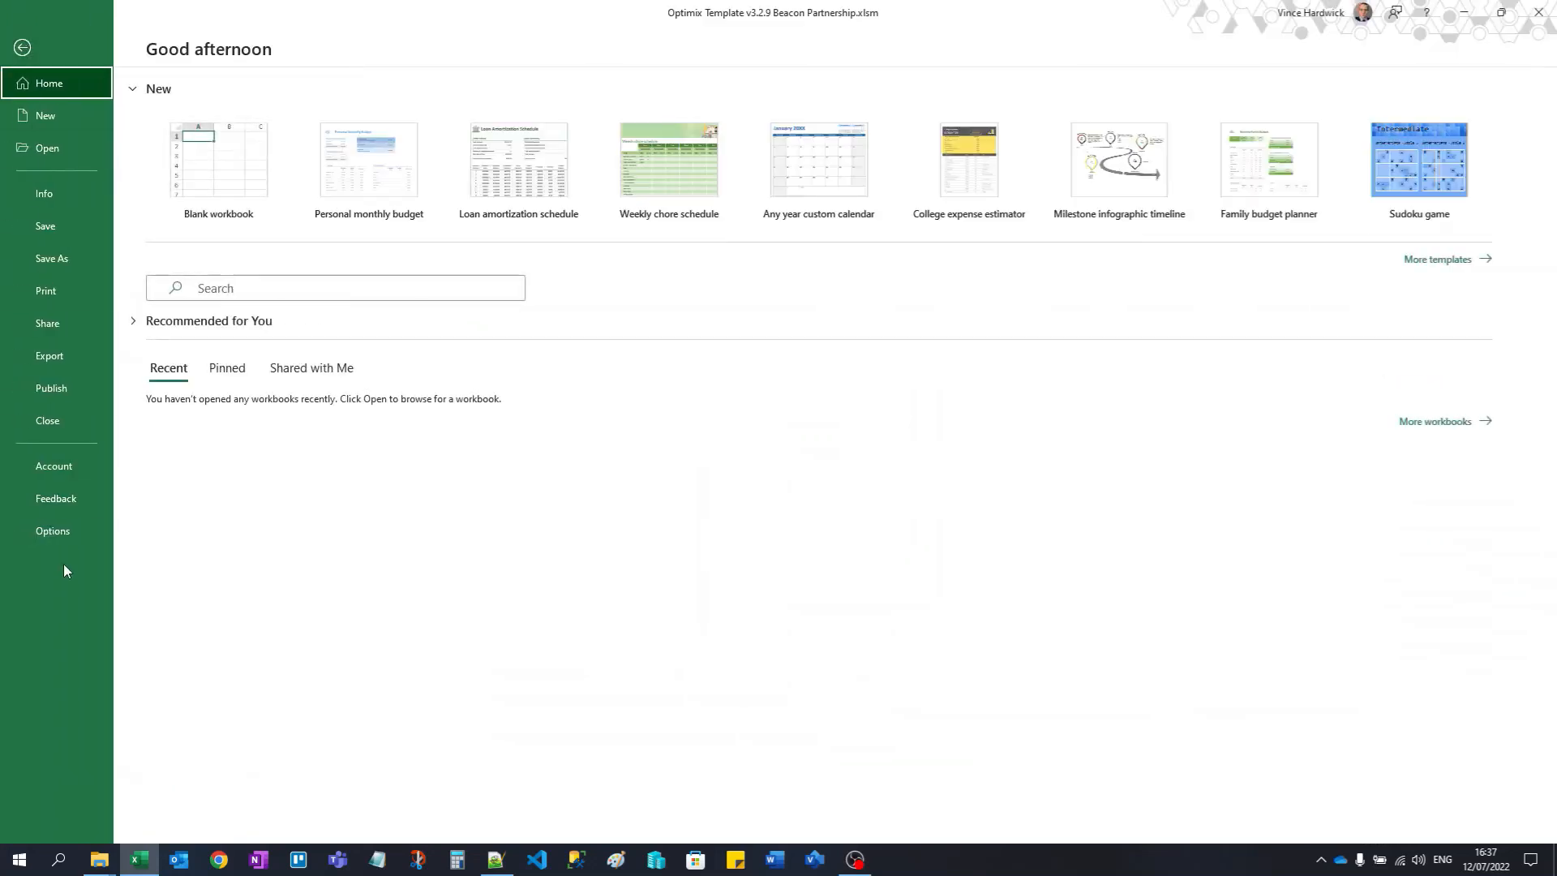
{"action": "left_click", "coordinate": [66, 528]}
{"action": "left_click", "coordinate": [485, 430]}
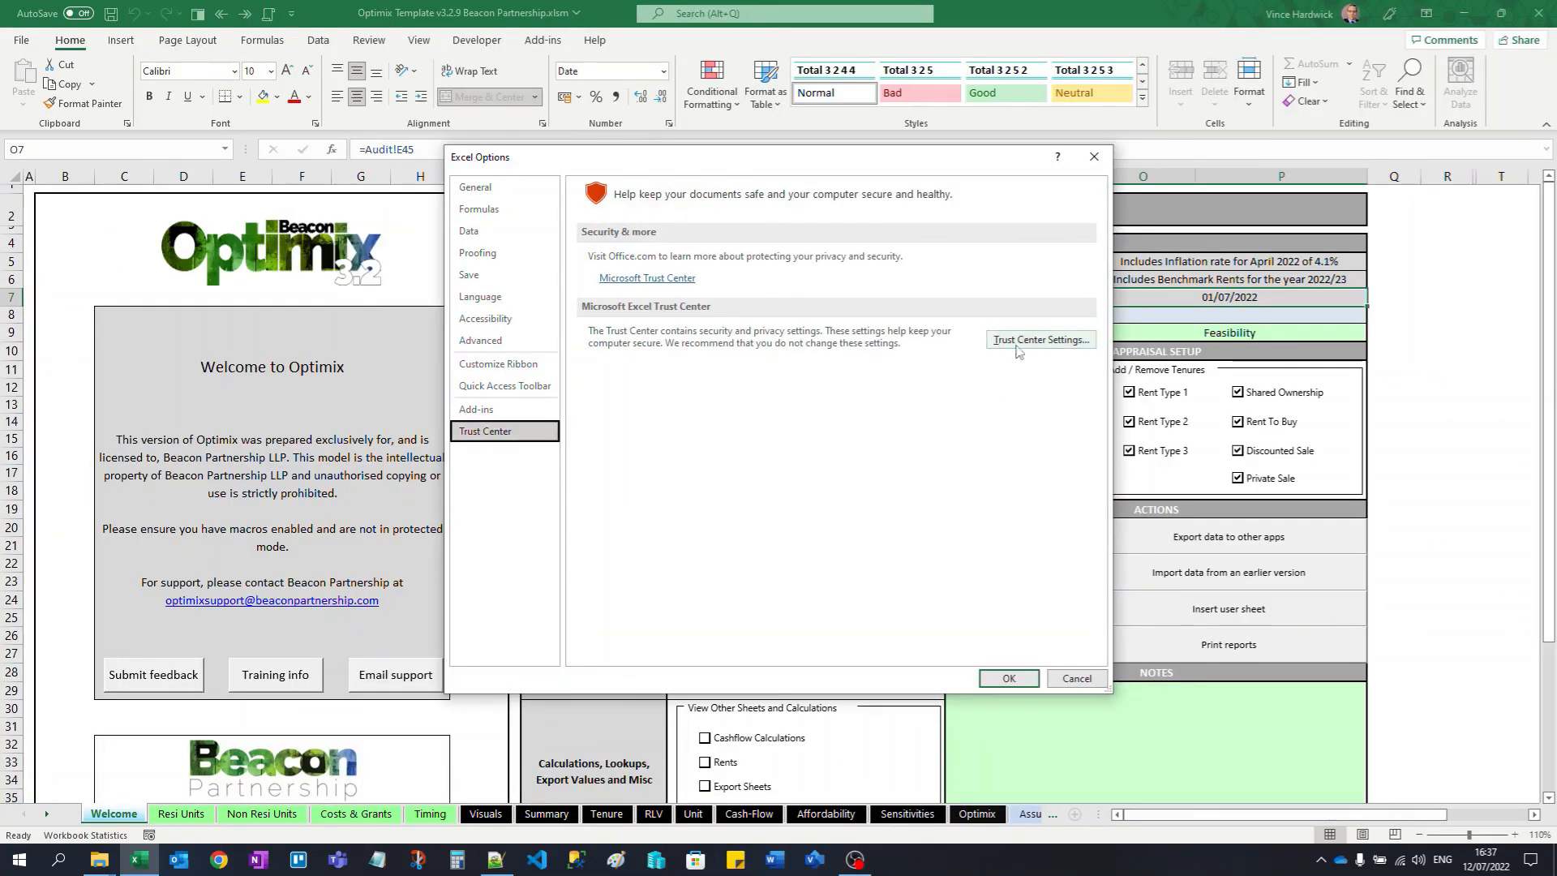
{"action": "left_click", "coordinate": [1018, 346]}
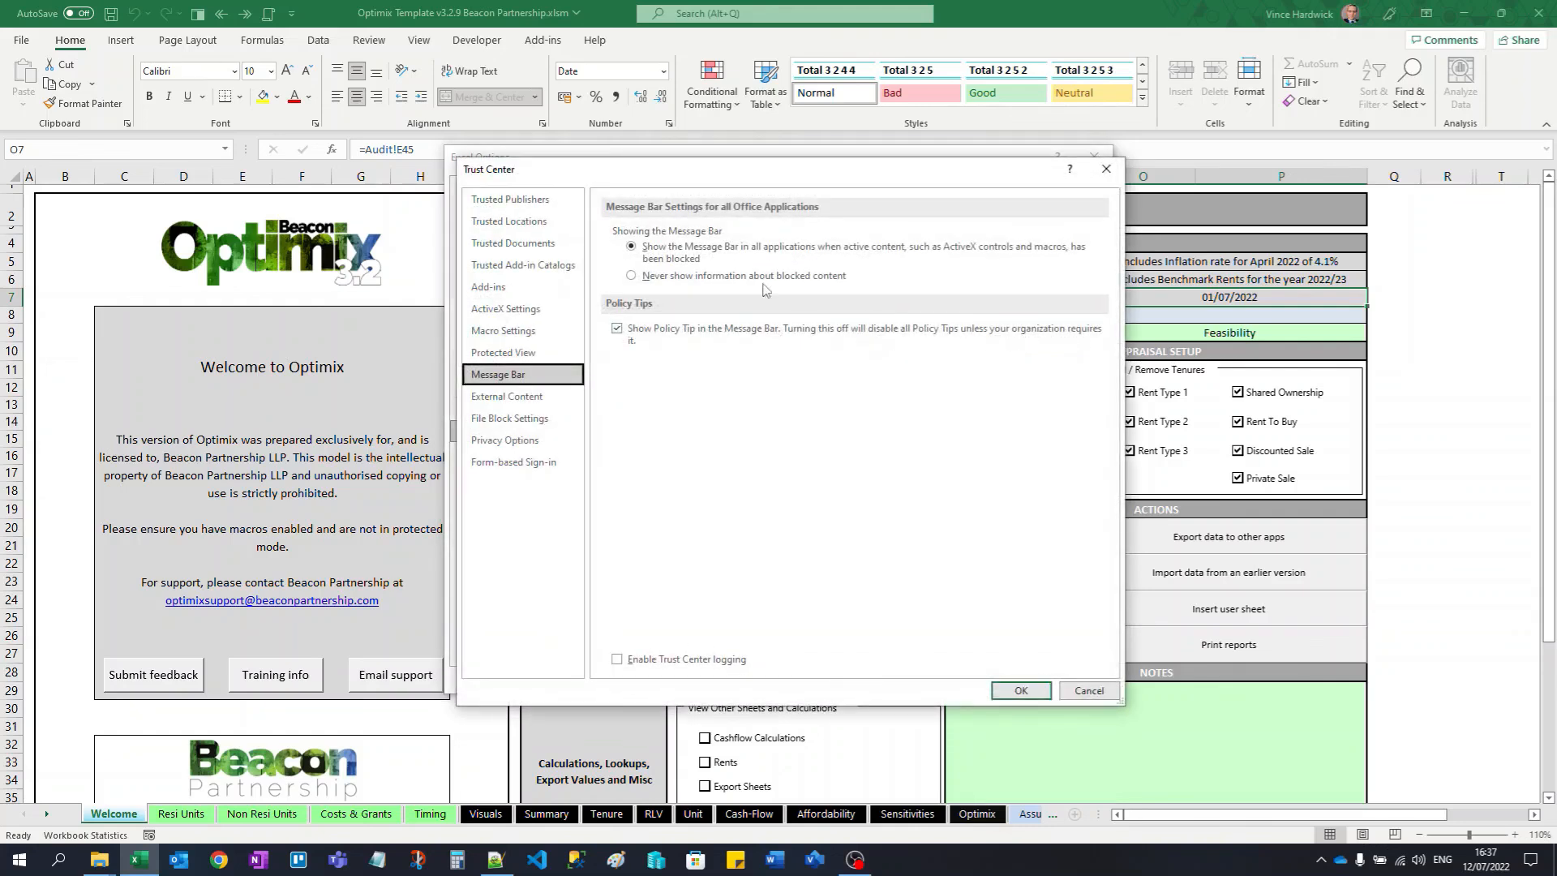
{"action": "left_click", "coordinate": [521, 202]}
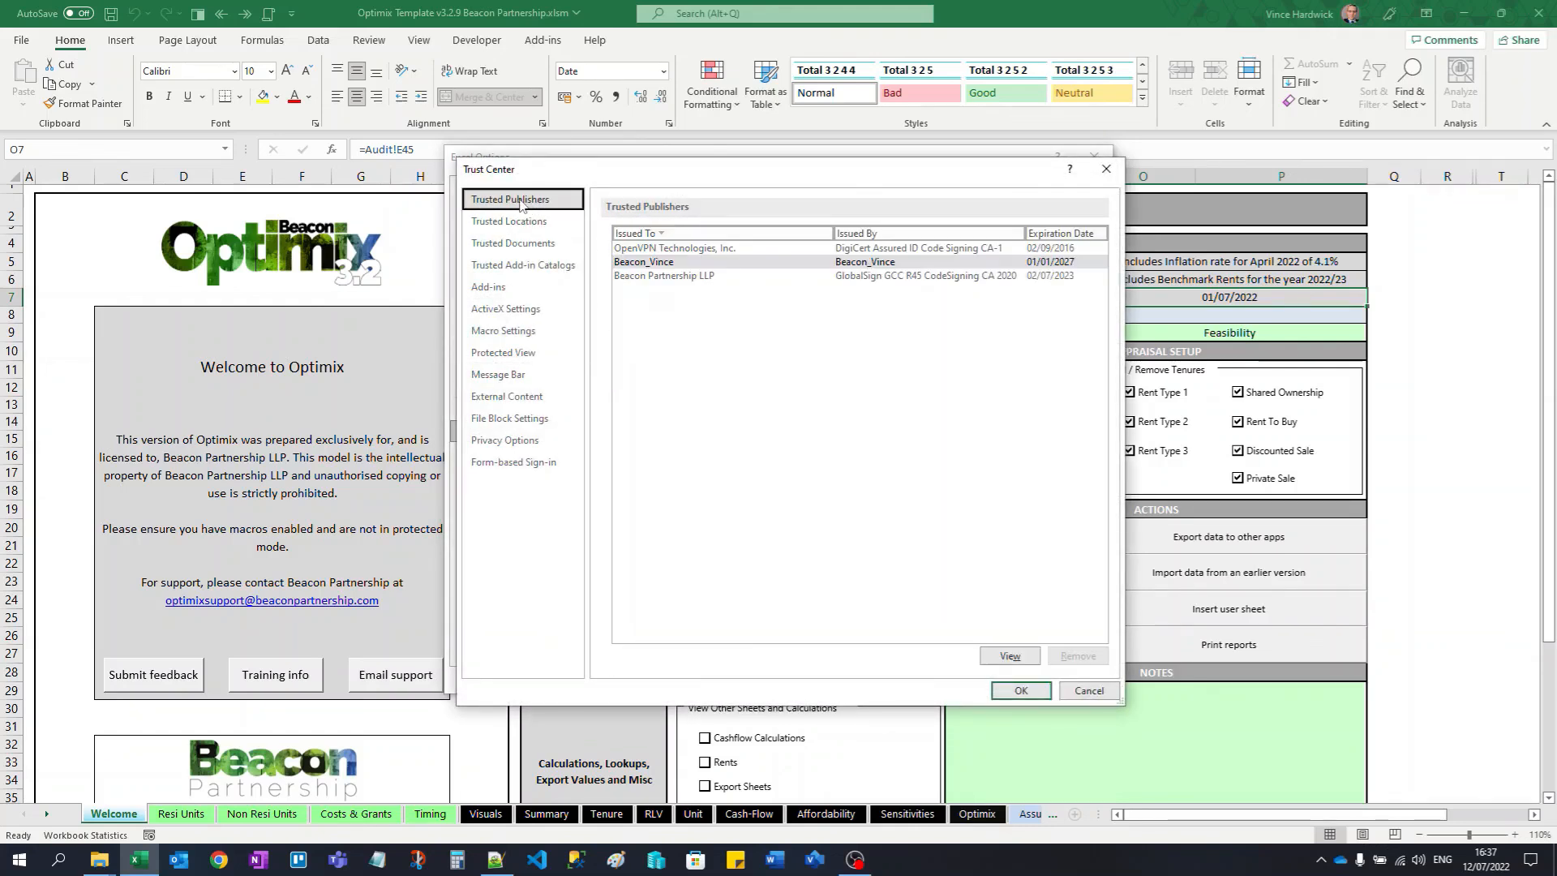
{"action": "left_click", "coordinate": [692, 276]}
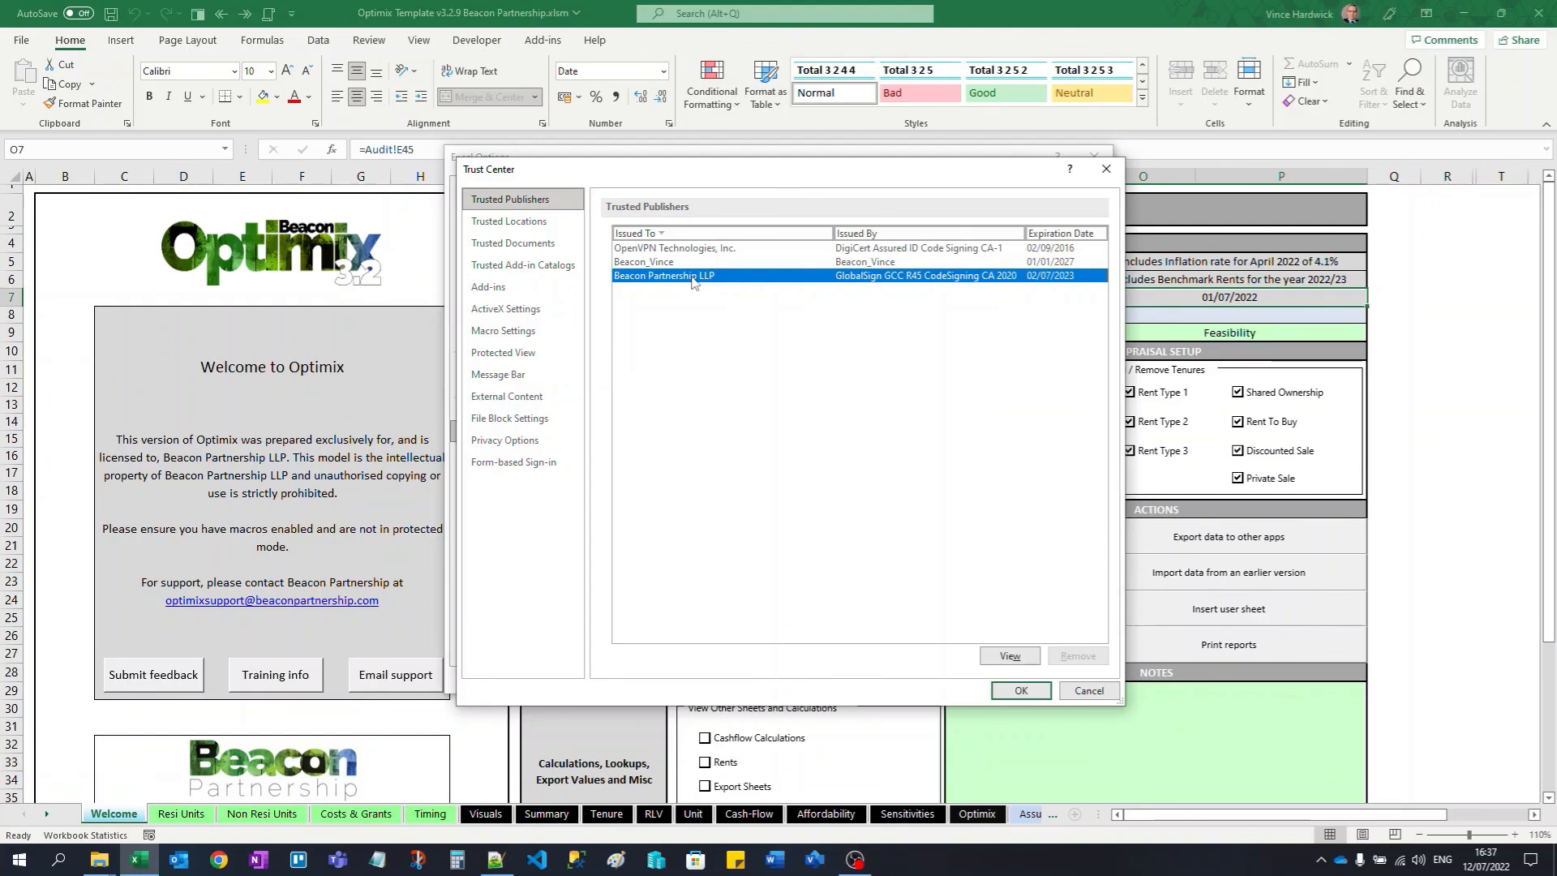
{"action": "left_click", "coordinate": [1019, 691]}
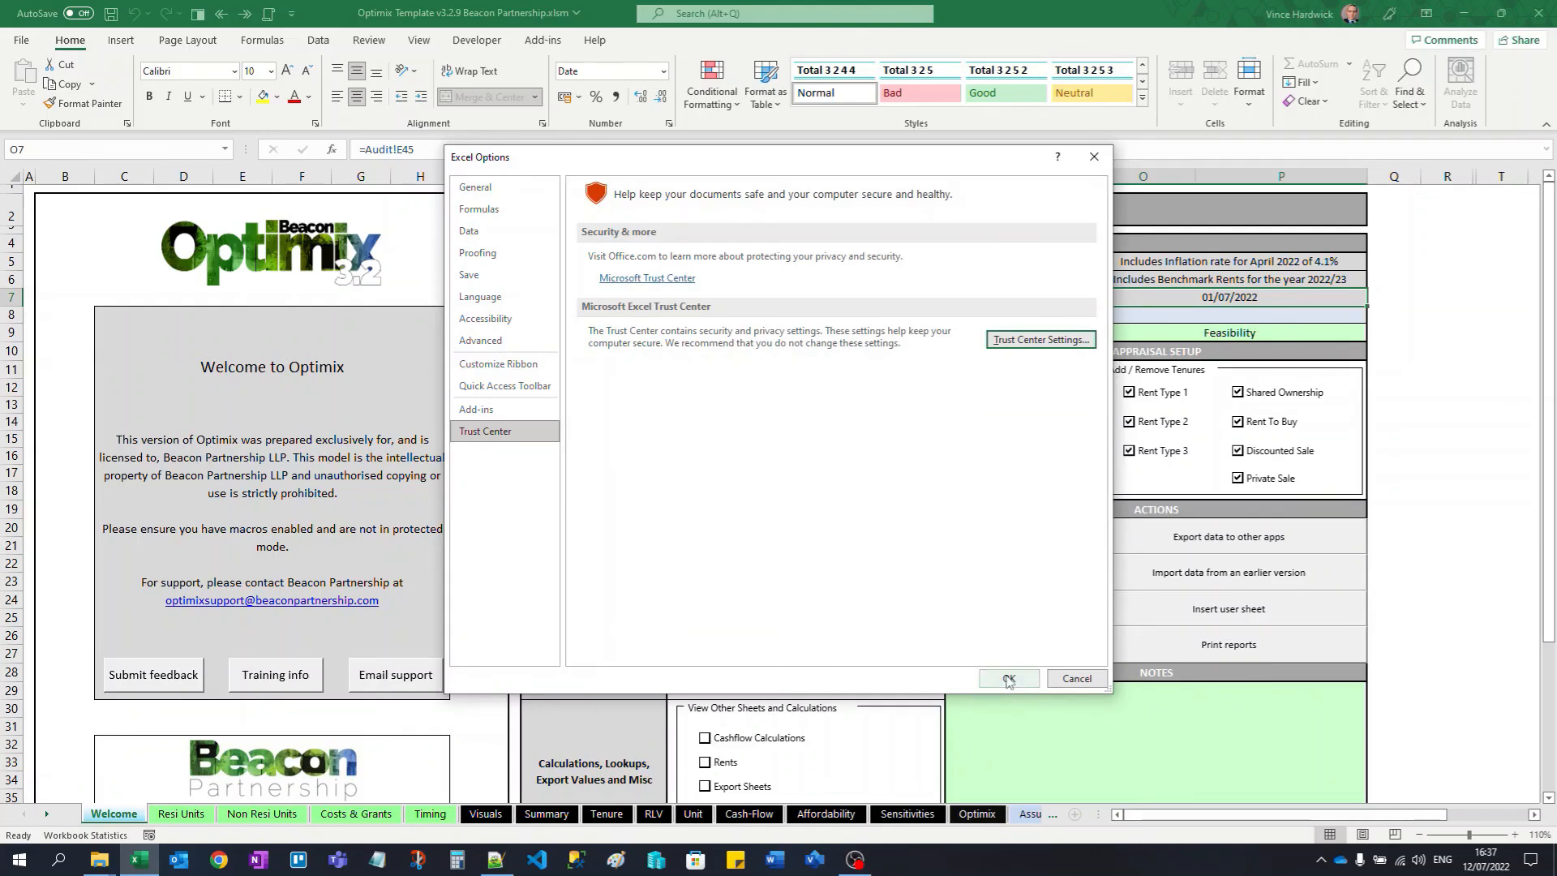
{"action": "left_click", "coordinate": [1007, 677]}
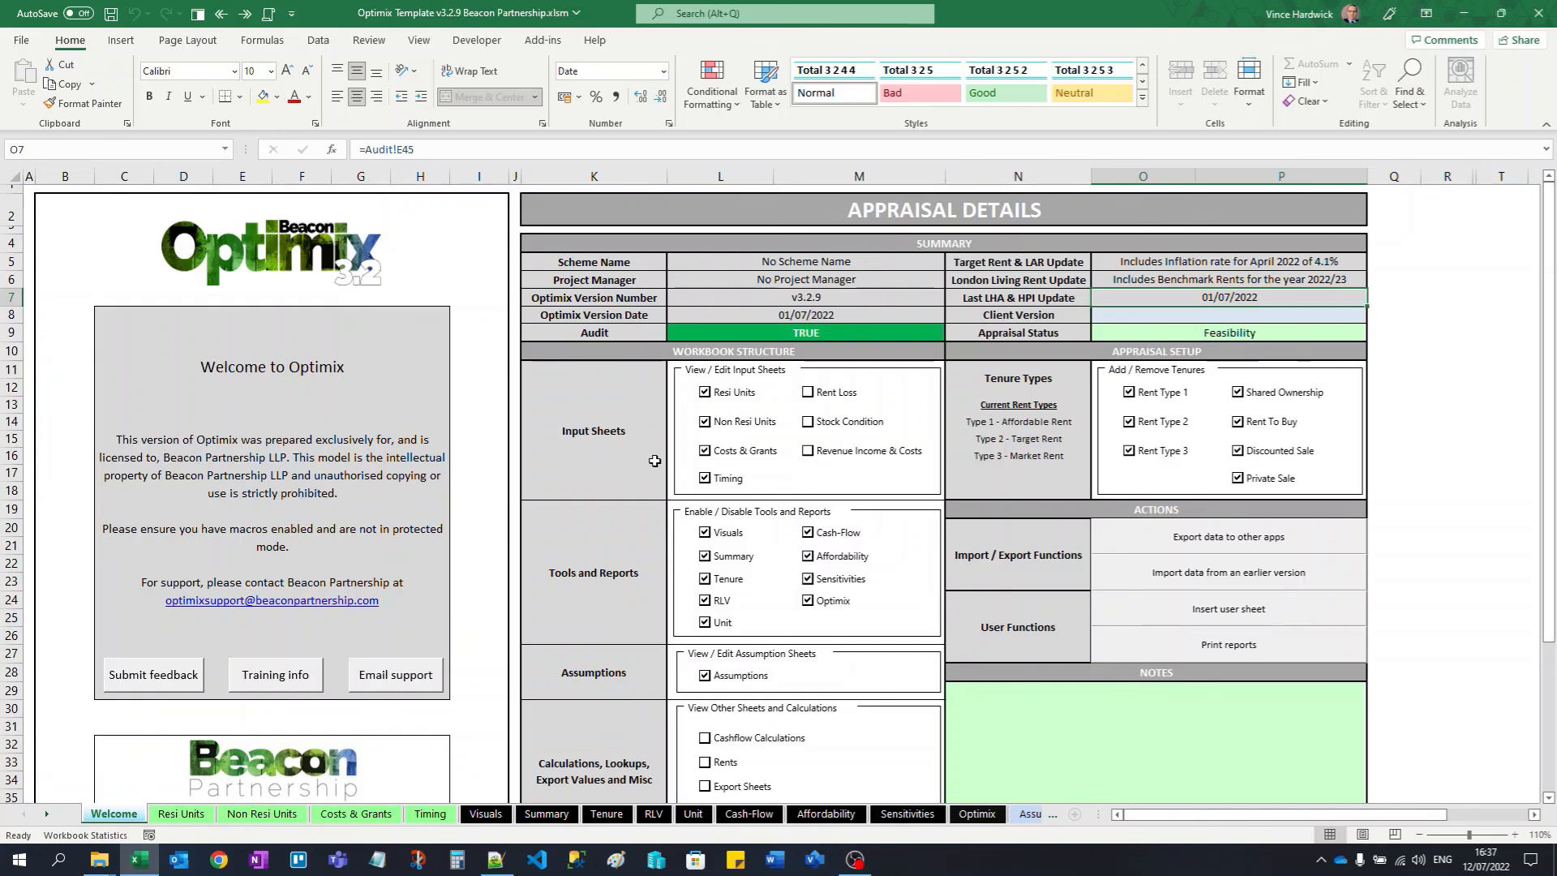
Step: Keep the Optimix workbook open and review the Trusted Locations in the Trust Center settings
{"action": "left_click", "coordinate": [1527, 16]}
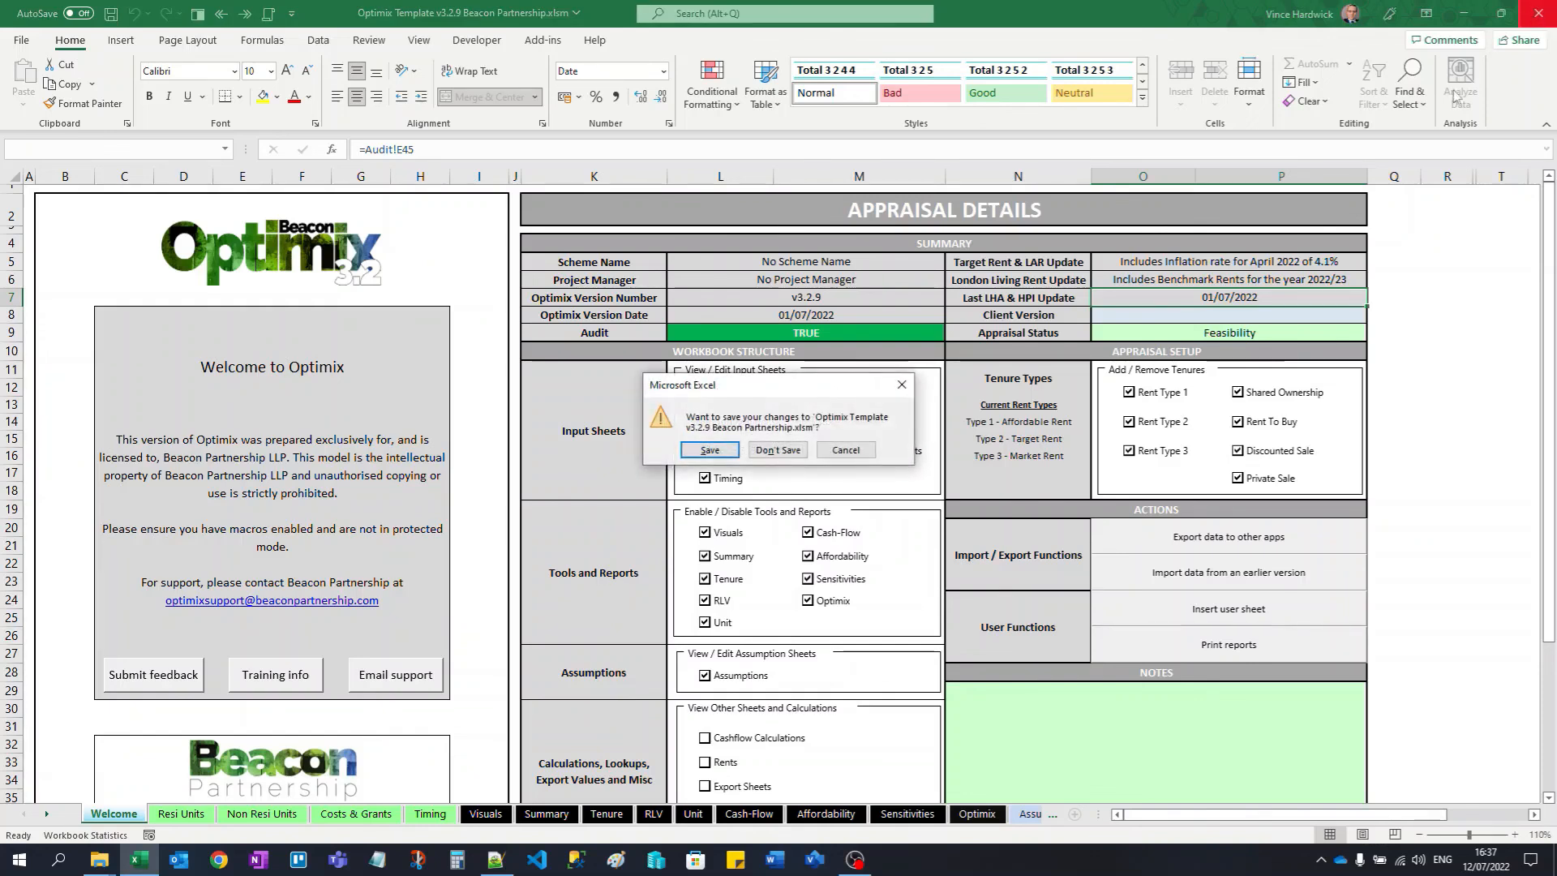
{"action": "left_click", "coordinate": [845, 450]}
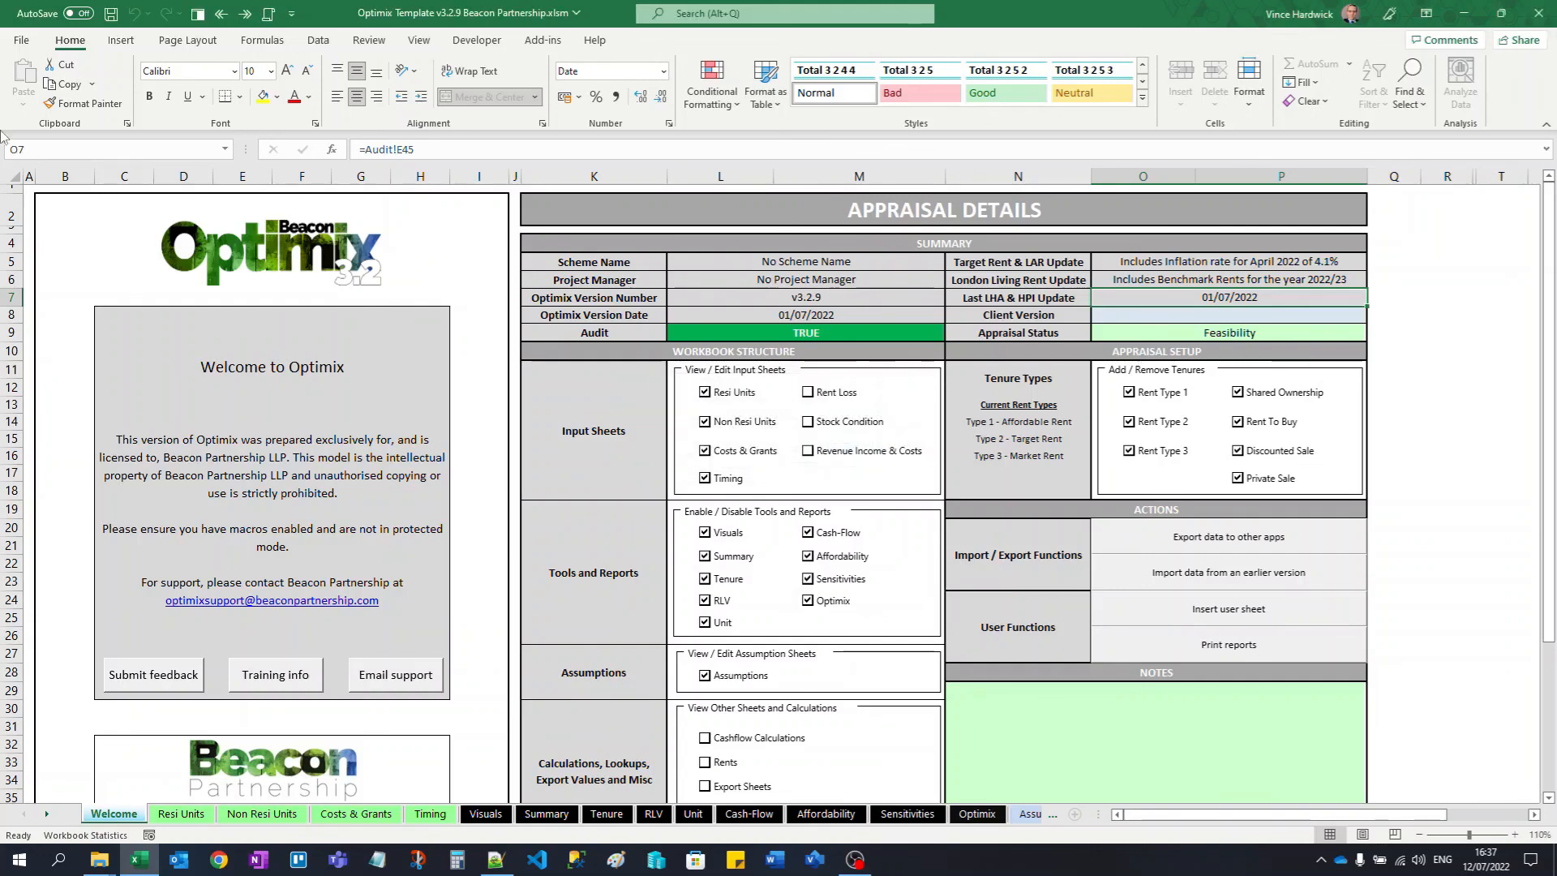
{"action": "left_click", "coordinate": [26, 46]}
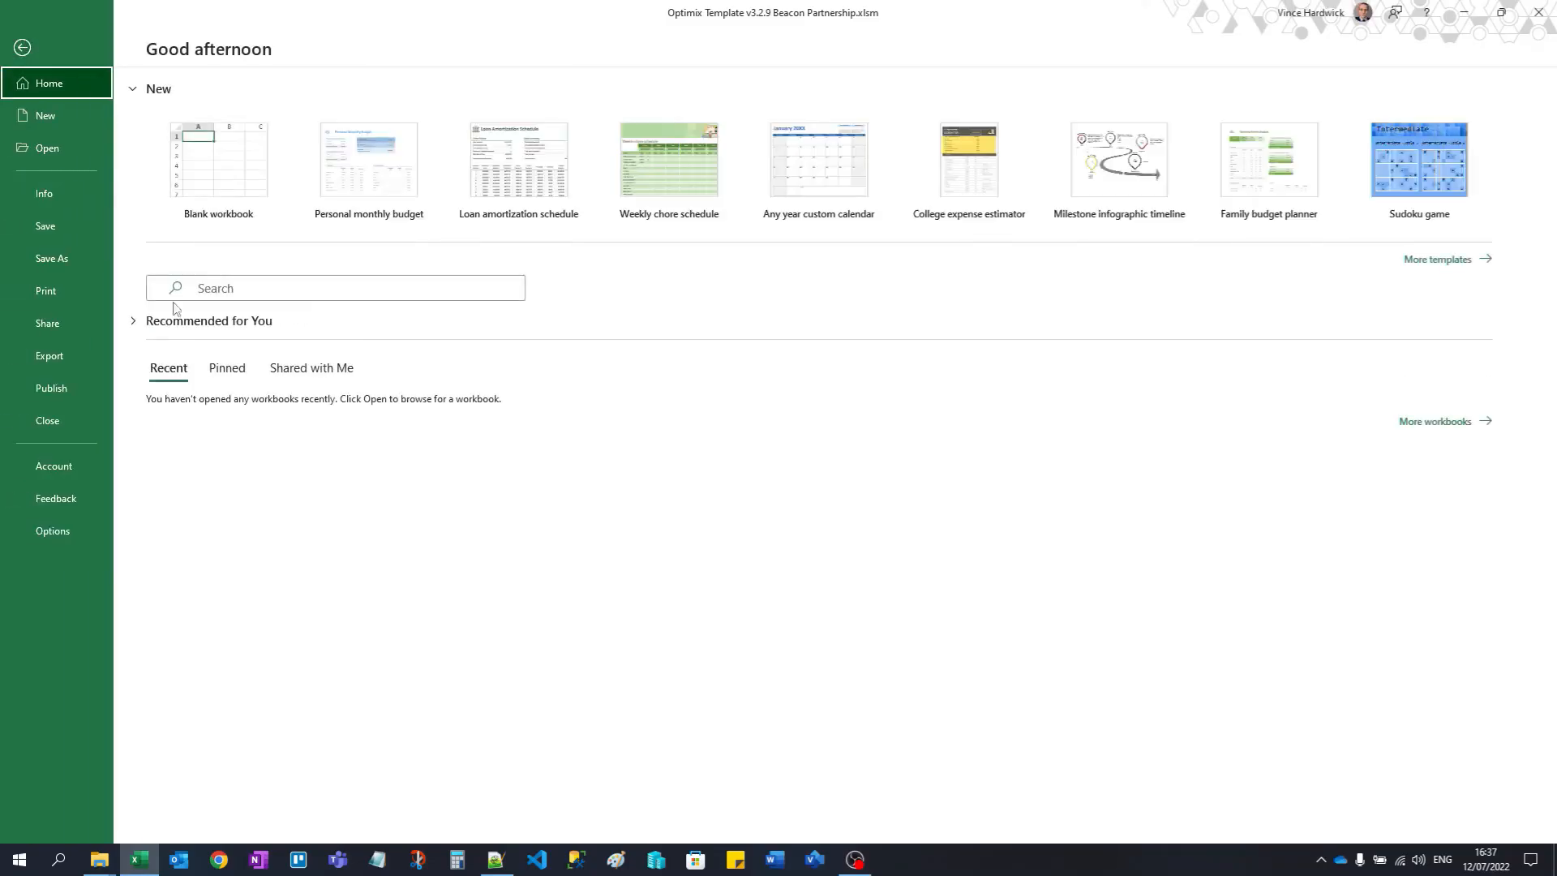
{"action": "left_click", "coordinate": [78, 535]}
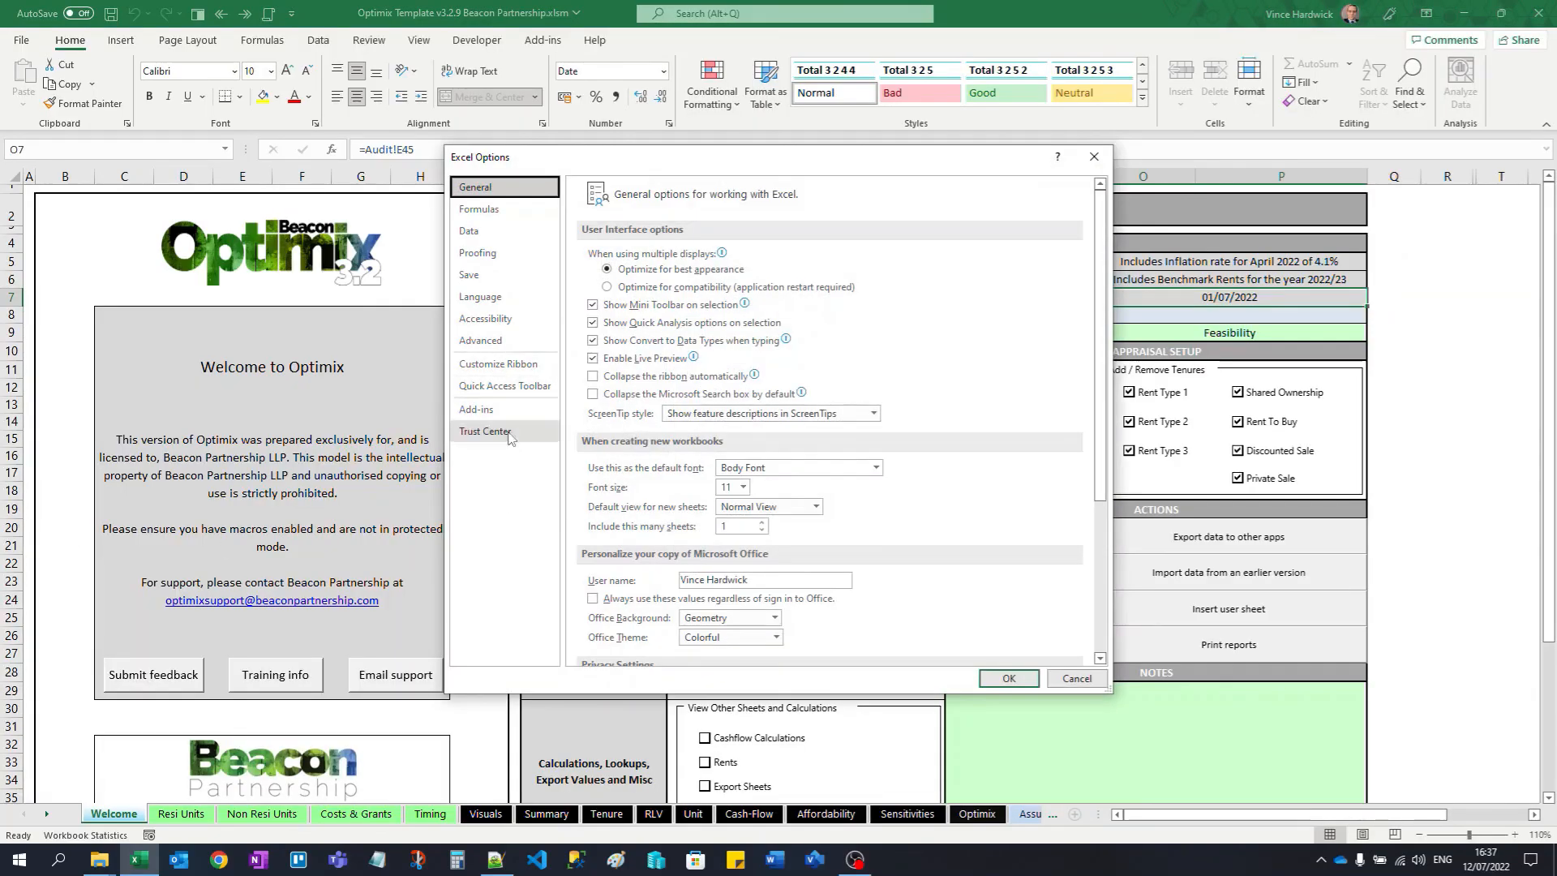
{"action": "left_click", "coordinate": [523, 434]}
{"action": "left_click", "coordinate": [1054, 339]}
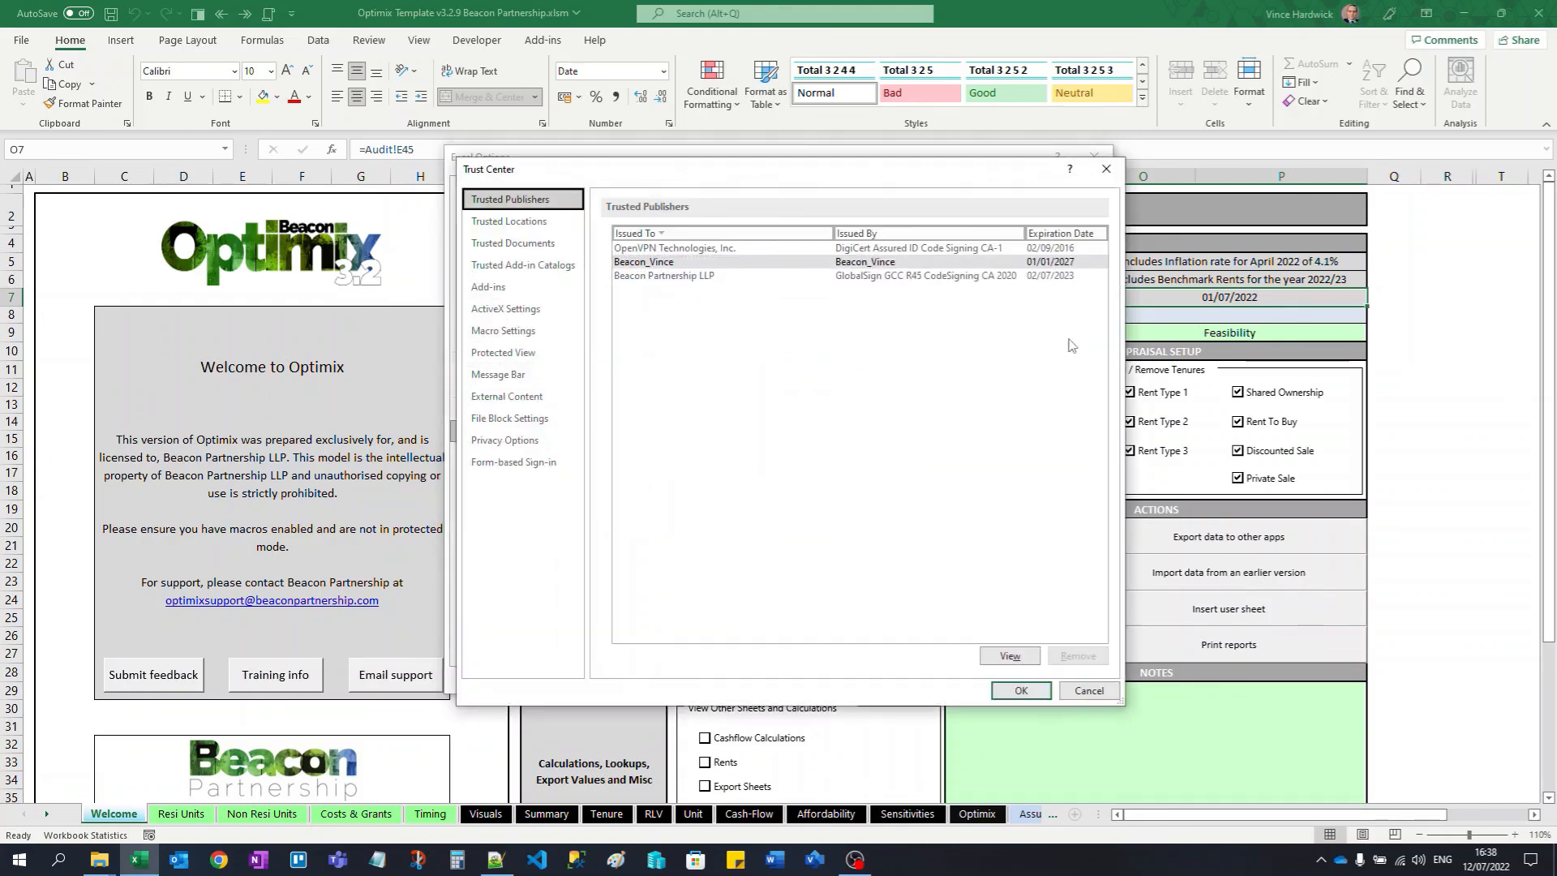
{"action": "left_click", "coordinate": [519, 224]}
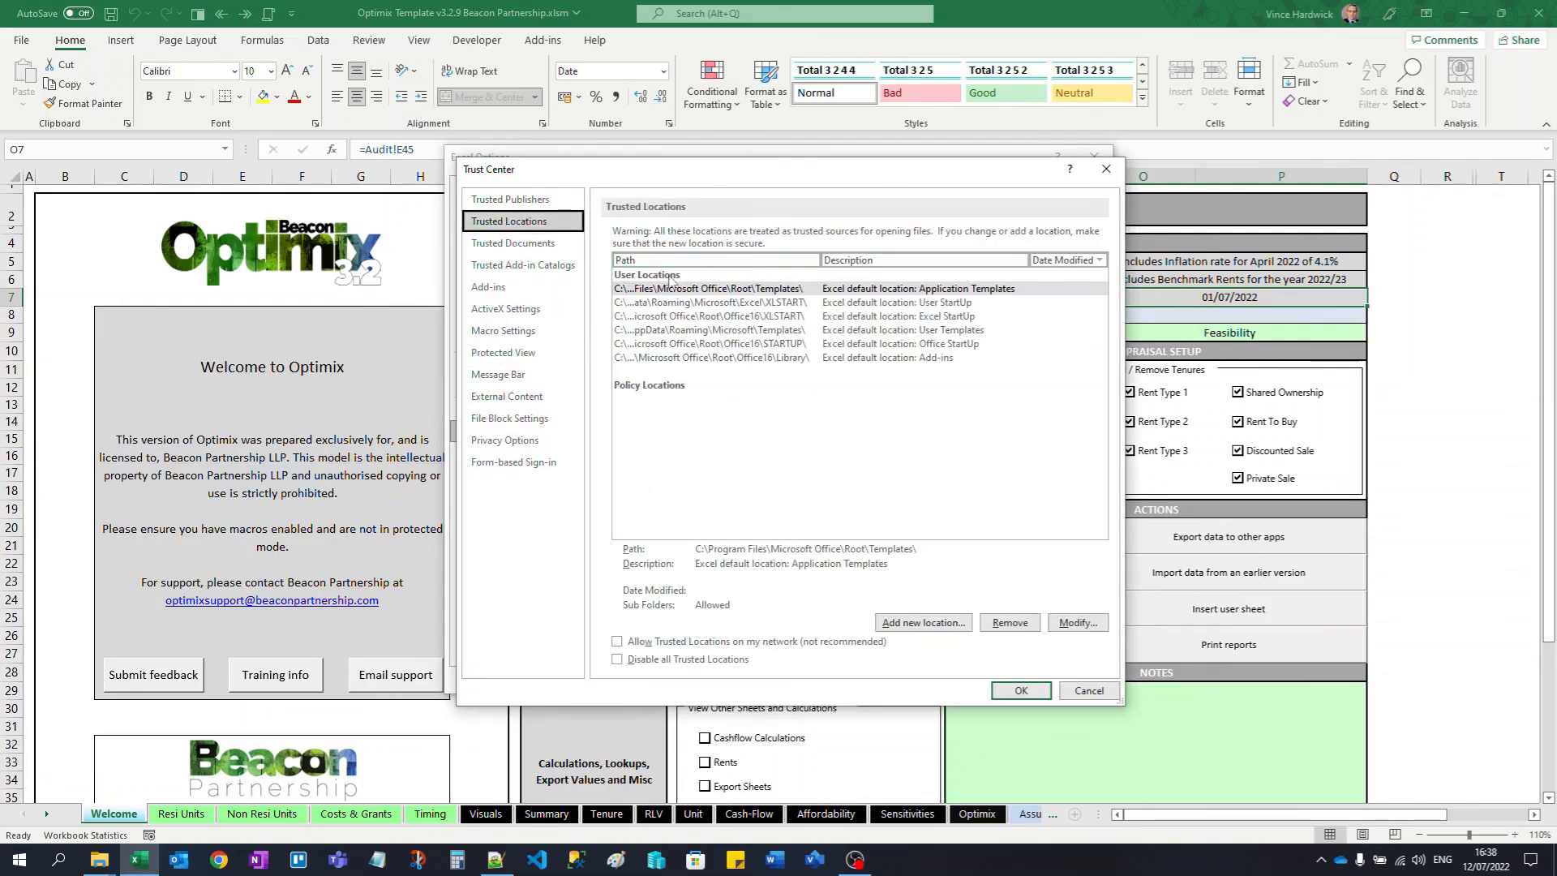
{"action": "left_click", "coordinate": [1010, 693]}
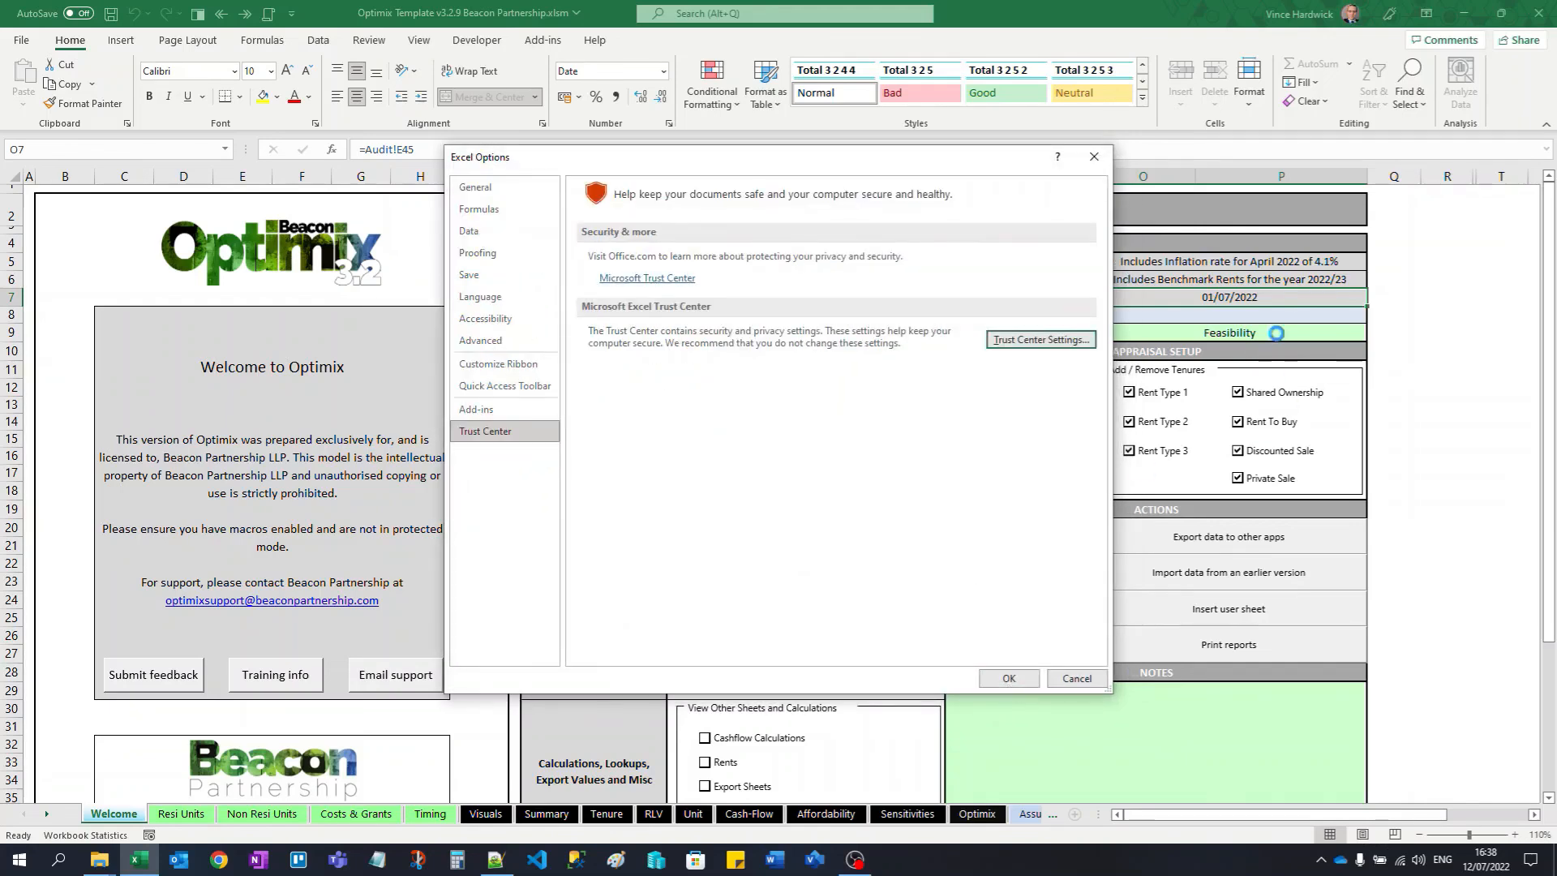
{"action": "left_click", "coordinate": [1094, 157]}
Step: Close the Optimix template without saving, and open digitally signed.xlsm from the C:\VBA folder, acknowledging its pop-up message
{"action": "left_click", "coordinate": [1538, 13]}
{"action": "left_click", "coordinate": [777, 450]}
{"action": "mouse_move", "coordinate": [101, 859]}
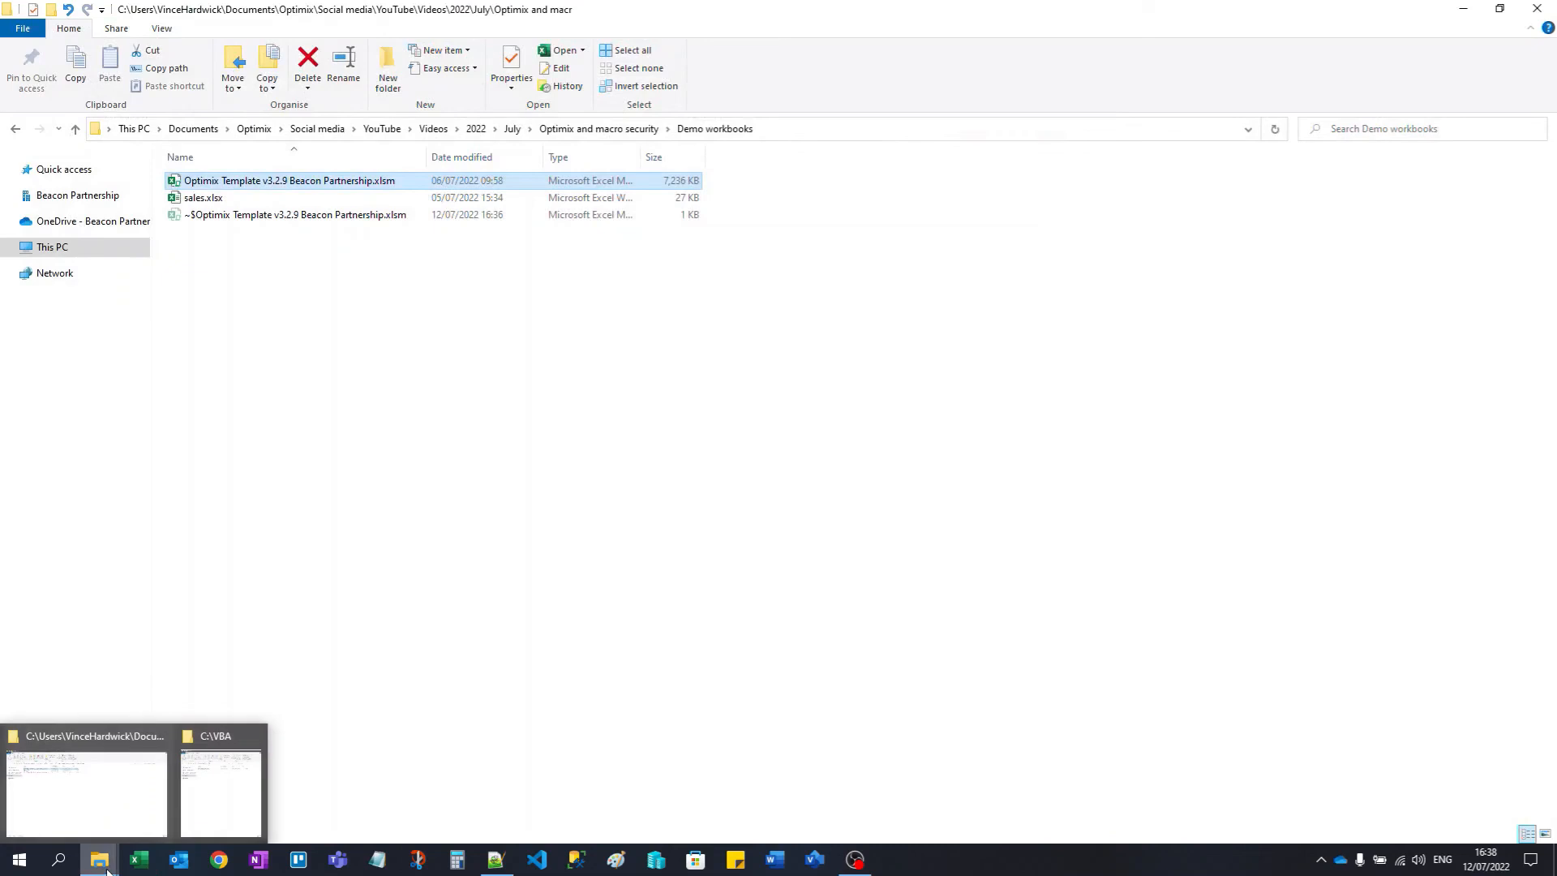
{"action": "left_click", "coordinate": [203, 804]}
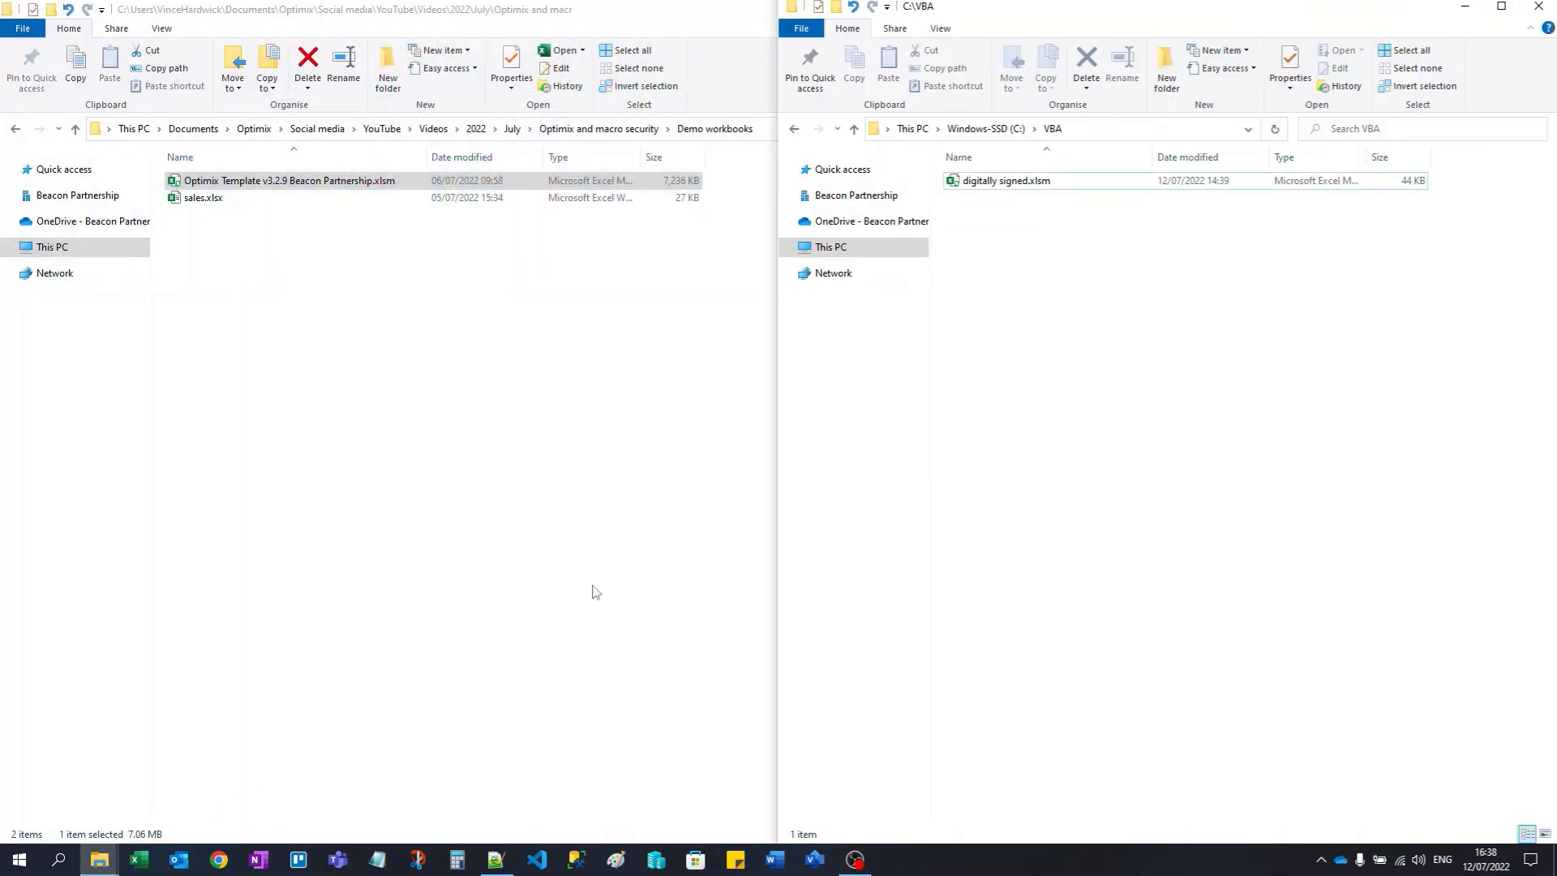
{"action": "left_click", "coordinate": [1046, 184]}
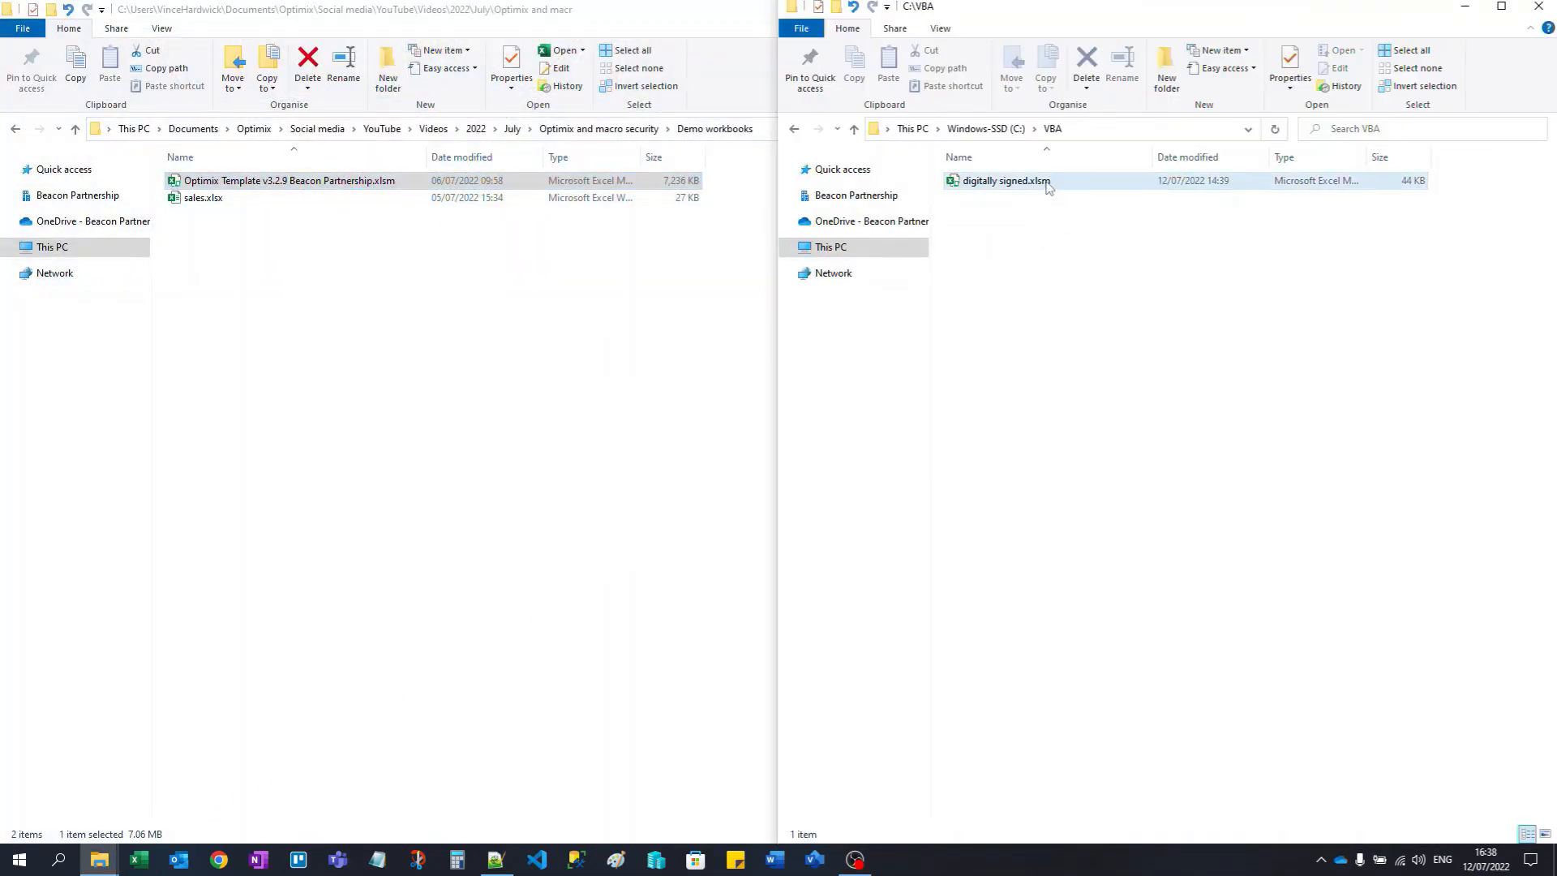
{"action": "double_click", "coordinate": [1046, 183]}
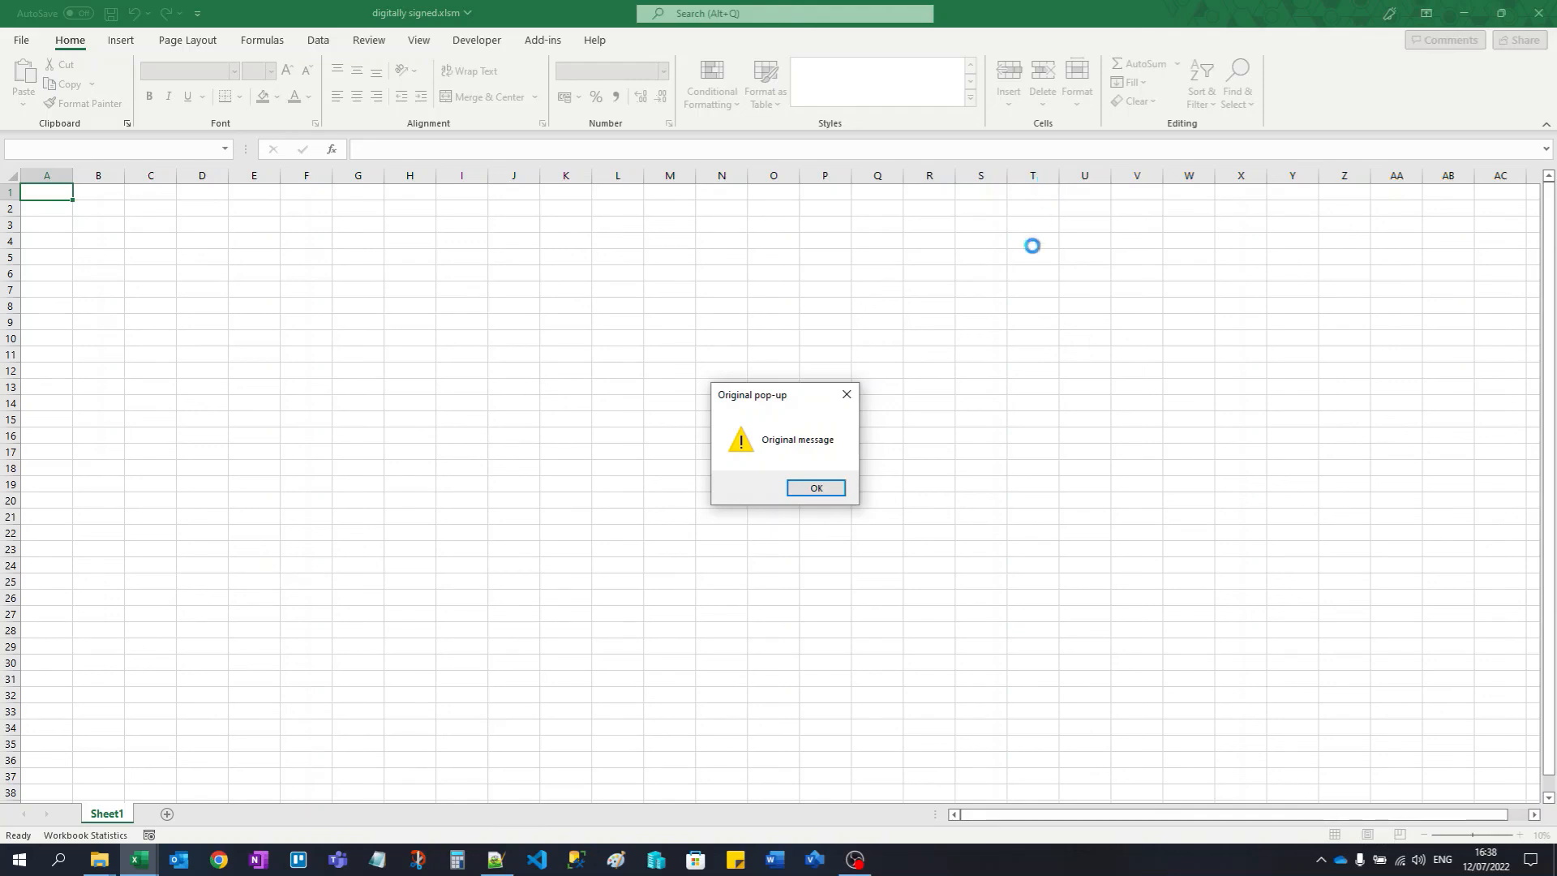
{"action": "left_click", "coordinate": [816, 487]}
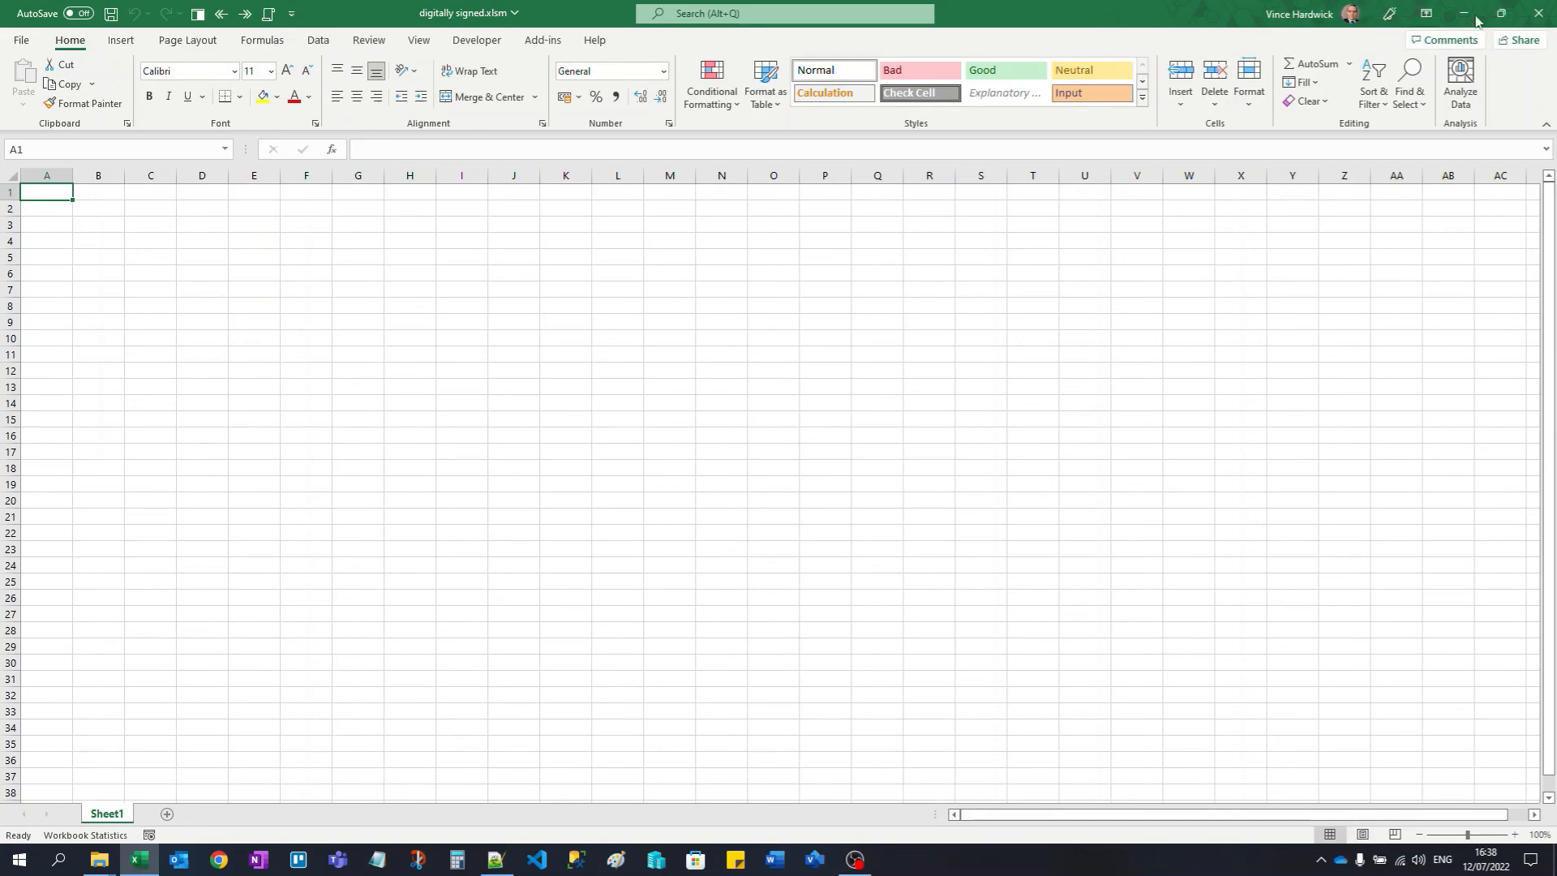
Step: Close digitally signed.xlsm and the VBA folder window, and reopen Optimix Template v3.2.9 Beacon Partnership.xlsm from the Demo workbooks folder
{"action": "left_click", "coordinate": [1540, 14]}
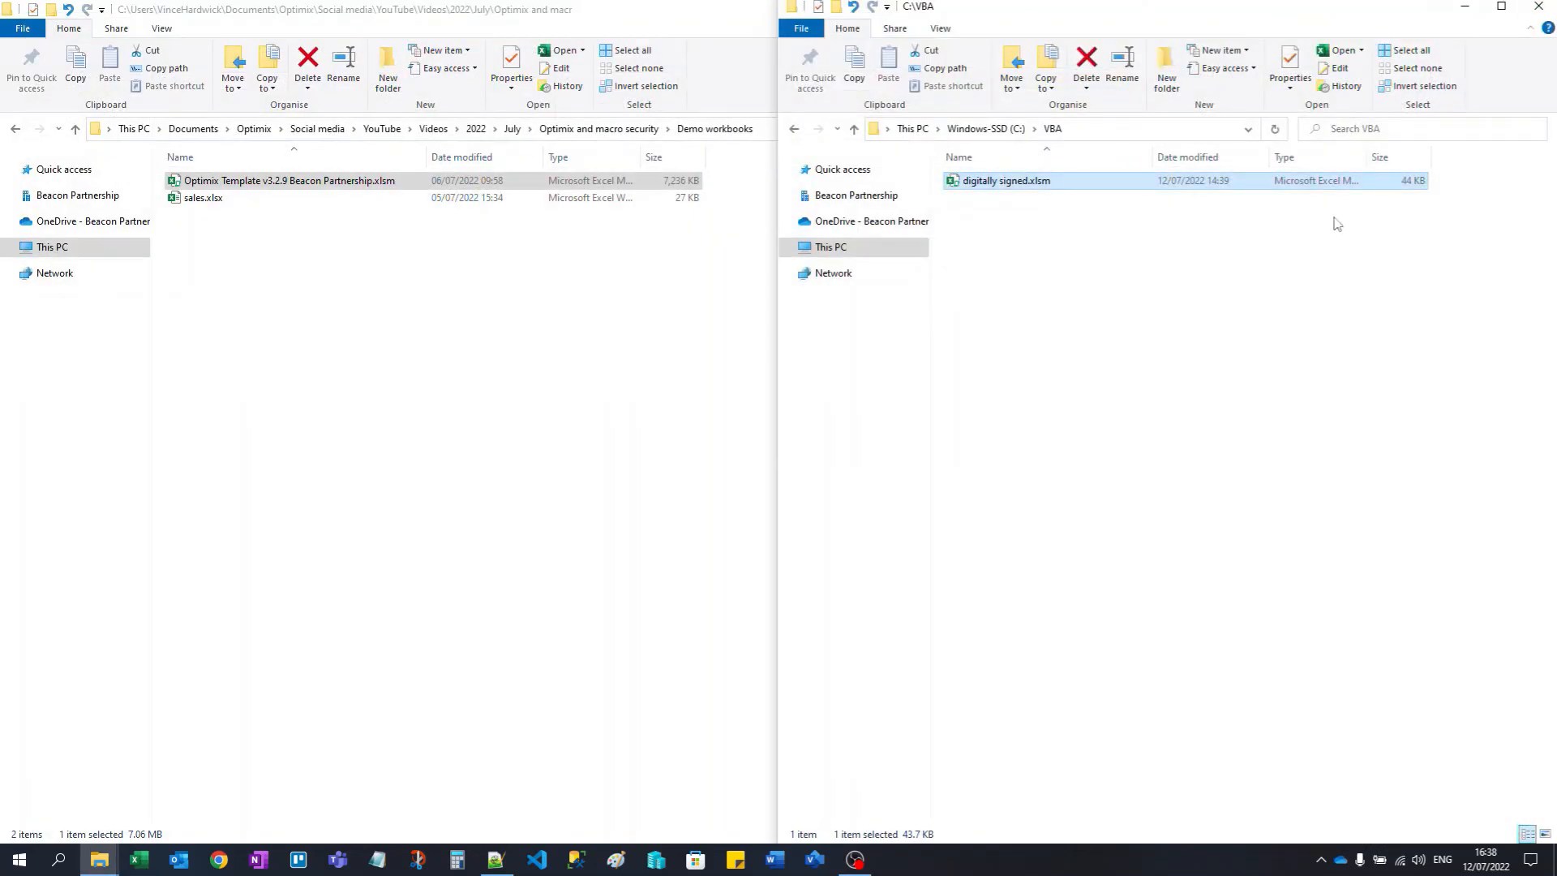
{"action": "left_click", "coordinate": [1537, 8]}
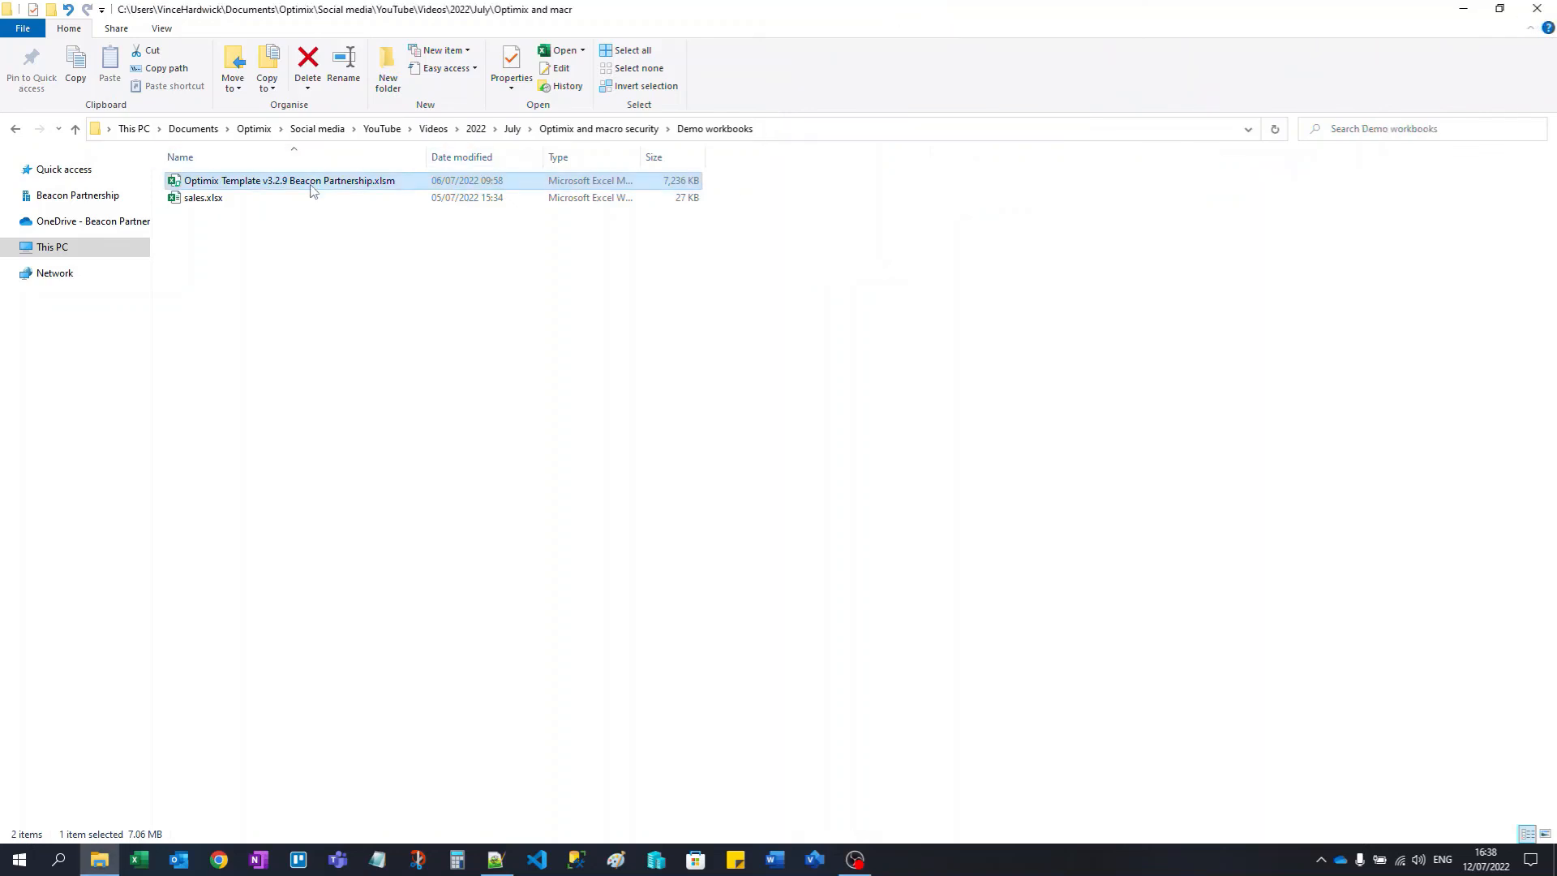
{"action": "double_click", "coordinate": [311, 183]}
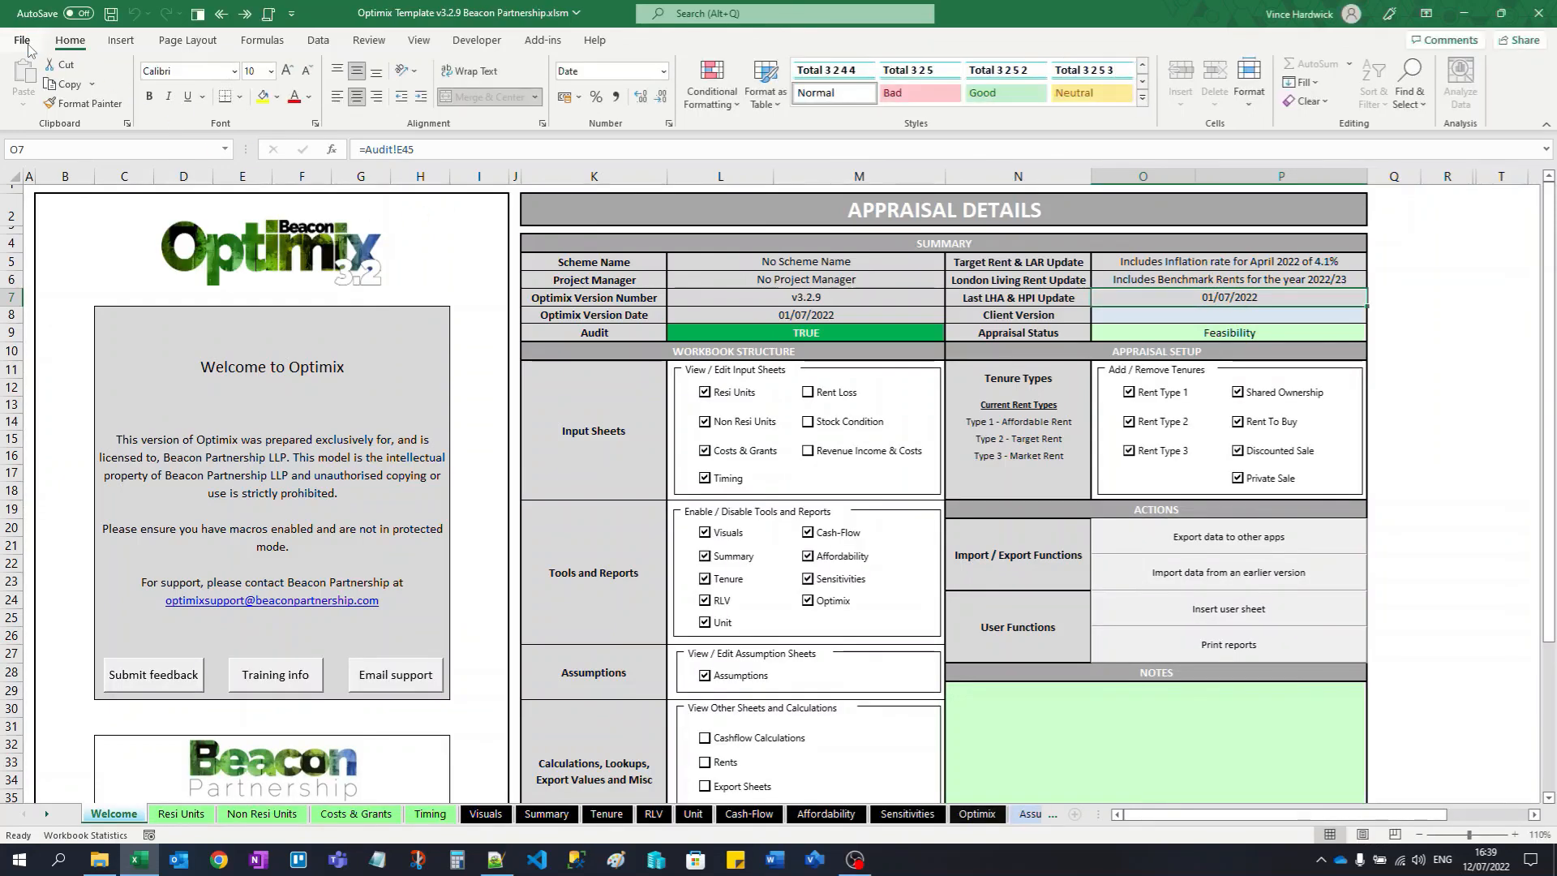
Step: Review the Trusted Locations and Trusted Publishers lists in the Trust Center settings, and return to the workbook
{"action": "left_click", "coordinate": [27, 47]}
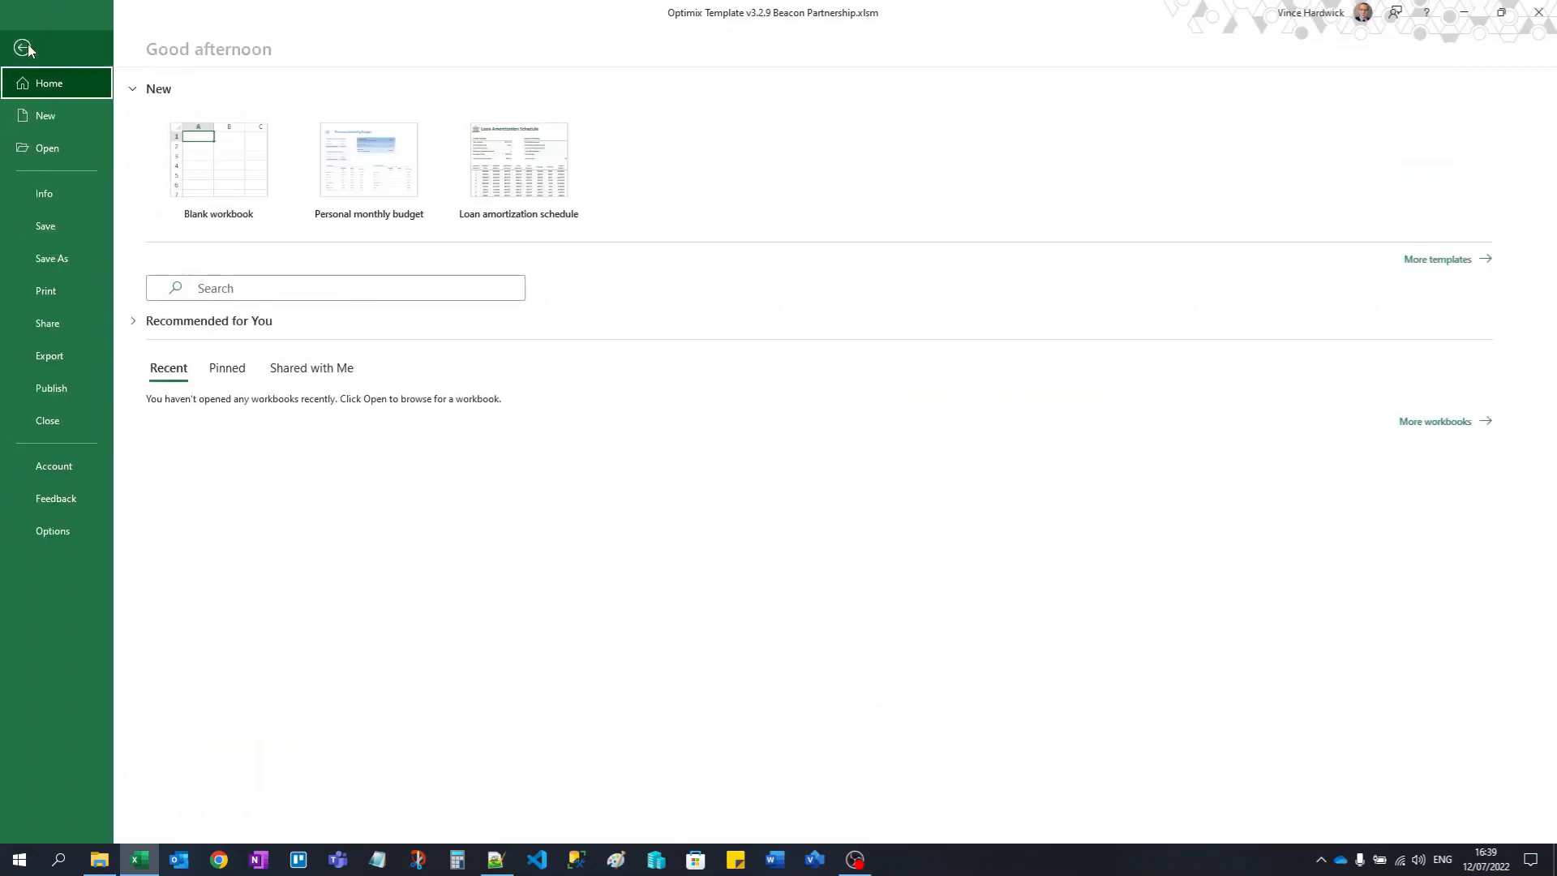
{"action": "left_click", "coordinate": [71, 532]}
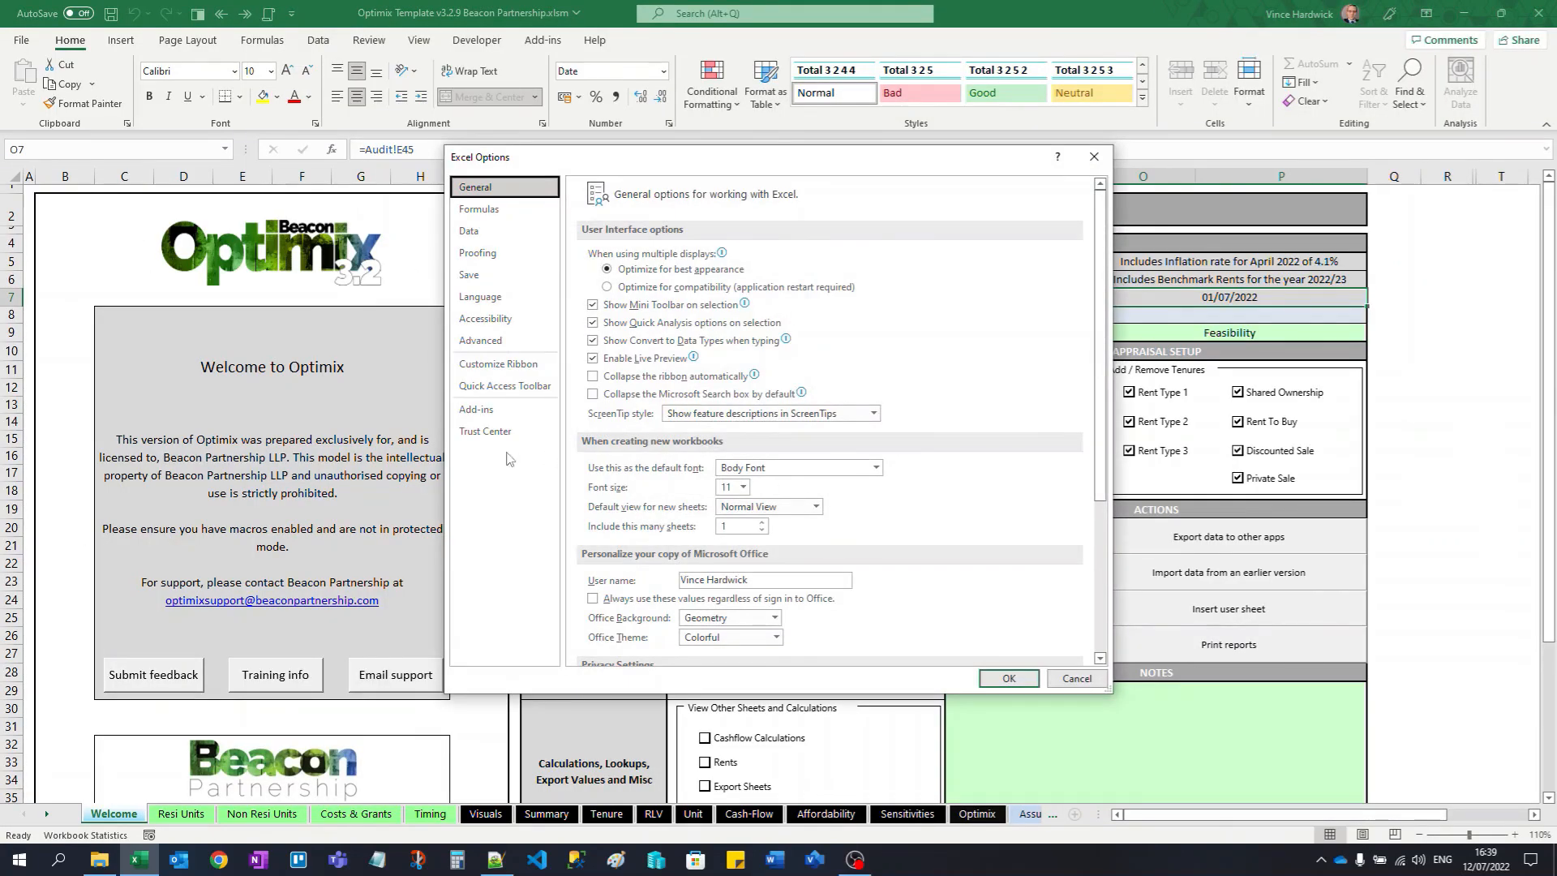
{"action": "left_click", "coordinate": [487, 432]}
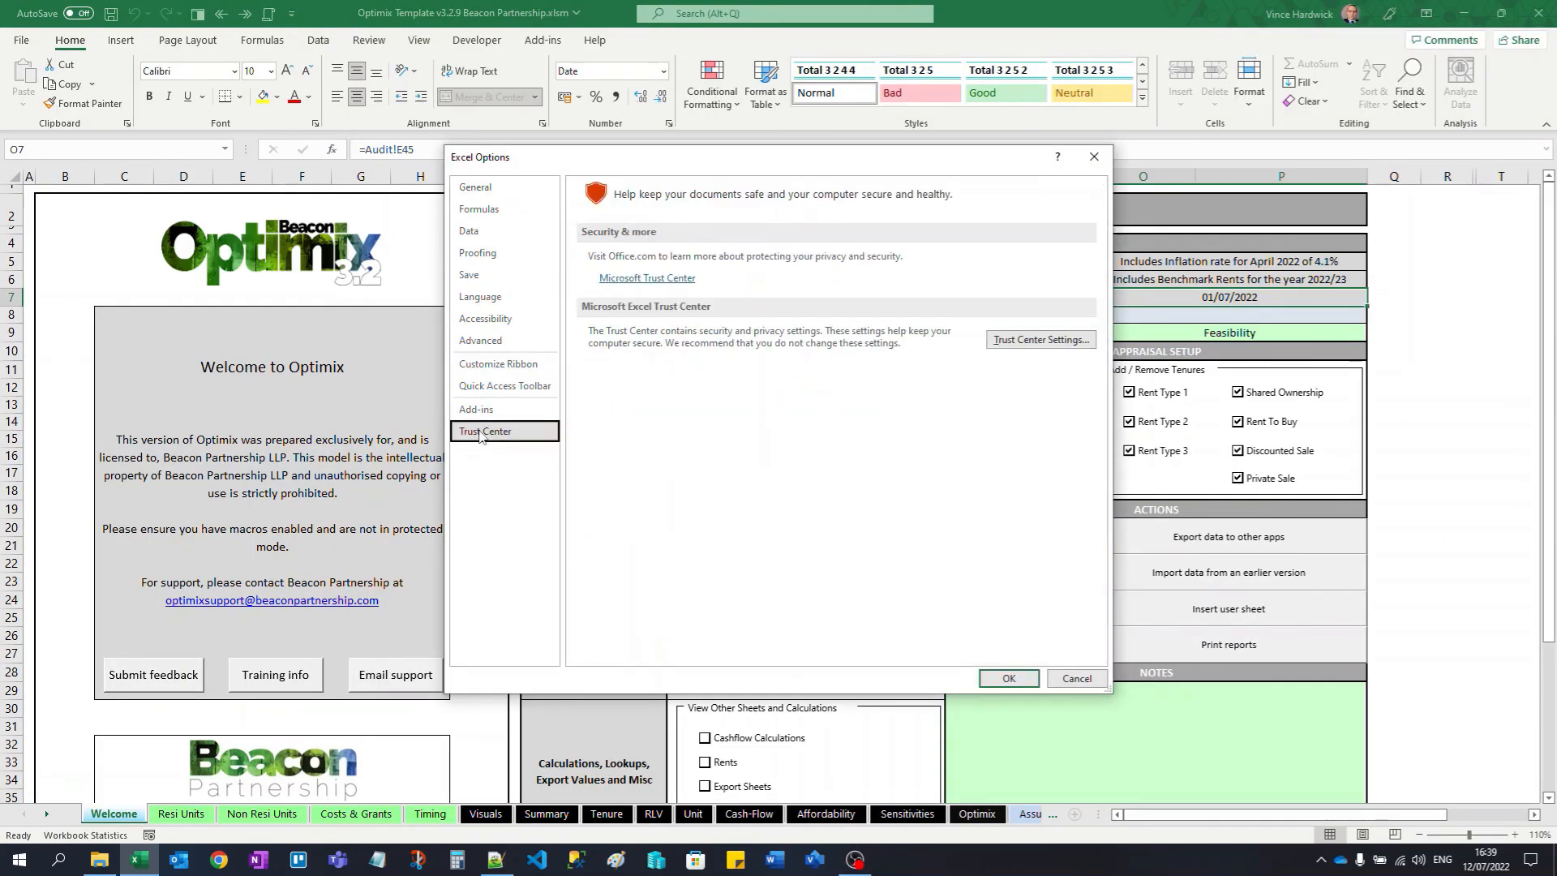
{"action": "left_click", "coordinate": [1041, 340]}
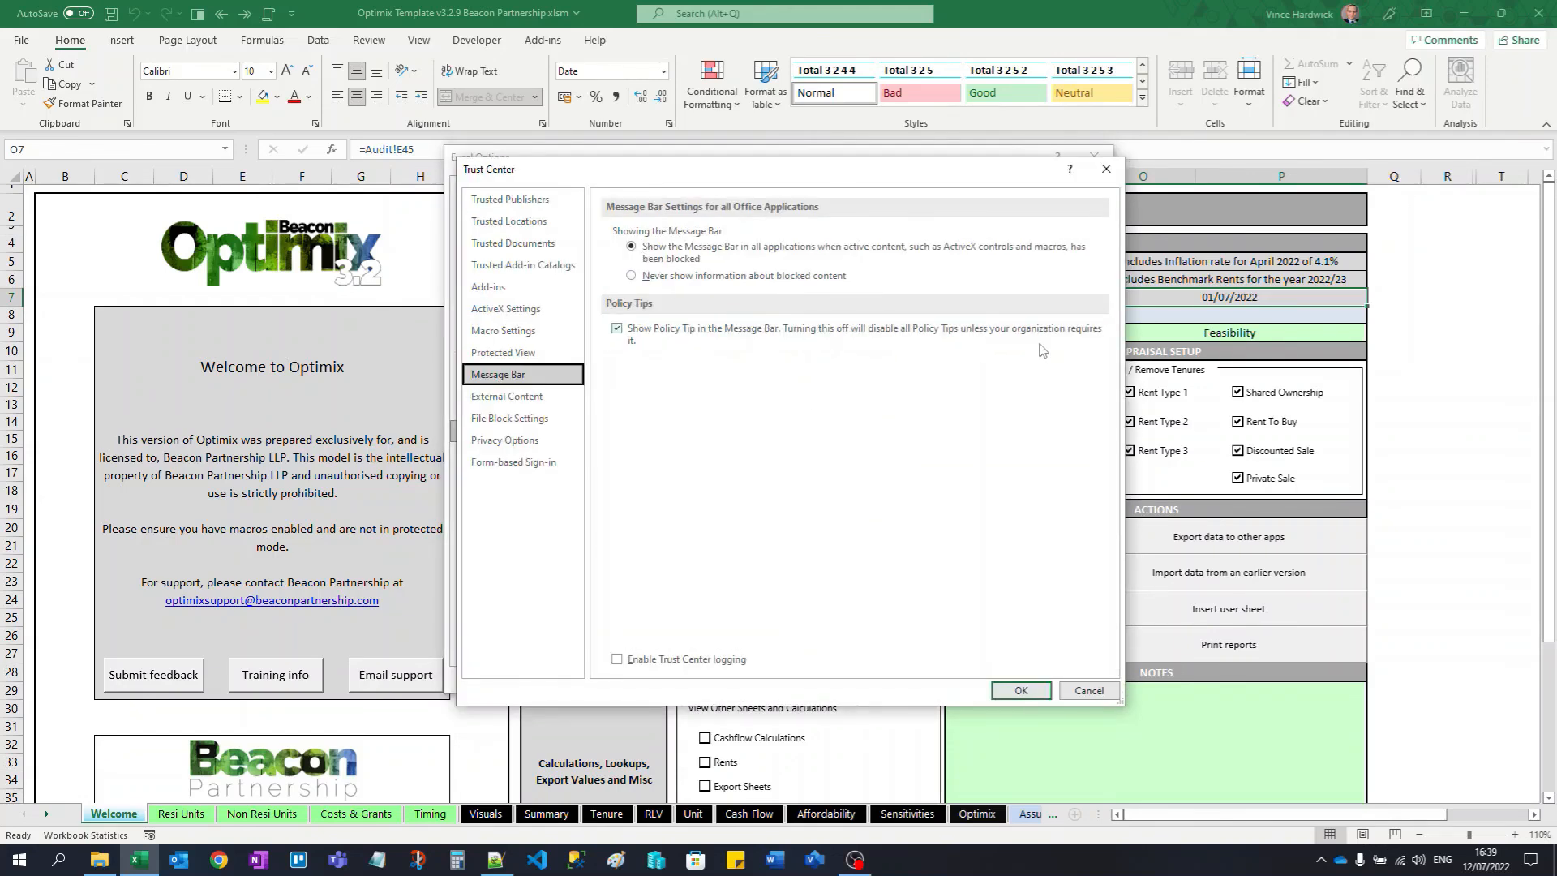
{"action": "left_click", "coordinate": [514, 224]}
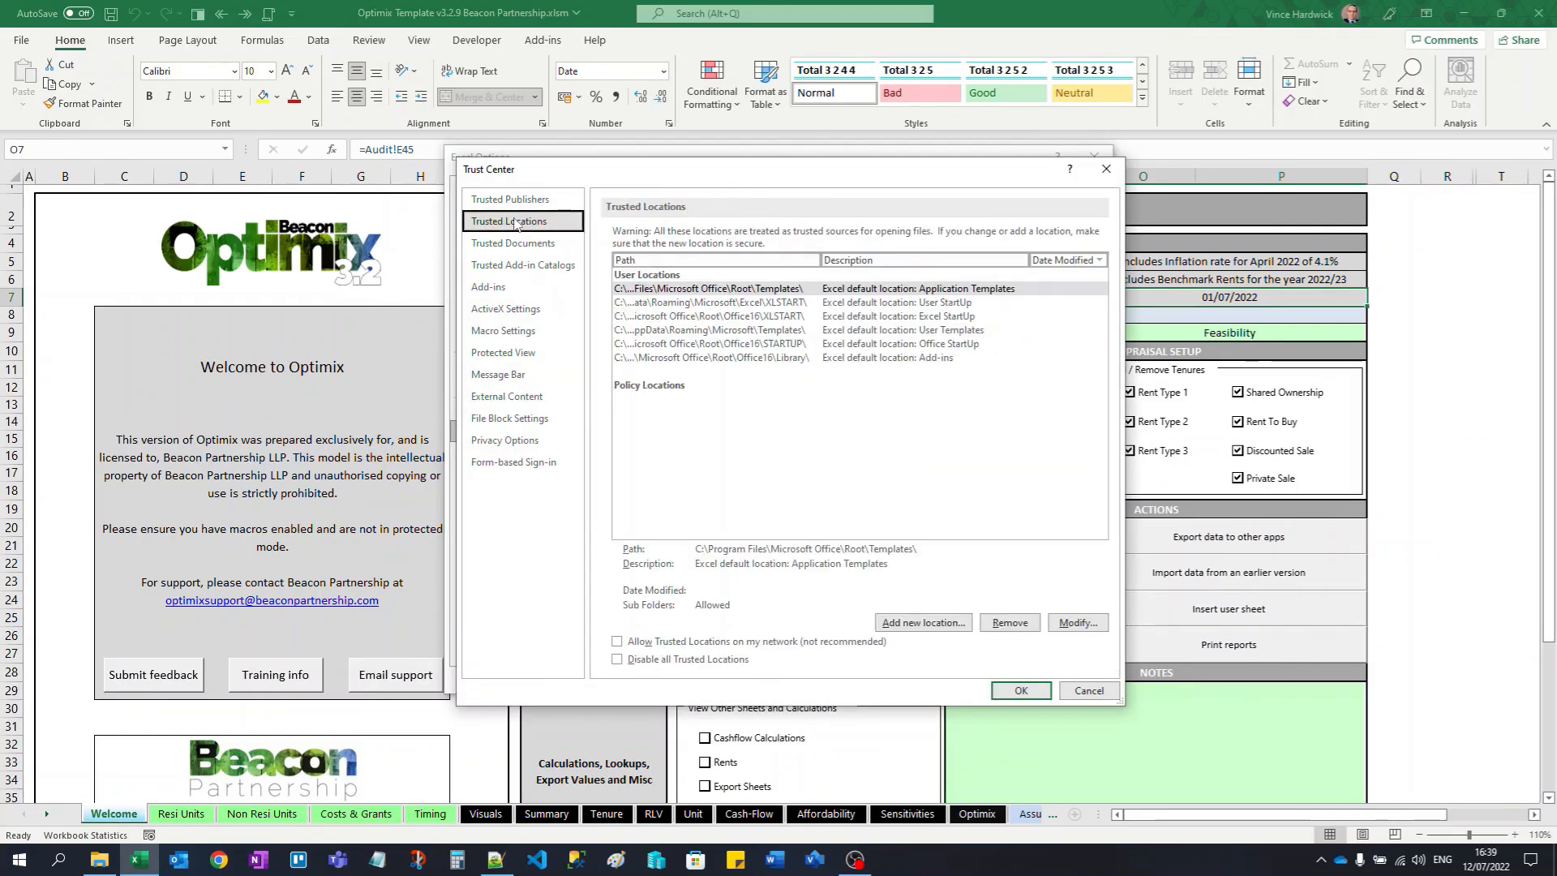
{"action": "left_click", "coordinate": [534, 200]}
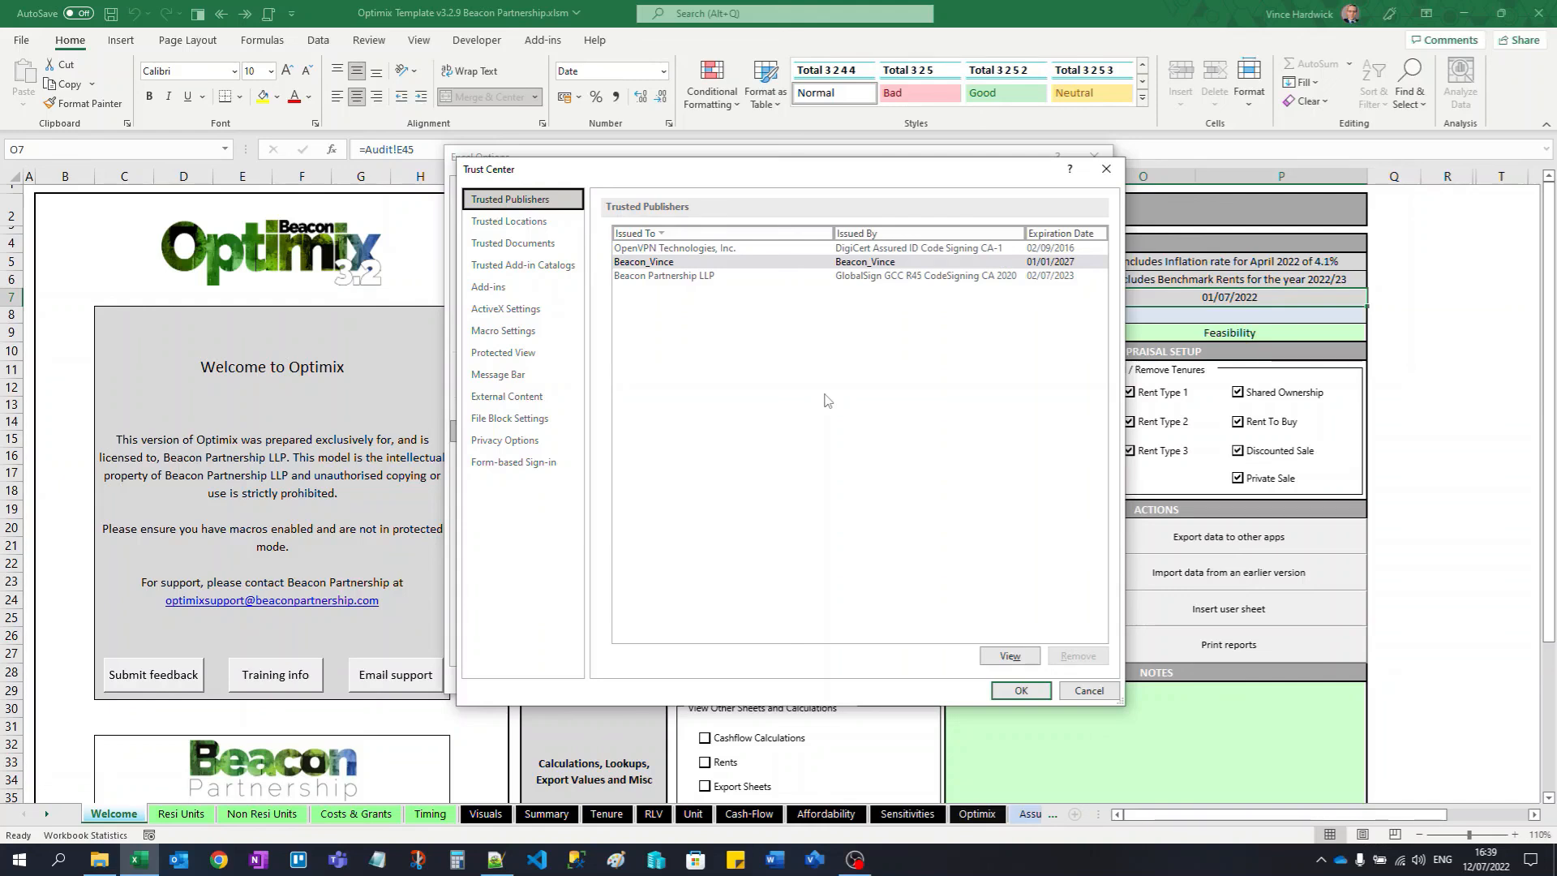
{"action": "left_click", "coordinate": [1021, 691]}
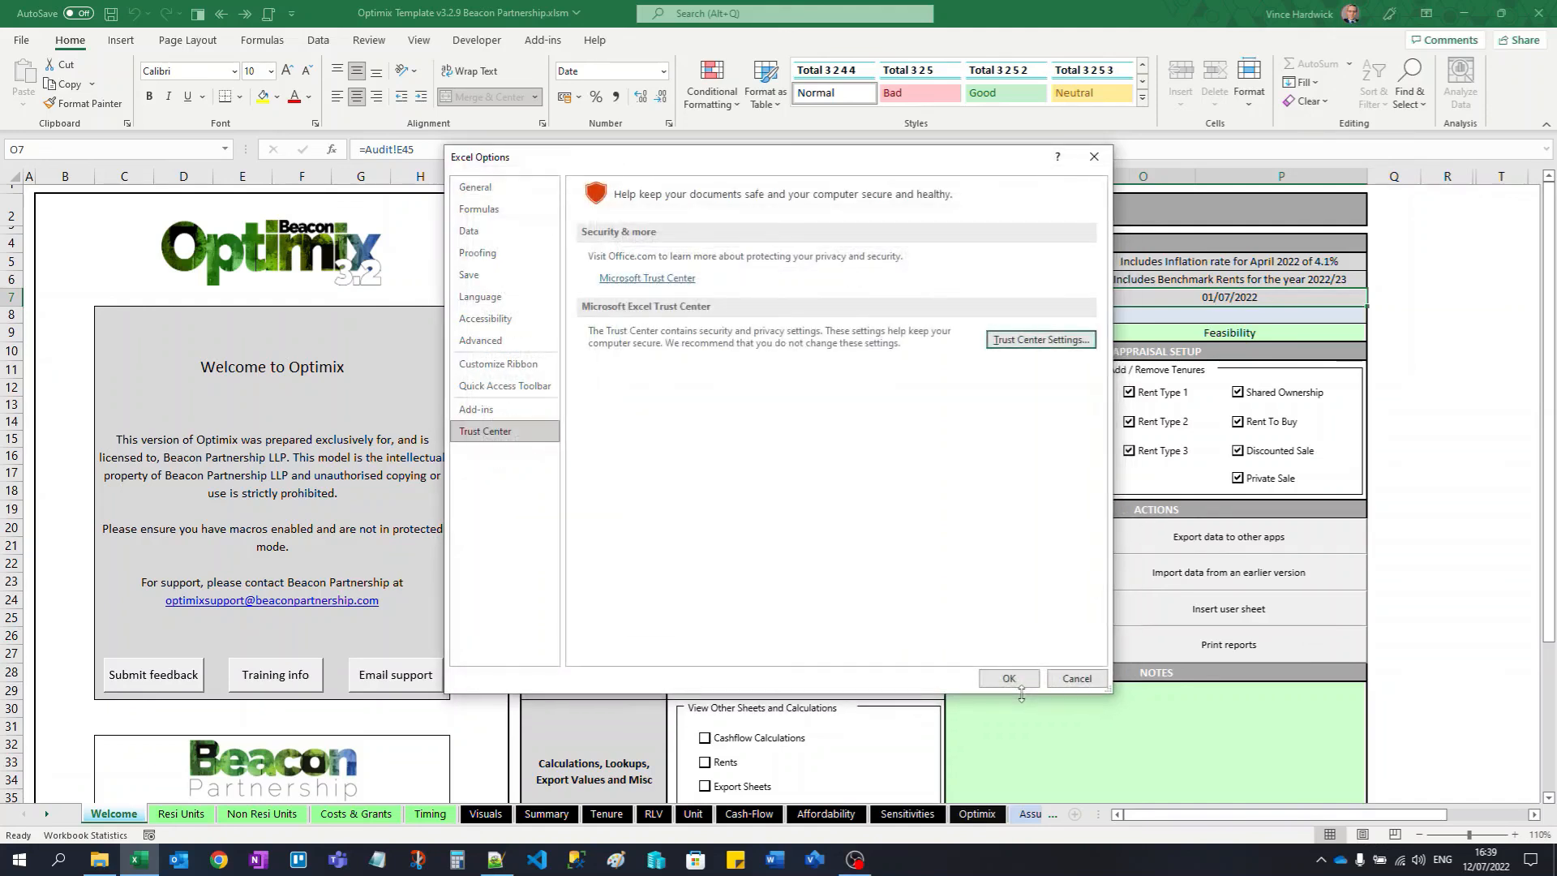
{"action": "left_click", "coordinate": [1010, 678]}
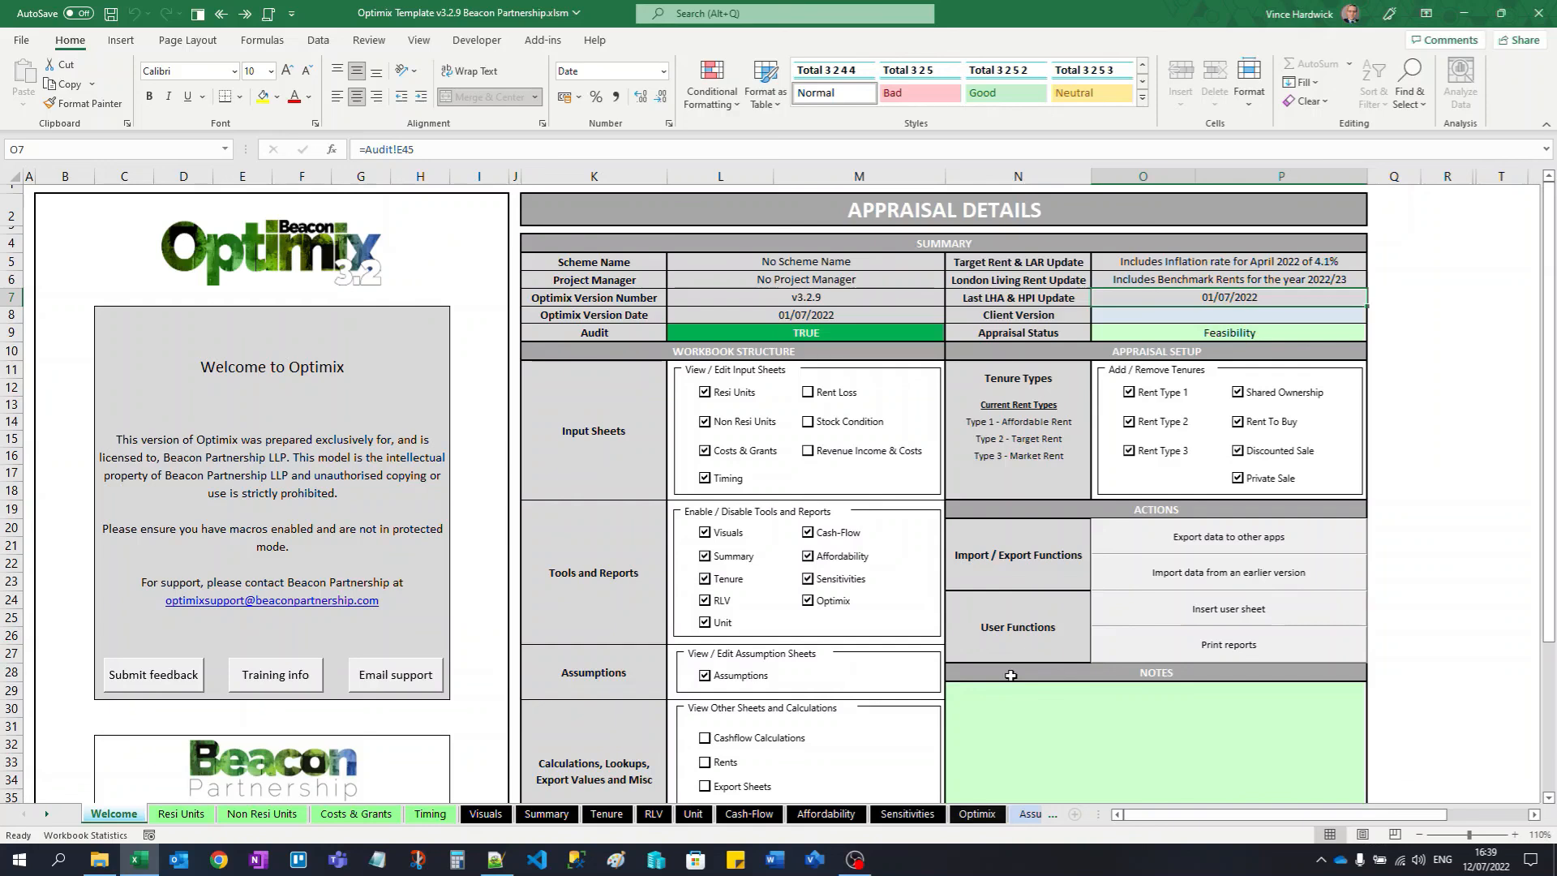
{"action": "scroll", "coordinate": [1011, 675], "scroll_direction": "down", "scroll_amount": 1}
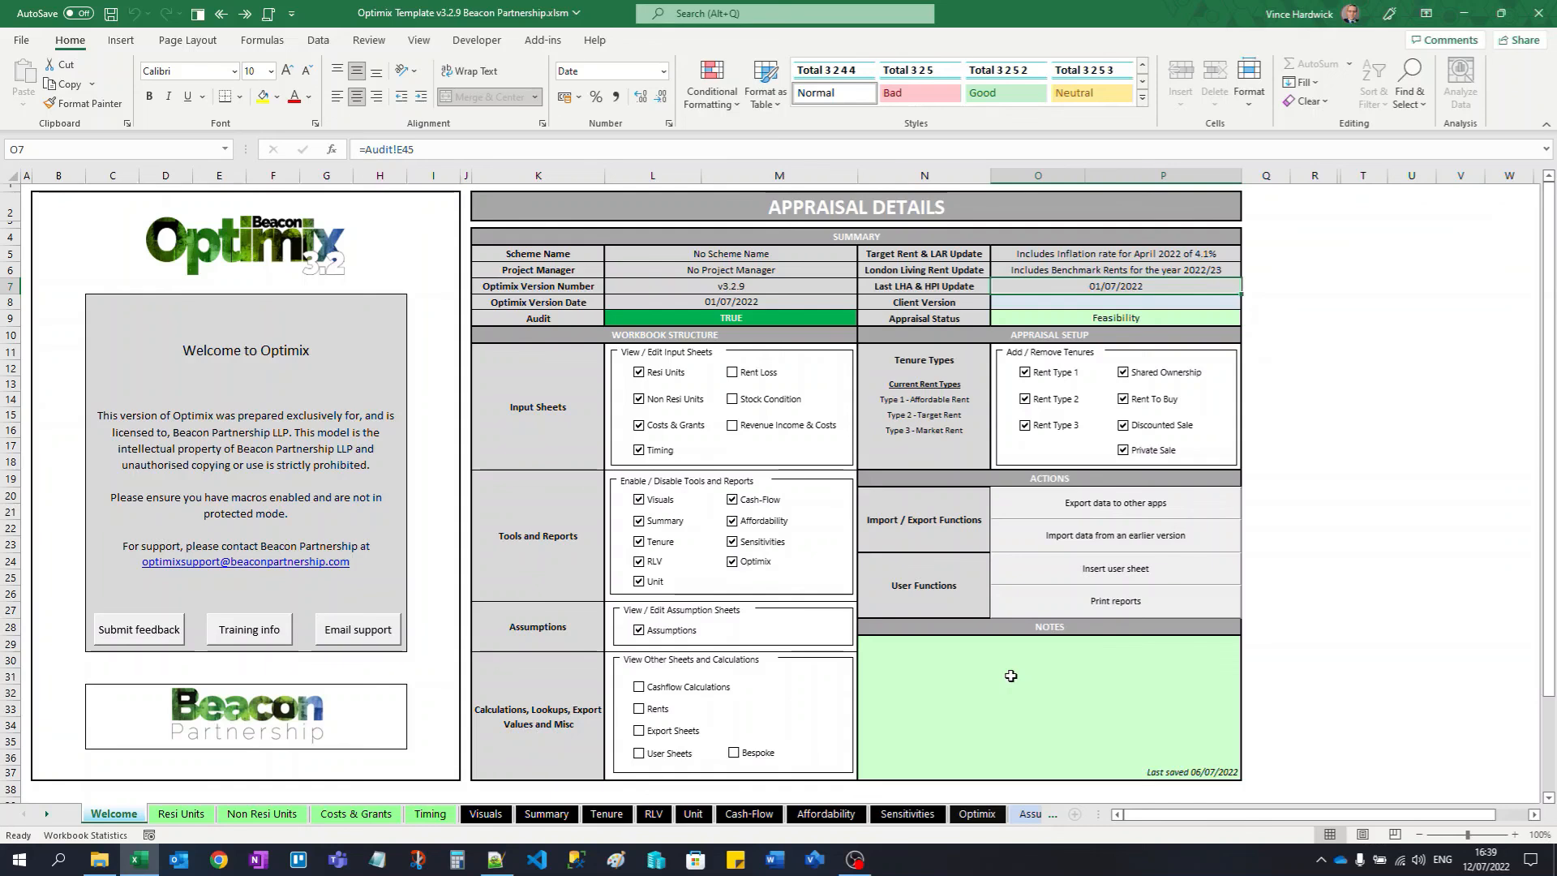
{"action": "key", "text": "alt+Tab"}
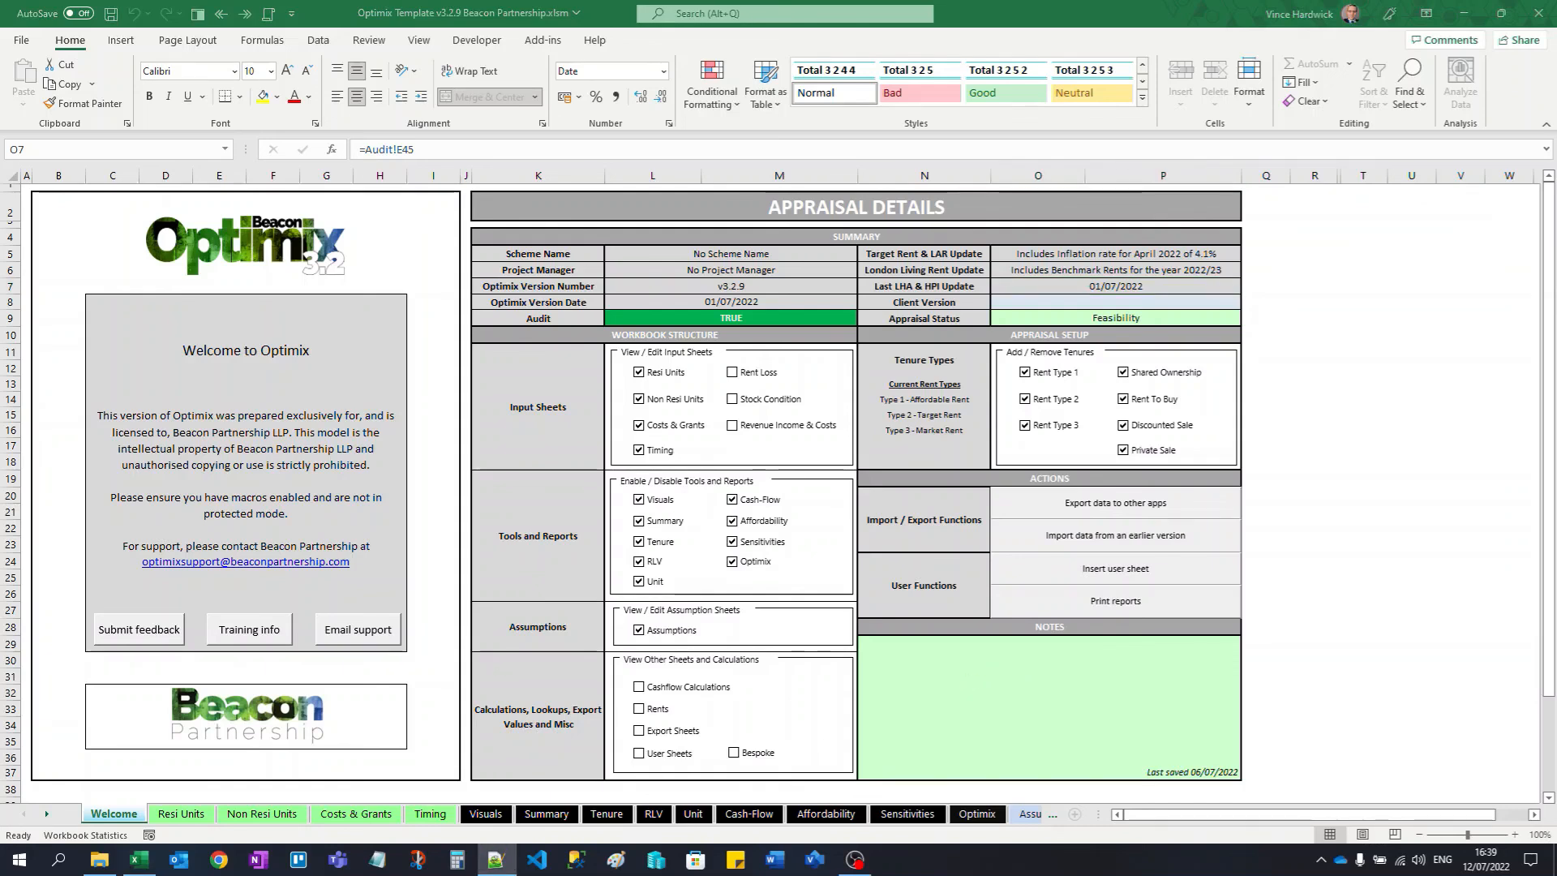